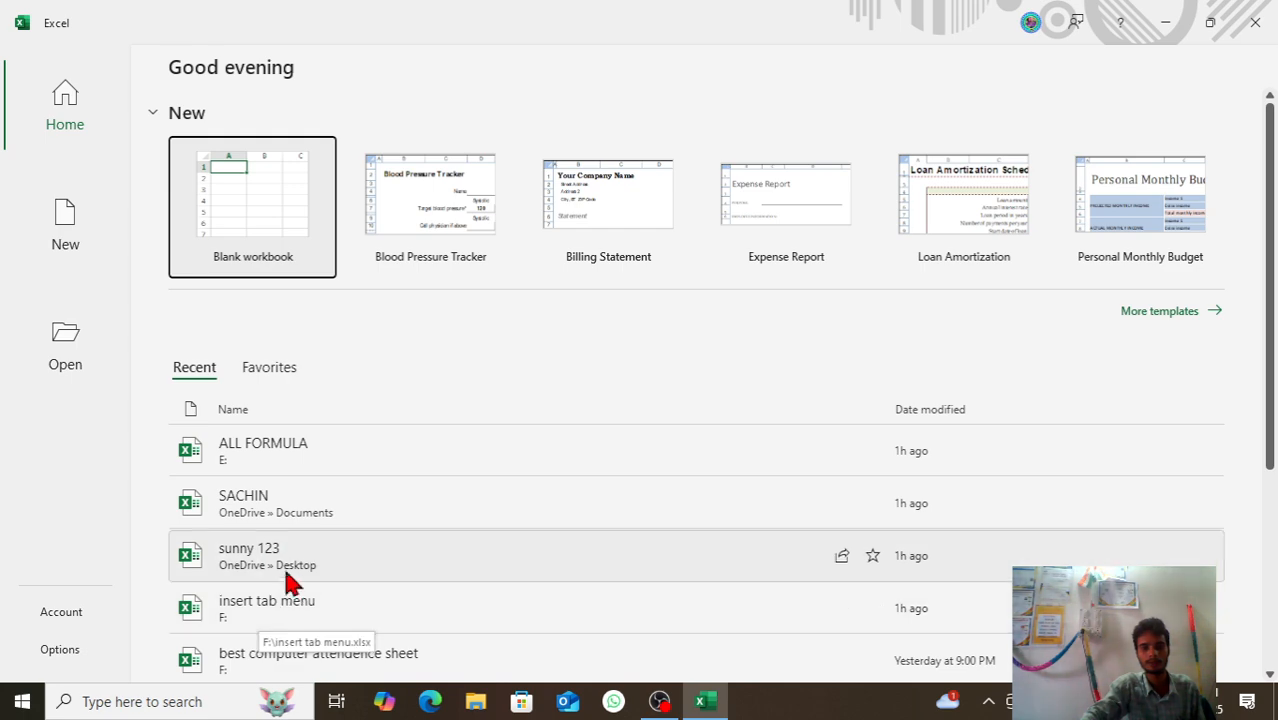
- Open the recent workbook "home tab menu"
{"action": "scroll", "coordinate": [337, 628], "scroll_direction": "down", "scroll_amount": 1}
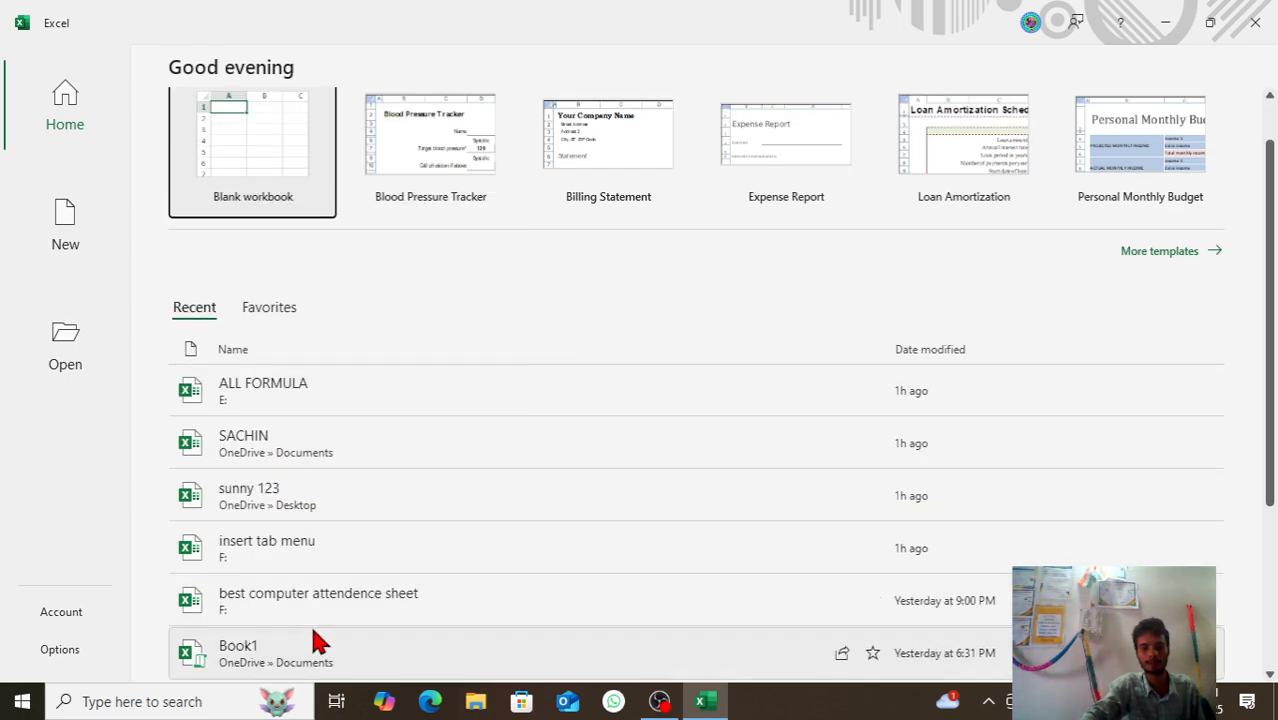
{"action": "scroll", "coordinate": [311, 624], "scroll_direction": "down", "scroll_amount": 2}
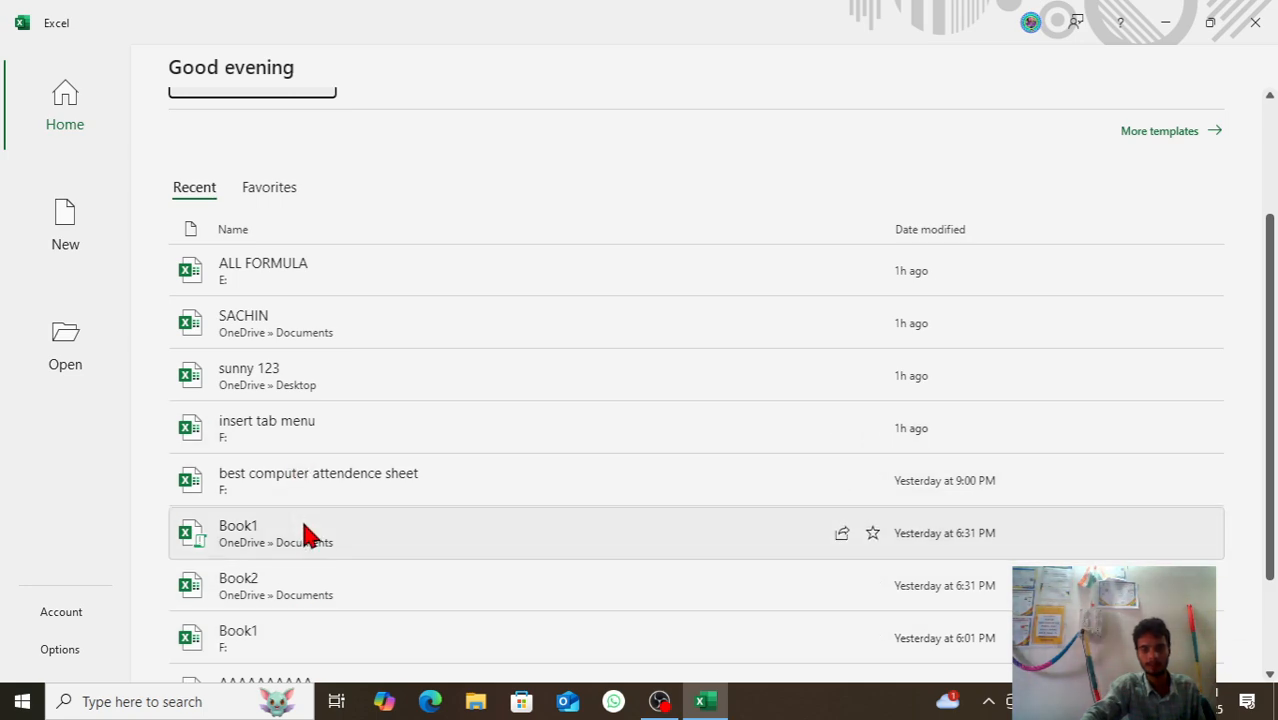
{"action": "scroll", "coordinate": [305, 540], "scroll_direction": "down", "scroll_amount": 3}
{"action": "left_click", "coordinate": [307, 597]}
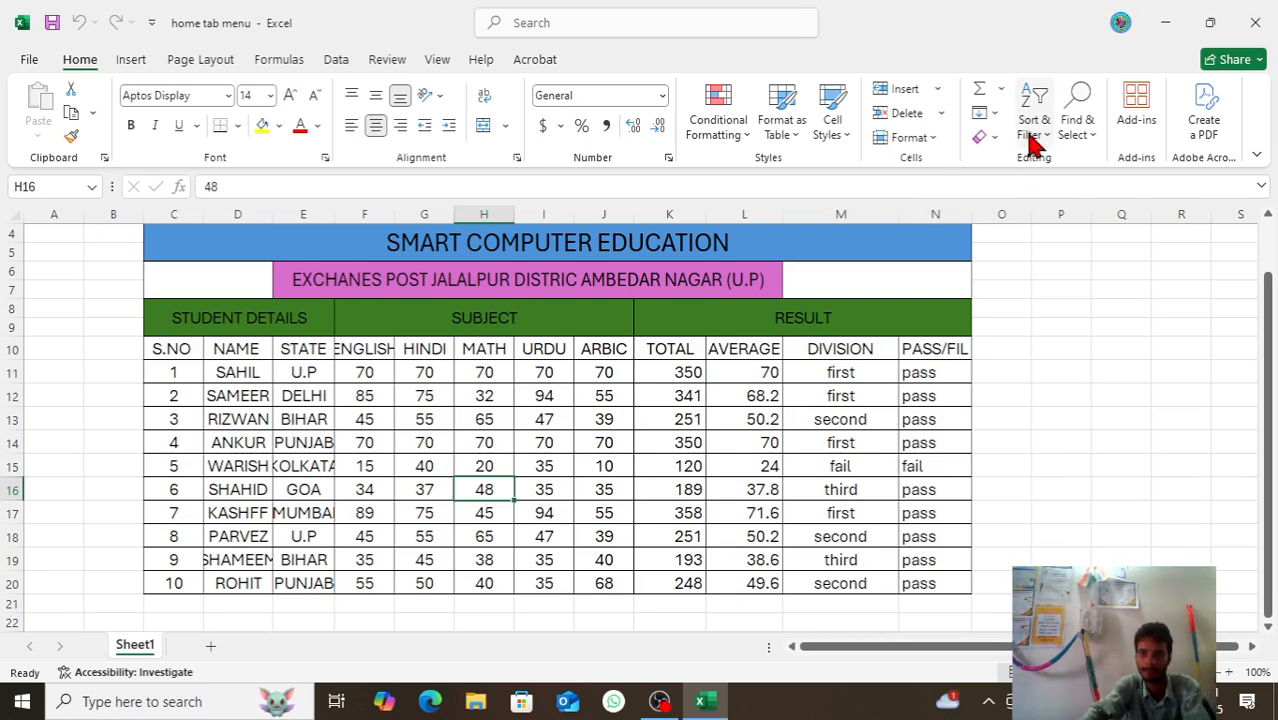
- Clear the contents of the TOTAL and AVERAGE columns for all ten students, K11:L20
{"action": "left_click", "coordinate": [1000, 89]}
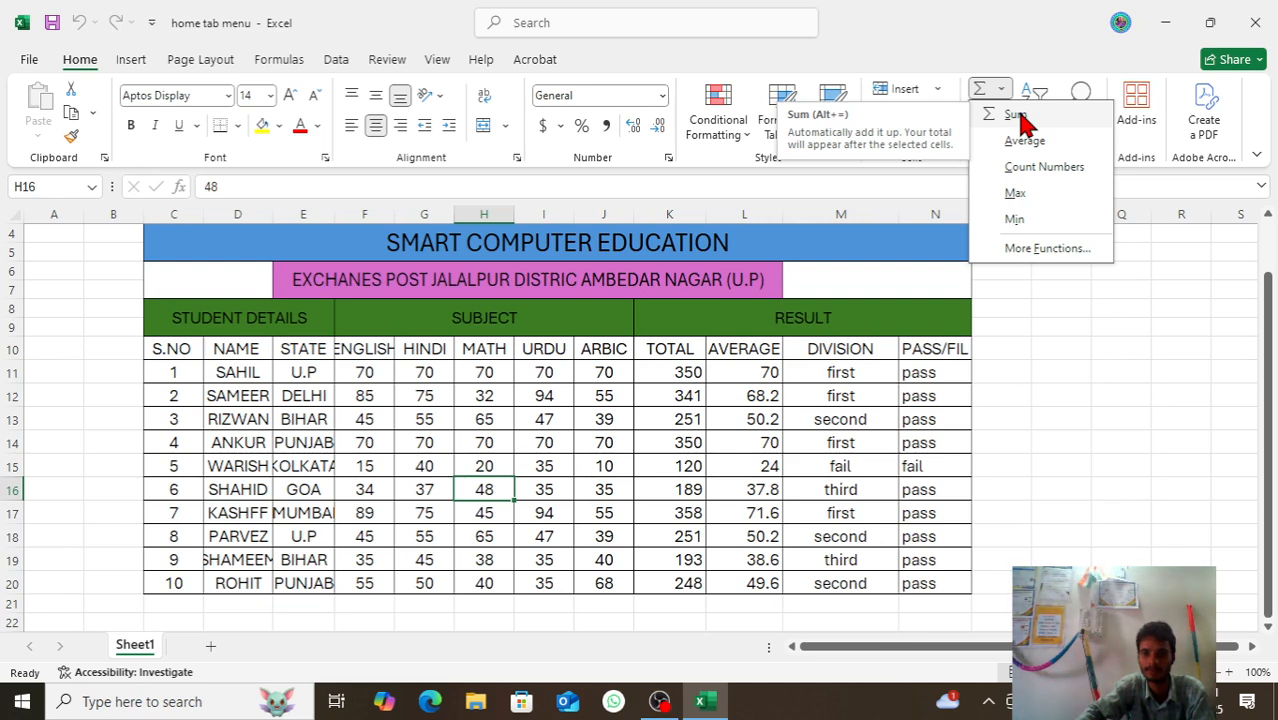
{"action": "left_click", "coordinate": [677, 378]}
{"action": "left_click_drag", "start_coordinate": [677, 372], "coordinate": [767, 583]}
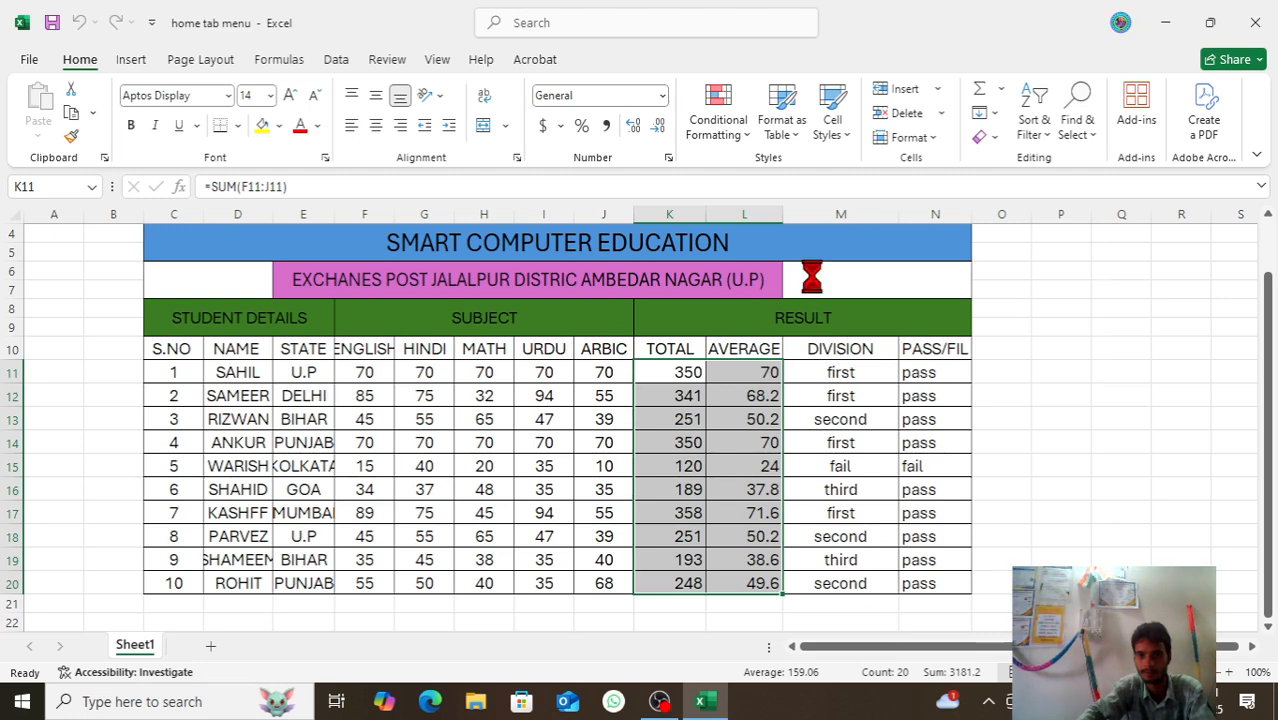
{"action": "key", "text": "Delete"}
{"action": "left_click", "coordinate": [662, 468]}
{"action": "left_click", "coordinate": [676, 374]}
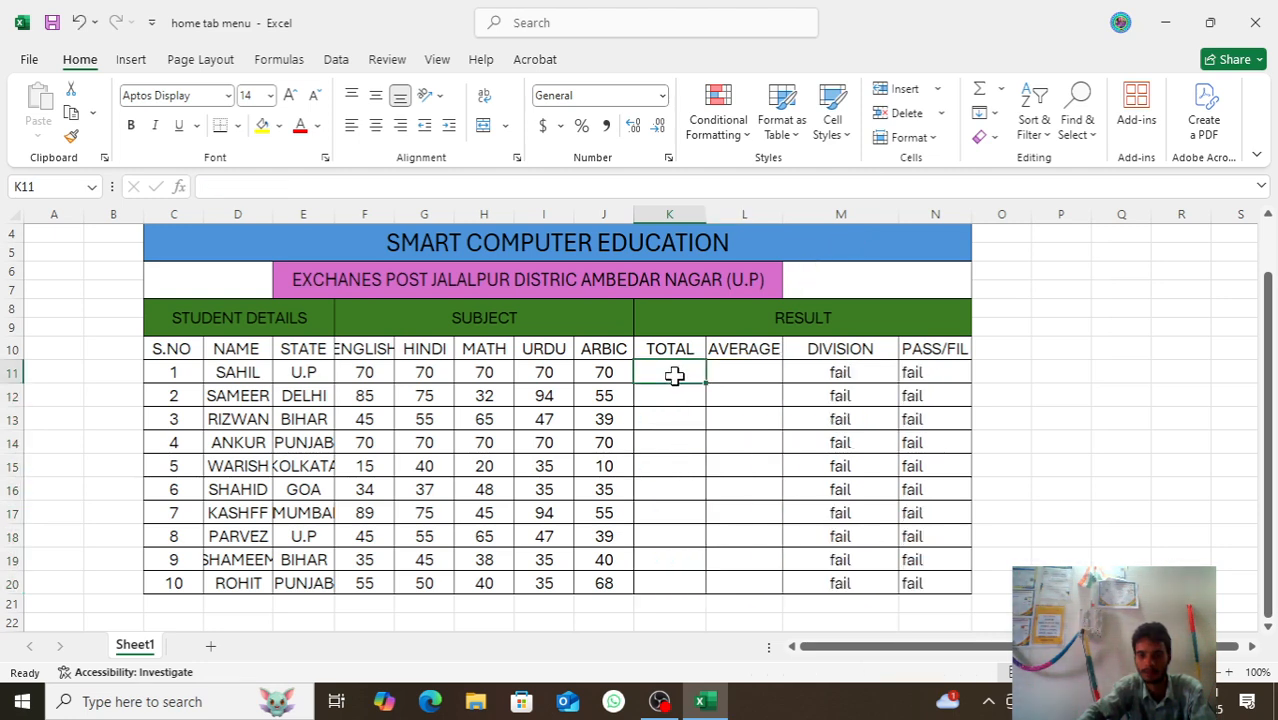
{"action": "left_click", "coordinate": [746, 373]}
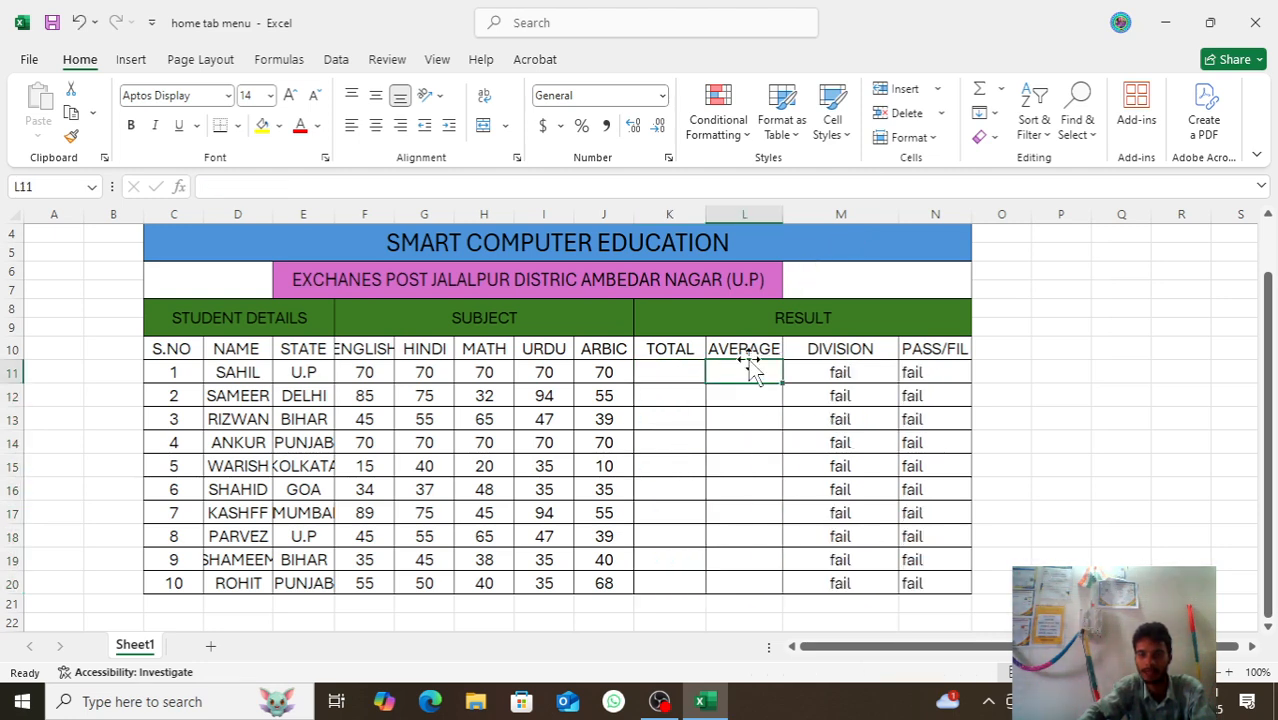
{"action": "left_click", "coordinate": [1000, 89]}
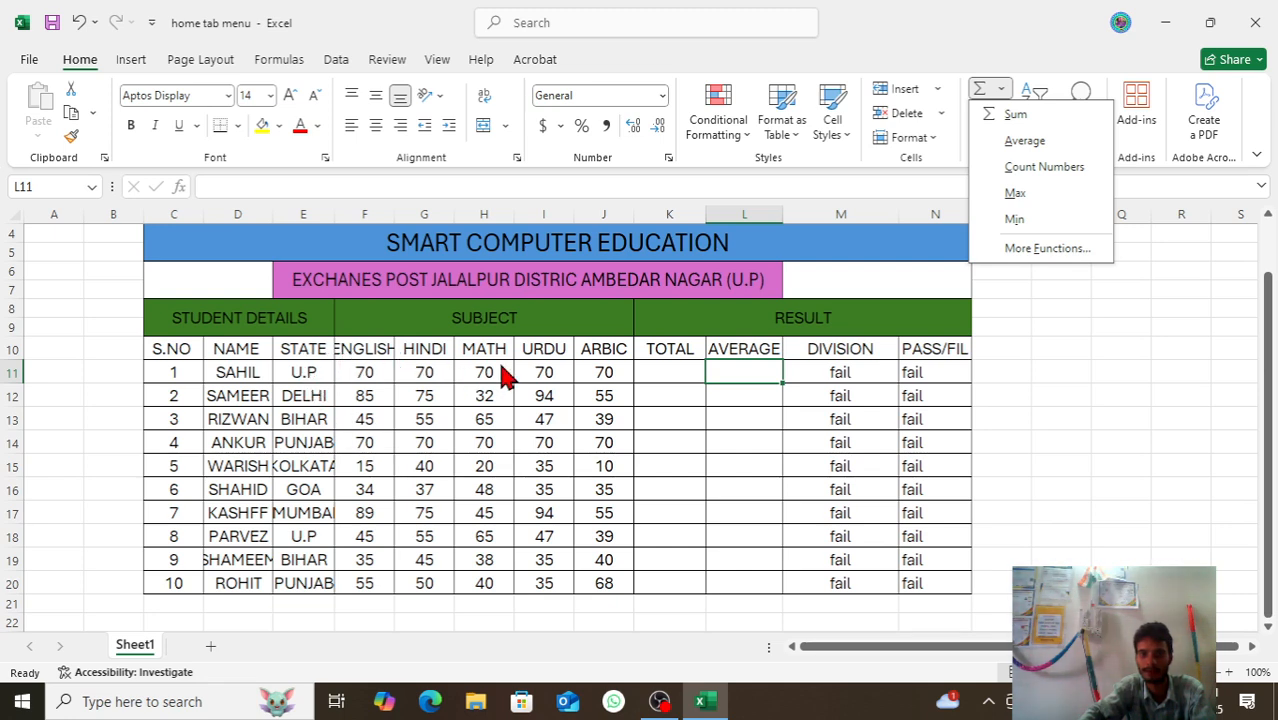
{"action": "left_click", "coordinate": [606, 372]}
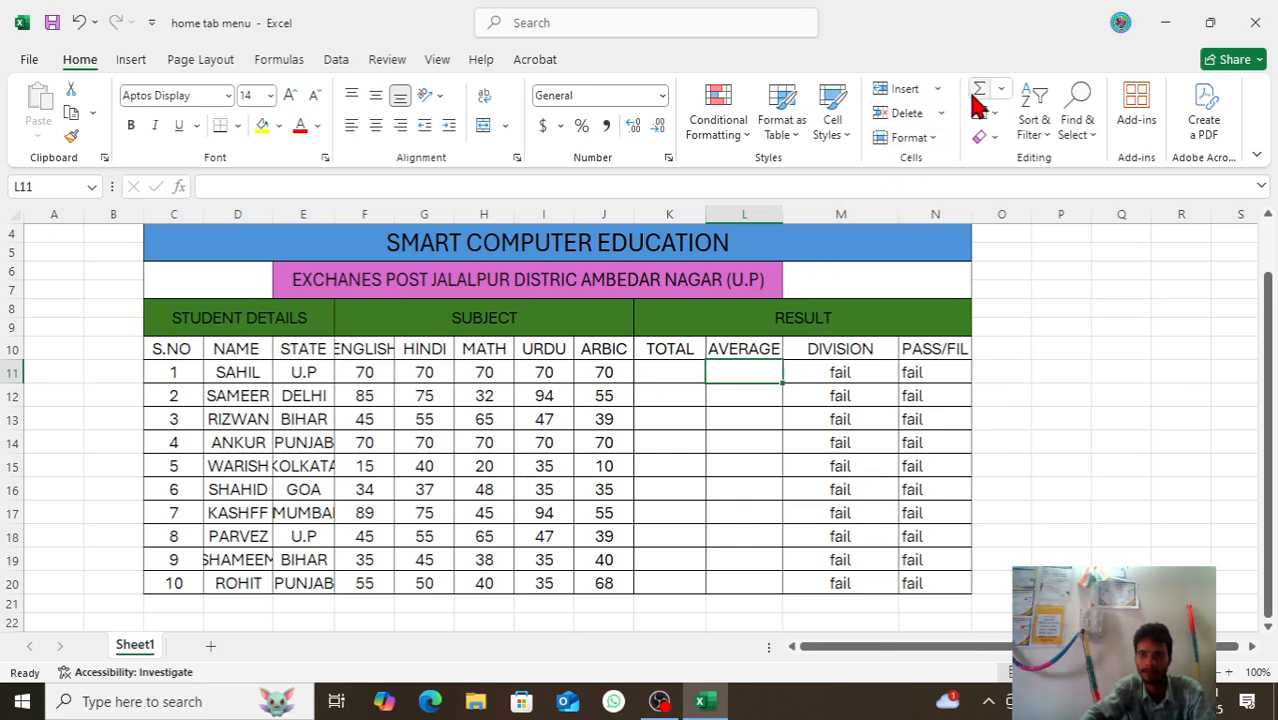
{"action": "type", "text": "="}
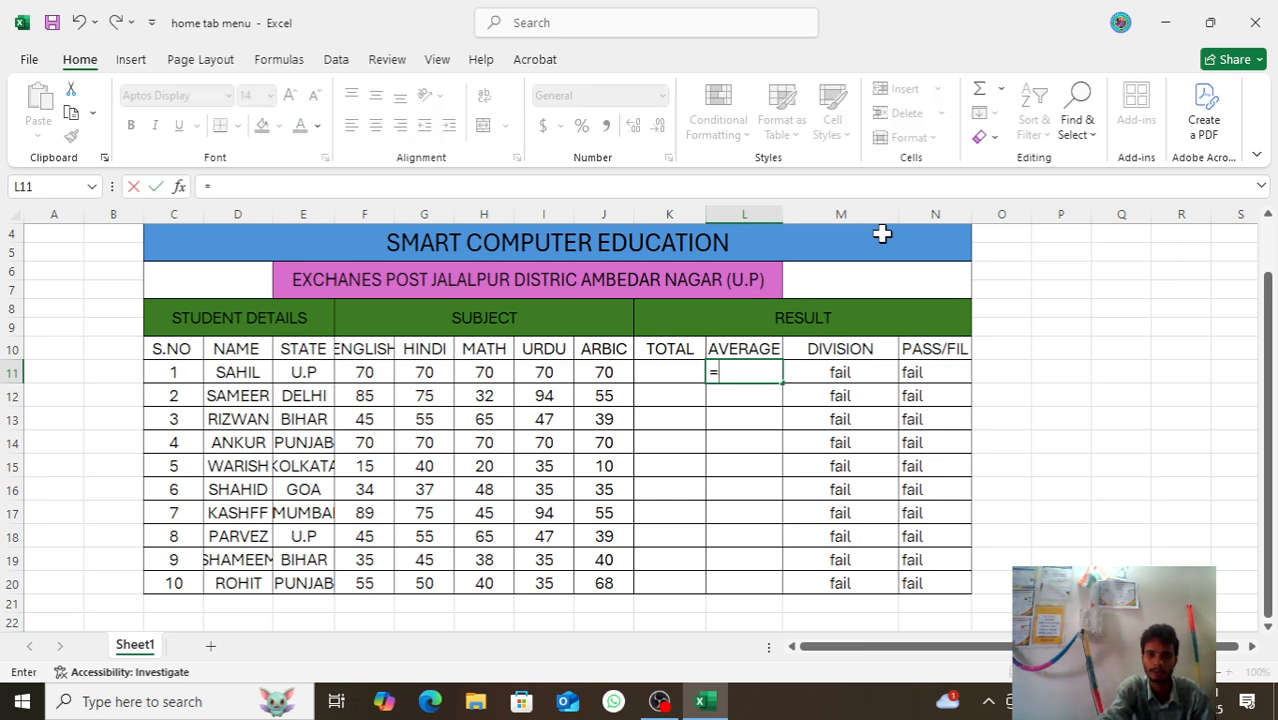
{"action": "type", "text": "AV"}
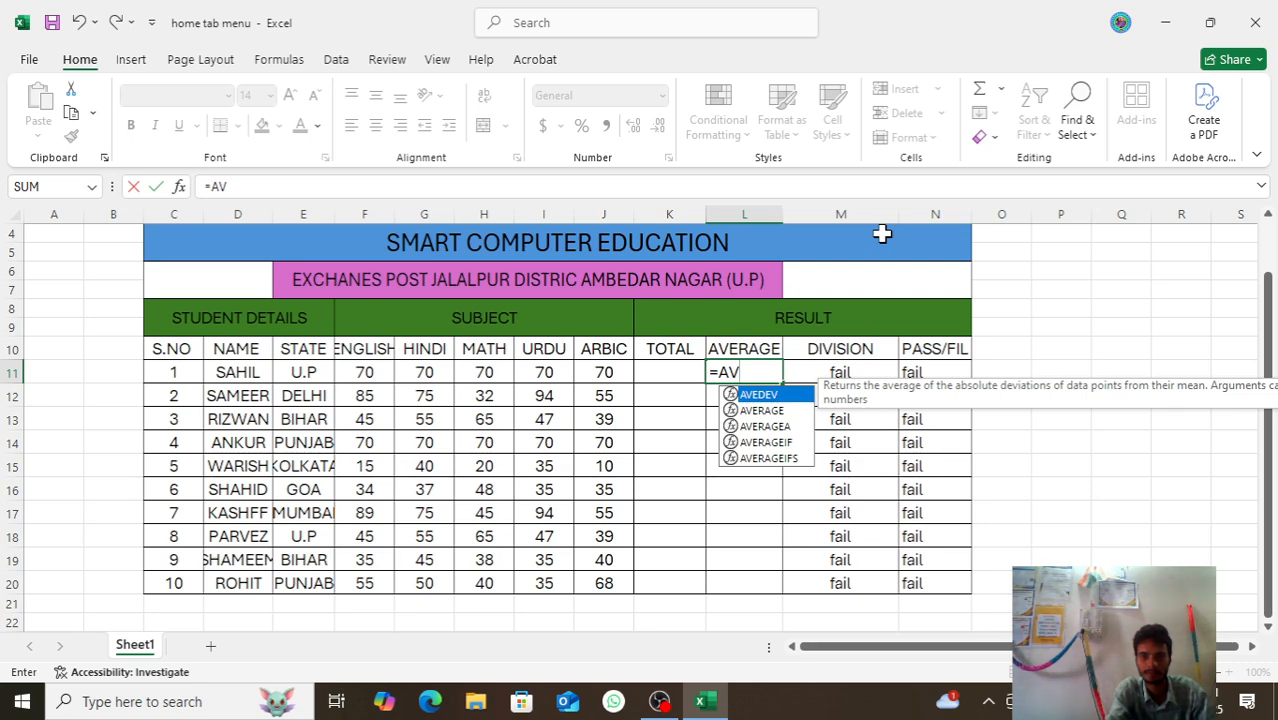
{"action": "type", "text": "E"}
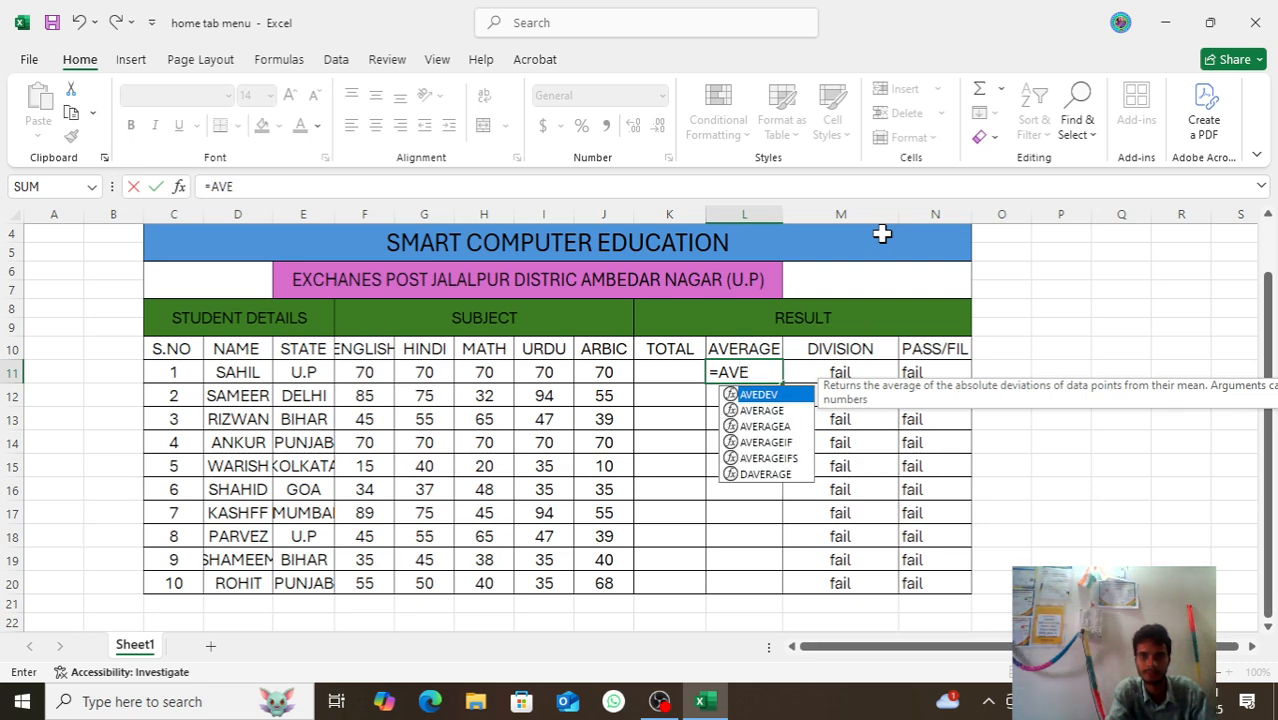
{"action": "key", "text": "Escape"}
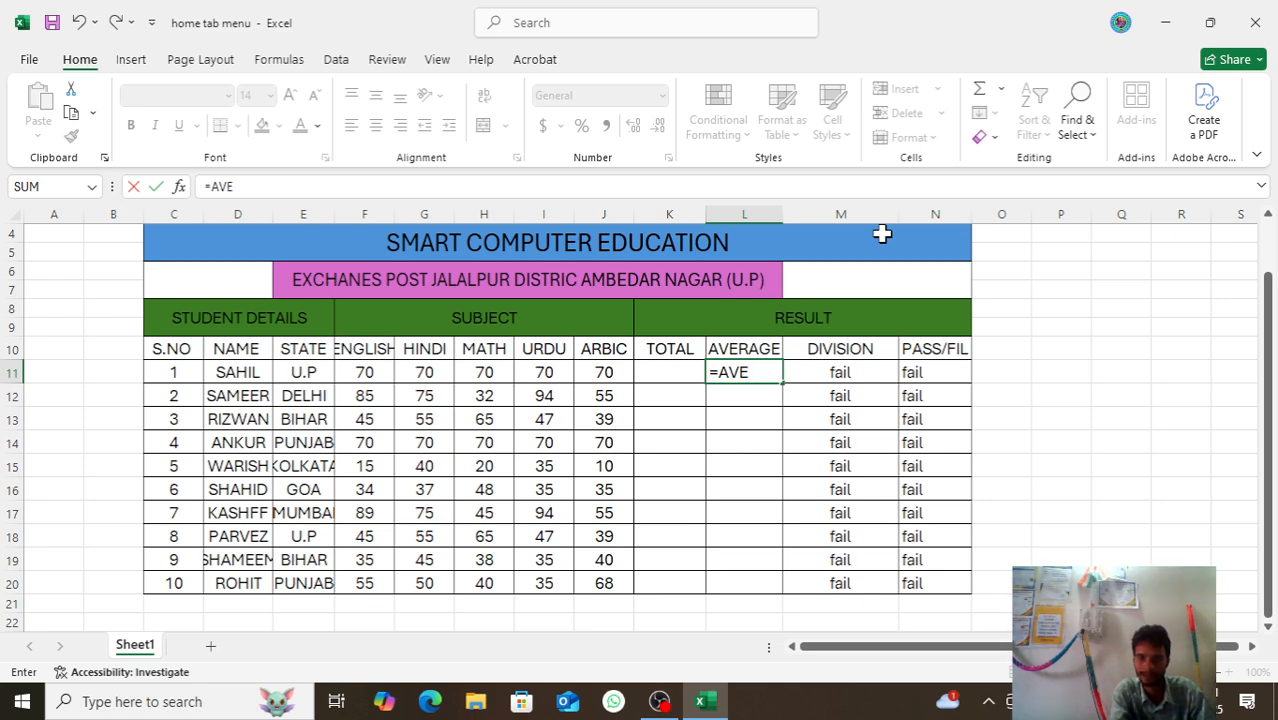
{"action": "key", "text": "BackSpace"}
{"action": "key", "text": "BackSpace"}
{"action": "key", "text": "BackSpace"}
{"action": "key", "text": "BackSpace"}
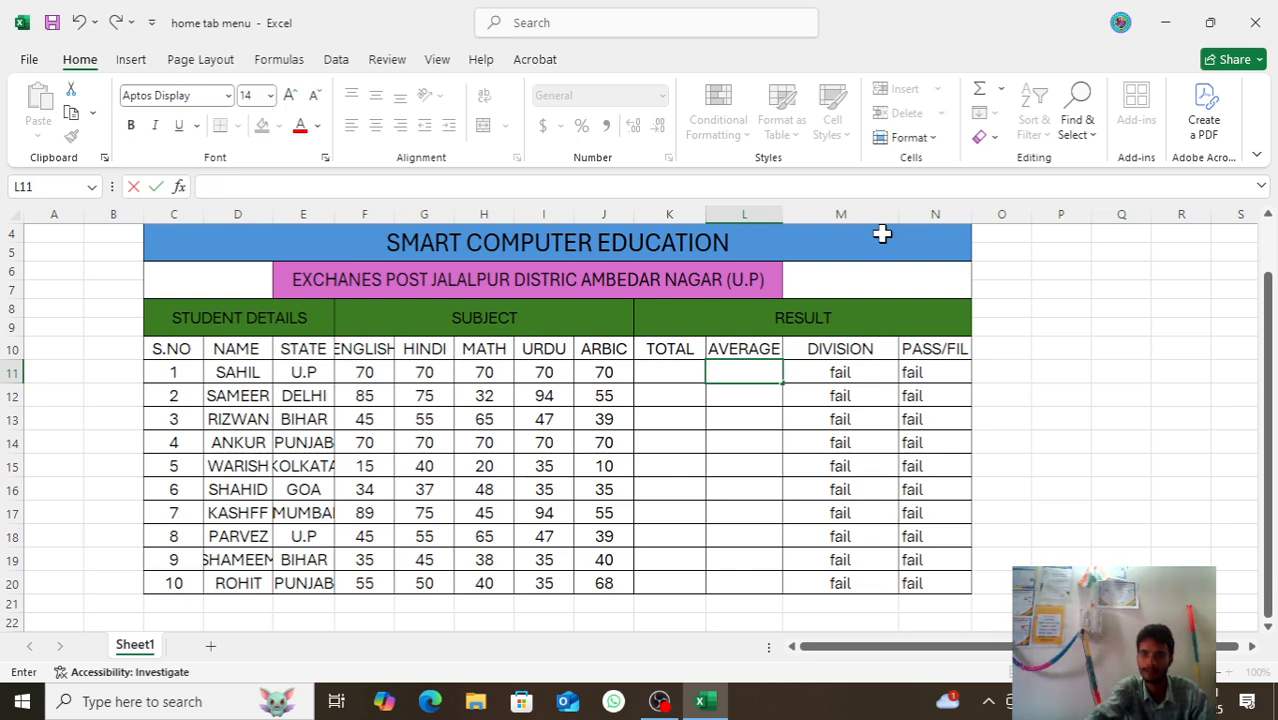
{"action": "key", "text": "Escape"}
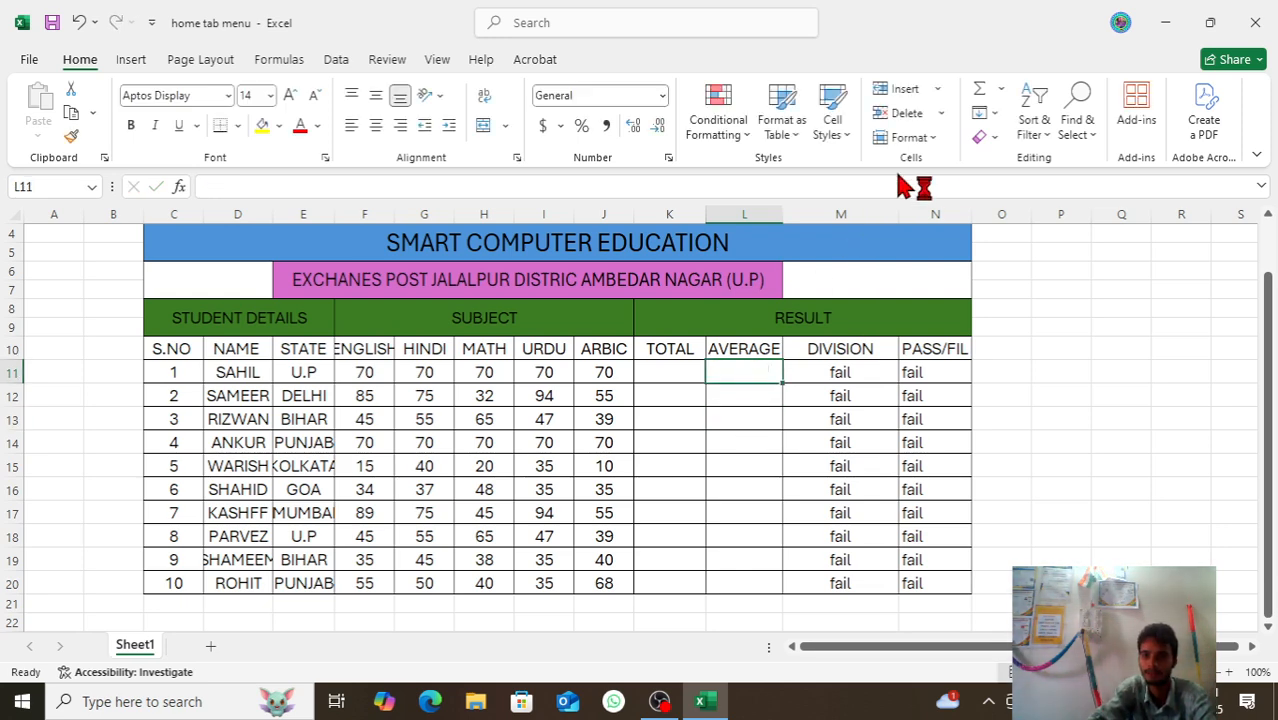
- Insert the AutoSum Average of F11:K11 in L11 and fill the formula down the AVERAGE column to L20
{"action": "left_click", "coordinate": [1000, 89]}
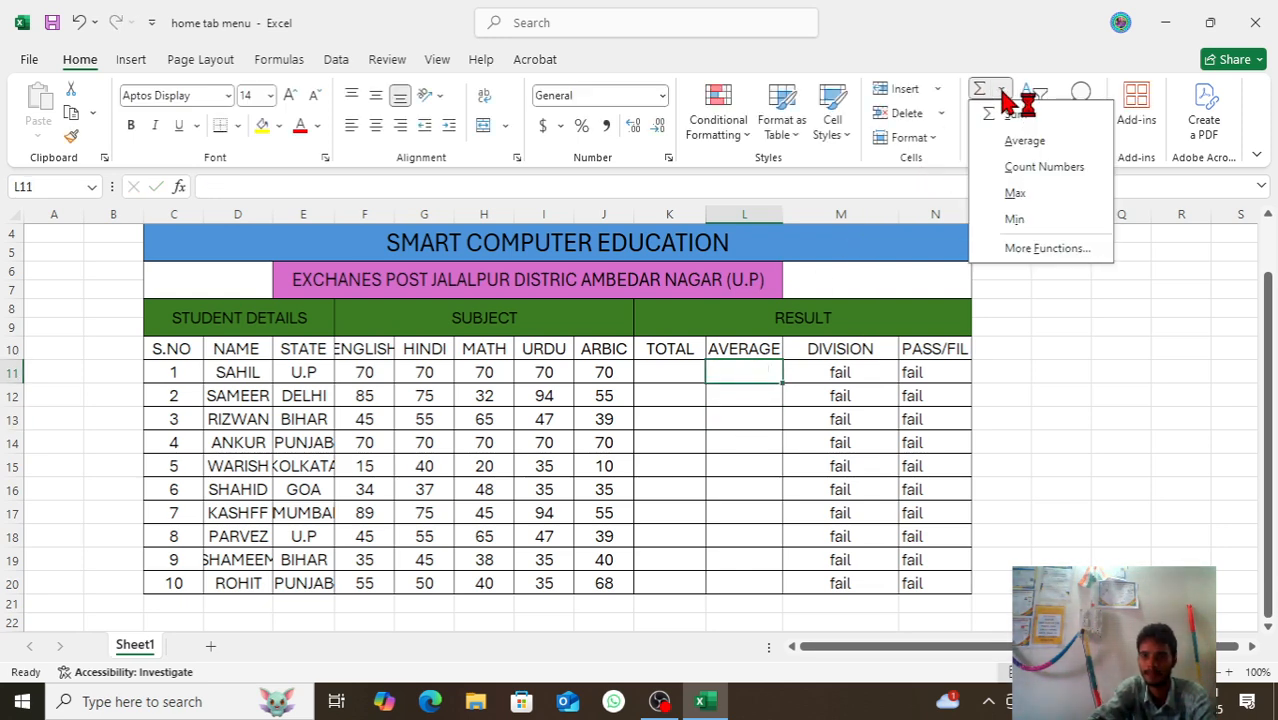
{"action": "left_click", "coordinate": [1026, 141]}
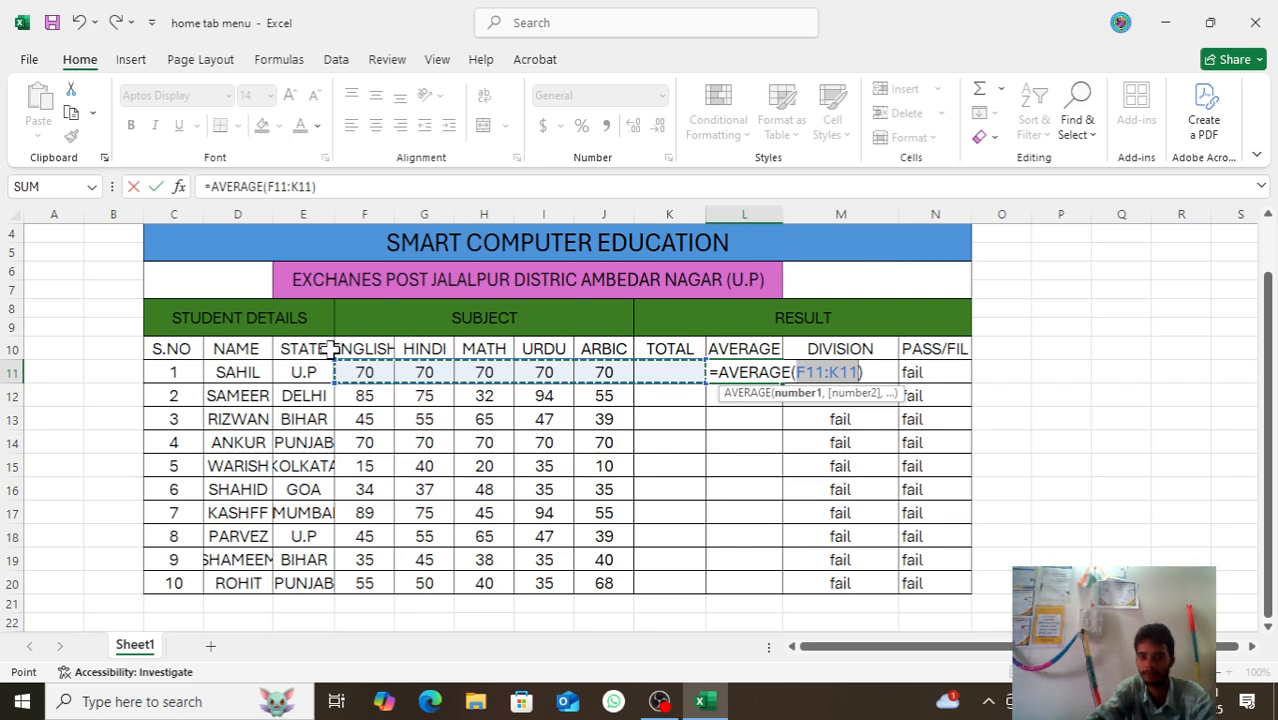
{"action": "key", "text": "Return"}
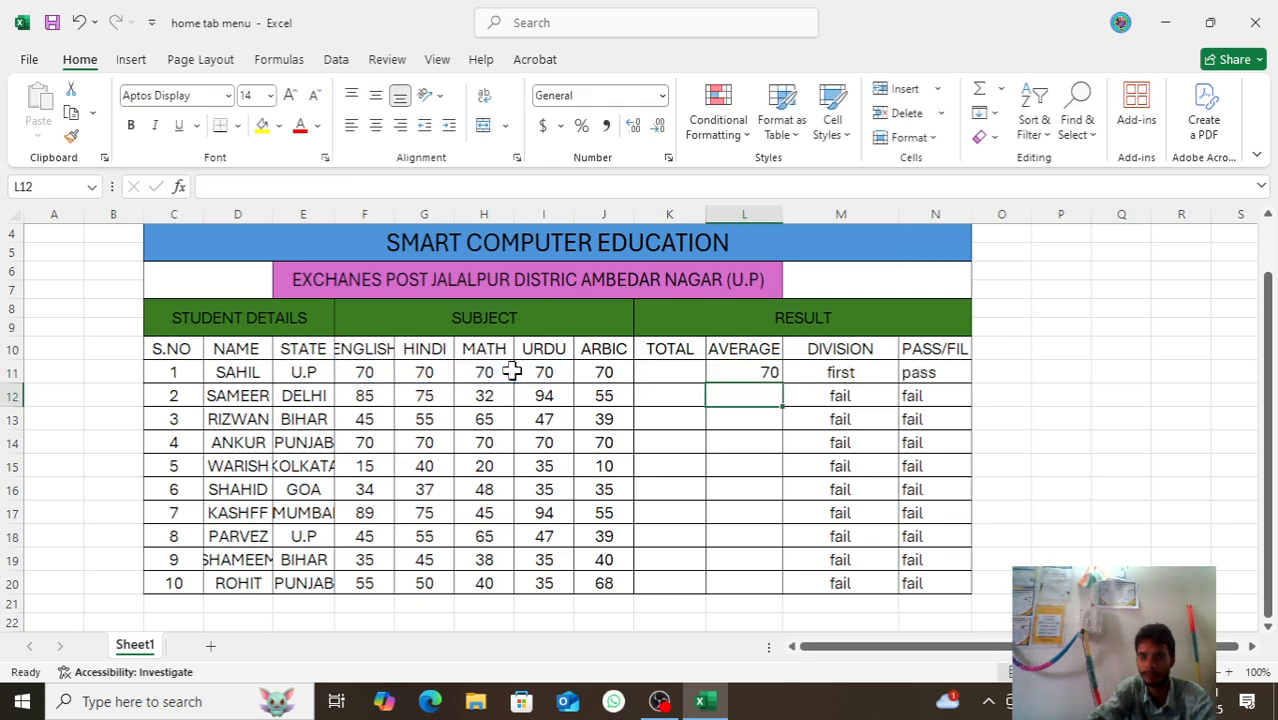
{"action": "left_click", "coordinate": [752, 373]}
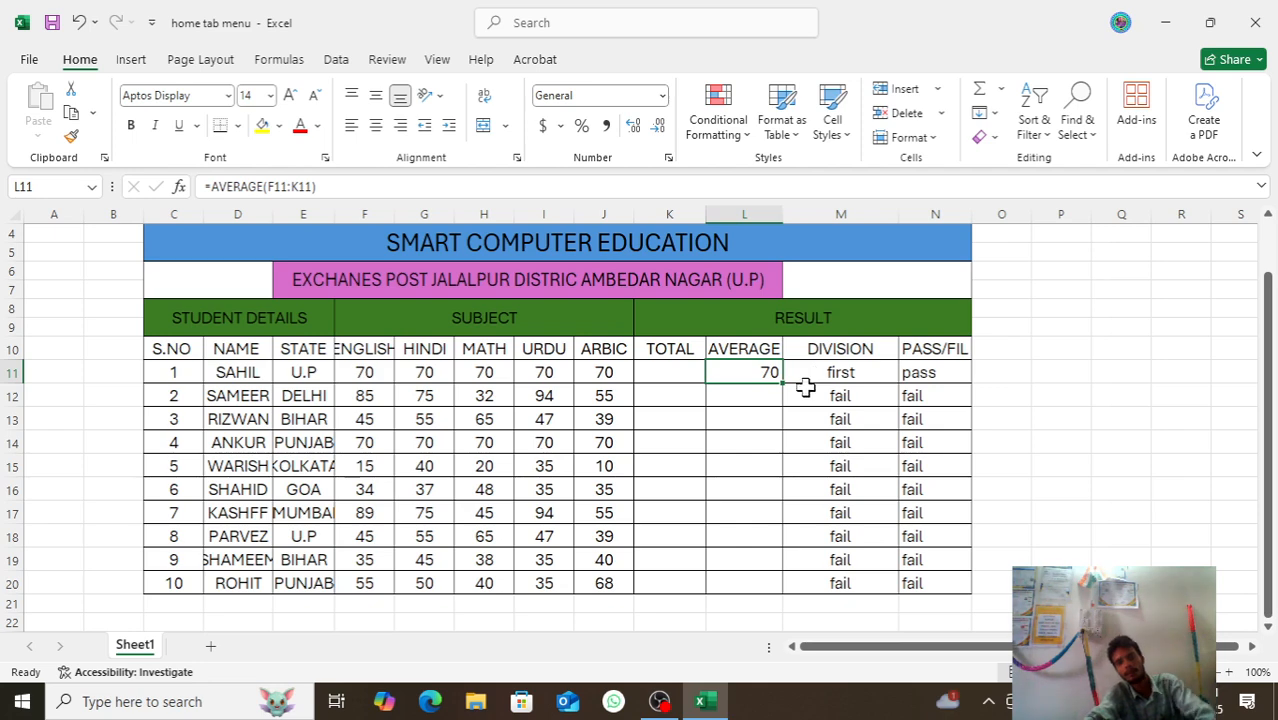
{"action": "double_click", "coordinate": [782, 382]}
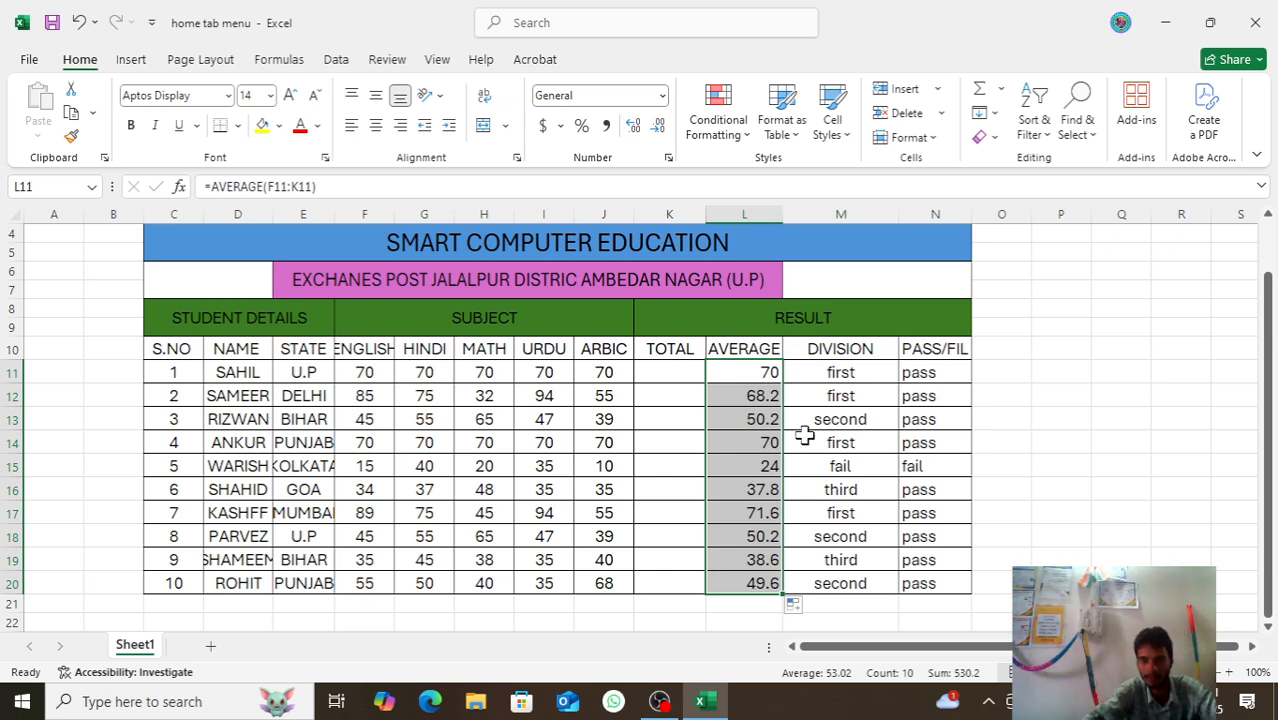
- Enter the formula =SUM(F11:J11) by hand in the first student's TOTAL cell, K11
{"action": "left_click", "coordinate": [1001, 91]}
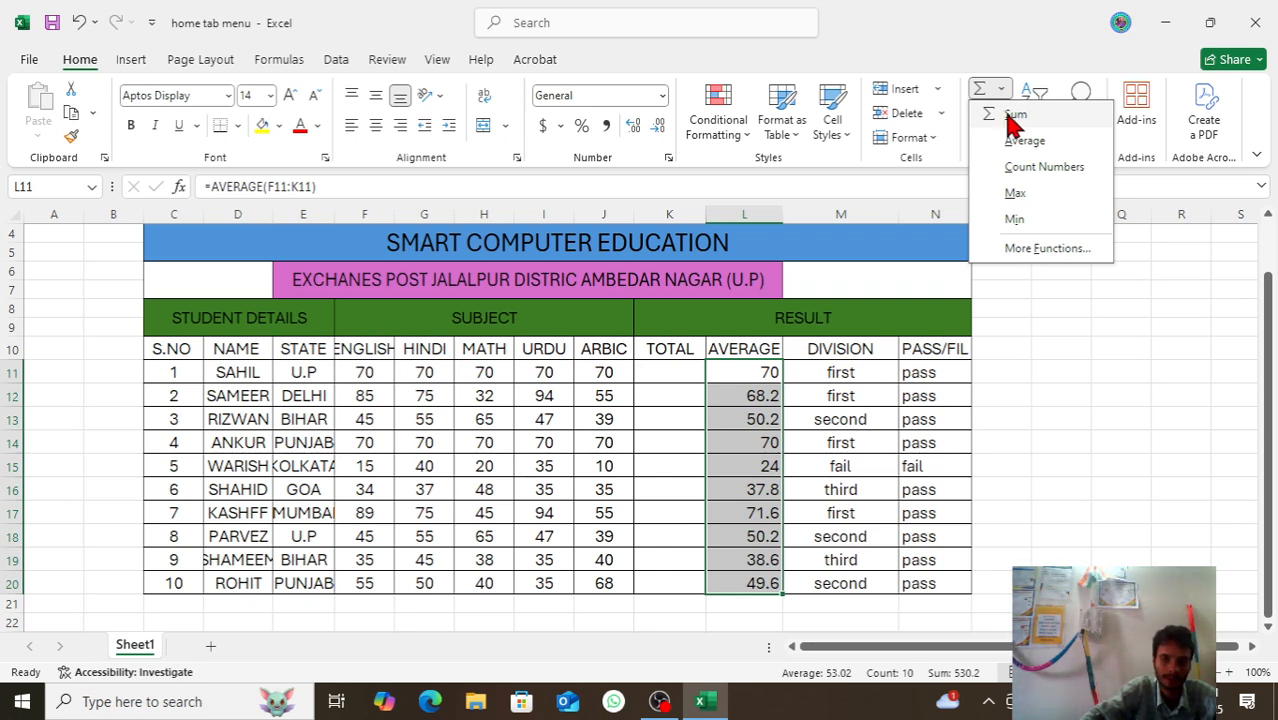
{"action": "left_click", "coordinate": [670, 371]}
{"action": "left_click", "coordinate": [670, 371]}
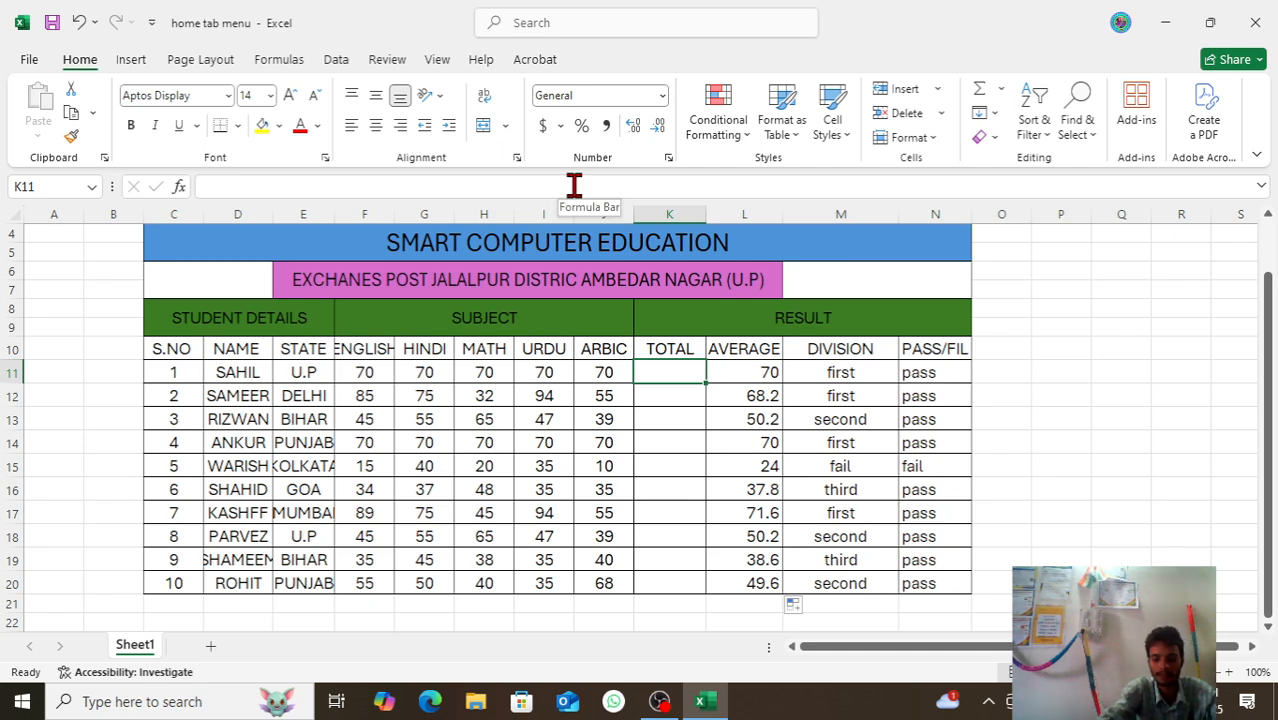
{"action": "type", "text": "="}
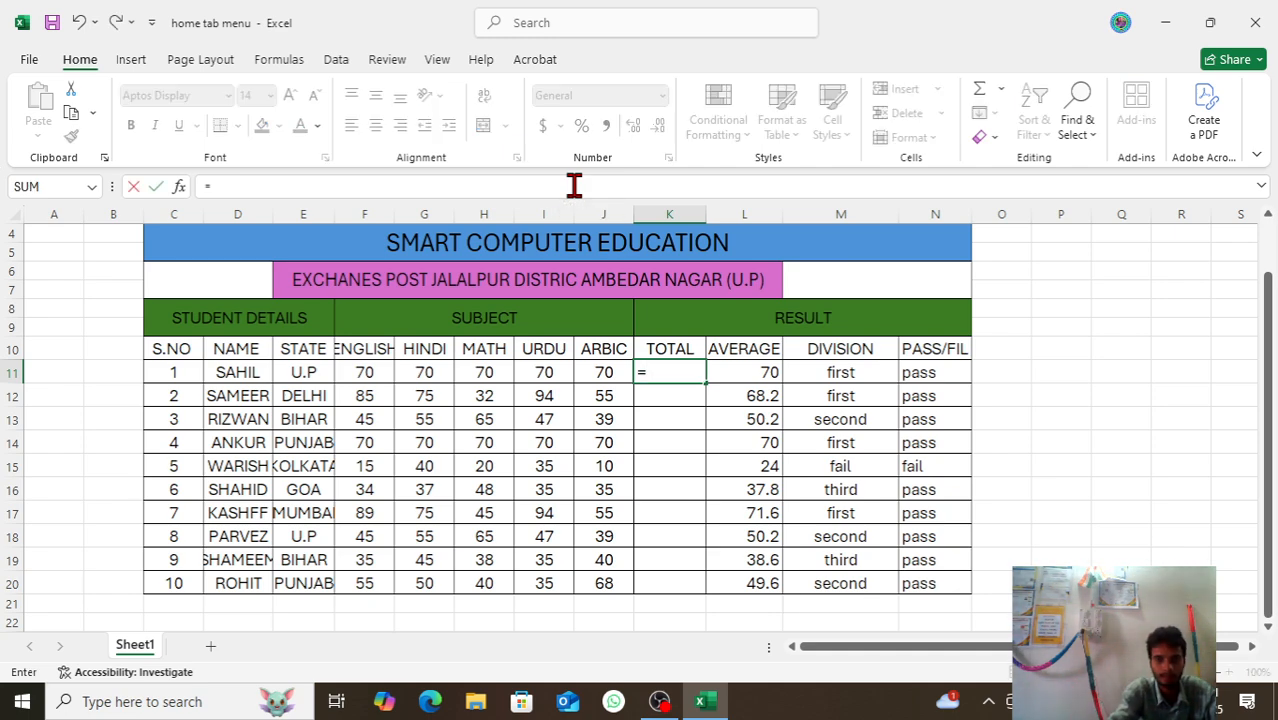
{"action": "type", "text": "sum"}
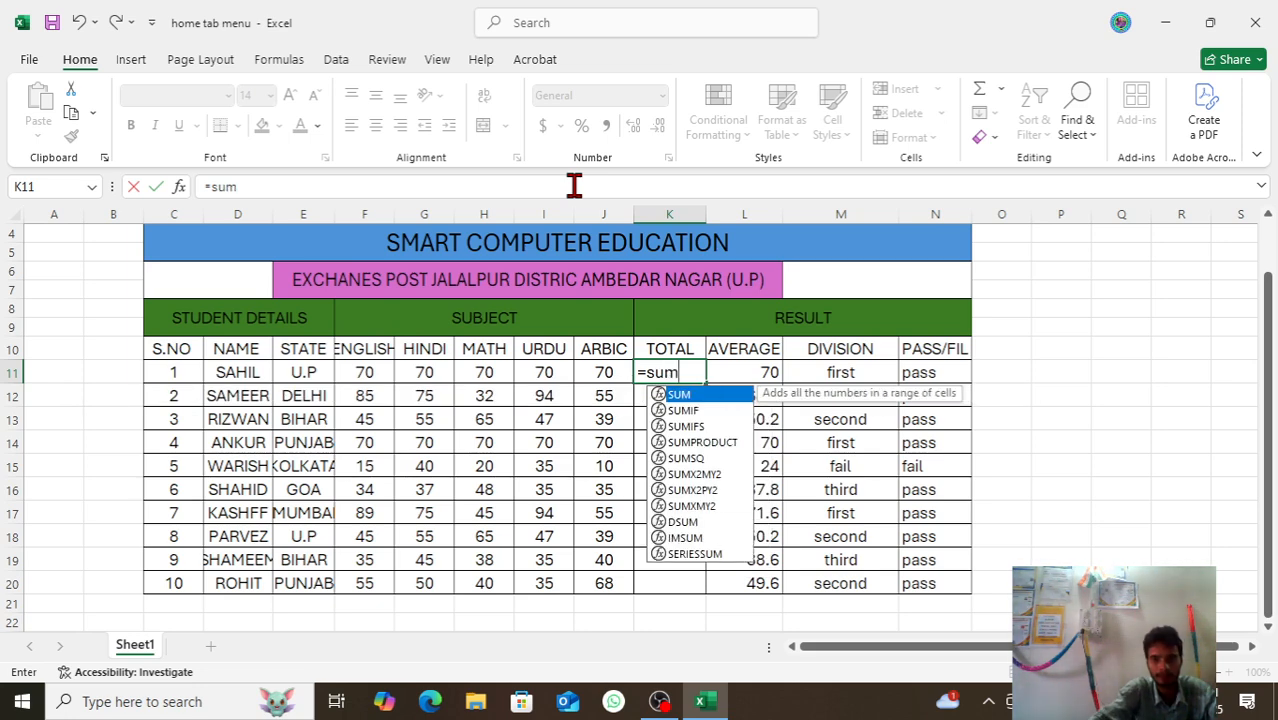
{"action": "key", "text": "Tab"}
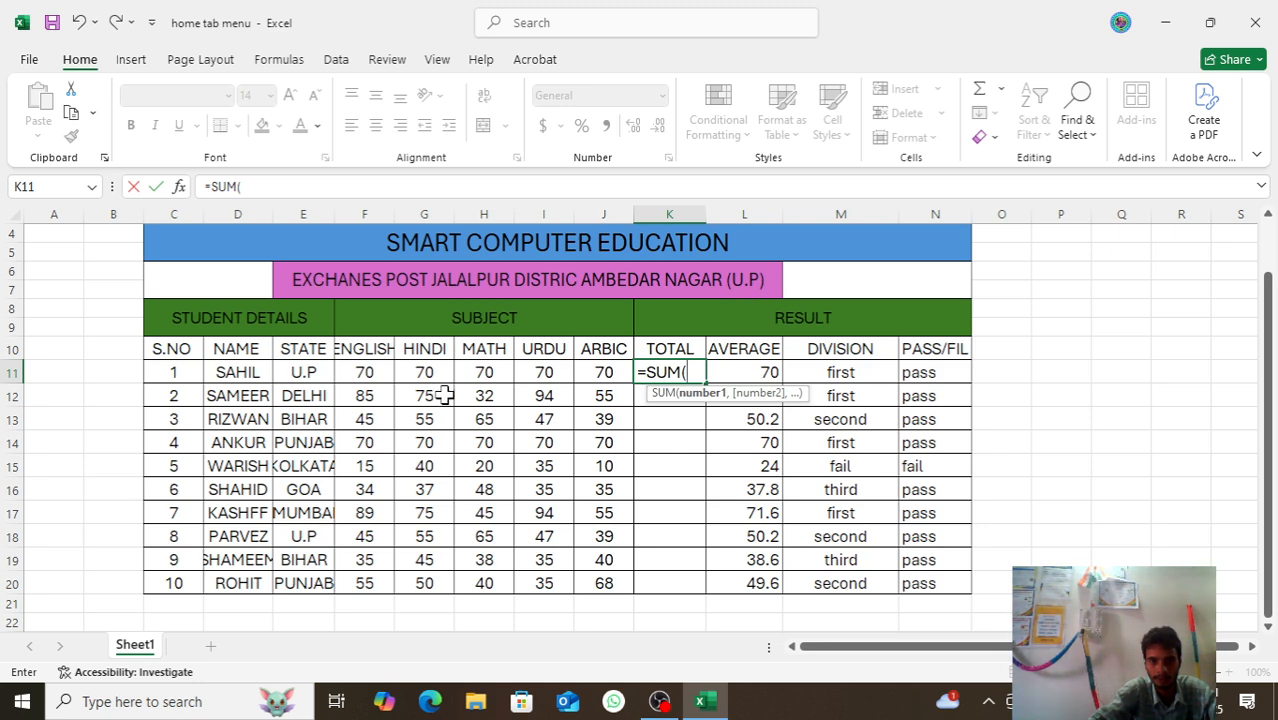
{"action": "left_click_drag", "start_coordinate": [360, 375], "coordinate": [600, 372]}
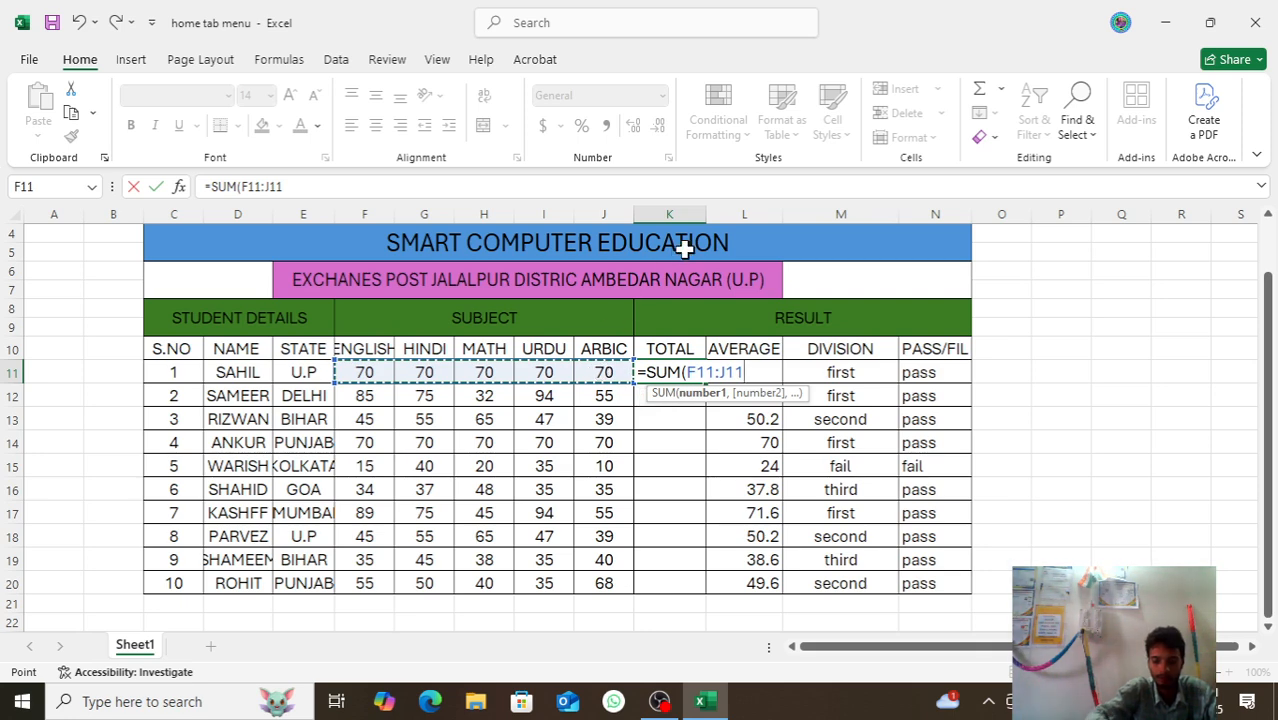
{"action": "type", "text": ")"}
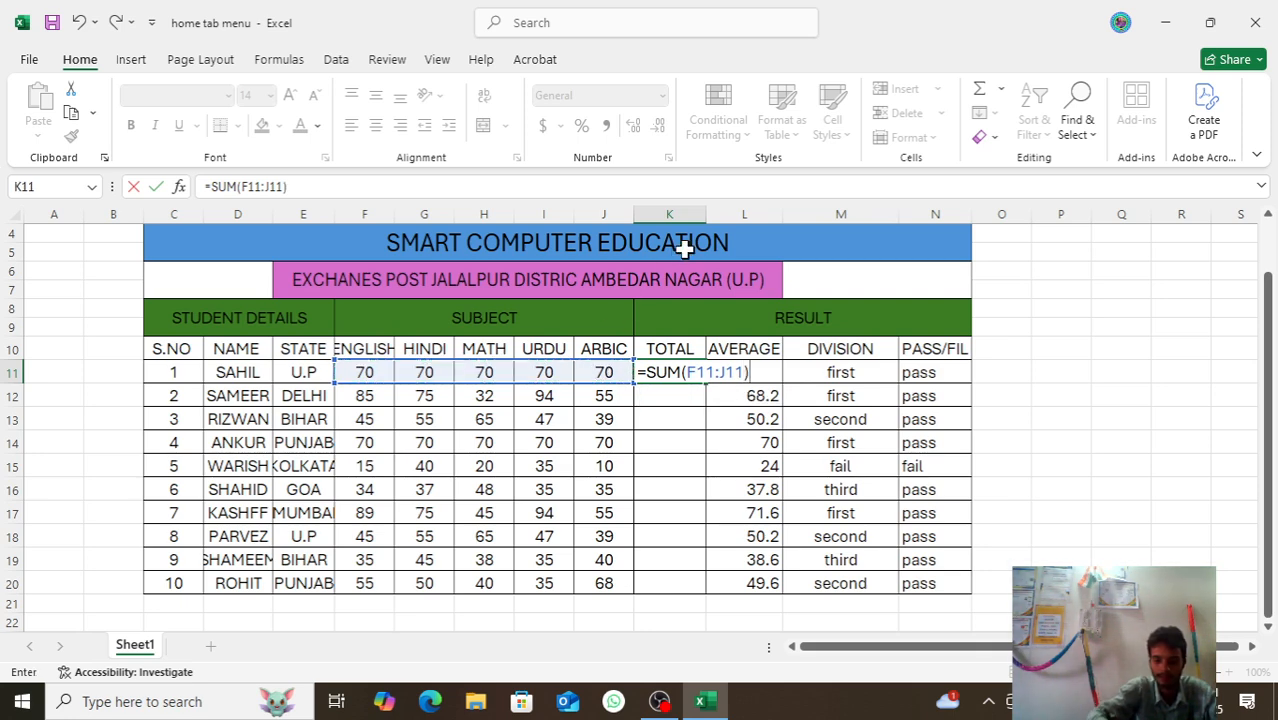
{"action": "key", "text": "Return"}
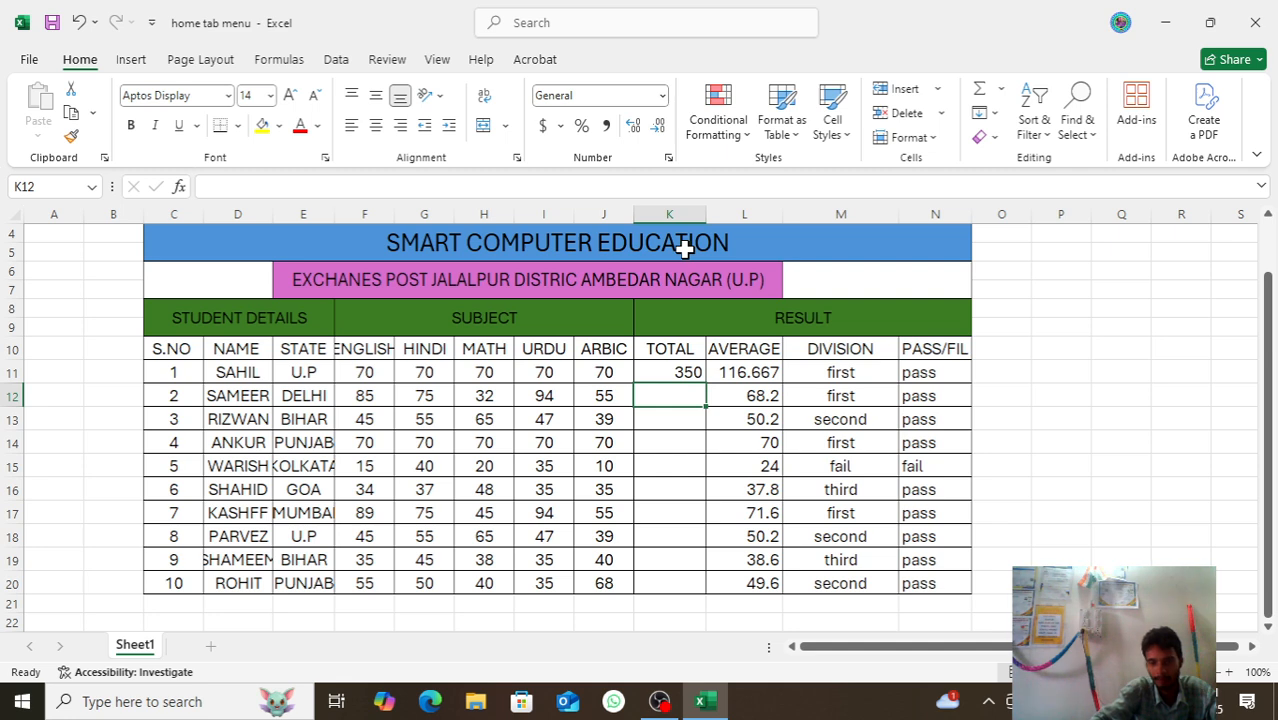
- Delete the manually entered total formula from K11
{"action": "left_click", "coordinate": [677, 374]}
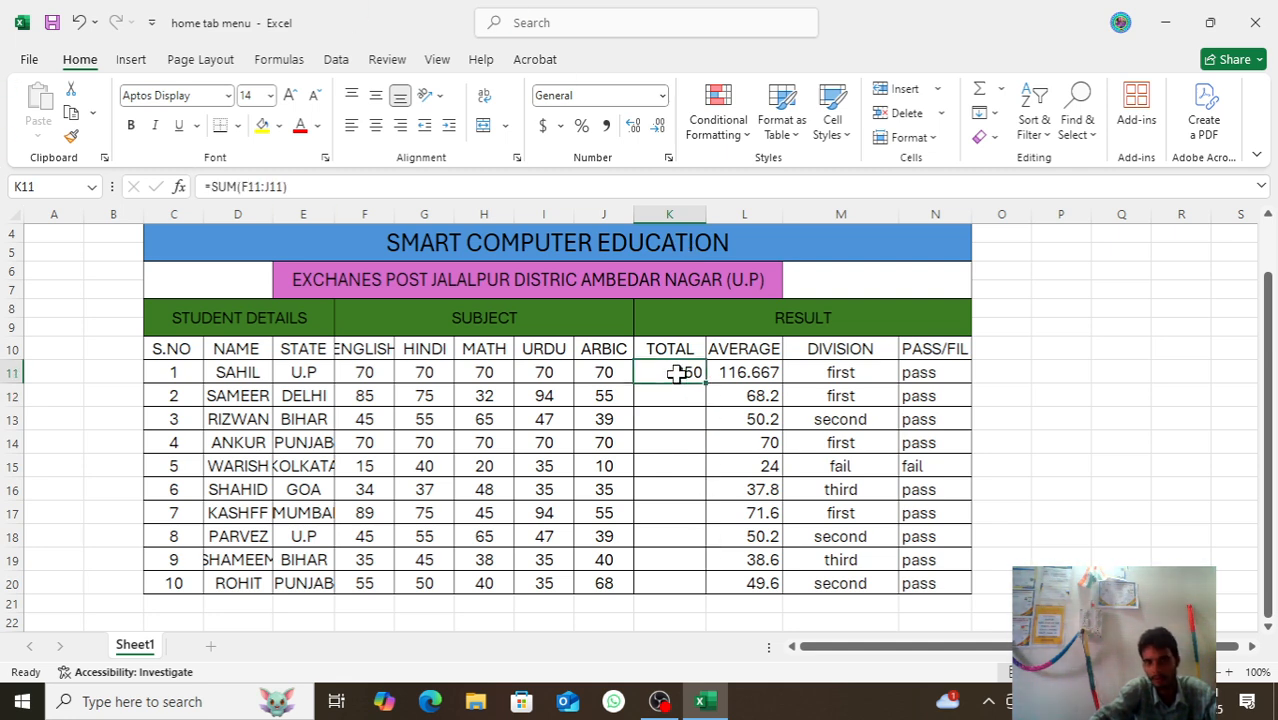
{"action": "key", "text": "Delete"}
{"action": "left_click", "coordinate": [672, 438]}
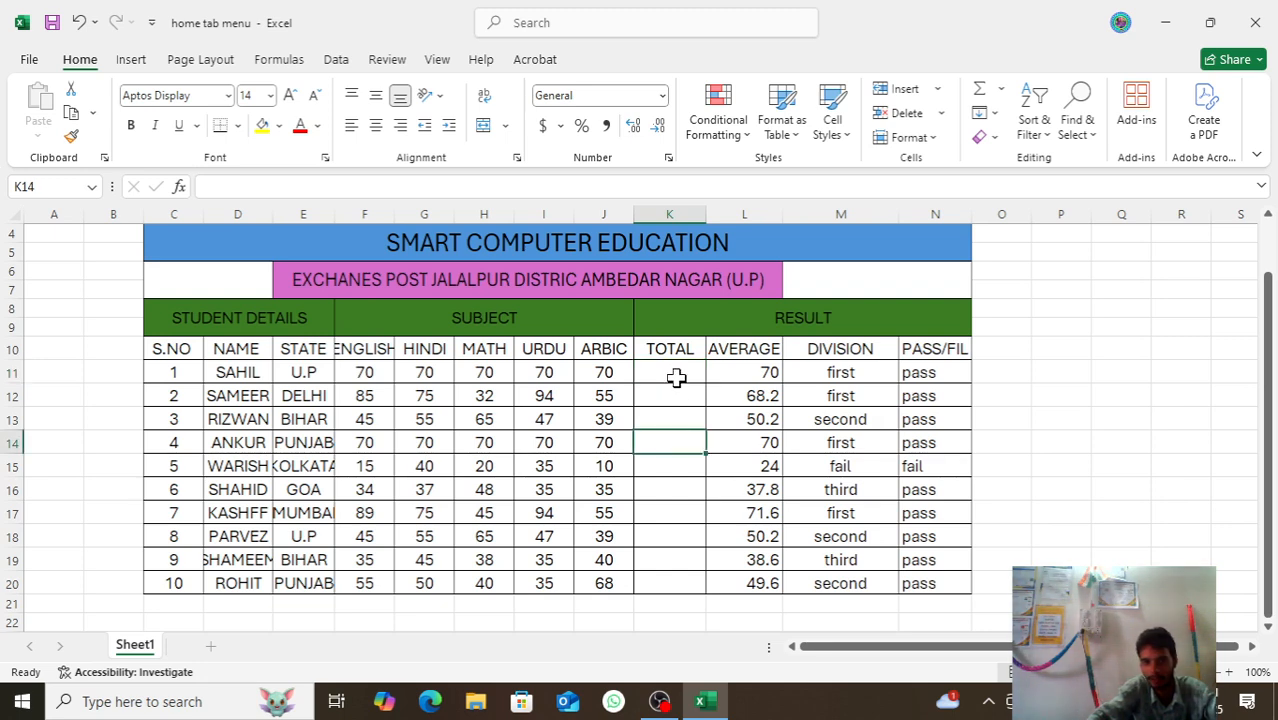
- Insert an AutoSum total of the five subject marks F11:J11 in K11 and reselect that cell
{"action": "left_click", "coordinate": [677, 374]}
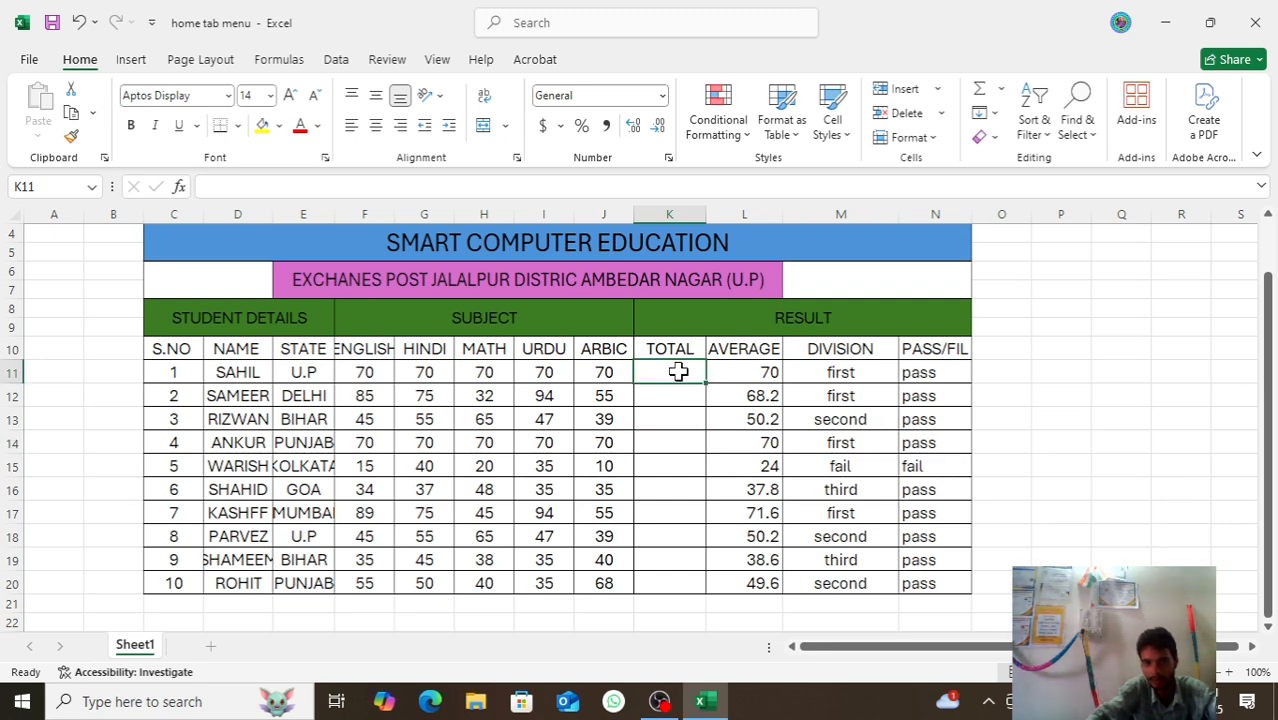
{"action": "left_click", "coordinate": [1001, 88]}
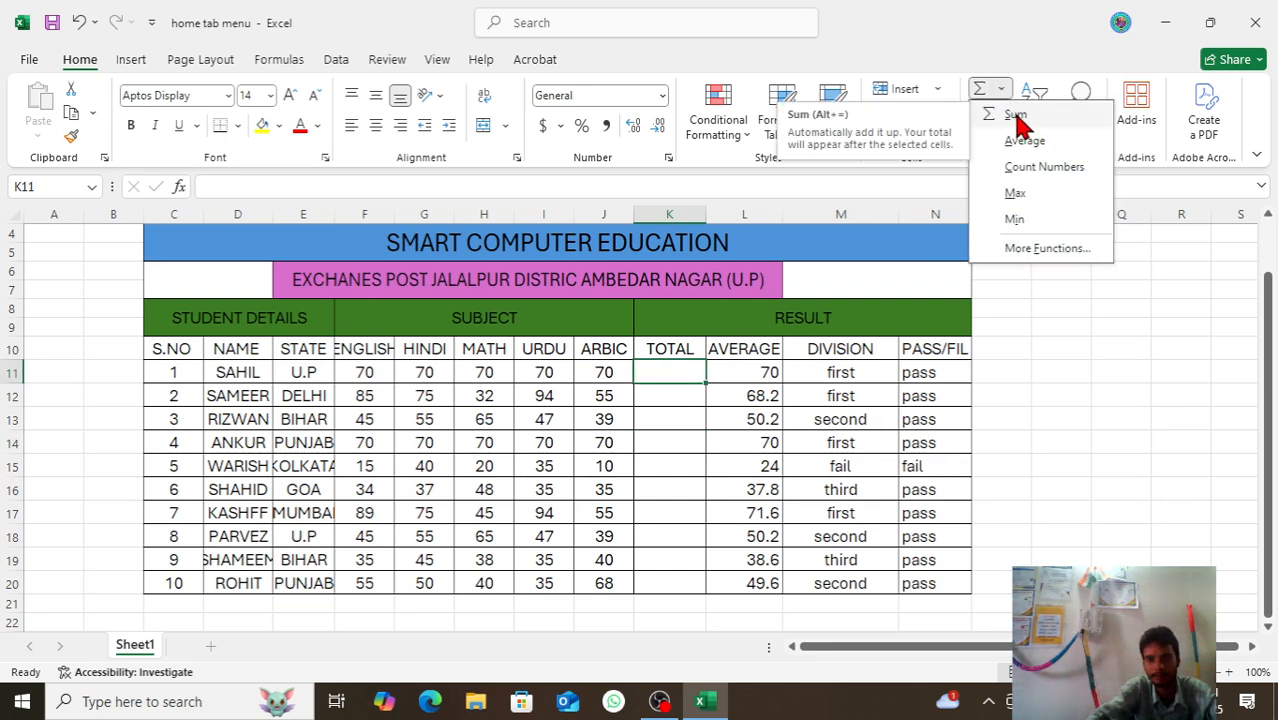
{"action": "left_click", "coordinate": [1016, 116]}
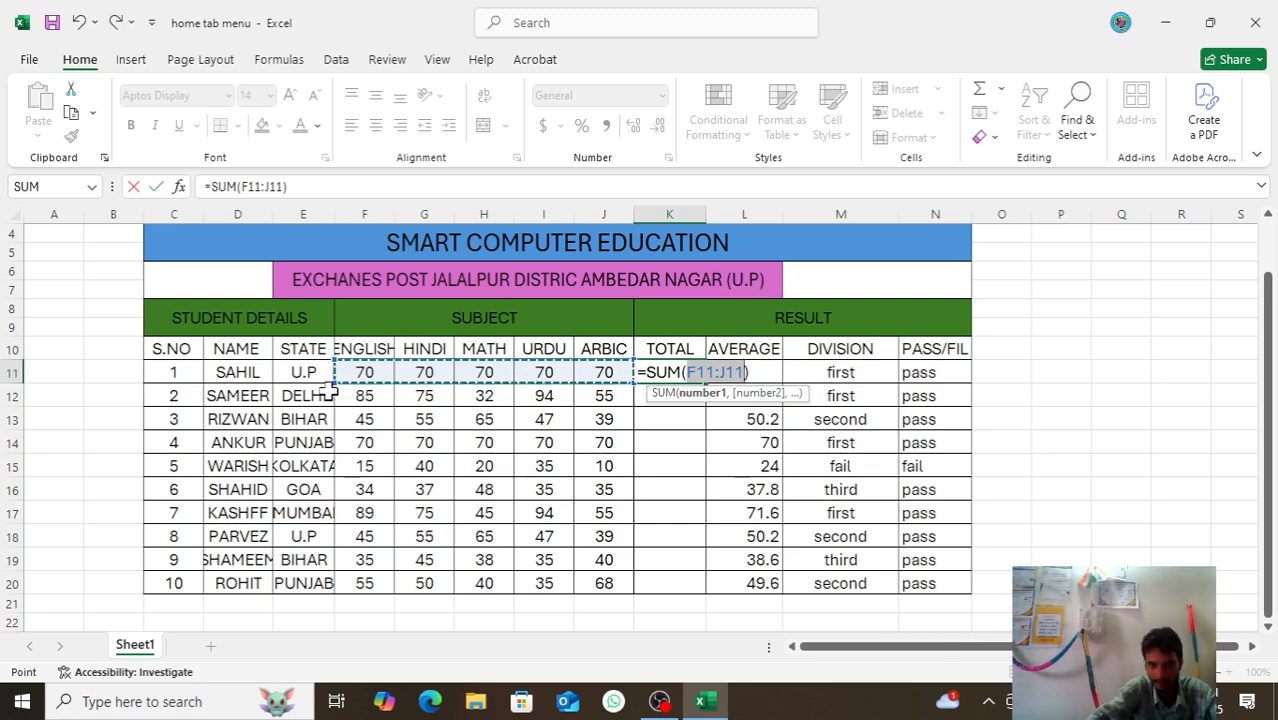
{"action": "key", "text": "Return"}
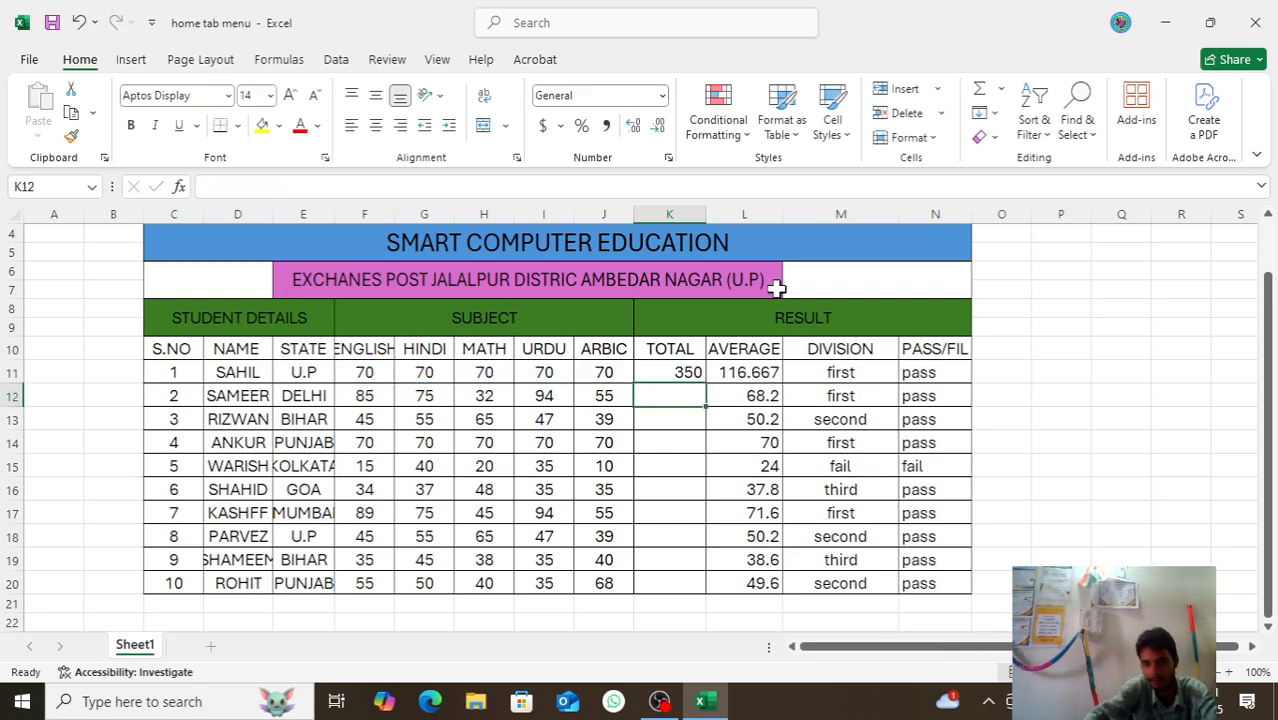
{"action": "left_click", "coordinate": [686, 372]}
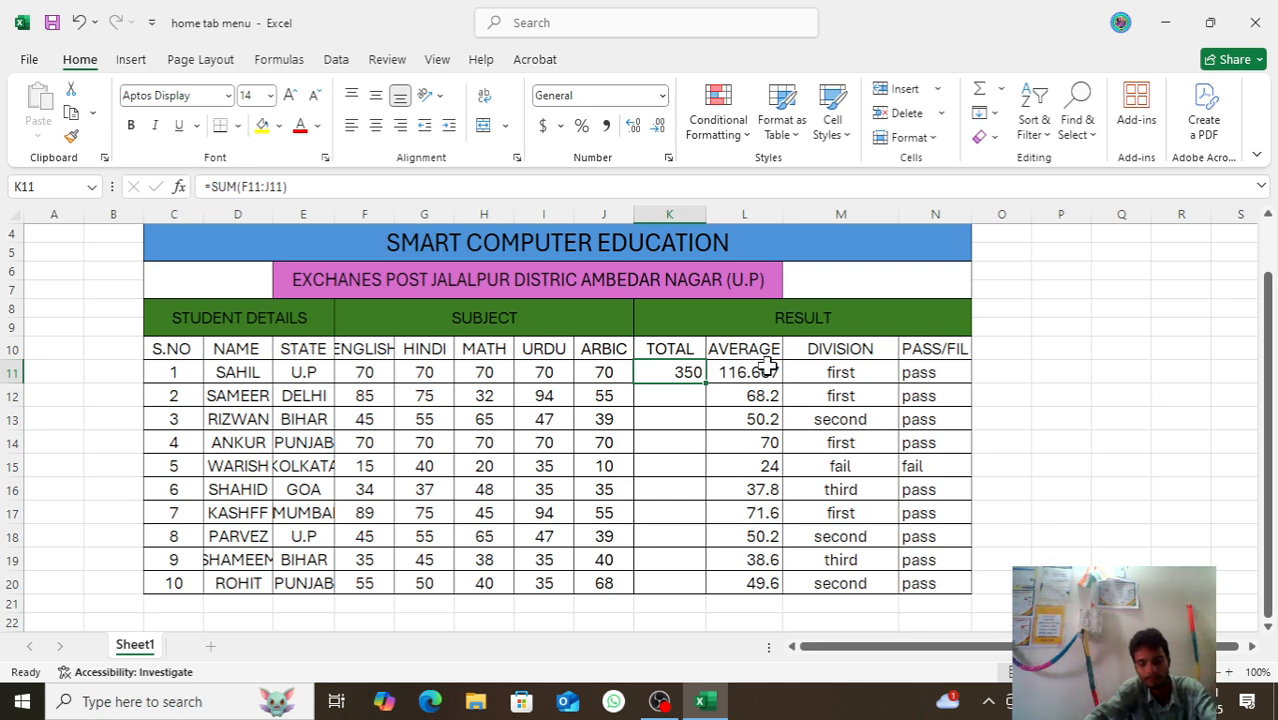
- Replace the total in K11 with a fresh AutoSum of F11:J11 and fill the formula down the TOTAL column to K20
{"action": "key", "text": "Delete"}
{"action": "left_click", "coordinate": [675, 425]}
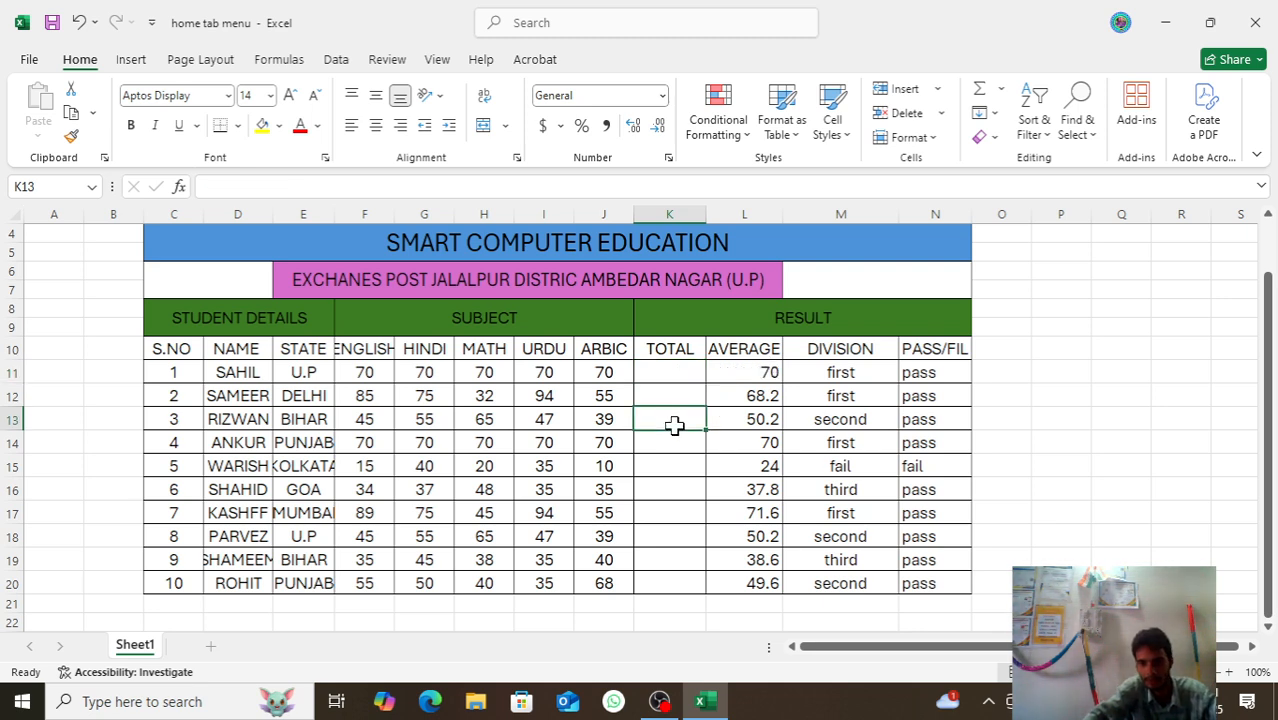
{"action": "left_click", "coordinate": [661, 368]}
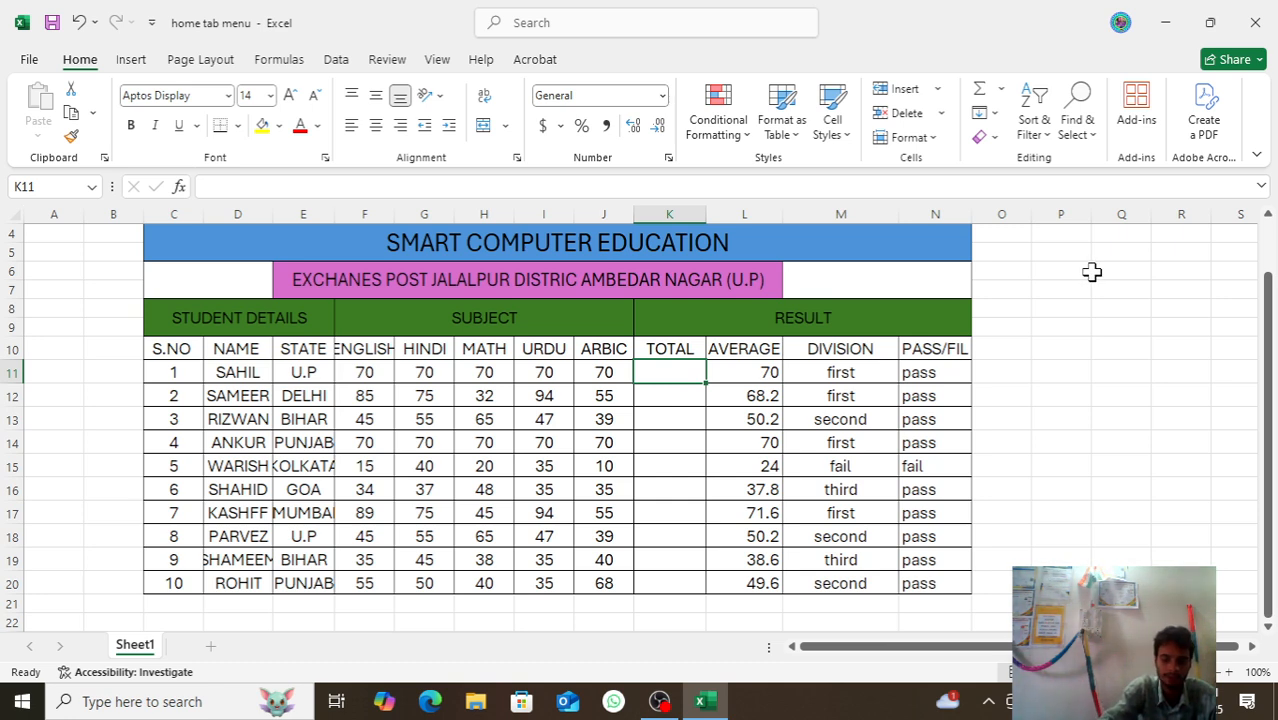
{"action": "key", "text": "alt+equal"}
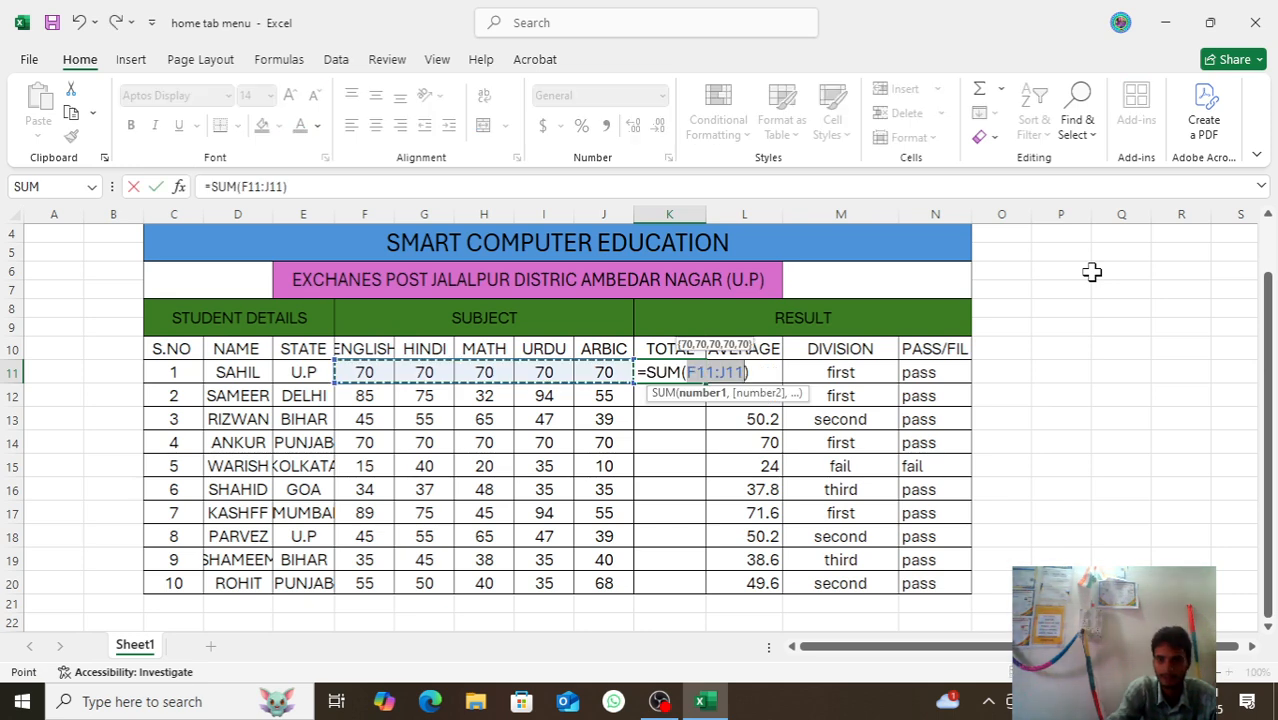
{"action": "key", "text": "Return"}
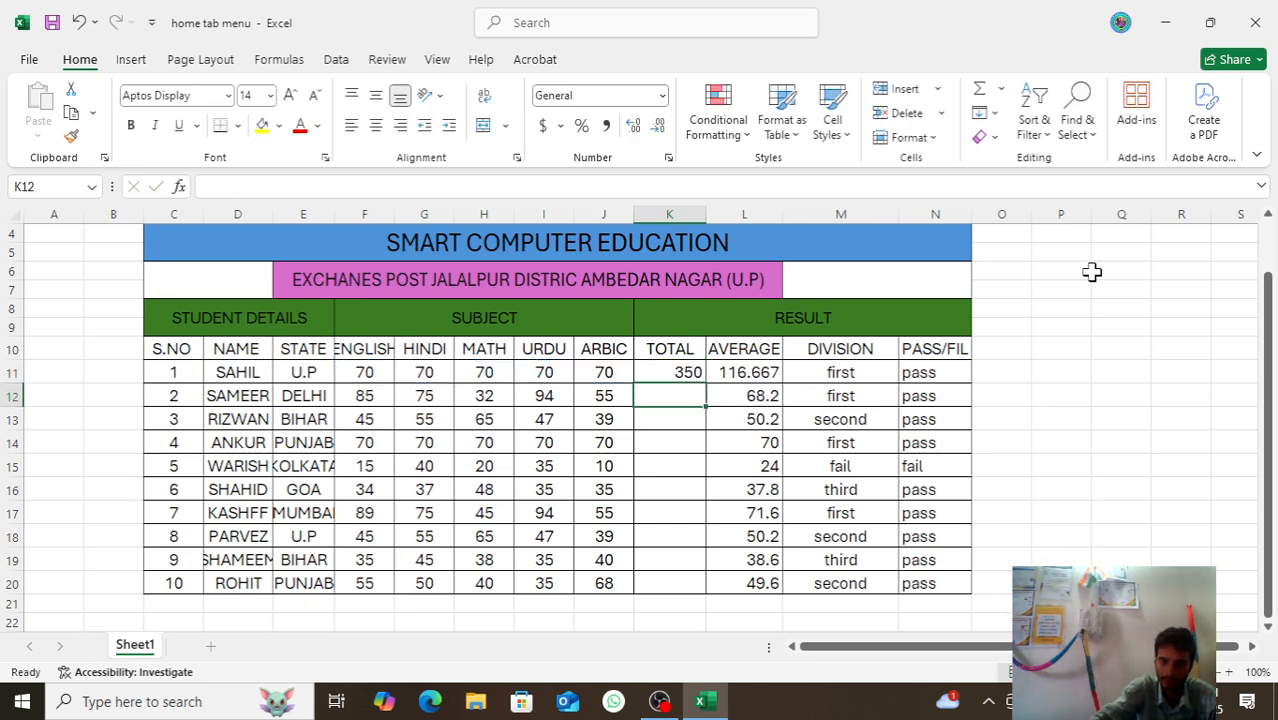
{"action": "left_click", "coordinate": [695, 370]}
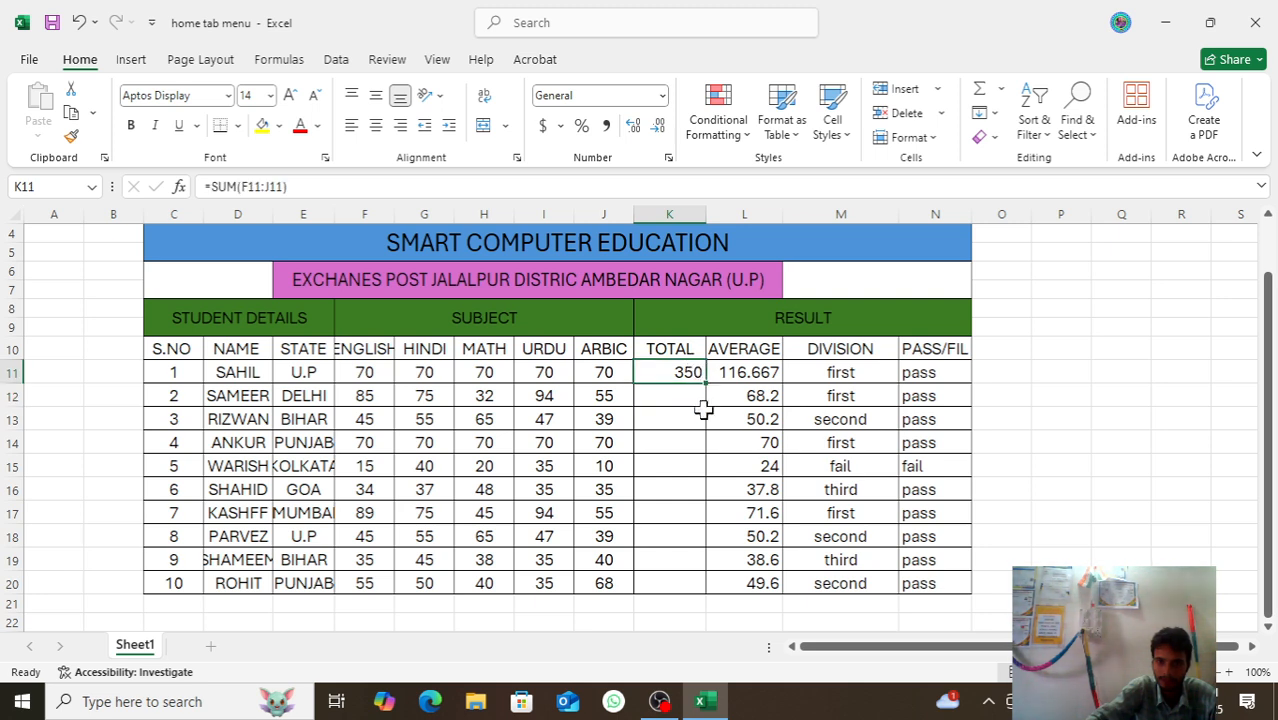
{"action": "left_click_drag", "start_coordinate": [708, 385], "coordinate": [689, 594]}
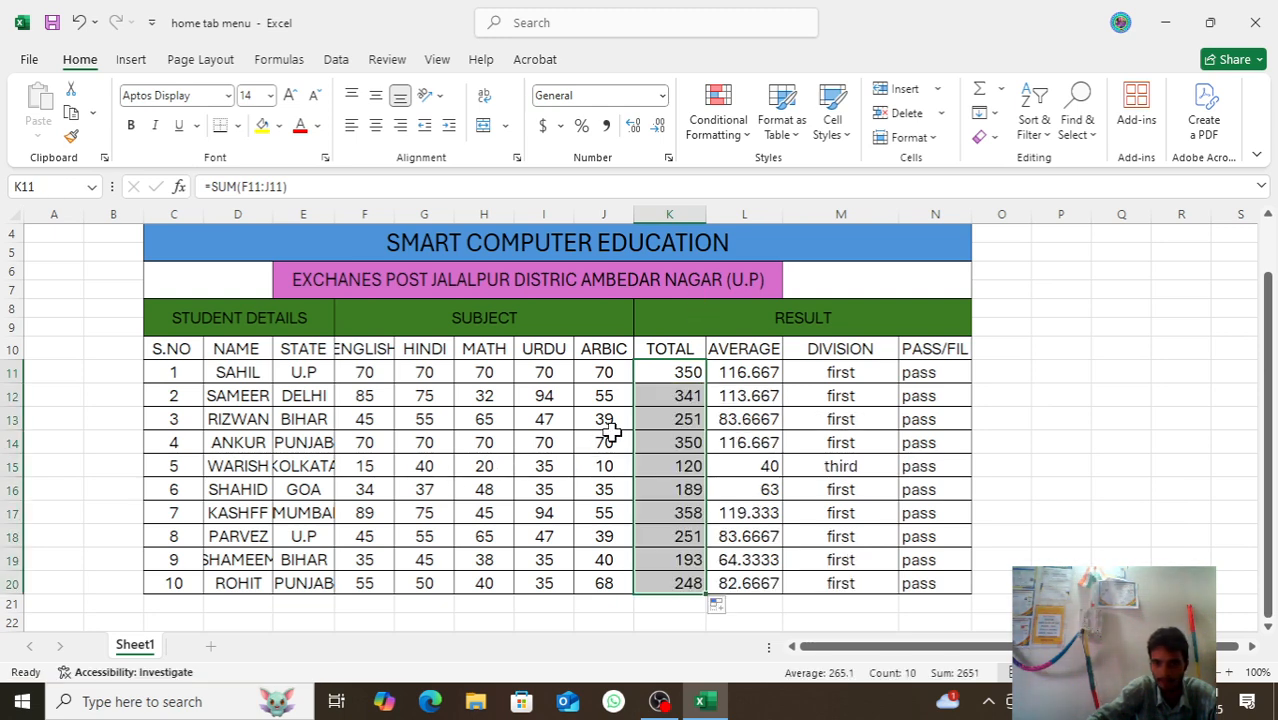
{"action": "left_click", "coordinate": [660, 410]}
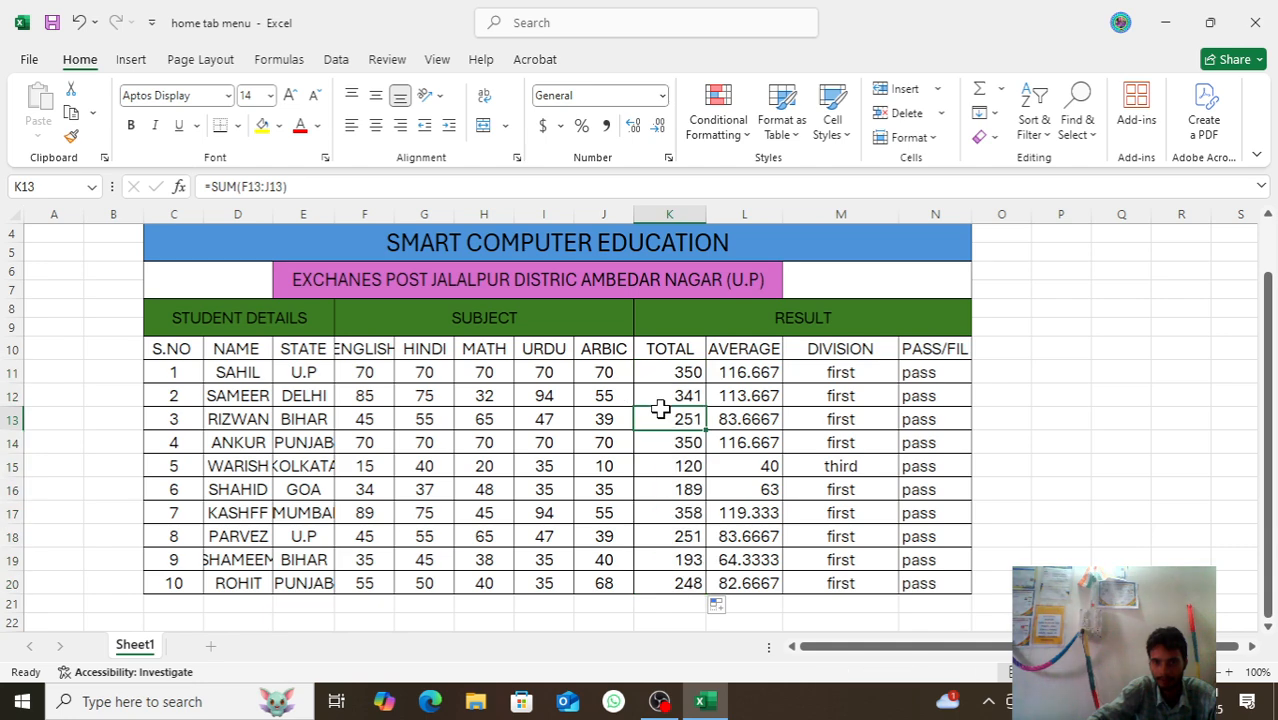
{"action": "left_click", "coordinate": [665, 462]}
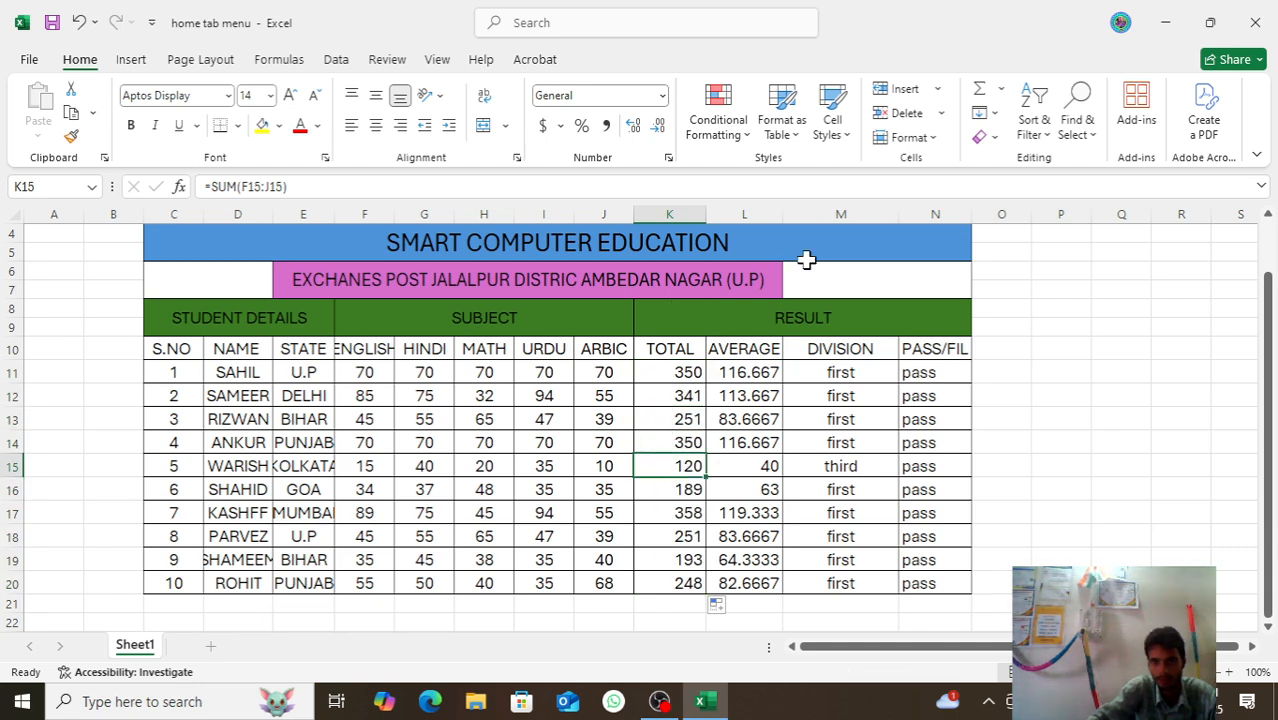
- Insert an AutoSum Count Numbers formula for the ARBIC marks J11:J20 in J21 and reselect that cell
{"action": "left_click", "coordinate": [1001, 90]}
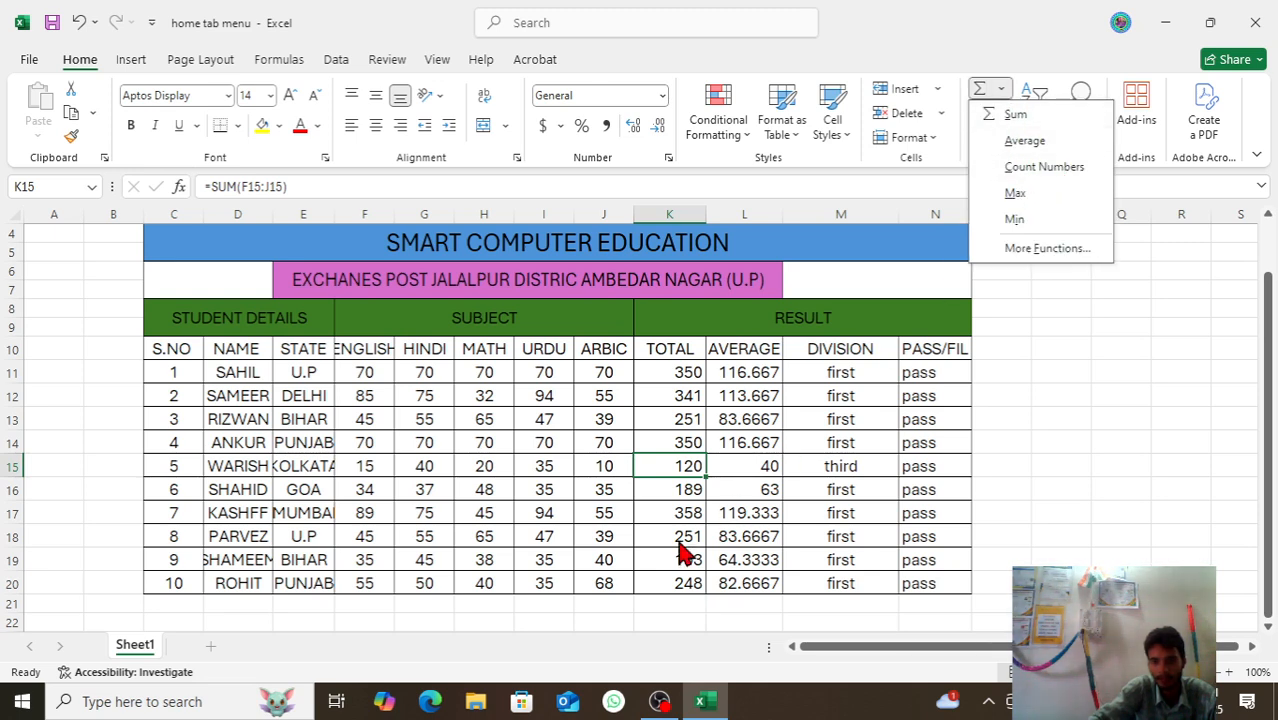
{"action": "left_click", "coordinate": [601, 601]}
{"action": "left_click", "coordinate": [601, 601]}
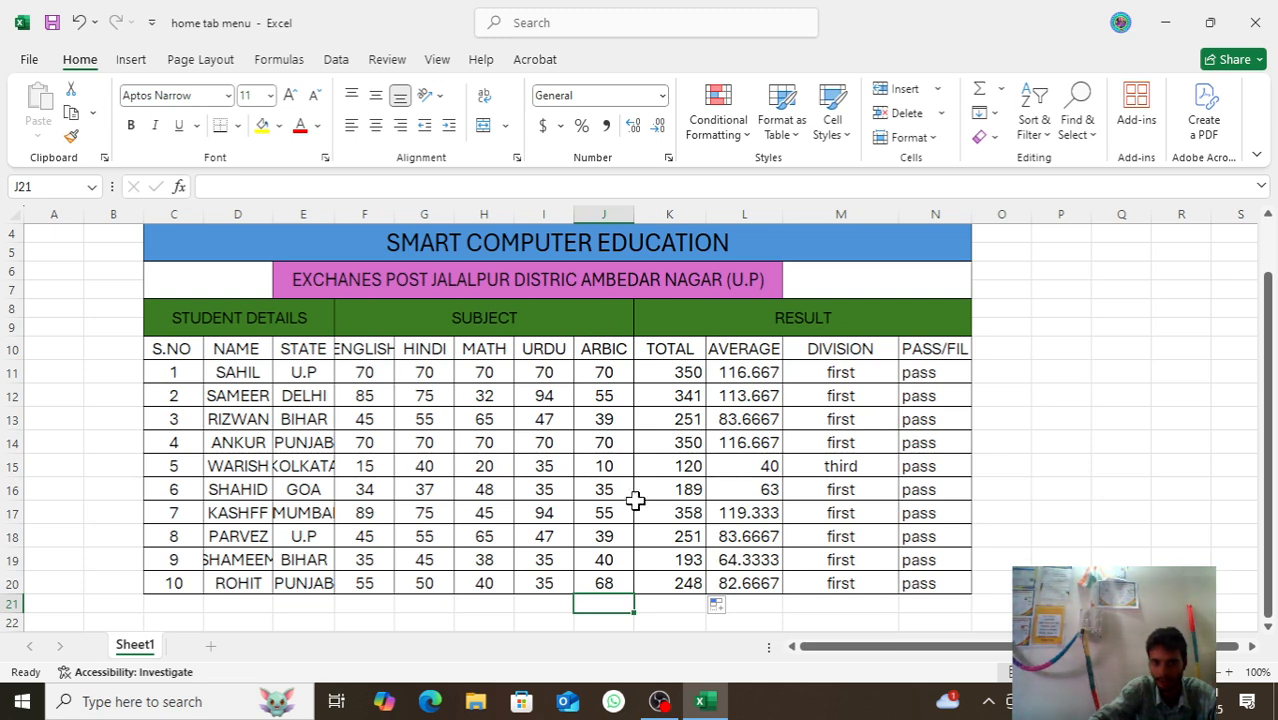
{"action": "left_click", "coordinate": [1000, 89]}
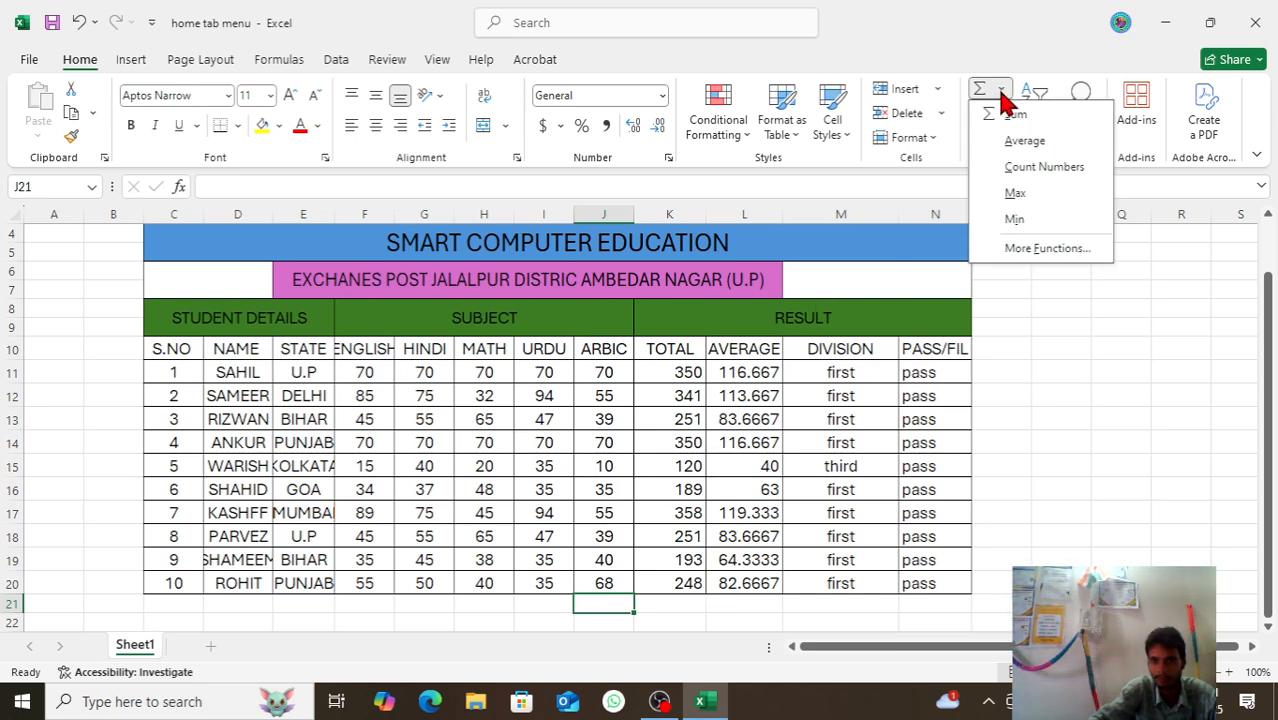
{"action": "left_click", "coordinate": [1015, 172]}
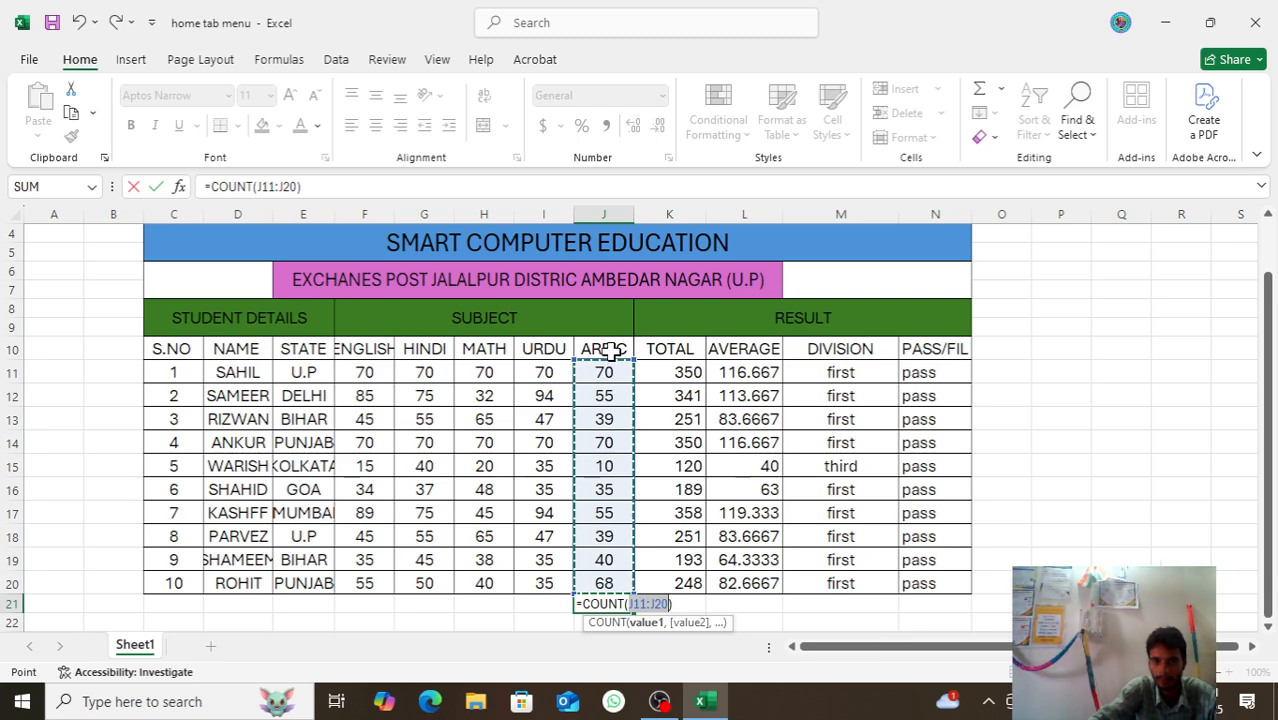
{"action": "key", "text": "Return"}
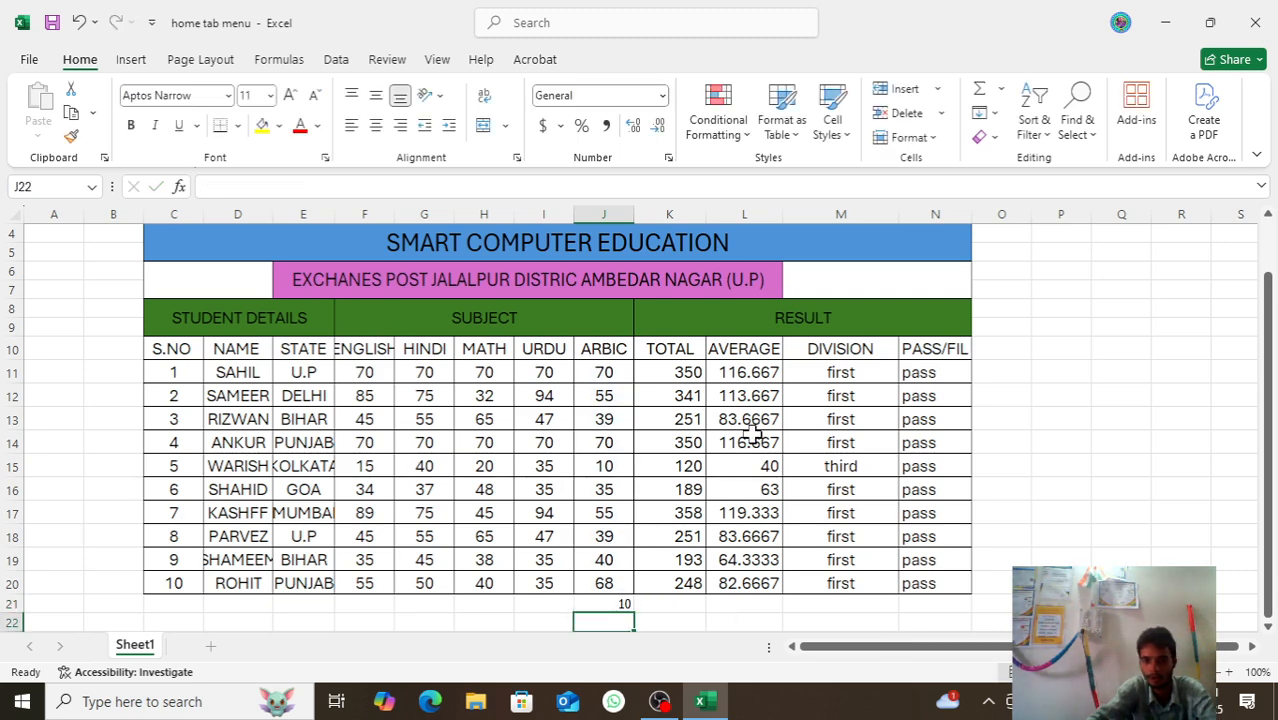
{"action": "left_click", "coordinate": [610, 605]}
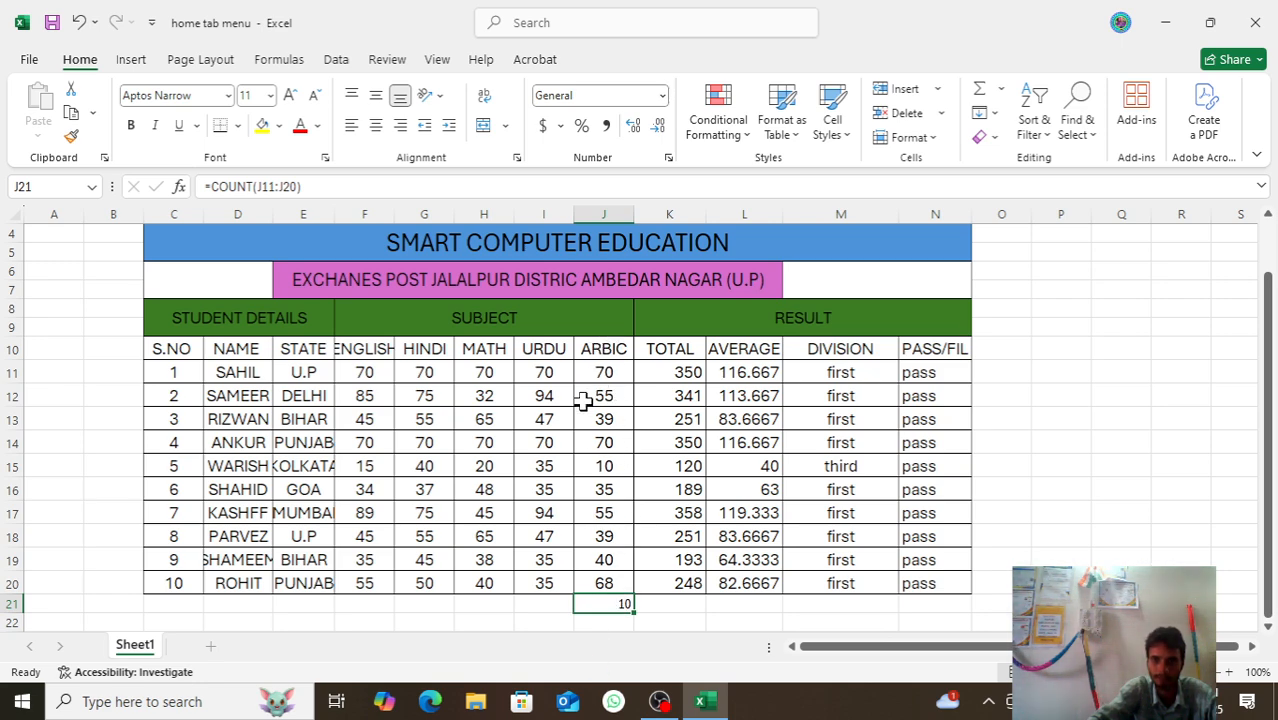
- Insert an AutoSum Max formula for the URDU marks I11:I20 in I21 and reselect that cell
{"action": "left_click", "coordinate": [559, 601]}
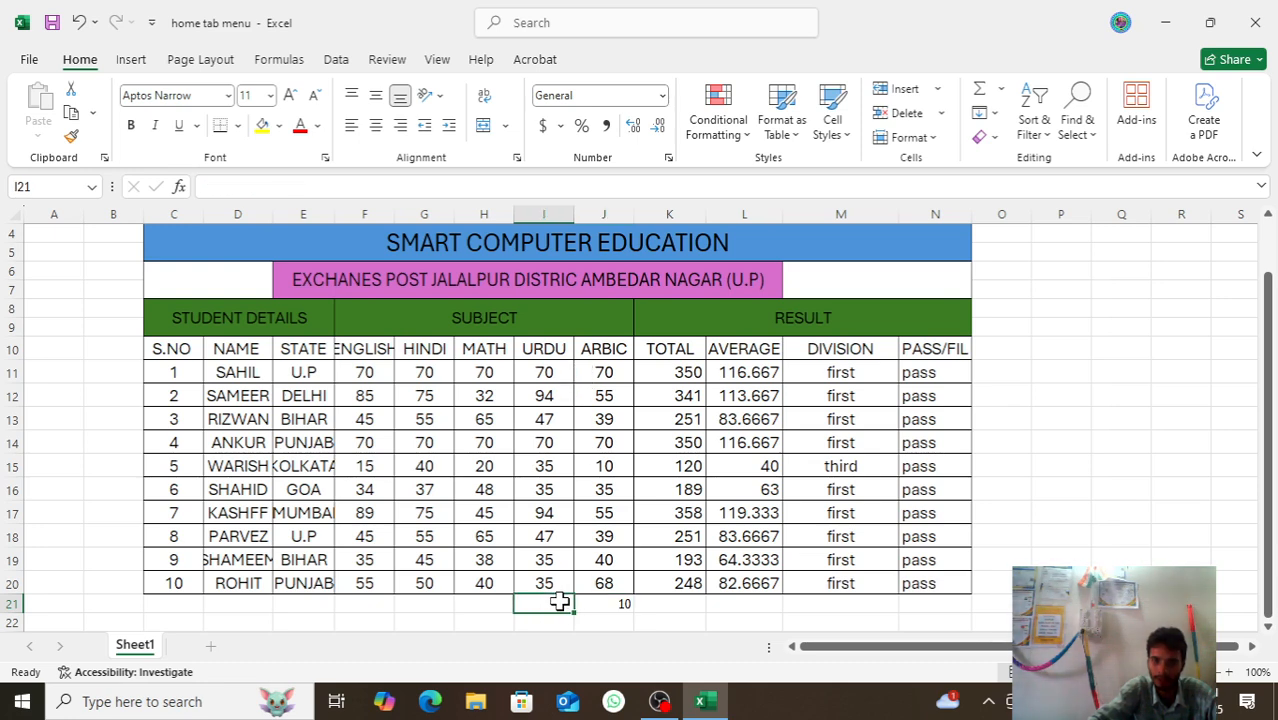
{"action": "left_click", "coordinate": [999, 88]}
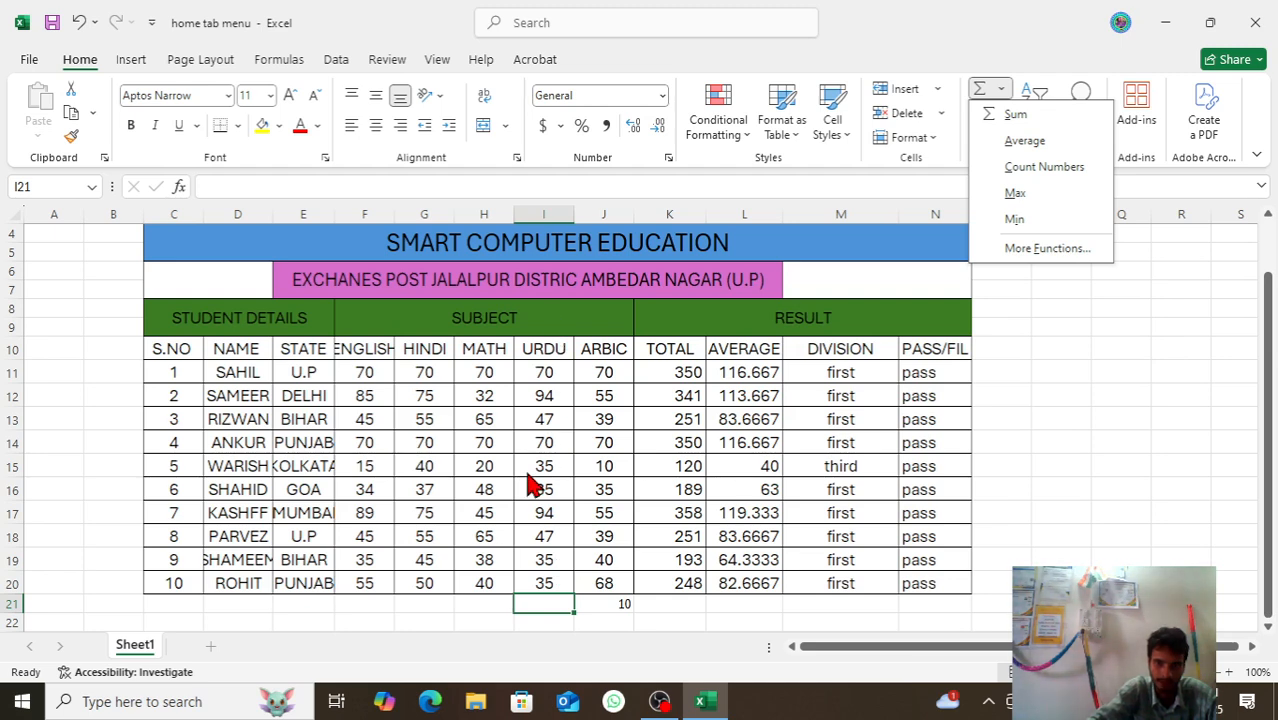
{"action": "left_click", "coordinate": [997, 194]}
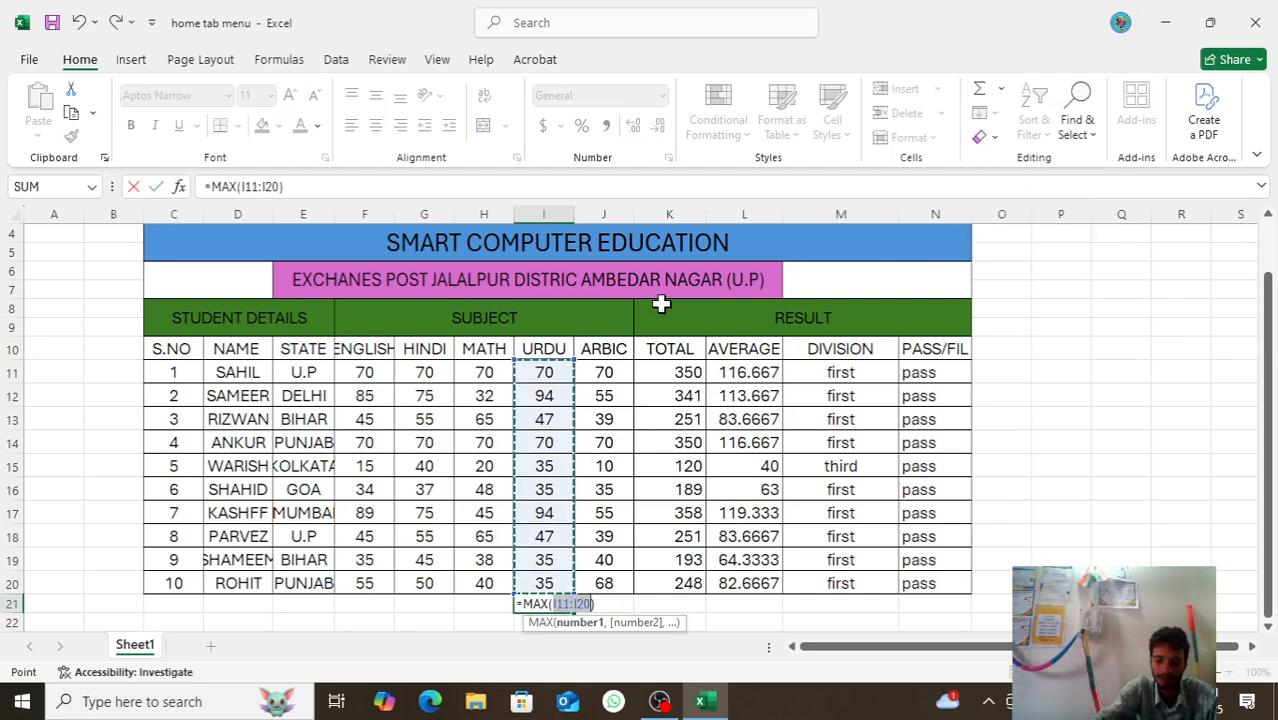
{"action": "key", "text": "Return"}
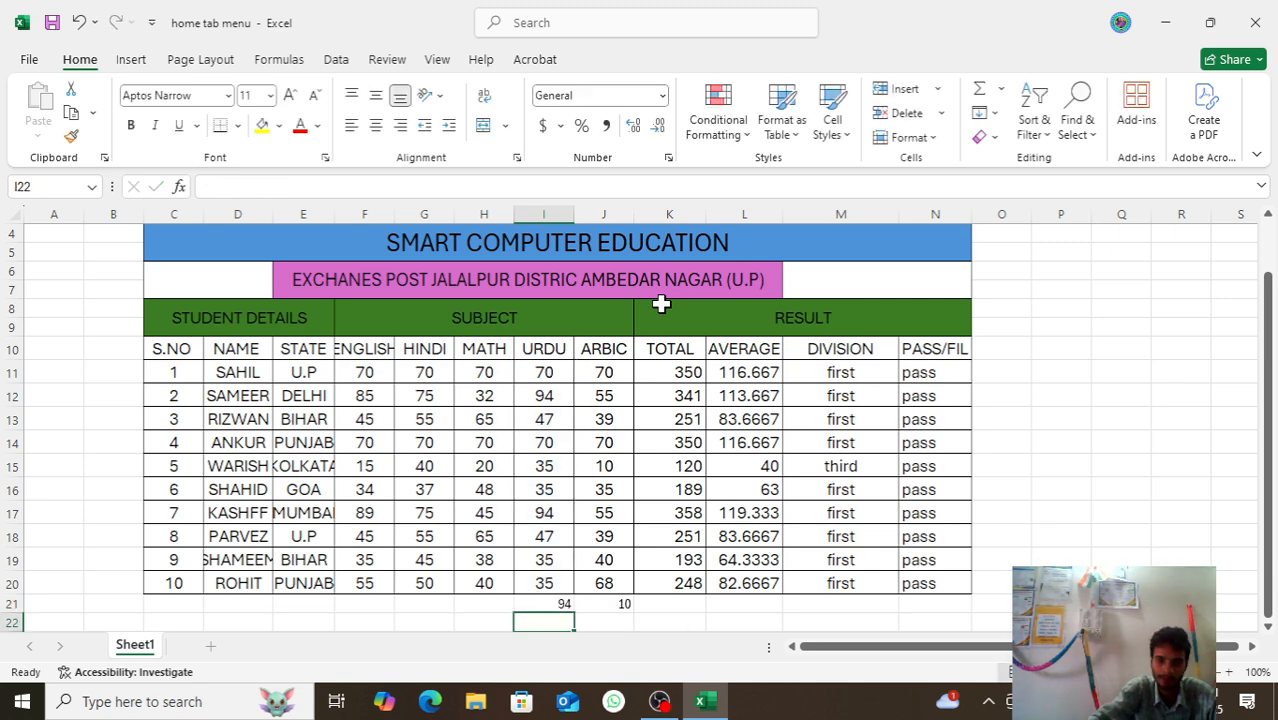
{"action": "left_click", "coordinate": [543, 602]}
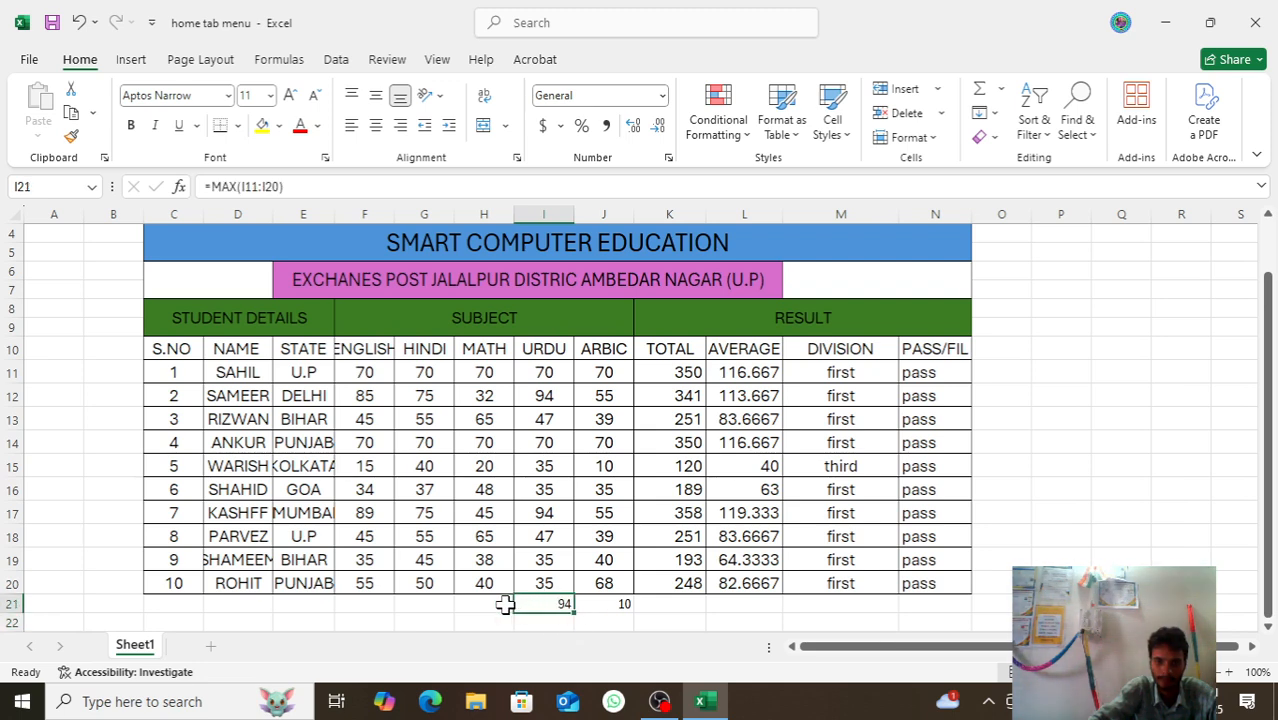
- Insert an AutoSum Min formula for the MATH marks H11:H20 in H21 and reselect that cell
{"action": "left_click", "coordinate": [499, 604]}
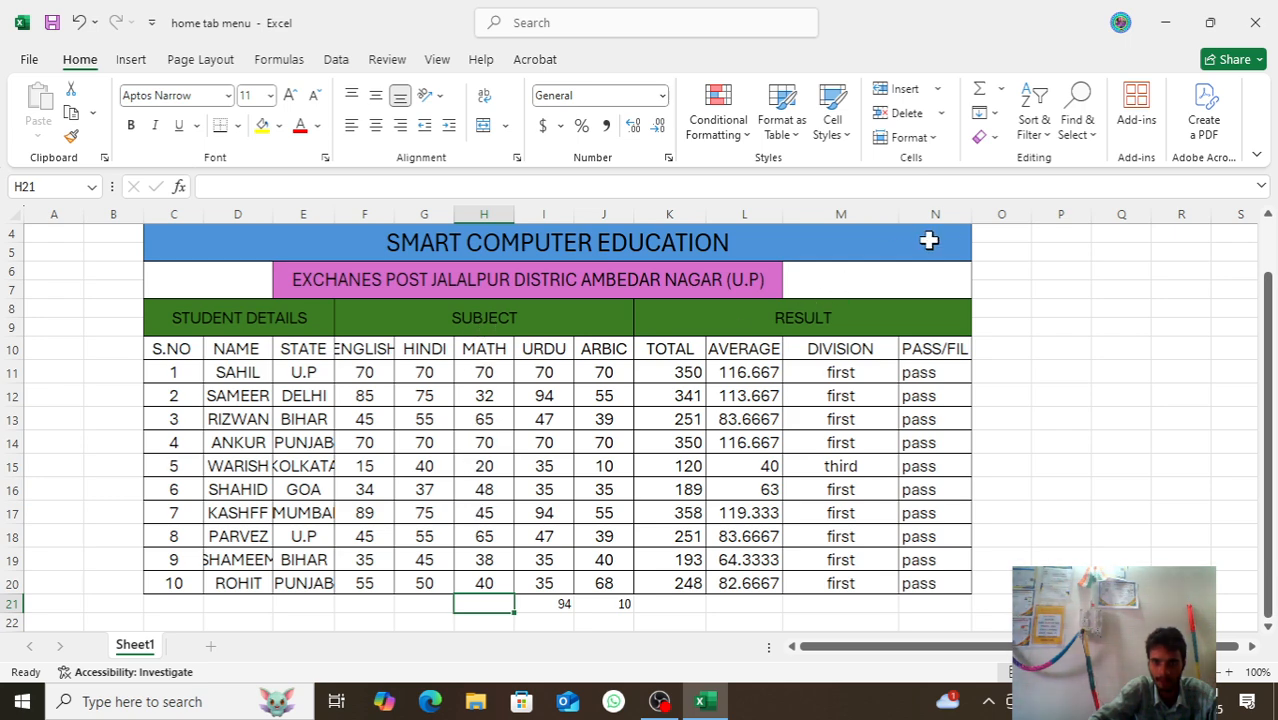
{"action": "left_click", "coordinate": [999, 90]}
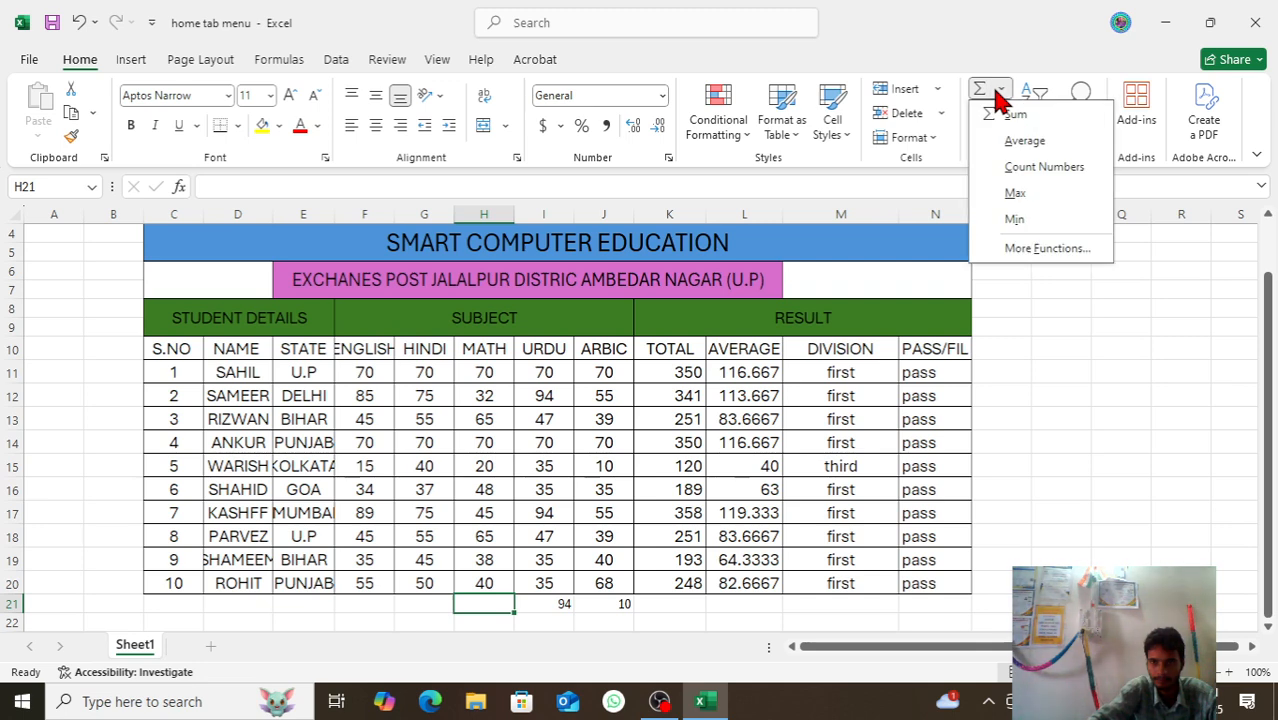
{"action": "left_click", "coordinate": [1015, 220]}
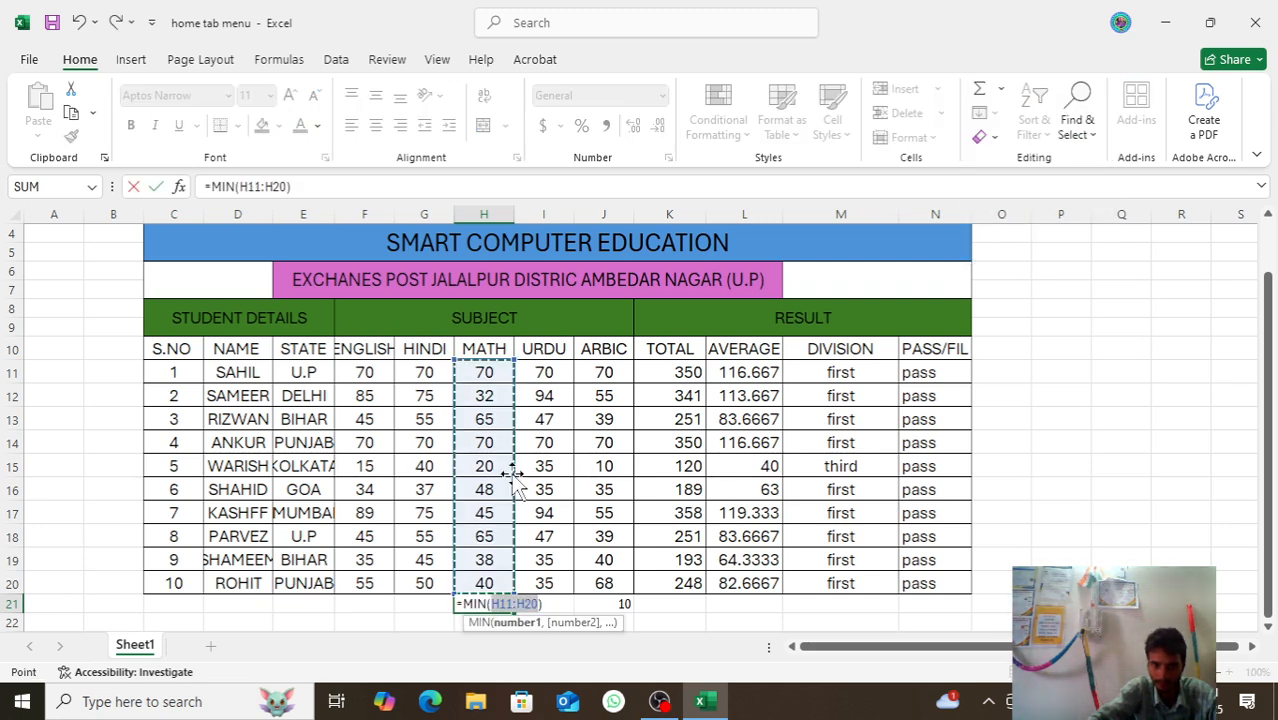
{"action": "key", "text": "Return"}
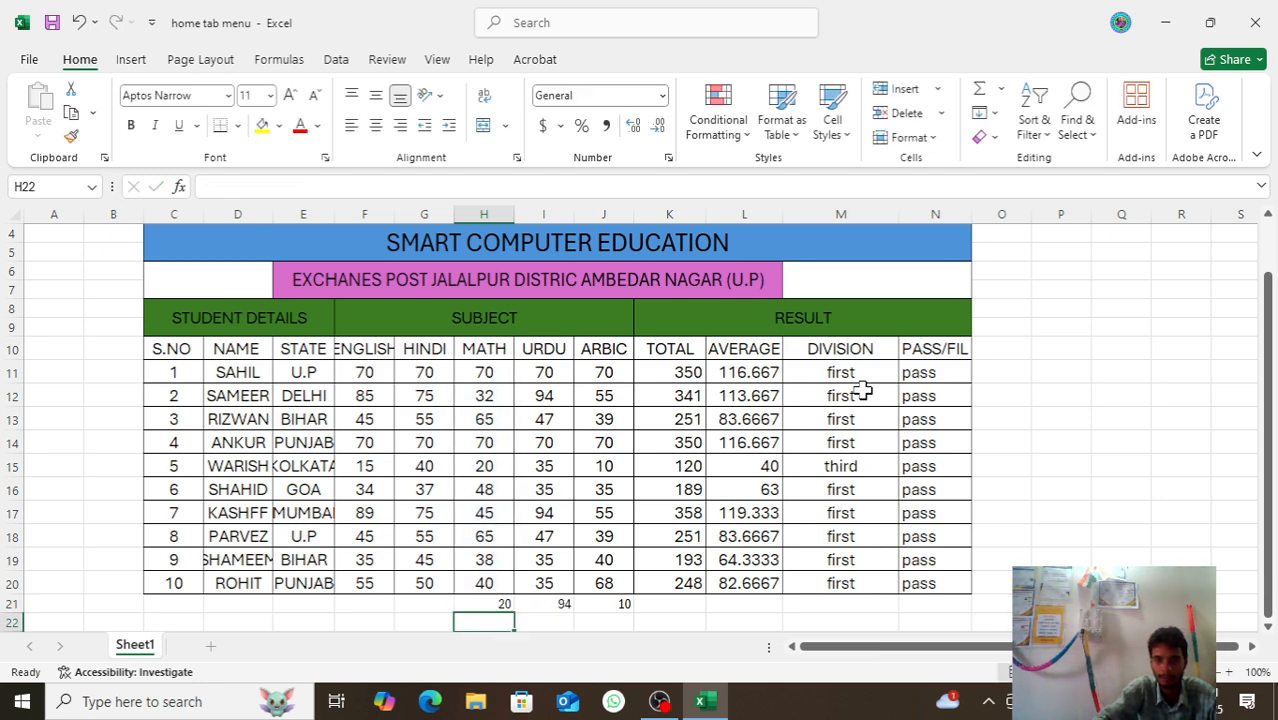
{"action": "left_click", "coordinate": [500, 604]}
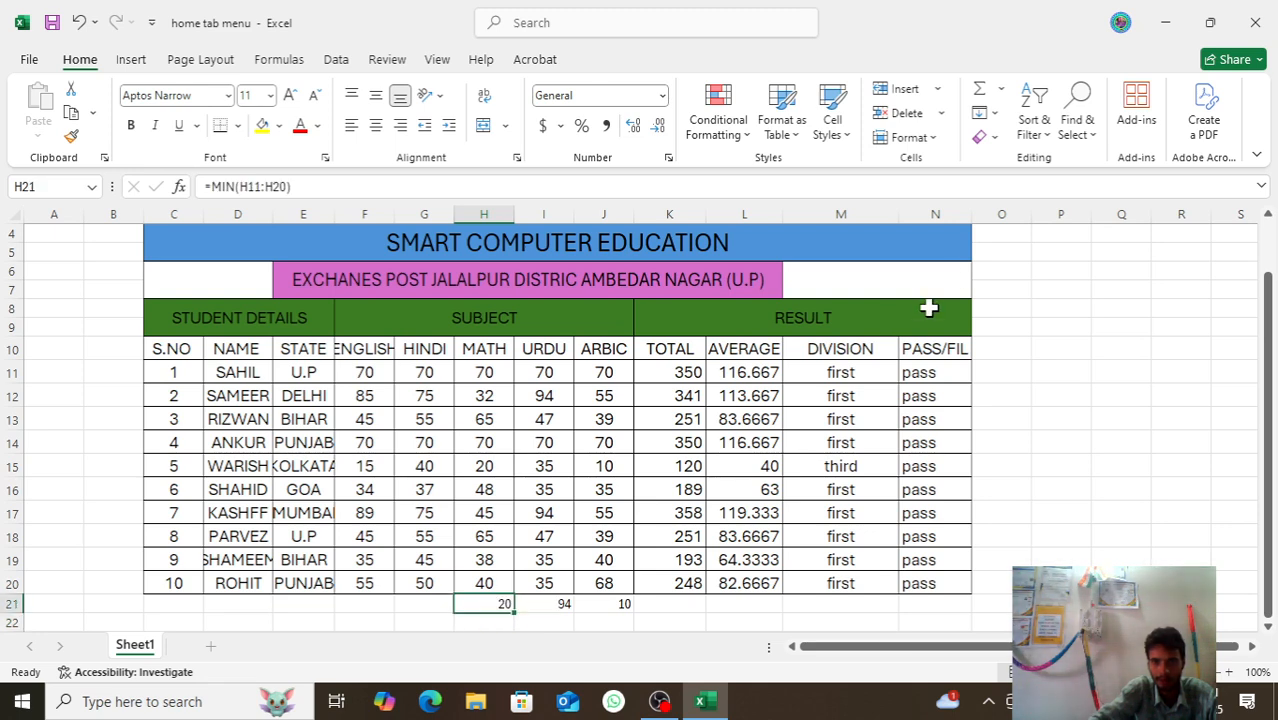
- View AutoSum's More Functions dialog for the MIN formula in H21 and for empty cell G21, cancelling each one
{"action": "left_click", "coordinate": [999, 91]}
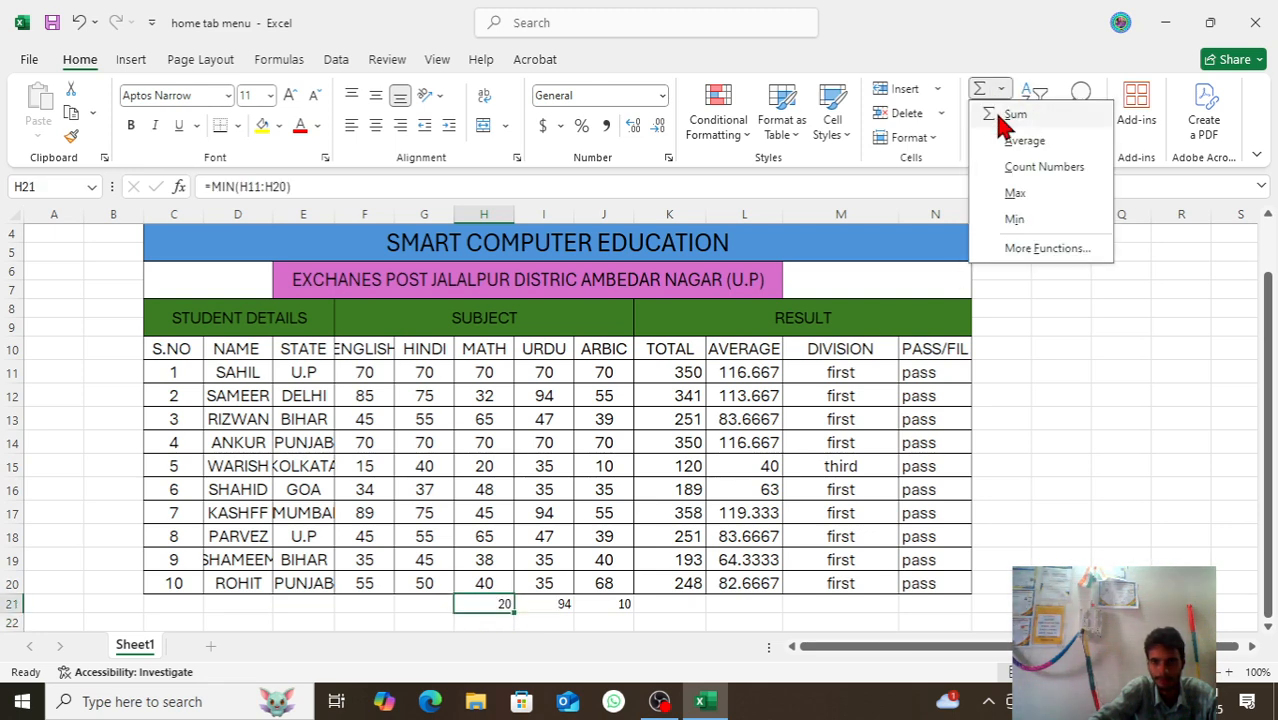
{"action": "left_click", "coordinate": [1040, 249]}
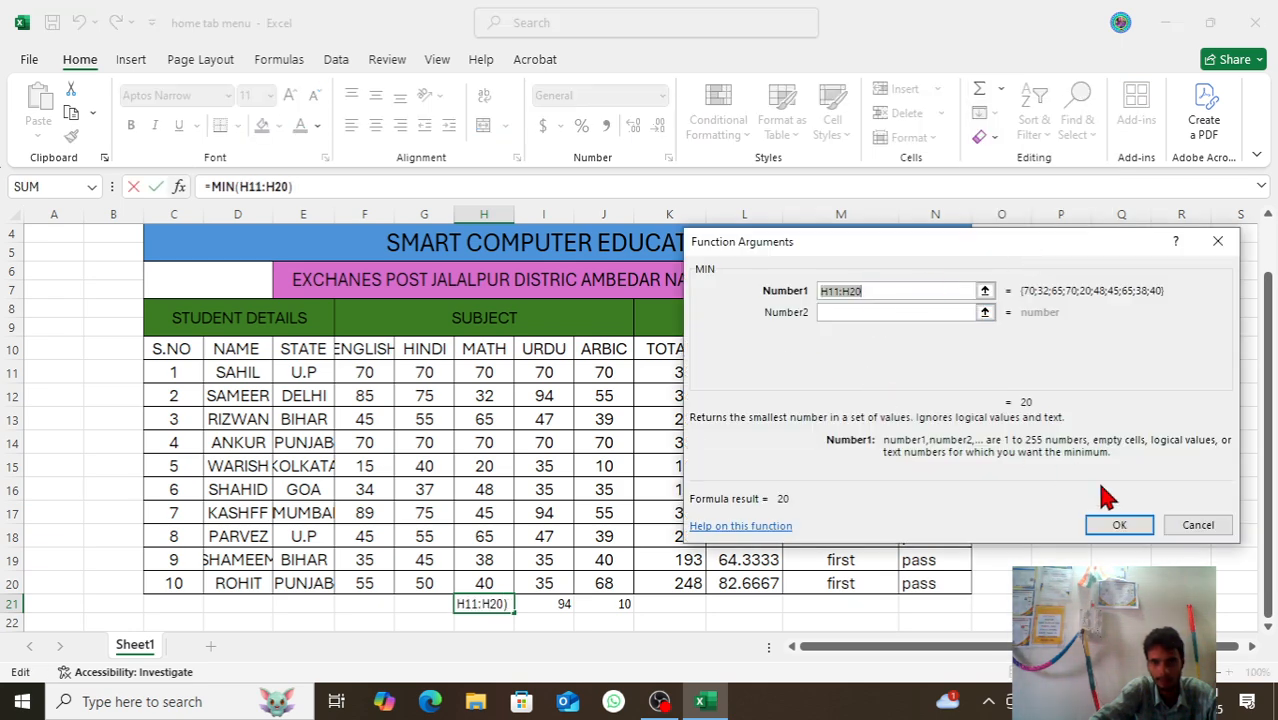
{"action": "left_click", "coordinate": [1197, 527]}
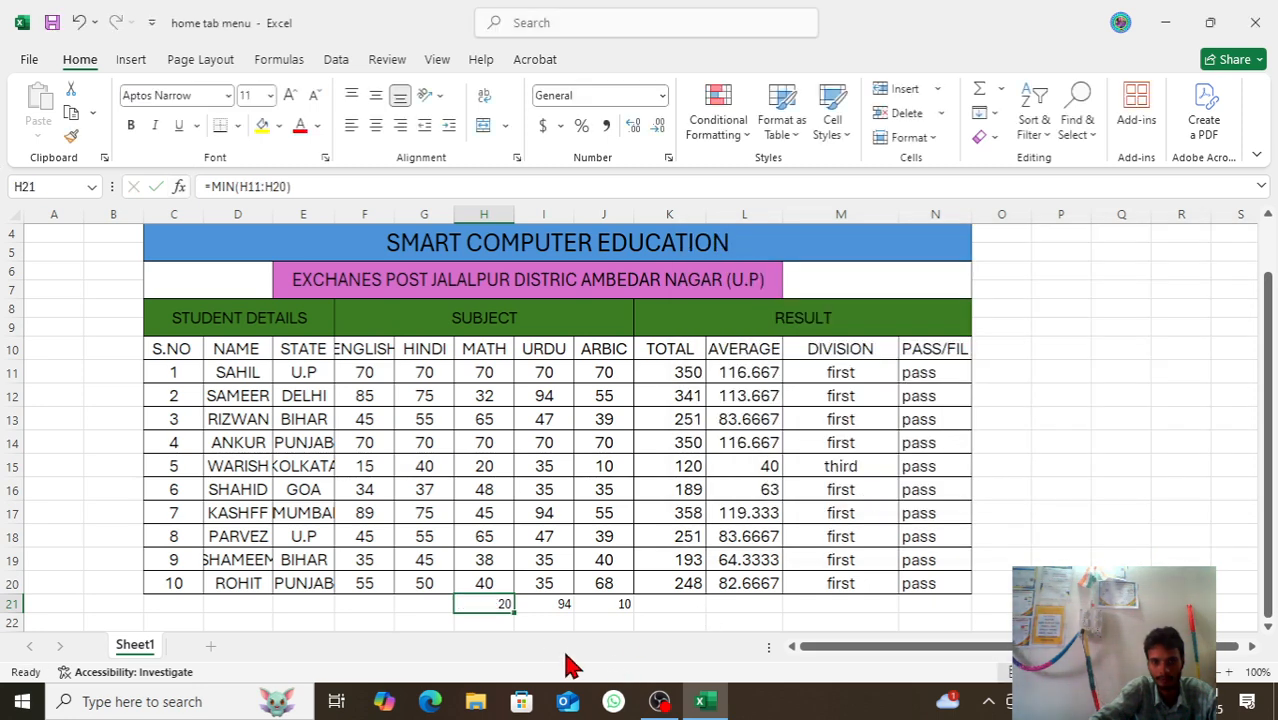
{"action": "left_click", "coordinate": [426, 604]}
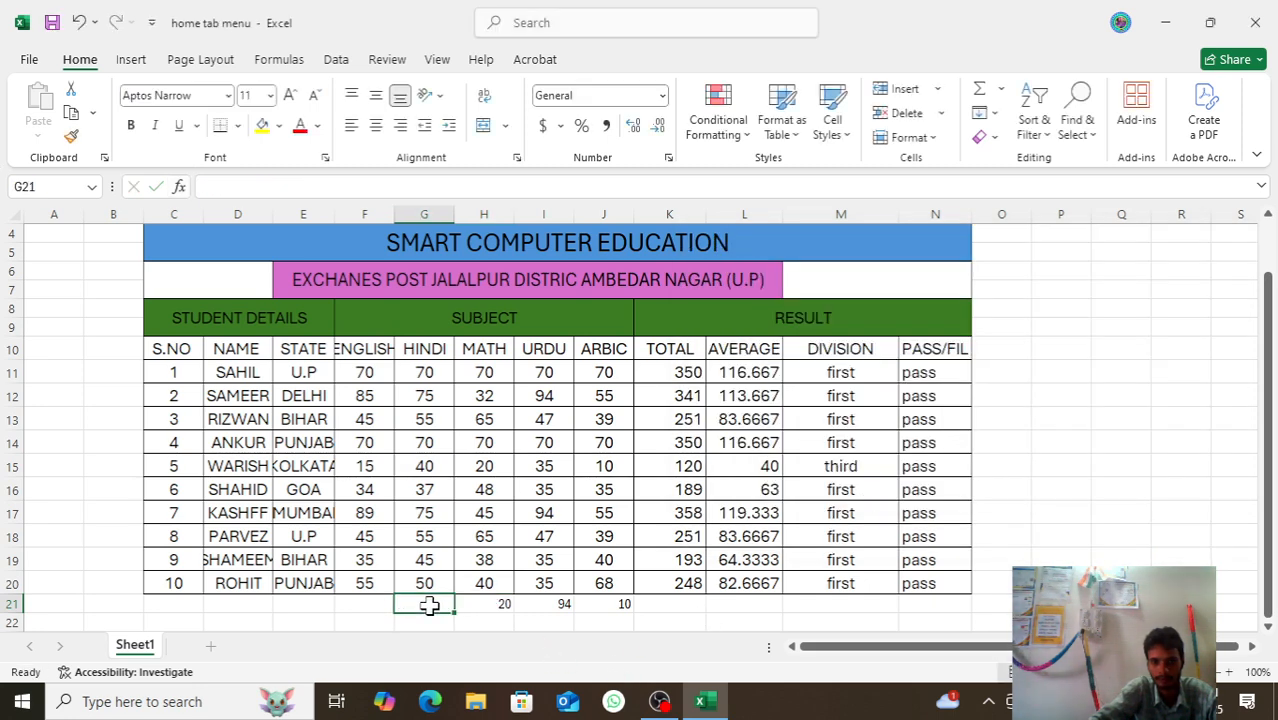
{"action": "left_click", "coordinate": [1002, 89]}
{"action": "left_click", "coordinate": [1034, 258]}
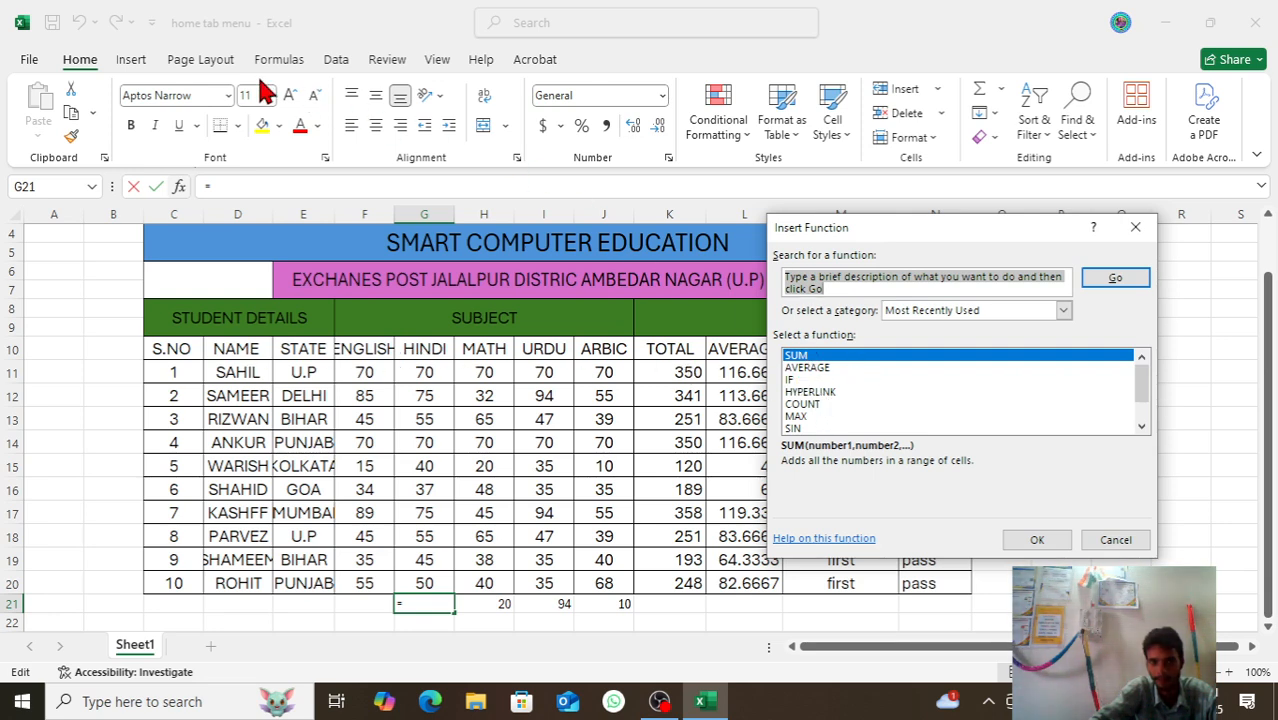
{"action": "left_click", "coordinate": [1115, 540]}
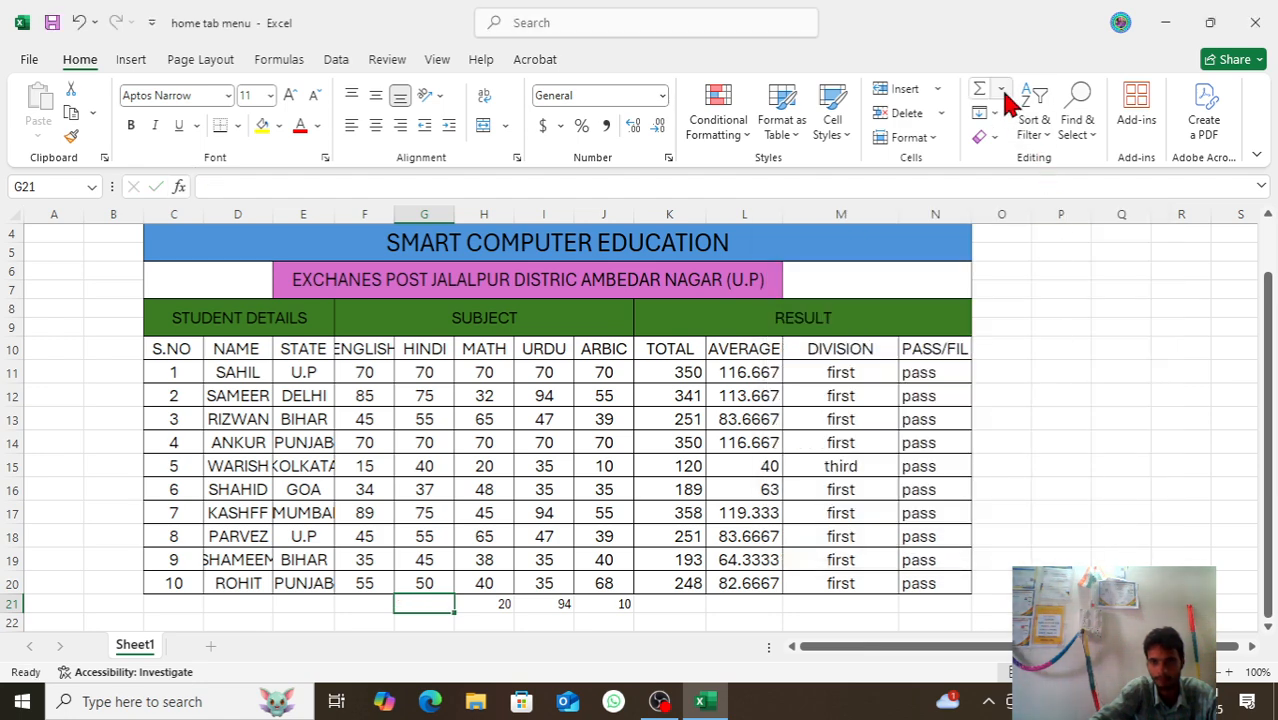
- Look over the Fill command's options from empty cell P11 and close them without applying any
{"action": "left_click", "coordinate": [1043, 365]}
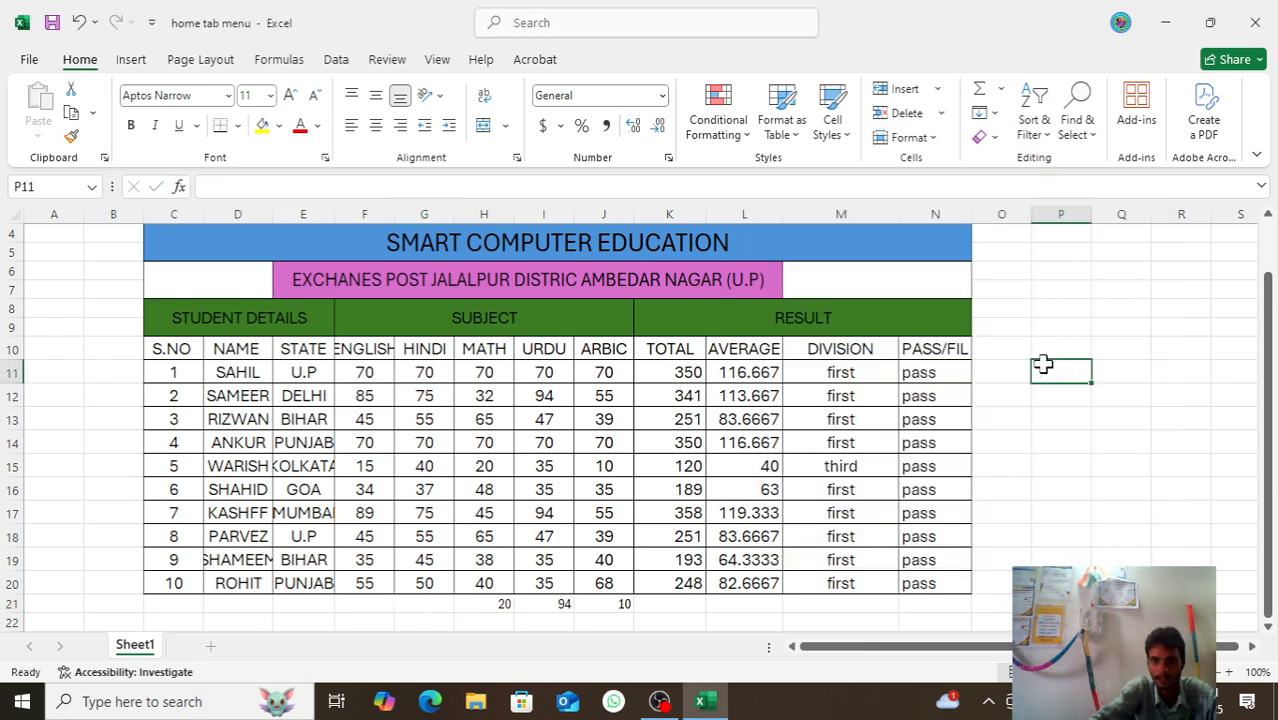
{"action": "left_click", "coordinate": [990, 113]}
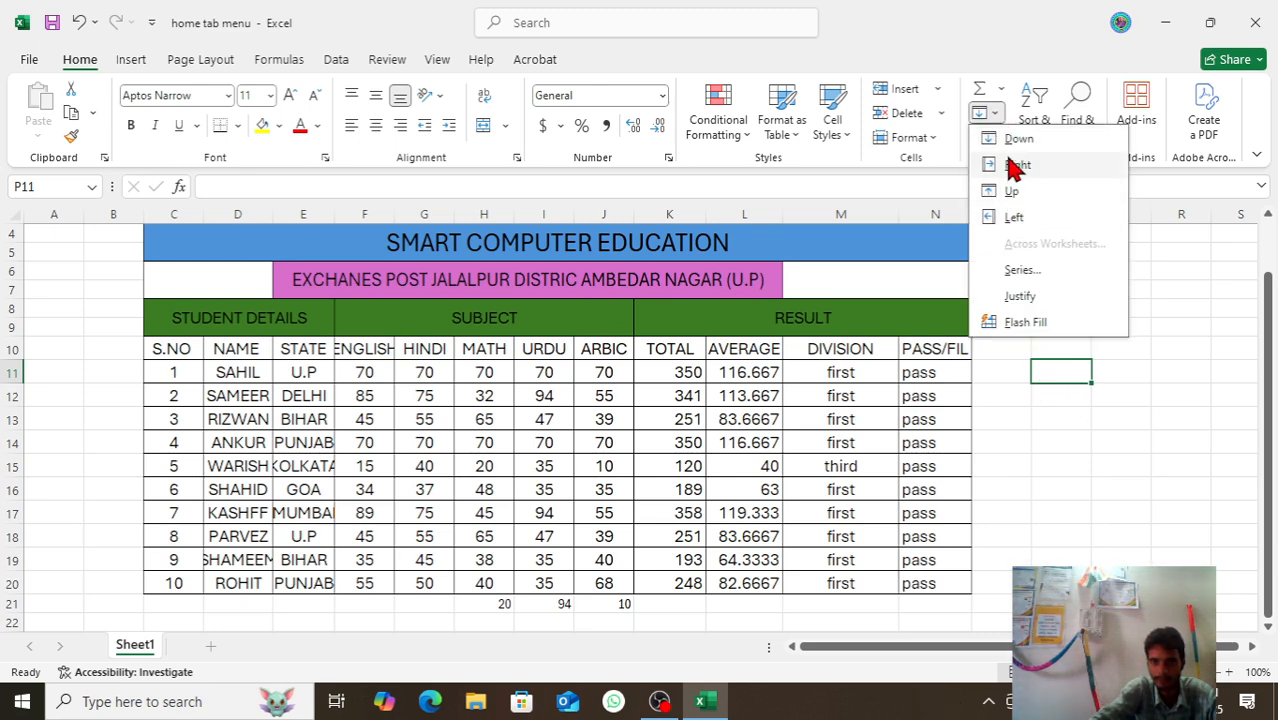
{"action": "left_click", "coordinate": [535, 487]}
{"action": "left_click", "coordinate": [531, 500]}
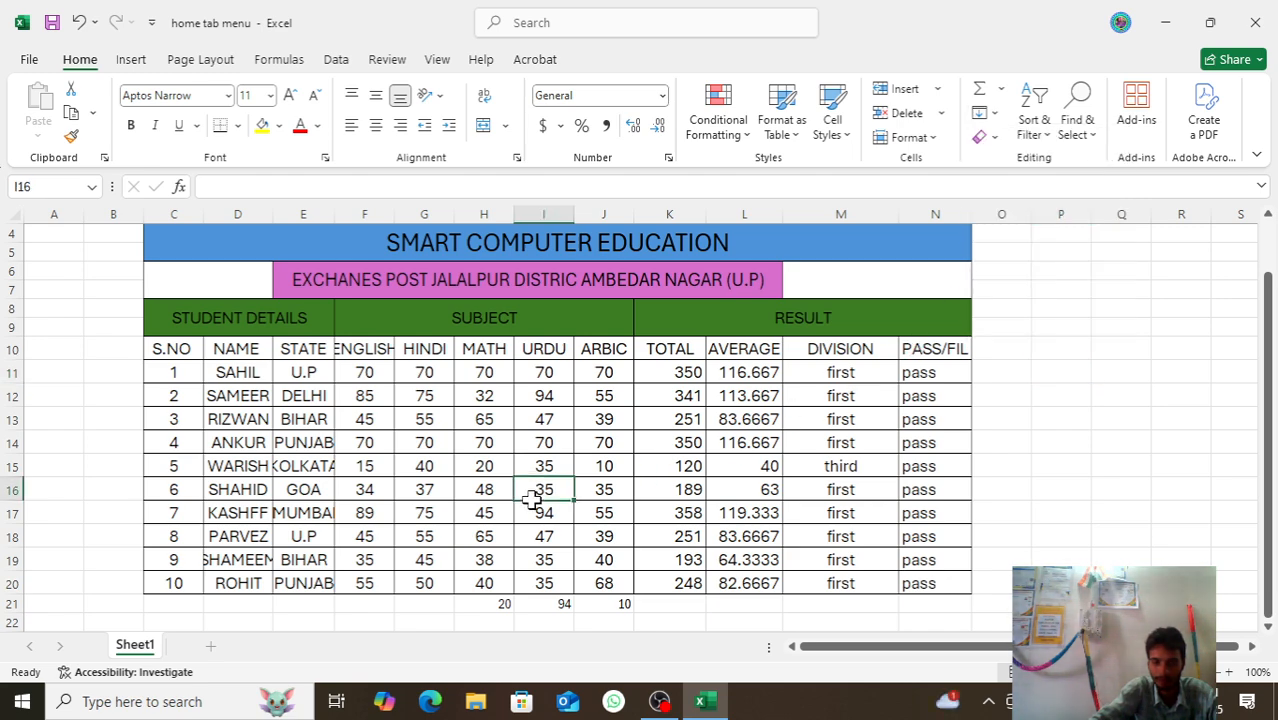
{"action": "left_click", "coordinate": [540, 535]}
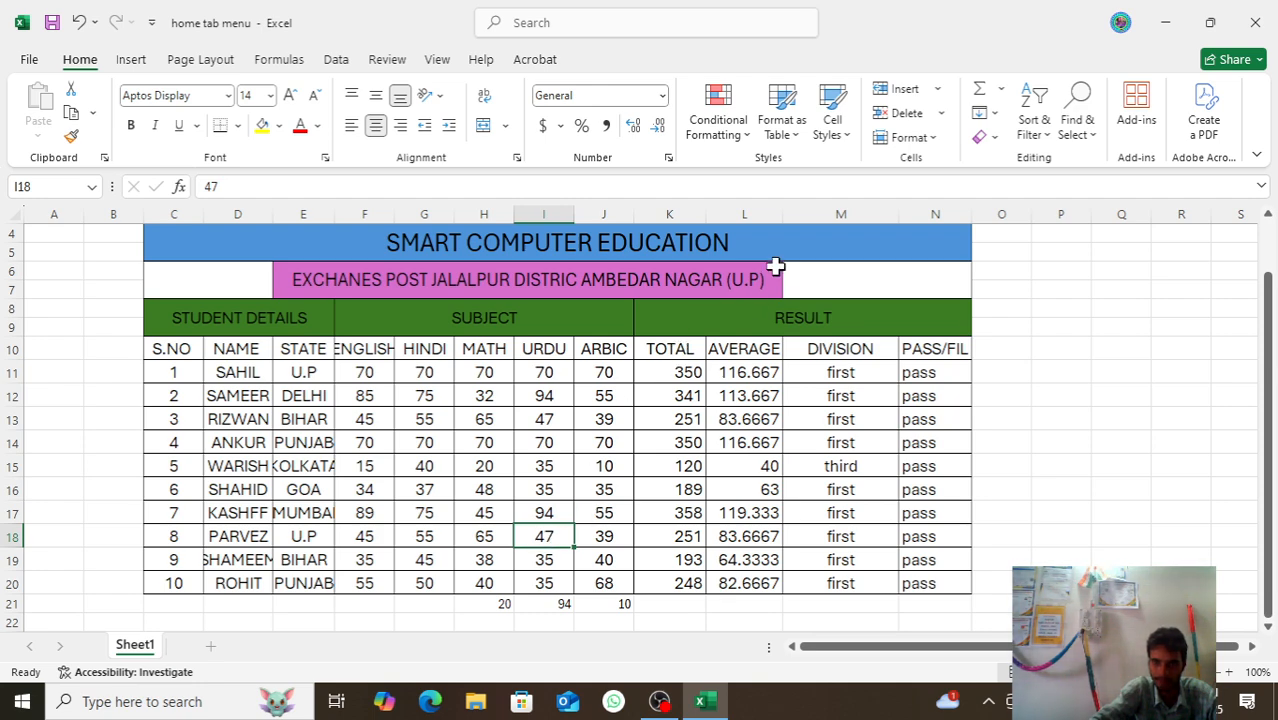
{"action": "left_click", "coordinate": [545, 463]}
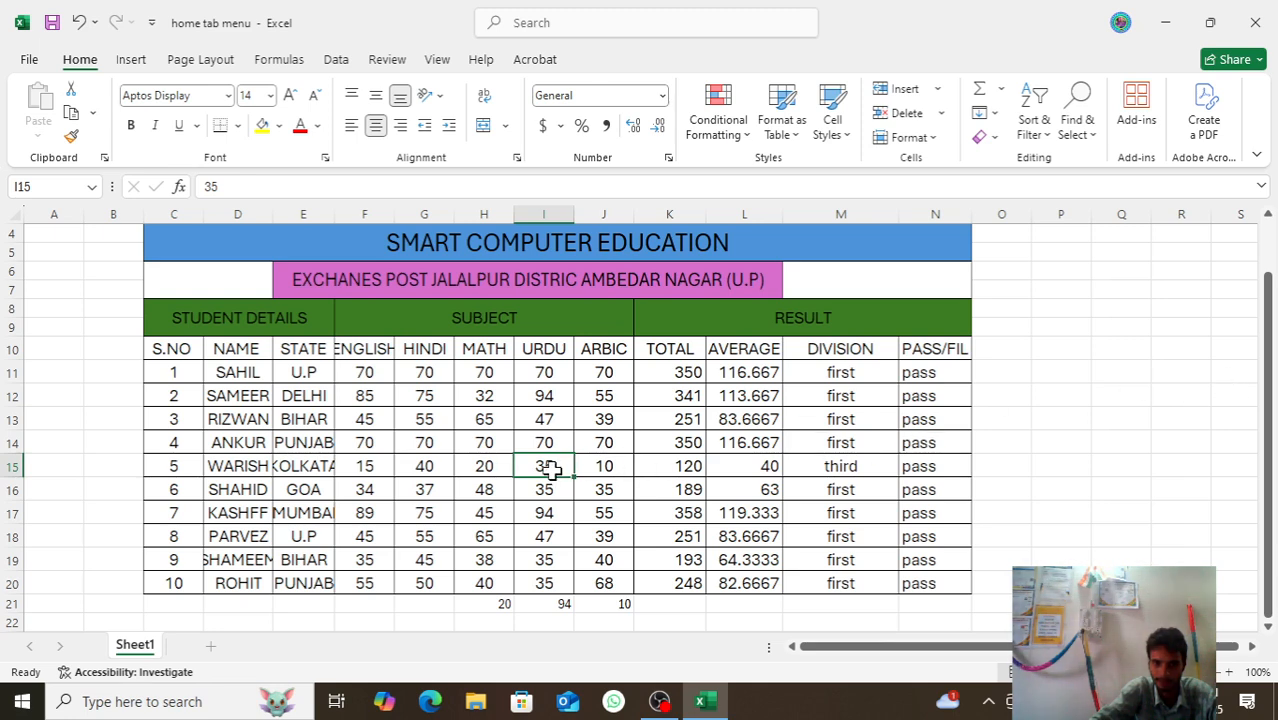
- Fill the URDU mark in I15 down from the cell above, and fill it up from the cell below
{"action": "left_click", "coordinate": [995, 113]}
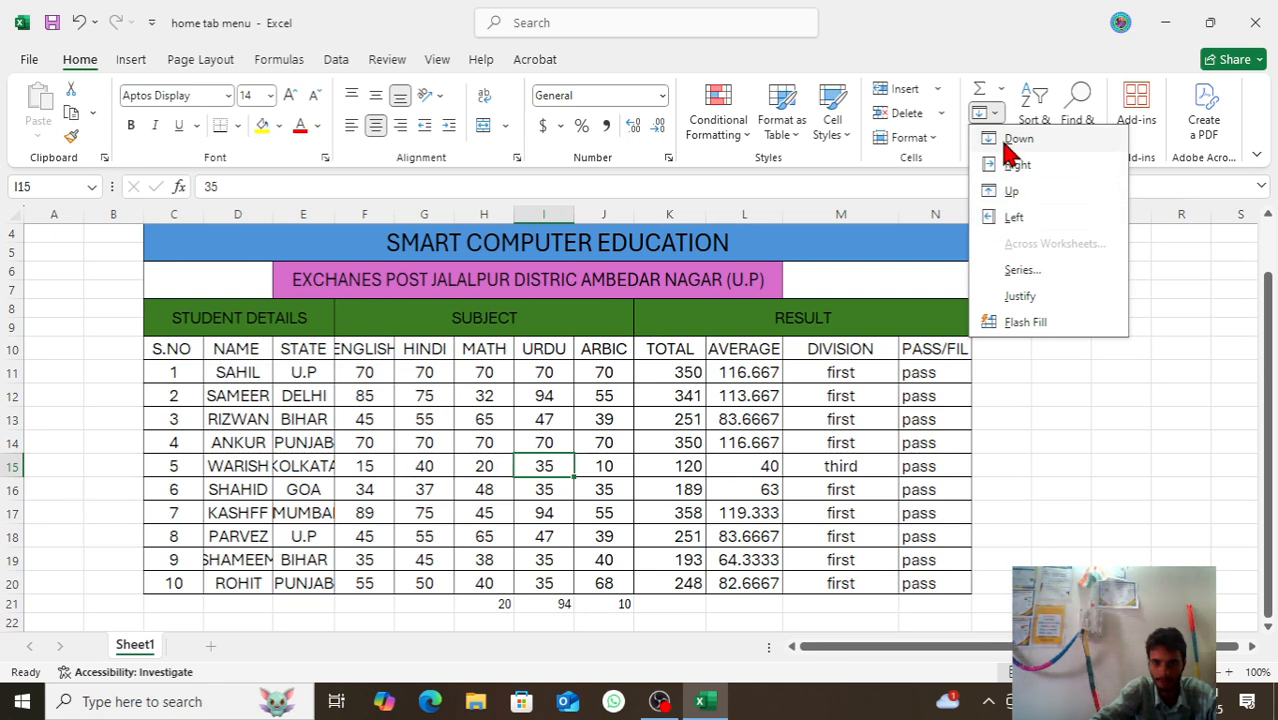
{"action": "left_click", "coordinate": [1008, 140]}
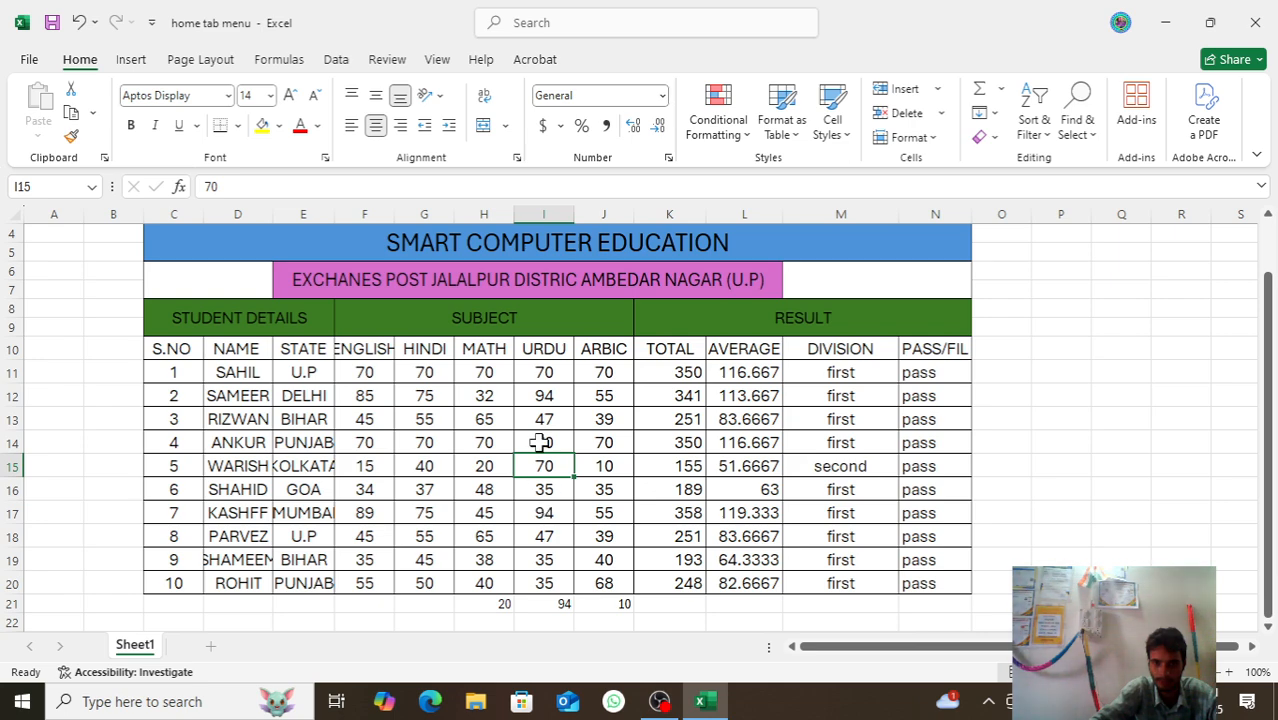
{"action": "left_click", "coordinate": [988, 113]}
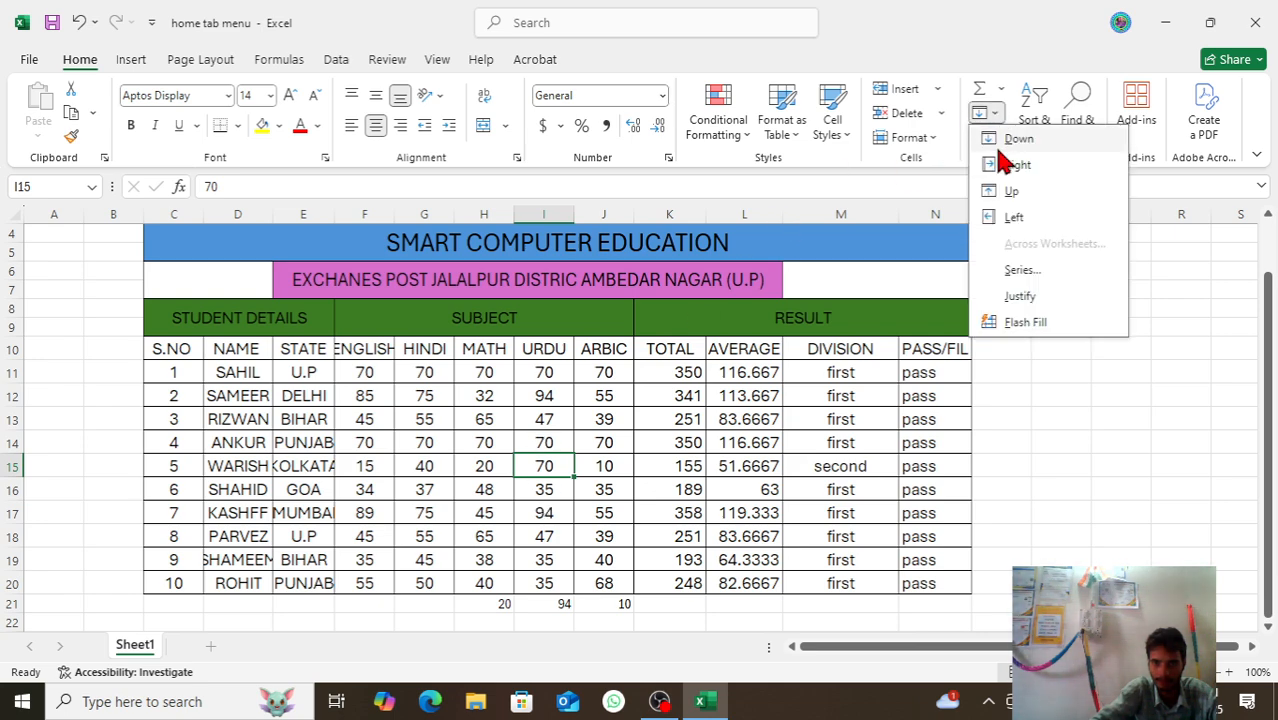
{"action": "left_click", "coordinate": [1010, 192]}
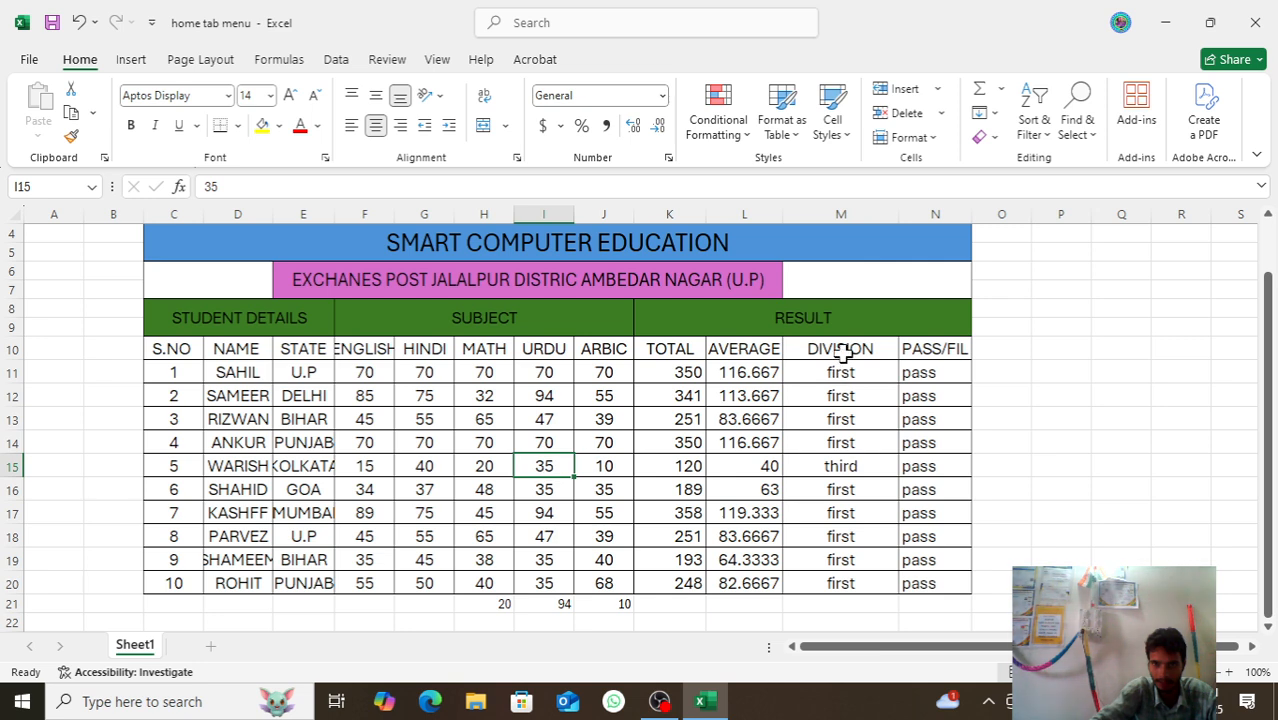
- Fill I15 right from the MATH mark beside it, and fill it left from the ARBIC mark
{"action": "left_click", "coordinate": [993, 114]}
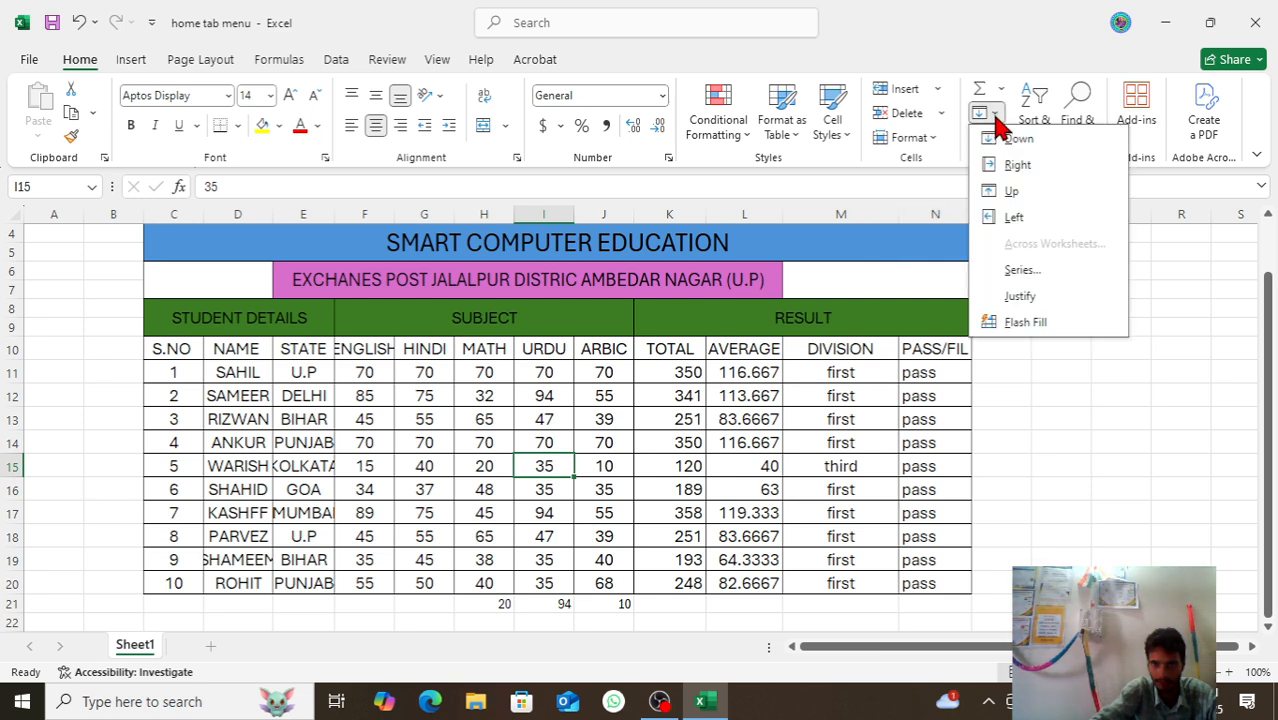
{"action": "left_click", "coordinate": [995, 165]}
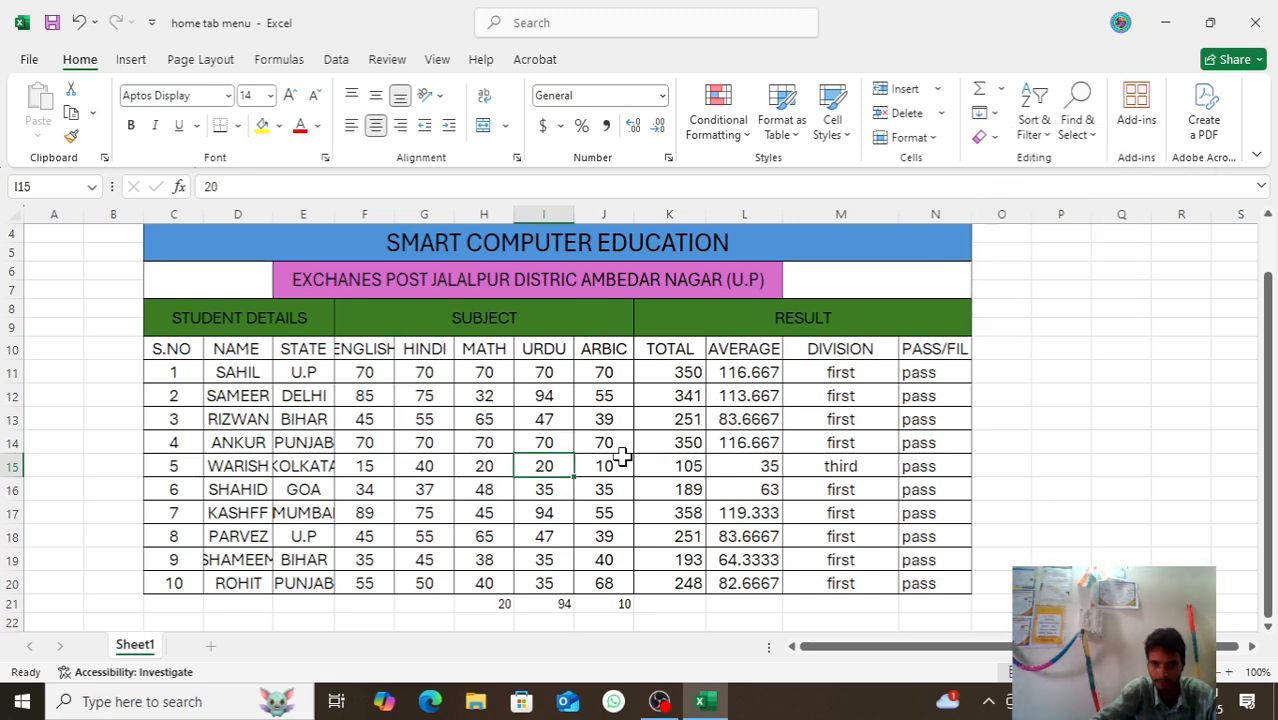
{"action": "left_click", "coordinate": [990, 113]}
{"action": "left_click", "coordinate": [1012, 217]}
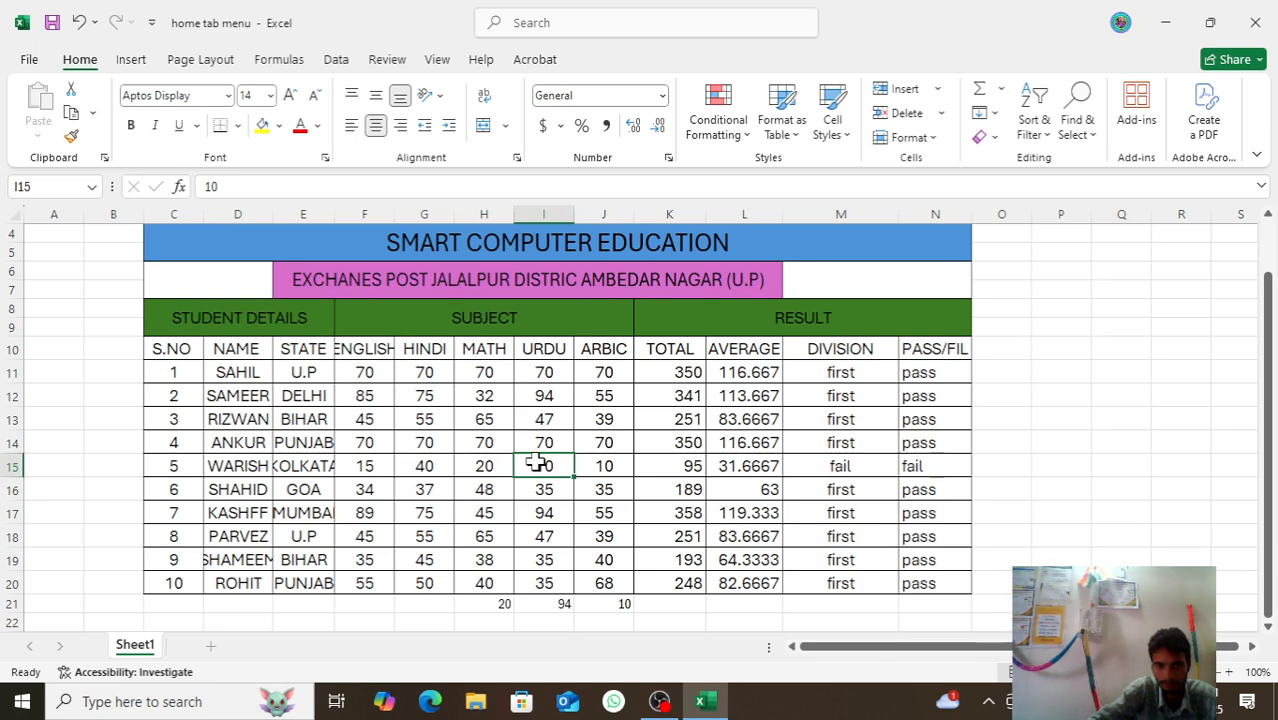
- Fill D14 down with the student name from the cell above
{"action": "left_click", "coordinate": [234, 442]}
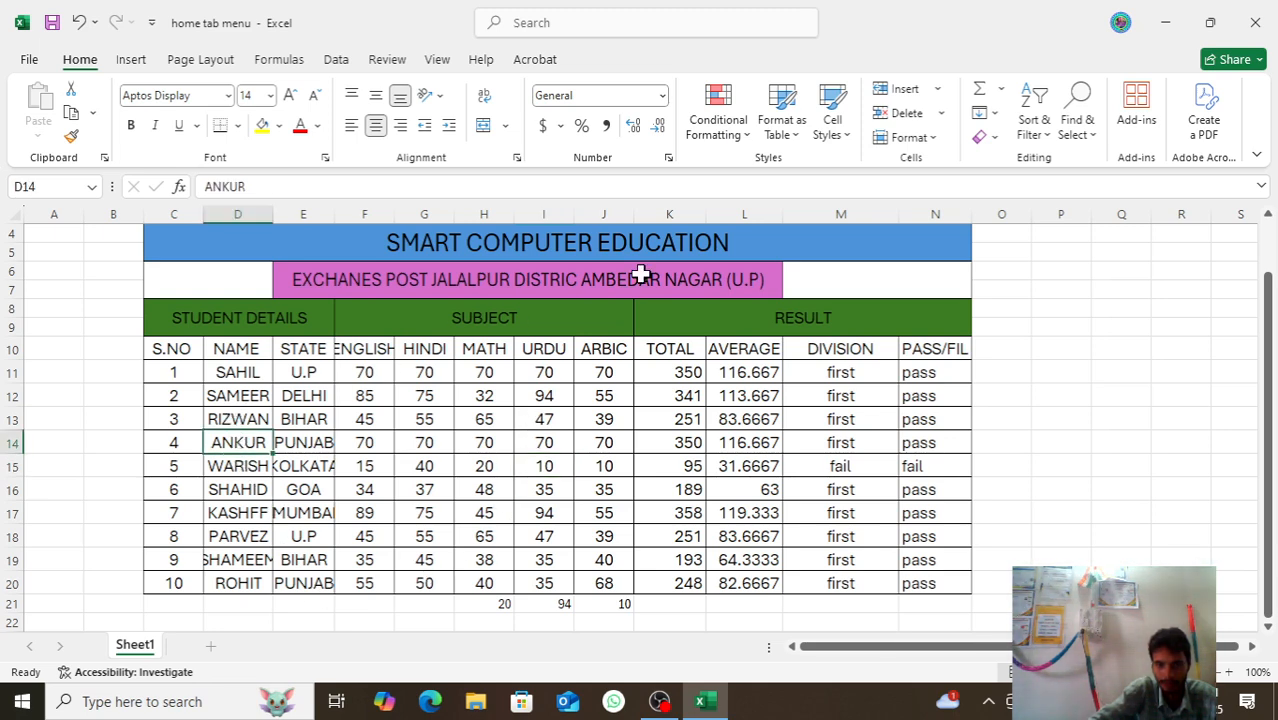
{"action": "left_click", "coordinate": [995, 113]}
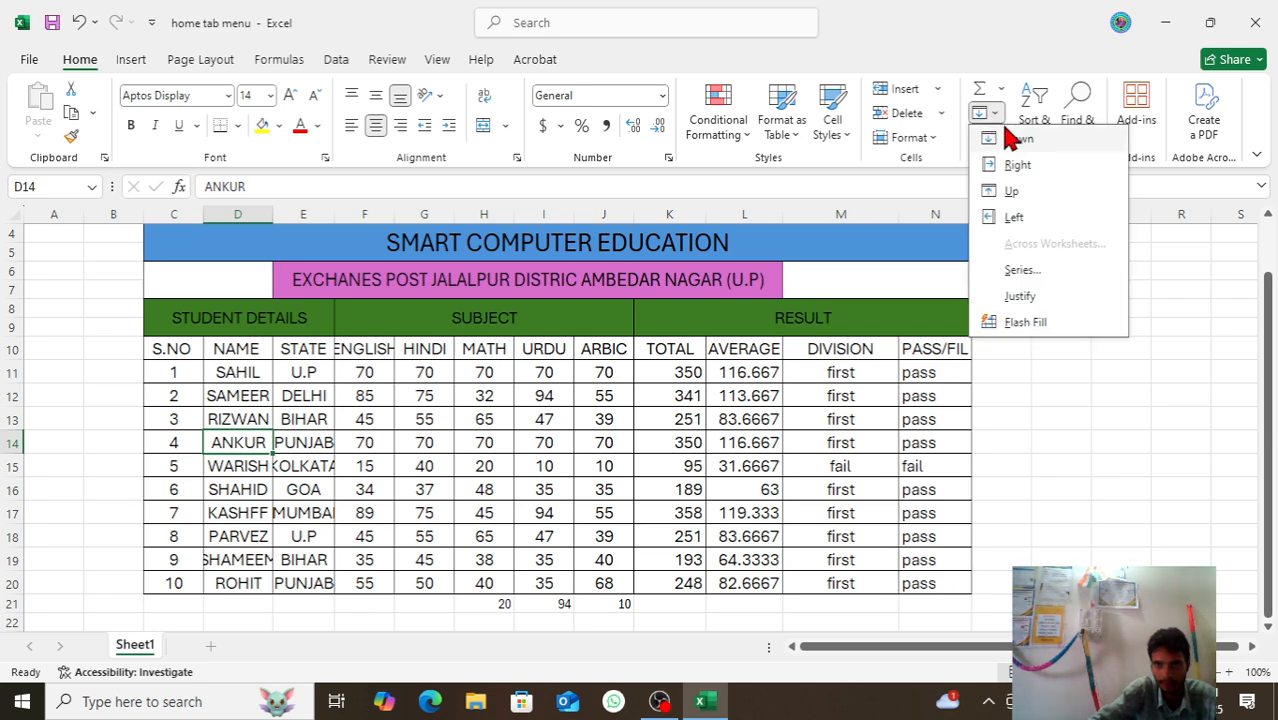
{"action": "left_click", "coordinate": [1012, 140]}
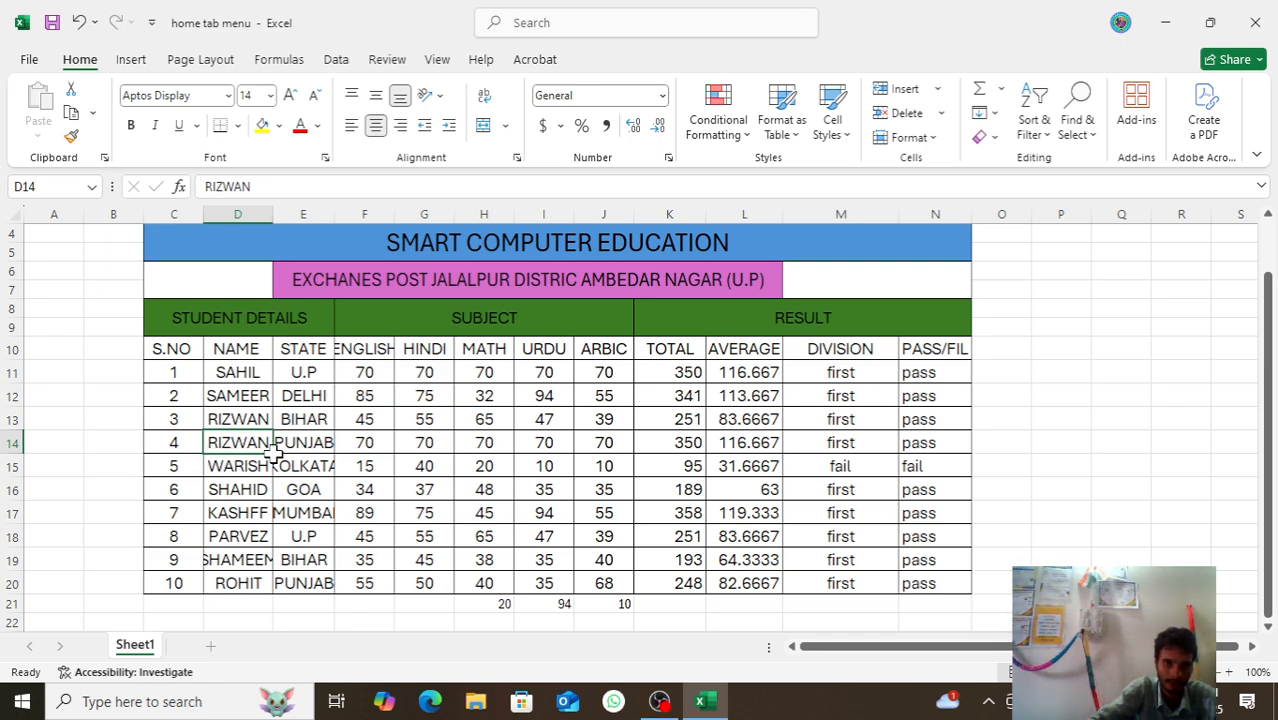
- Try moving the student name from D15 onto D14, replacing its data, and undo the move
{"action": "left_click", "coordinate": [239, 468]}
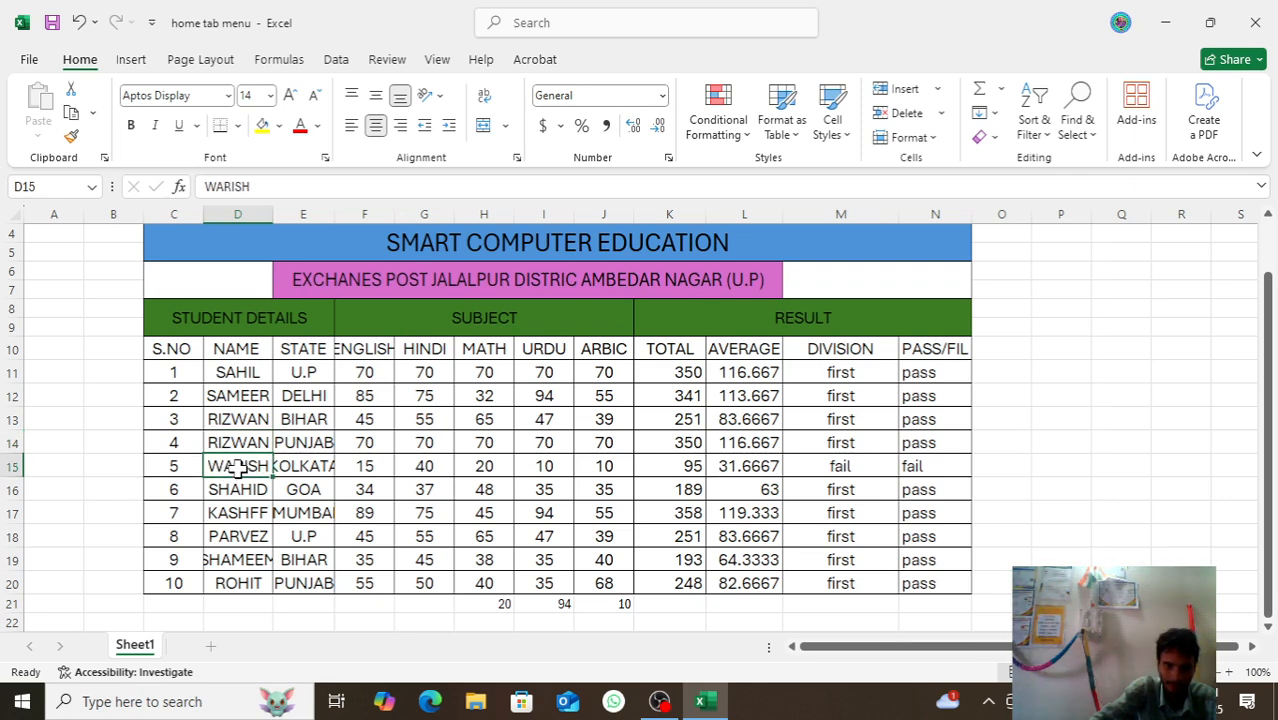
{"action": "left_click_drag", "start_coordinate": [242, 458], "coordinate": [246, 447]}
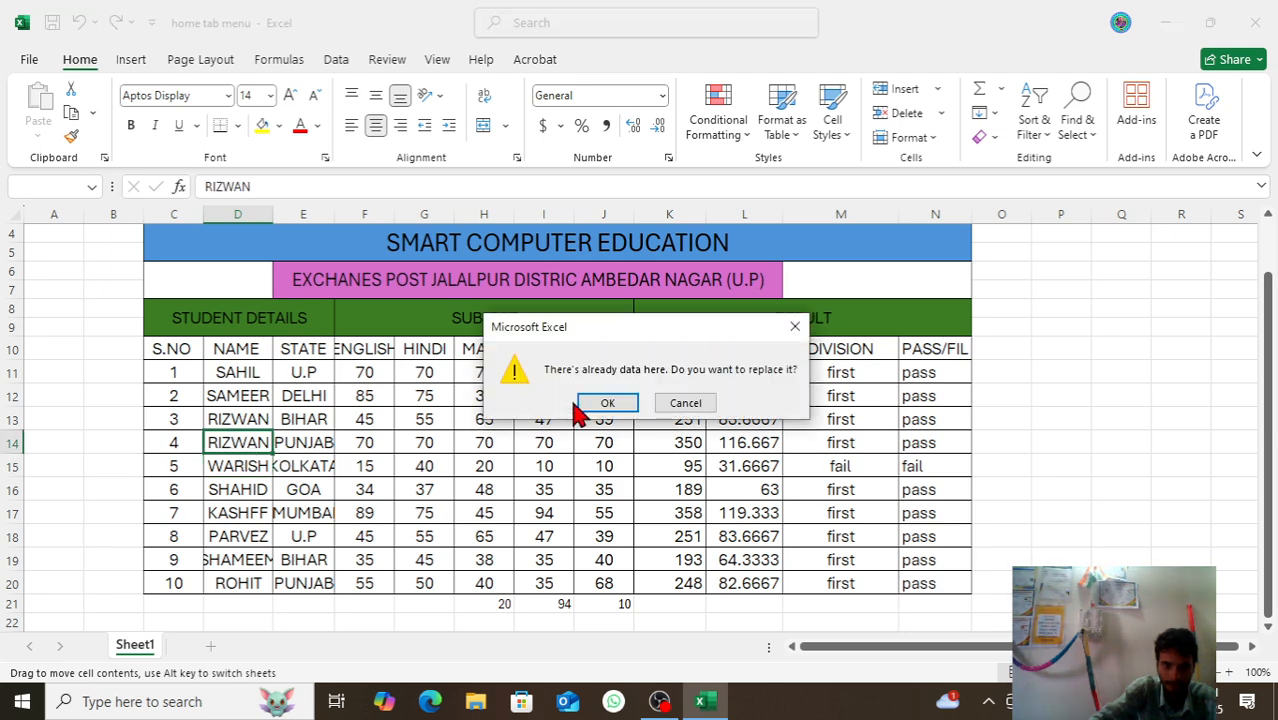
{"action": "left_click", "coordinate": [604, 405]}
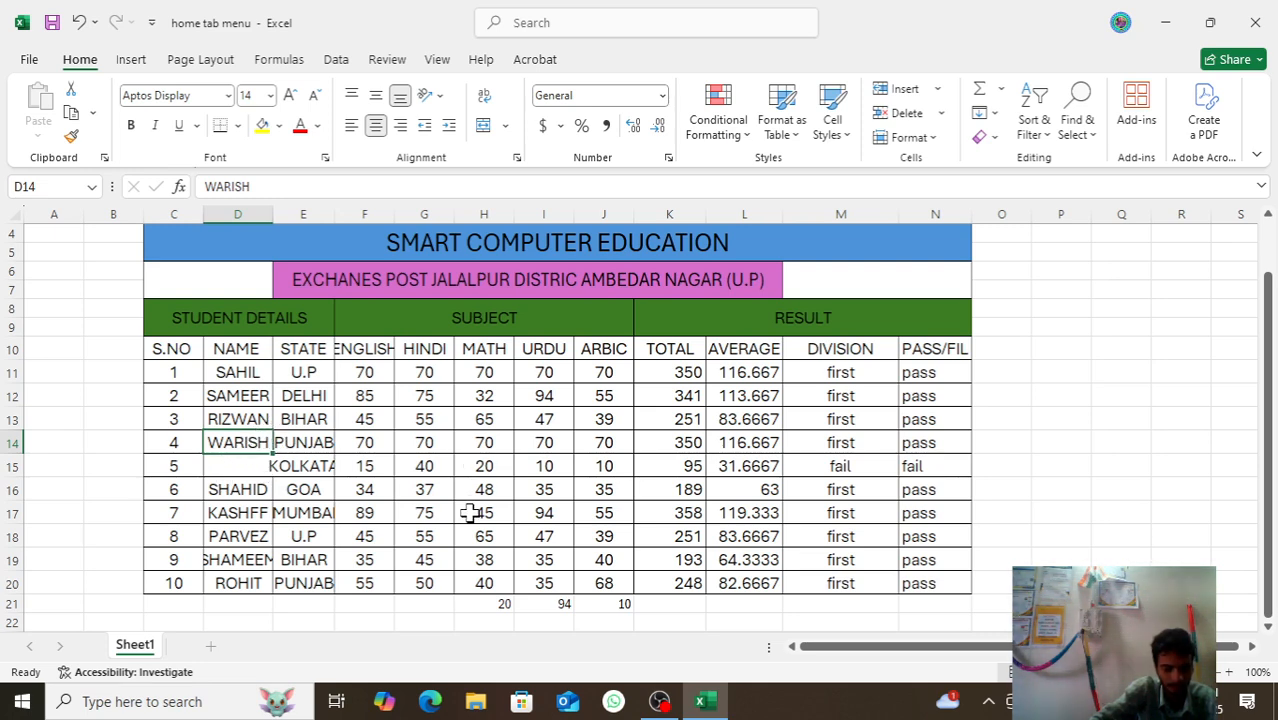
{"action": "key", "text": "ctrl+z"}
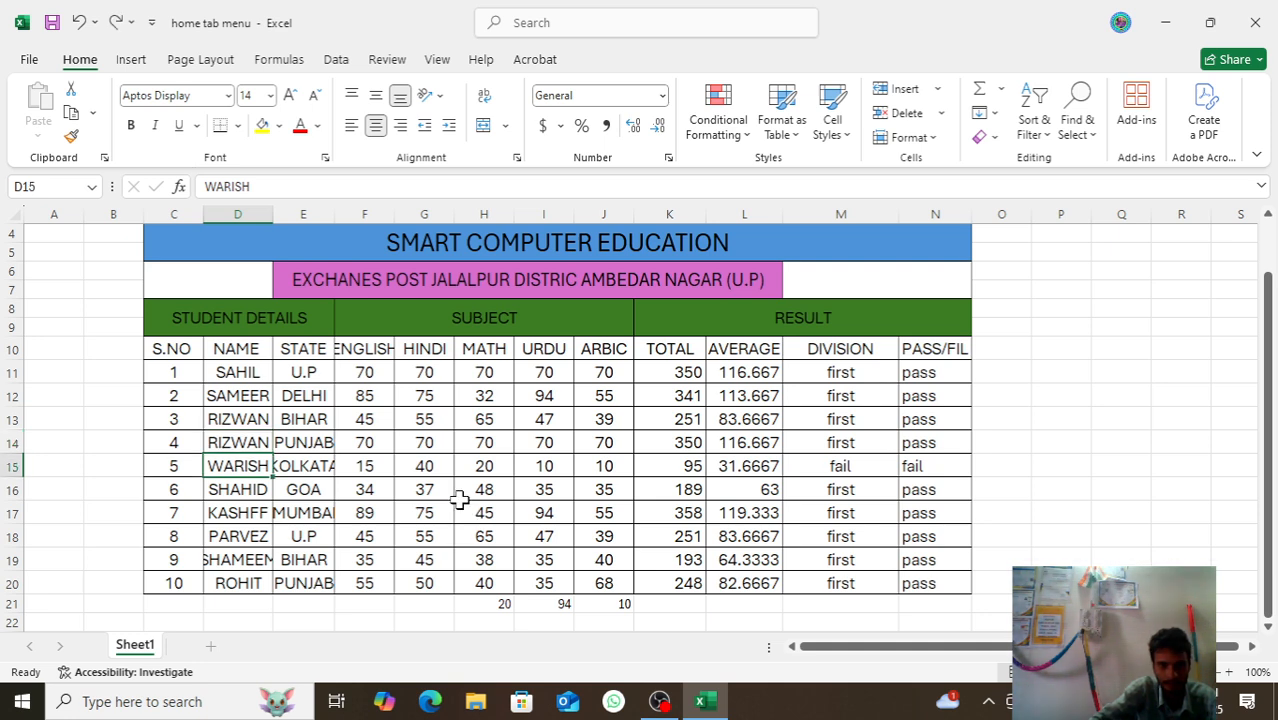
- Look over the Fill command's options, including Series, from D16 and close them without applying any
{"action": "left_click", "coordinate": [255, 493]}
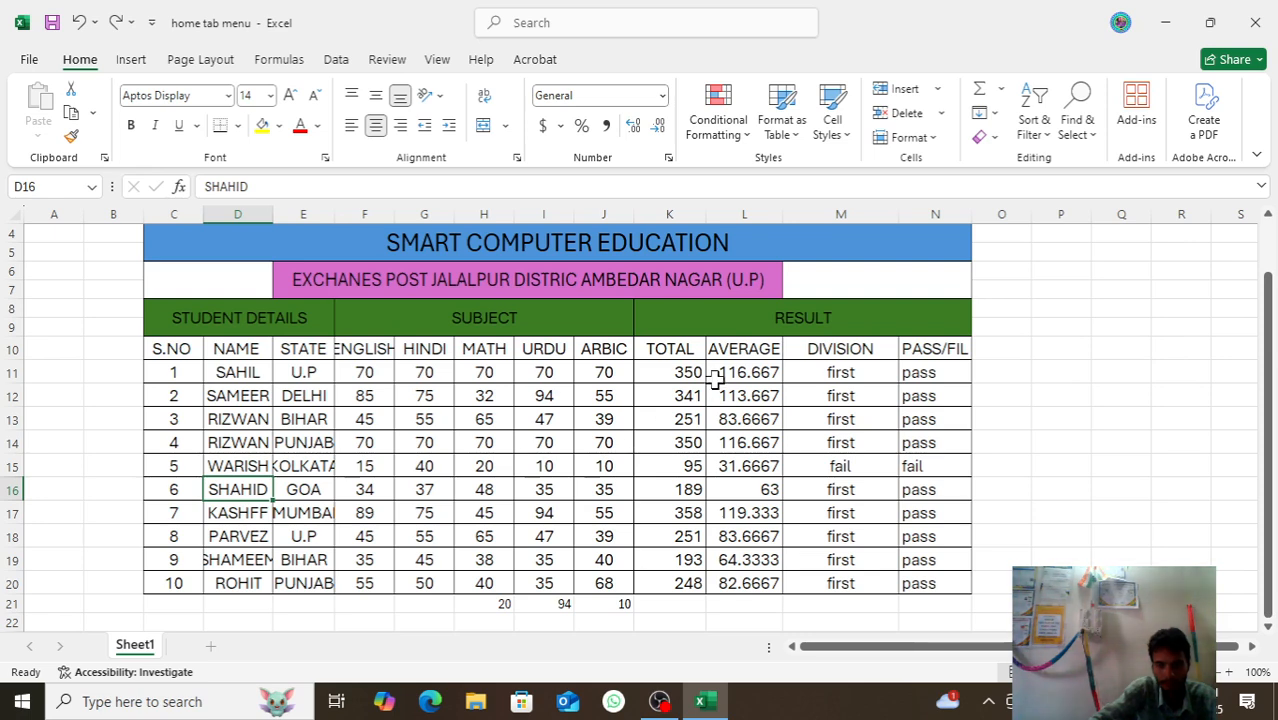
{"action": "left_click", "coordinate": [996, 114]}
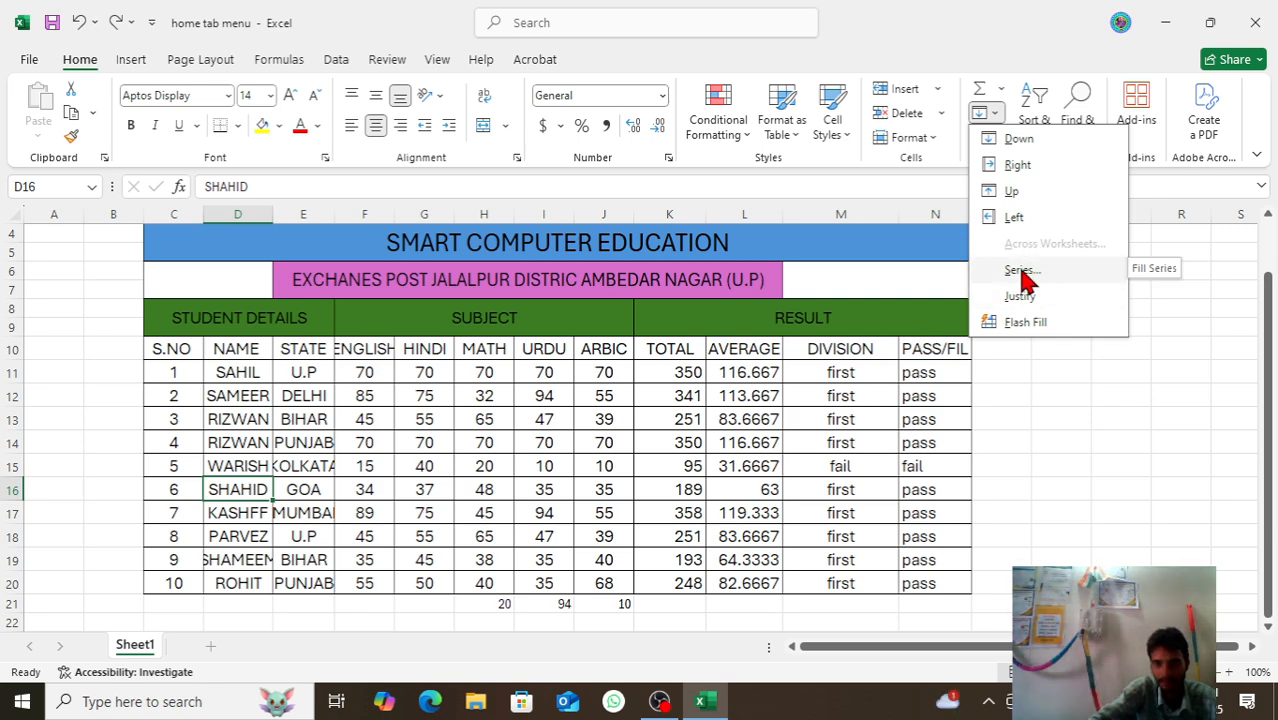
{"action": "left_click", "coordinate": [1056, 407]}
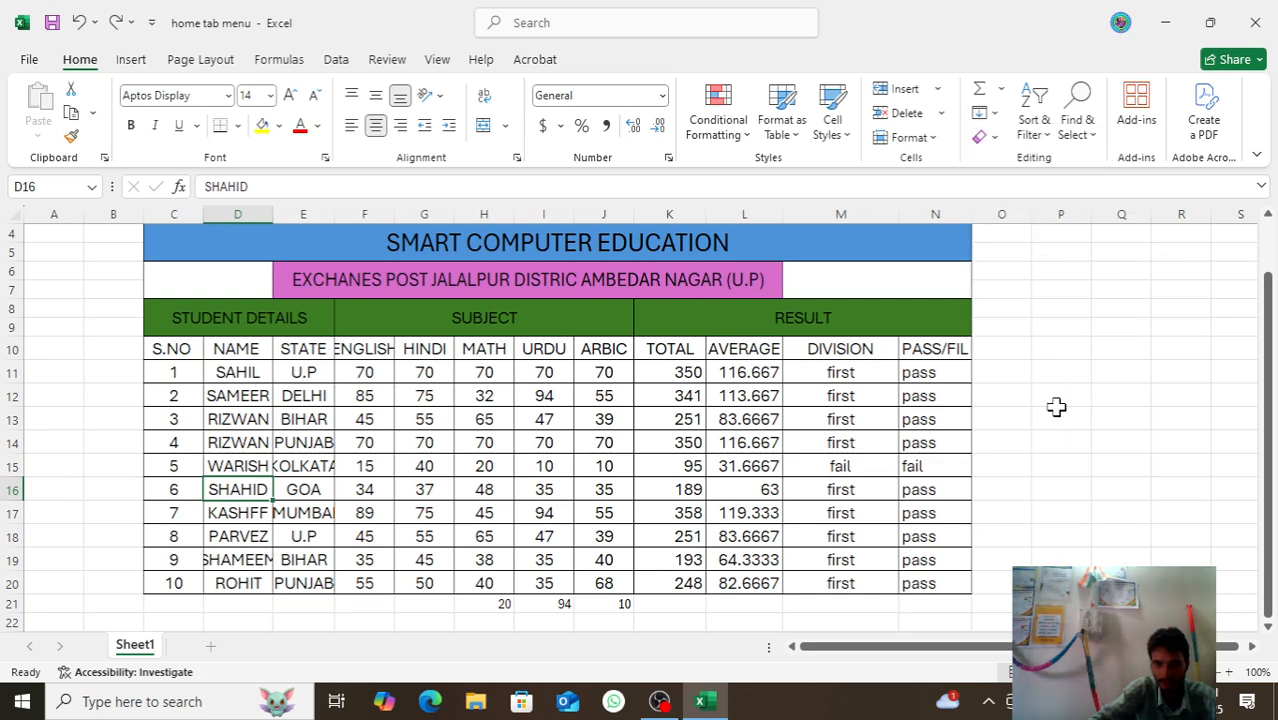
- Enter 1 in P4 and 2 in P5 as starting values for a number series
{"action": "left_click", "coordinate": [1066, 308]}
{"action": "left_click", "coordinate": [1077, 238]}
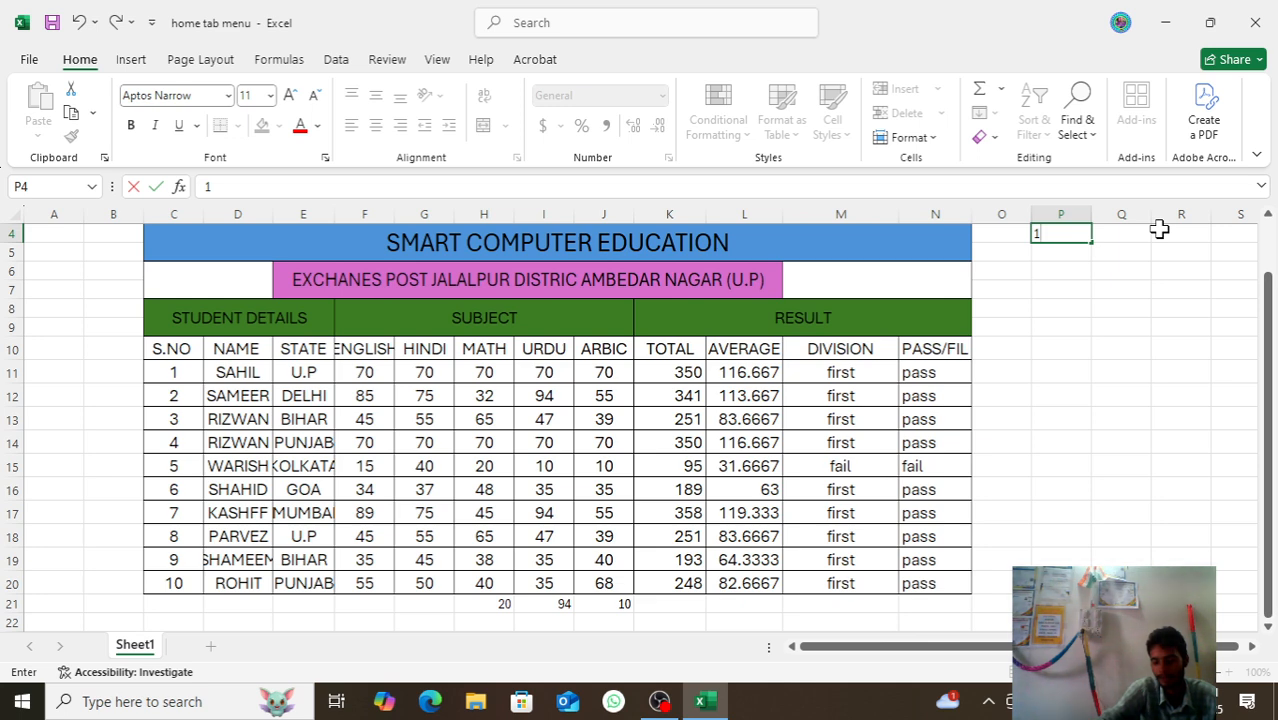
{"action": "key", "text": "Return"}
{"action": "type", "text": "2"}
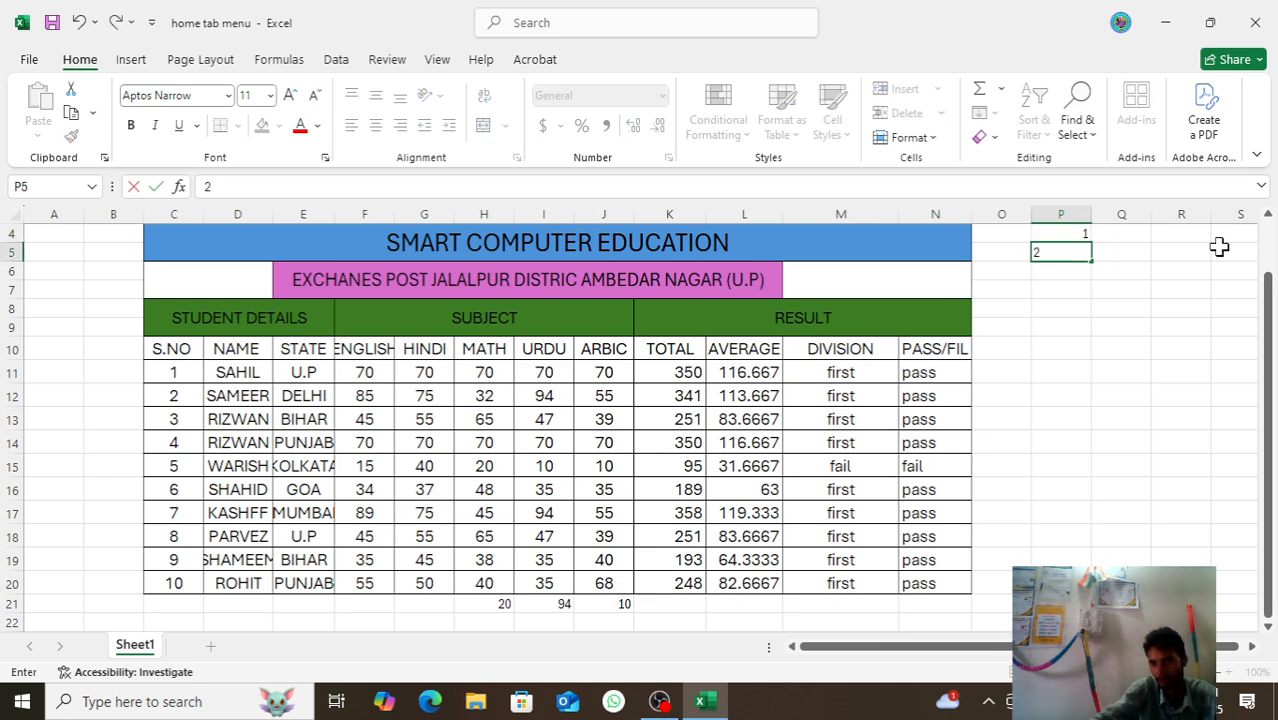
{"action": "left_click", "coordinate": [1065, 307]}
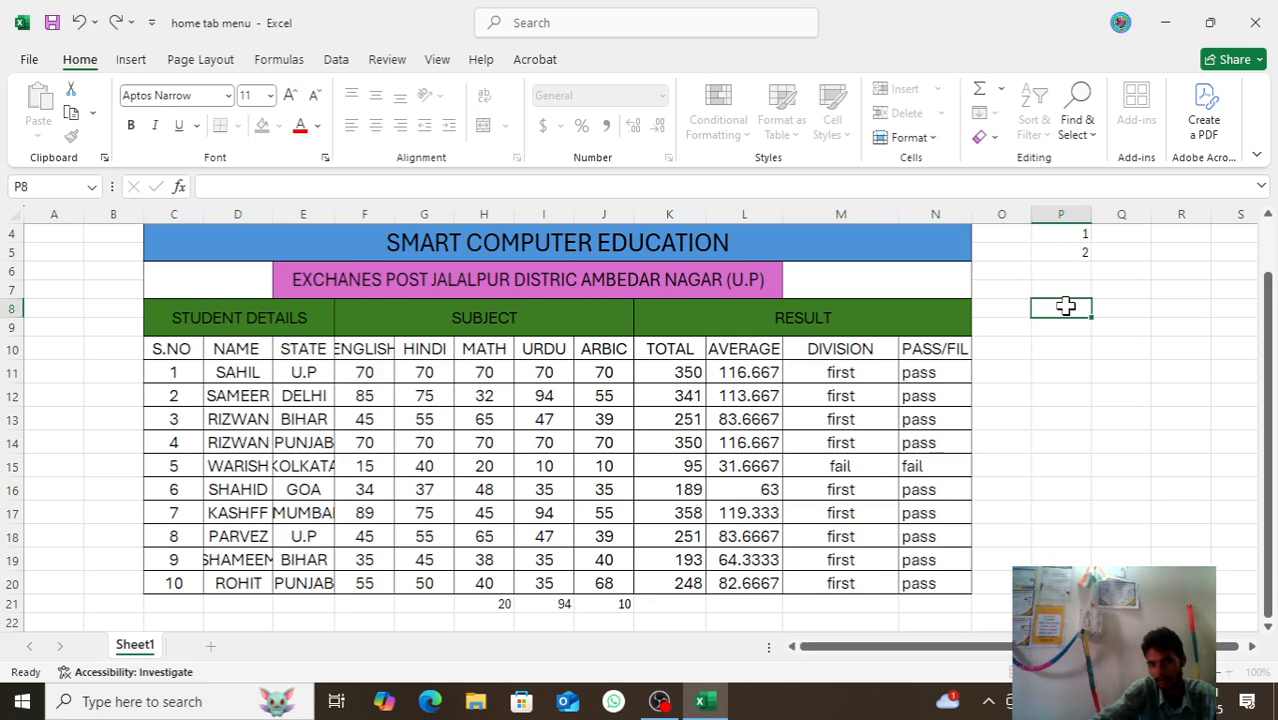
- Extend the number series from P4:P5 down to P18 and clear the filled range
{"action": "left_click", "coordinate": [1060, 238]}
{"action": "left_click_drag", "start_coordinate": [1060, 238], "coordinate": [1061, 252]}
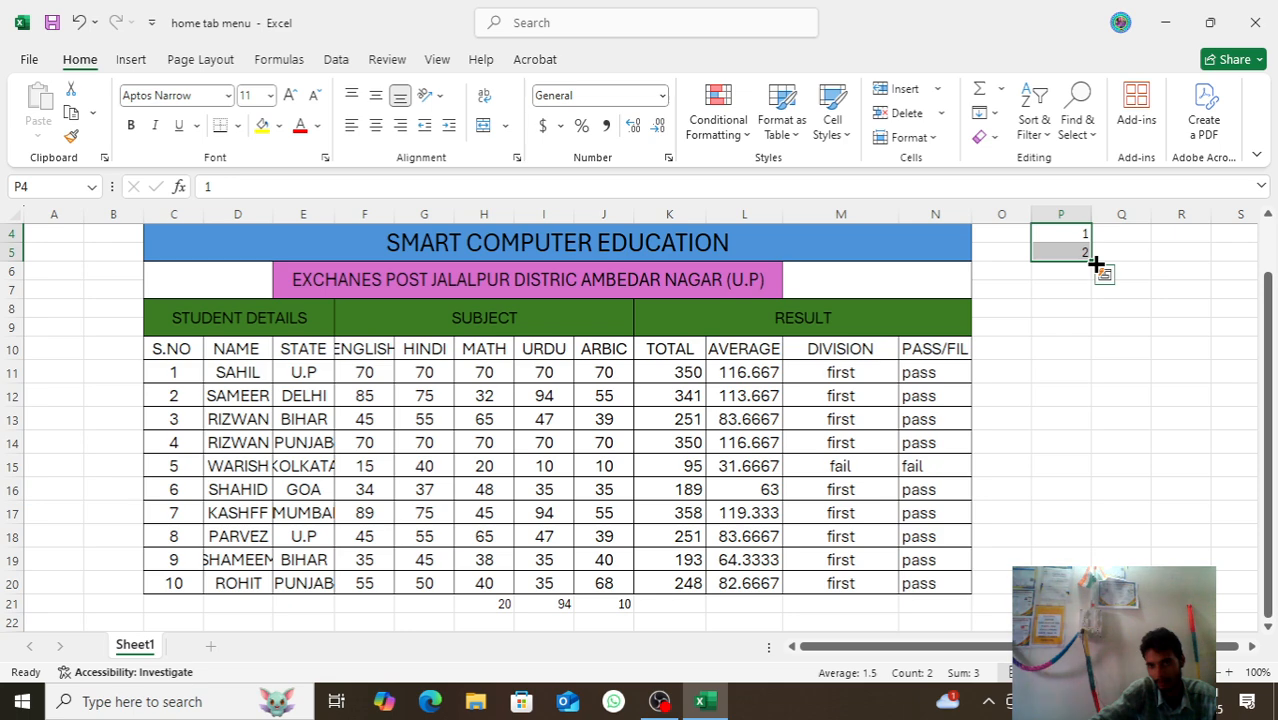
{"action": "left_click_drag", "start_coordinate": [1094, 263], "coordinate": [1077, 565]}
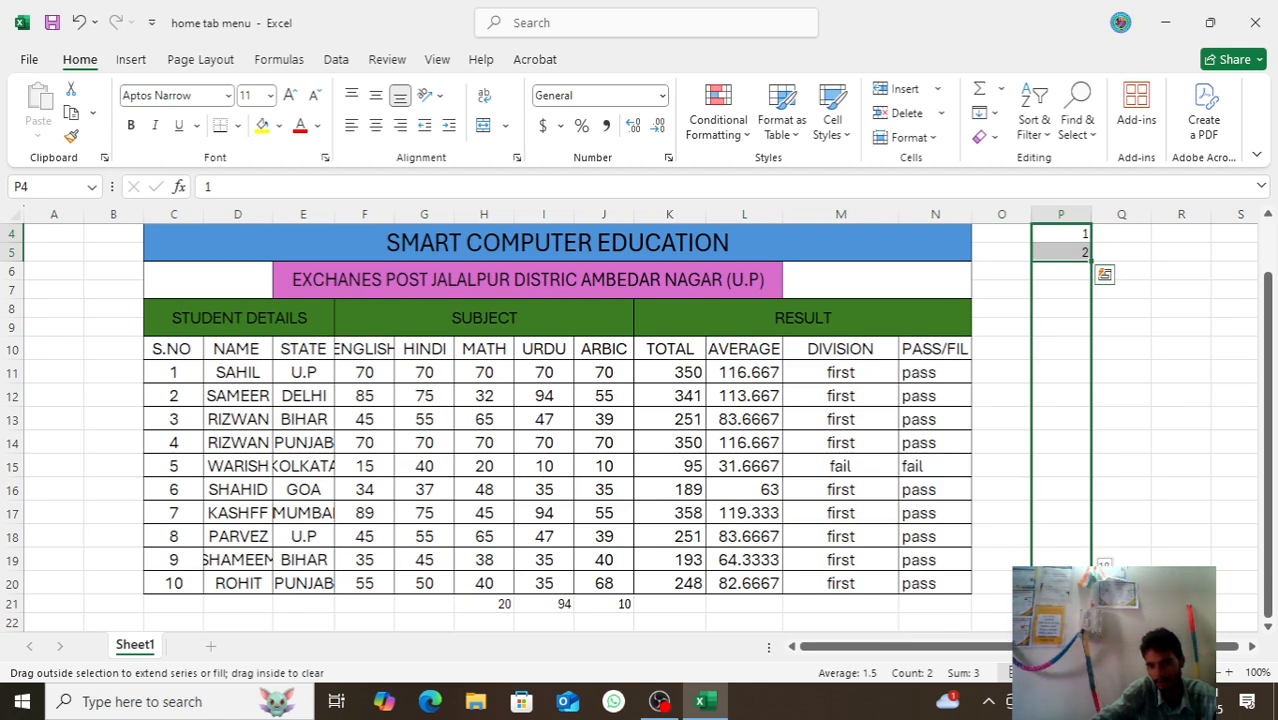
{"action": "left_click_drag", "start_coordinate": [1077, 565], "coordinate": [1074, 303]}
{"action": "scroll", "coordinate": [1074, 303], "scroll_direction": "up", "scroll_amount": 4}
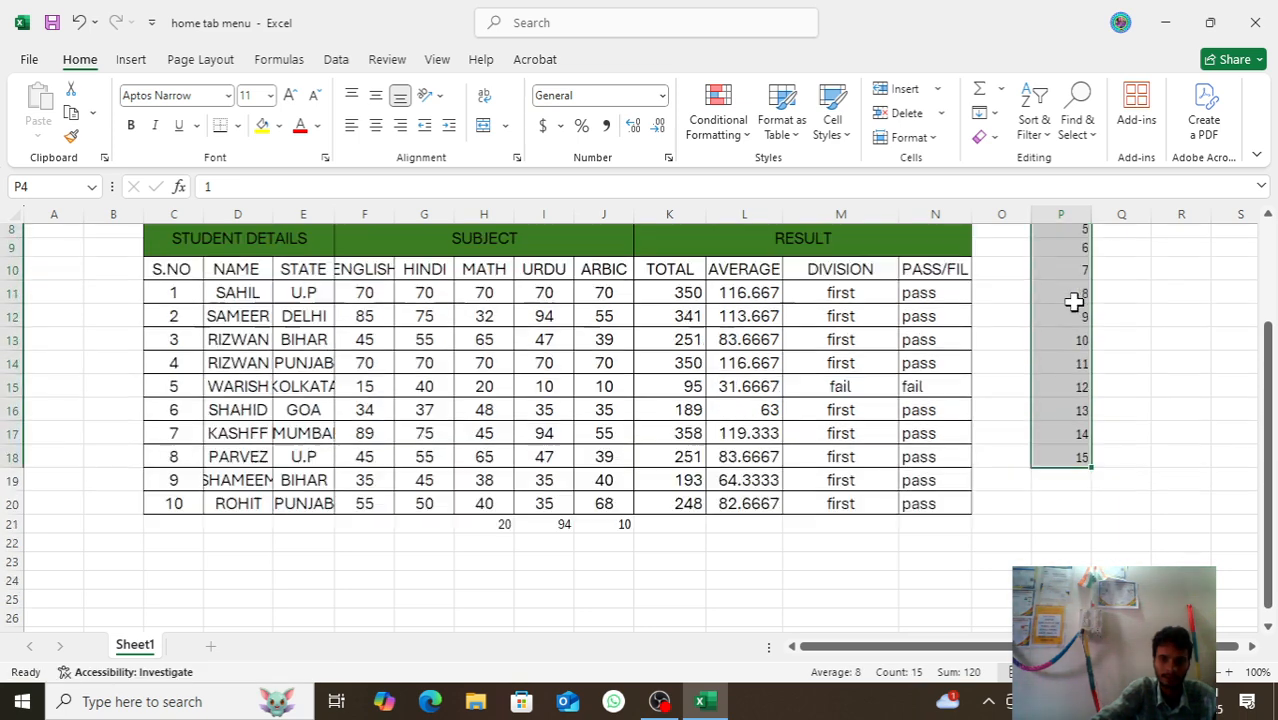
{"action": "key", "text": "Delete"}
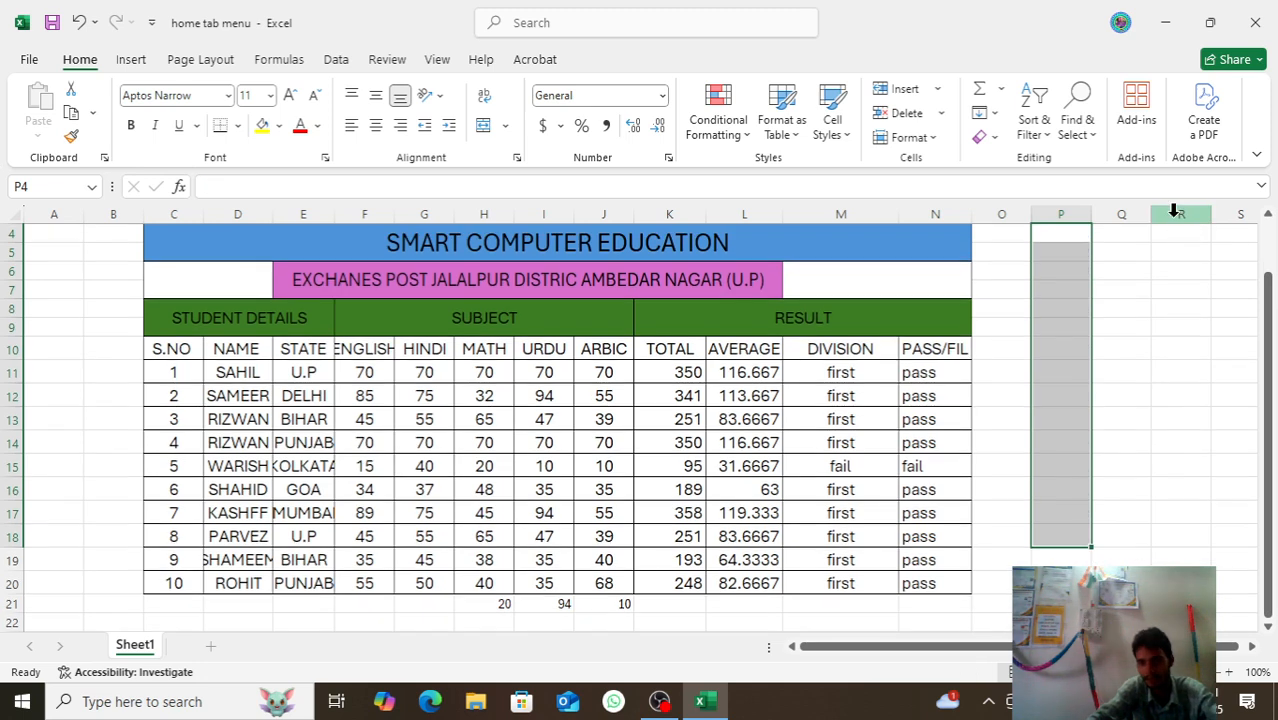
- Fill an incrementing series from 1 in P1 down to 13 in P13, and clear it
{"action": "scroll", "coordinate": [1095, 245], "scroll_direction": "up", "scroll_amount": 1}
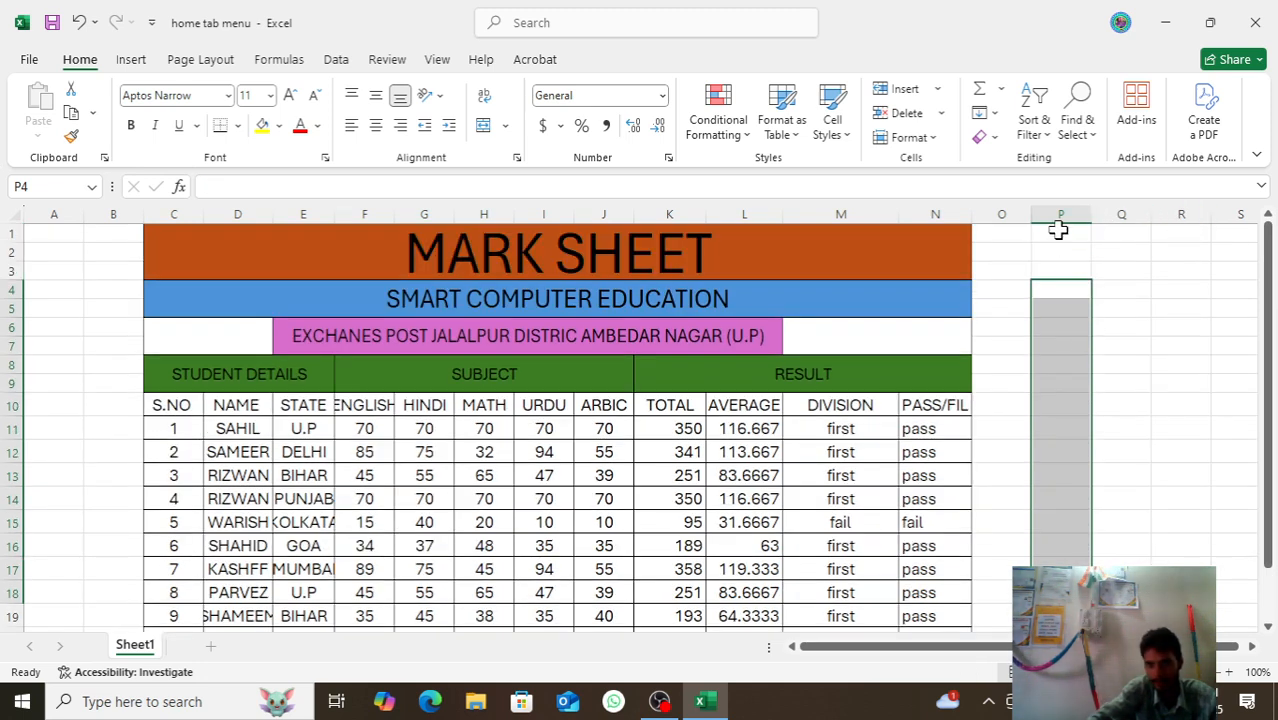
{"action": "left_click", "coordinate": [1058, 233]}
{"action": "type", "text": "1"}
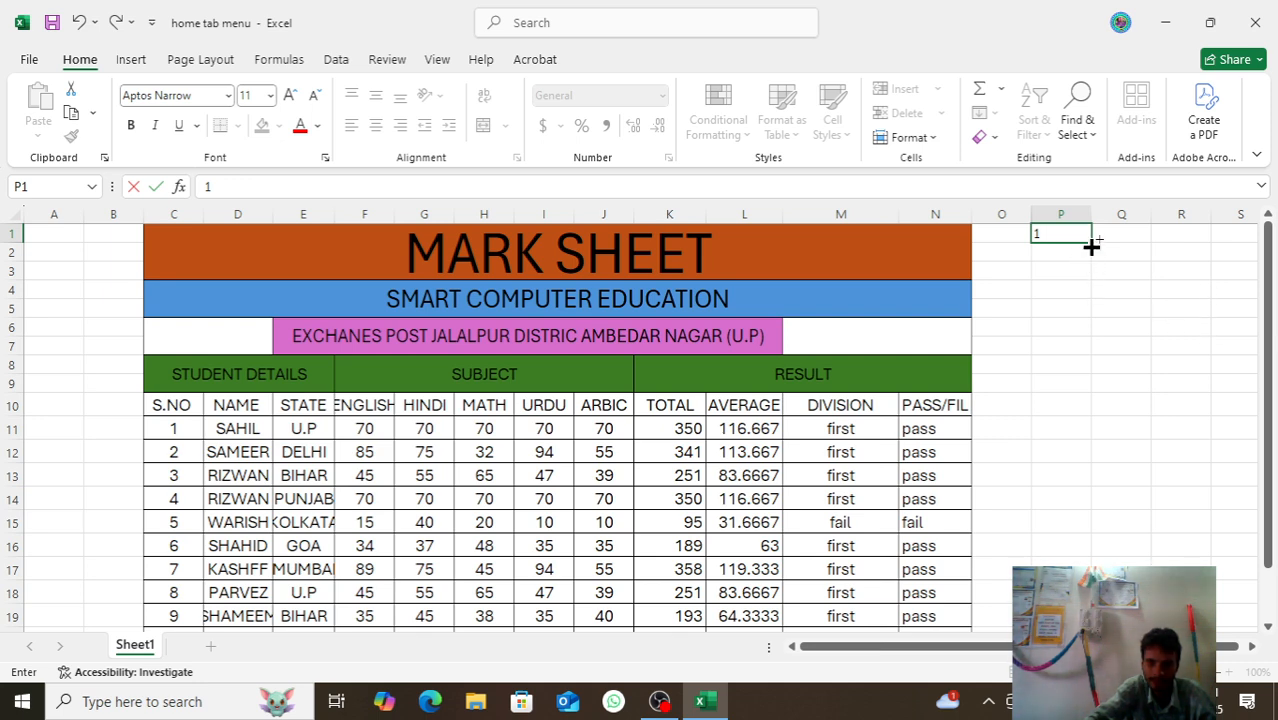
{"action": "left_click_drag", "start_coordinate": [1091, 245], "coordinate": [1056, 502]}
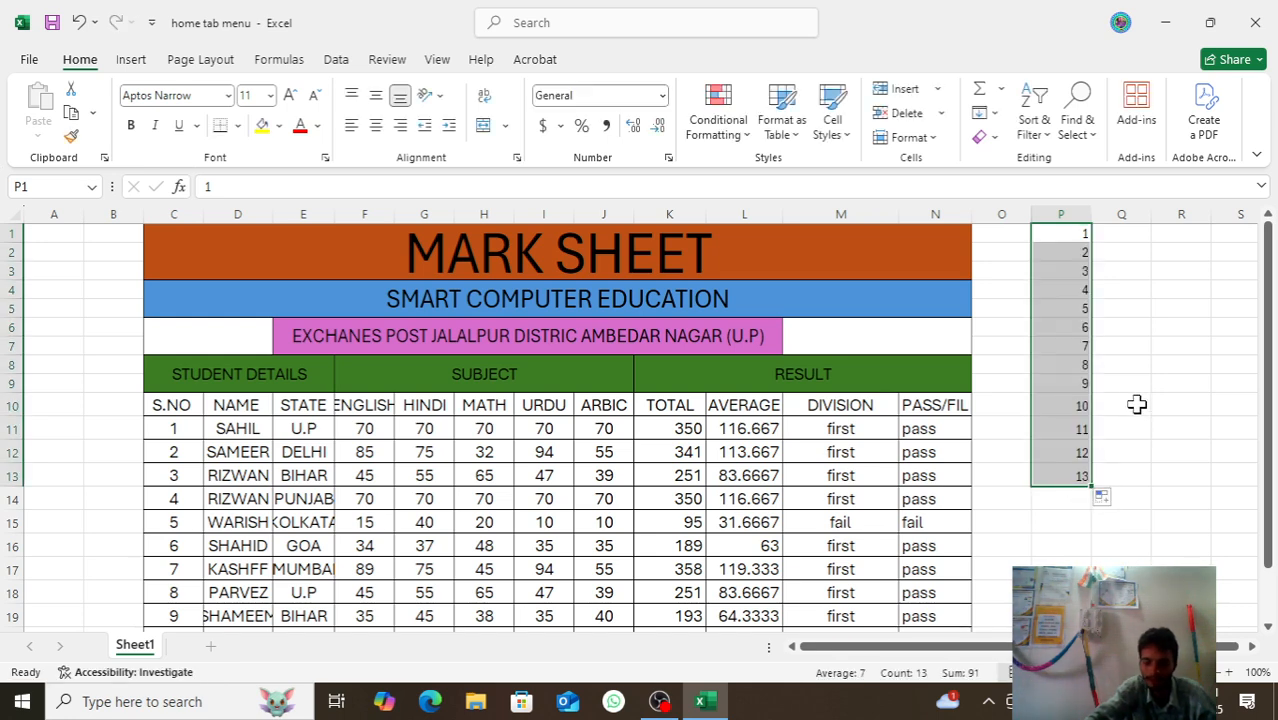
{"action": "key", "text": "Delete"}
{"action": "left_click", "coordinate": [1107, 292]}
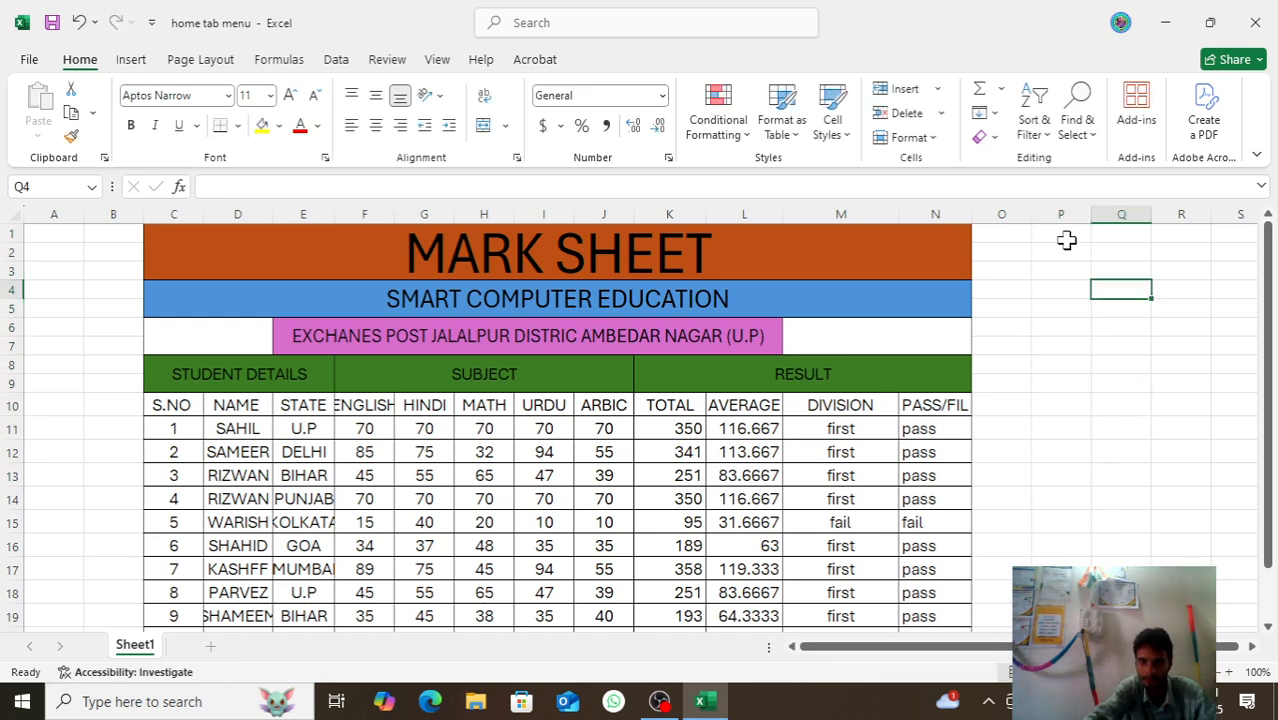
- Enter 1 in P1, copy it unchanged down to P12, and clear the filled cells
{"action": "left_click", "coordinate": [1063, 232]}
{"action": "type", "text": "1"}
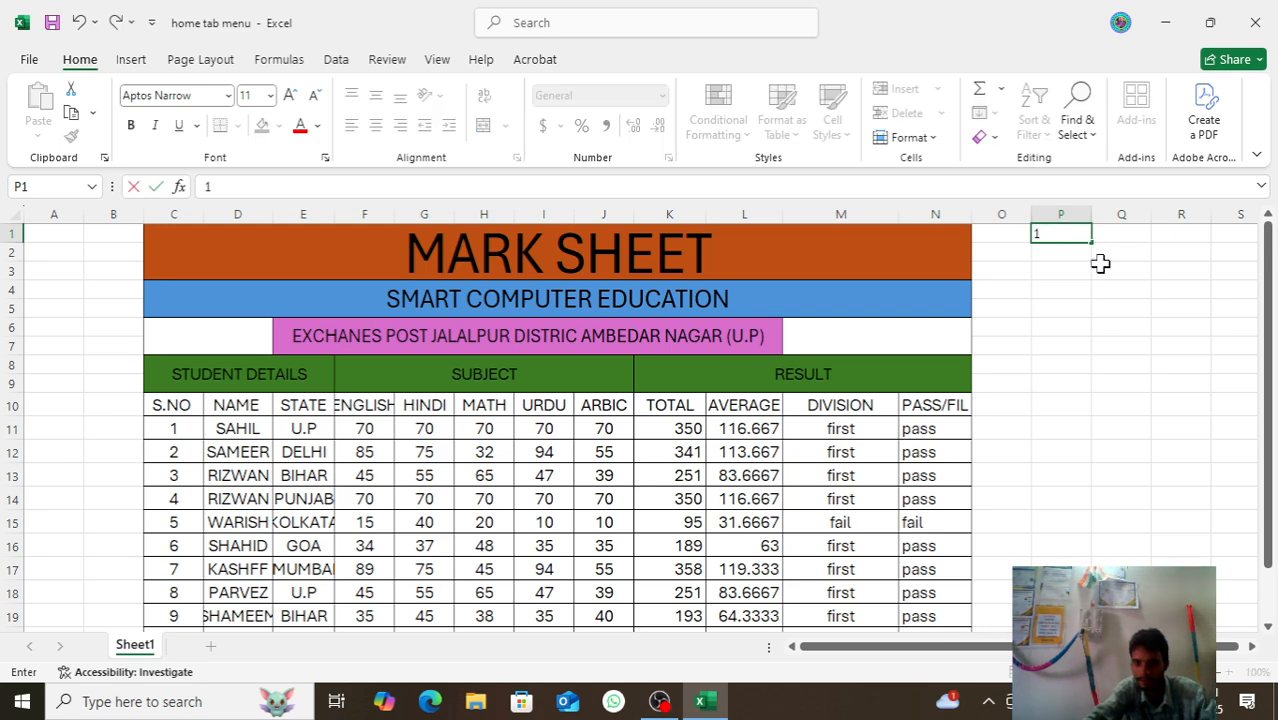
{"action": "left_click_drag", "start_coordinate": [1090, 244], "coordinate": [1078, 456]}
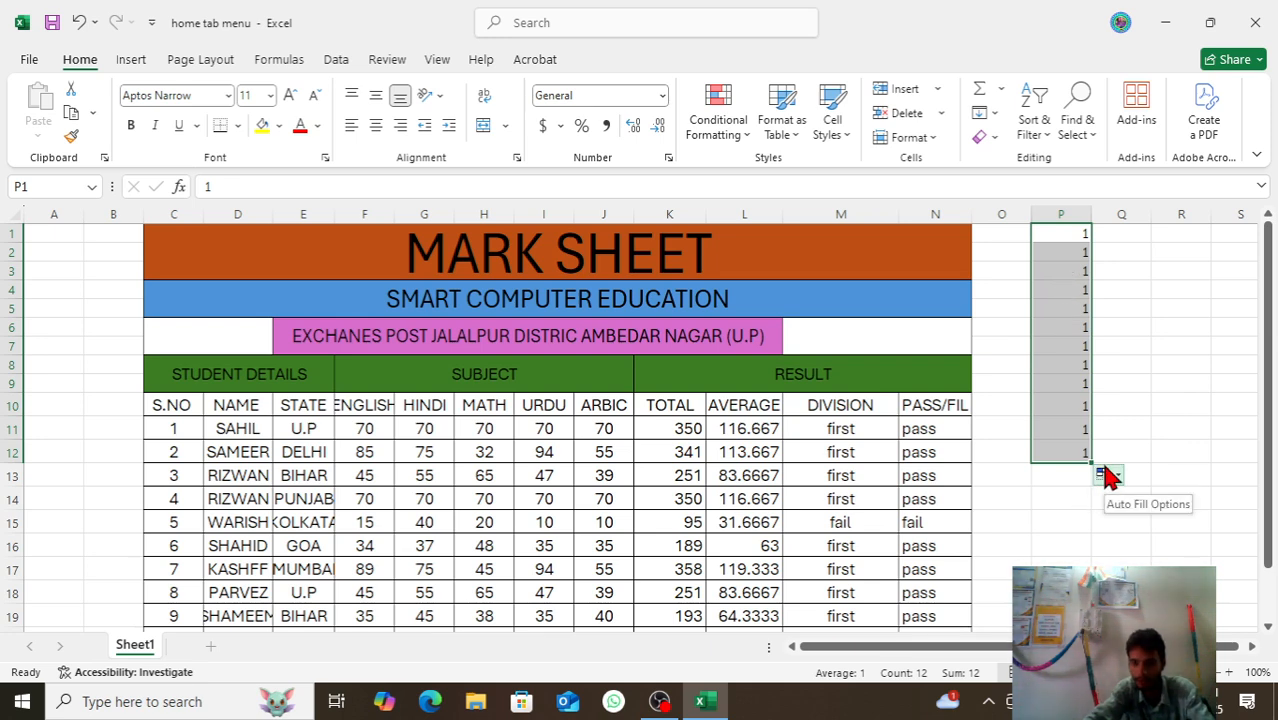
{"action": "key", "text": "Delete"}
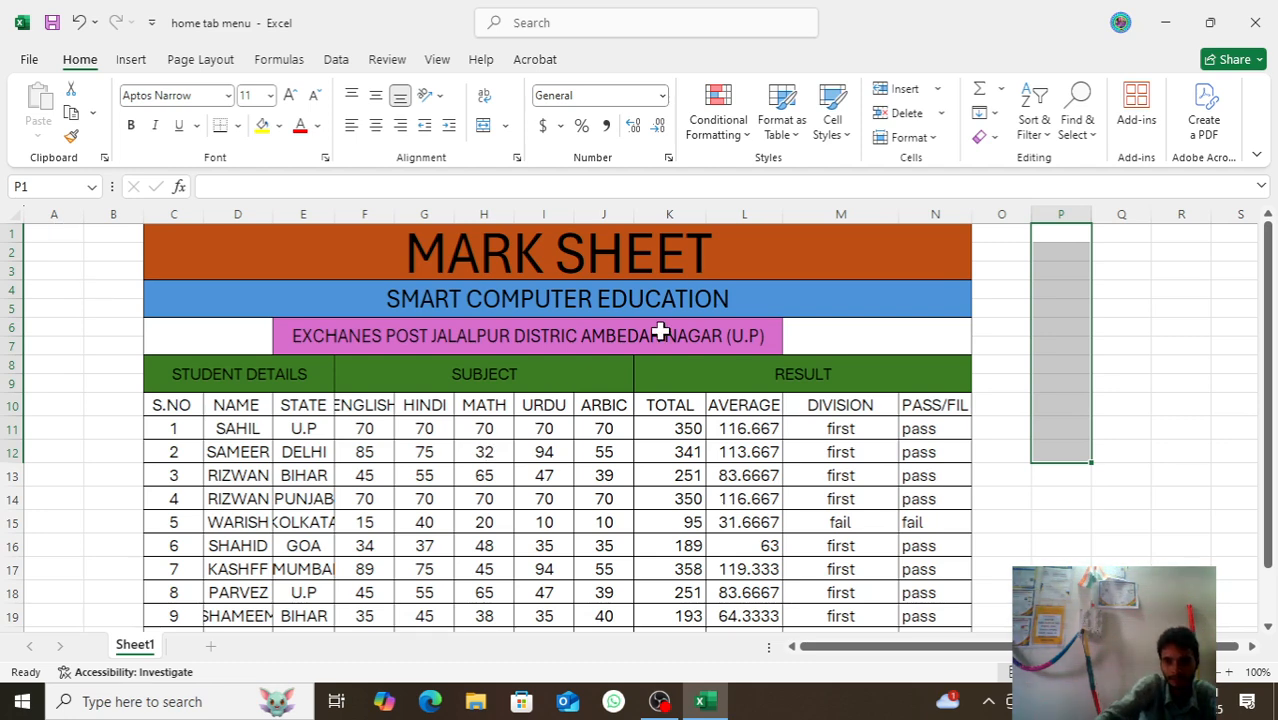
- Enter 1 in P1 and fill an incrementing series down column P to 249 in P249
{"action": "left_click", "coordinate": [1063, 268]}
{"action": "left_click", "coordinate": [1058, 233]}
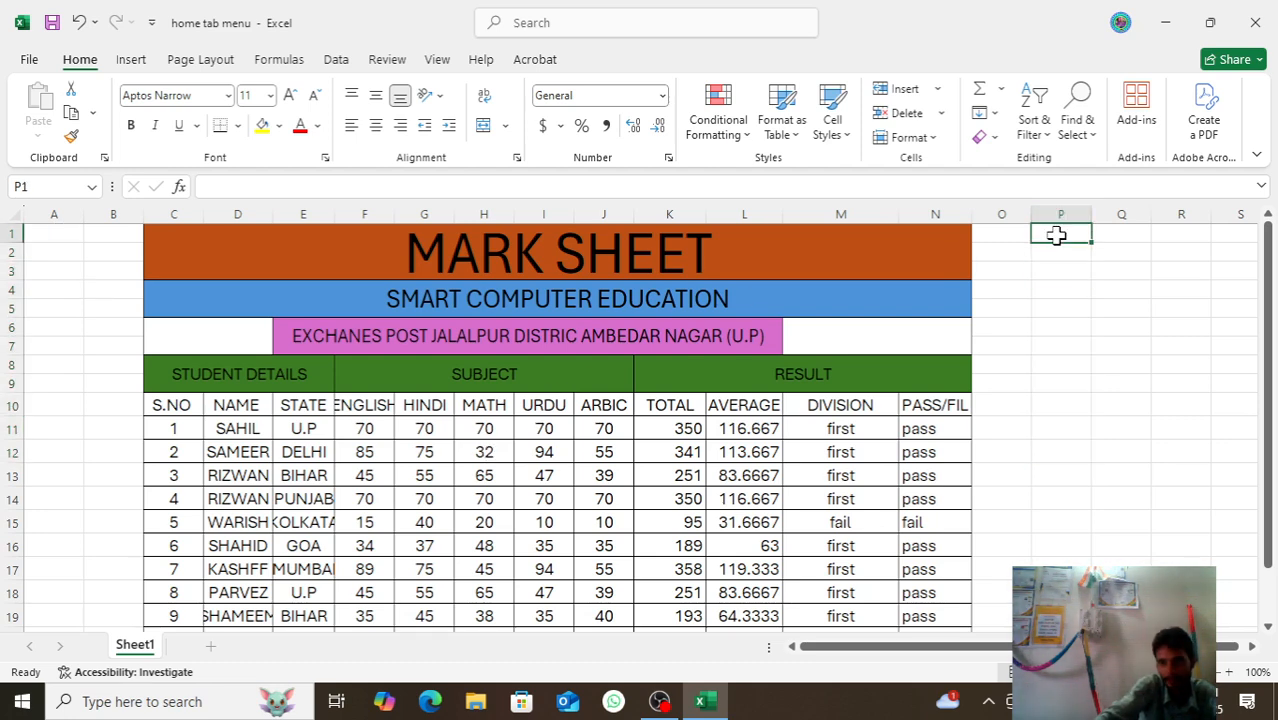
{"action": "type", "text": "1"}
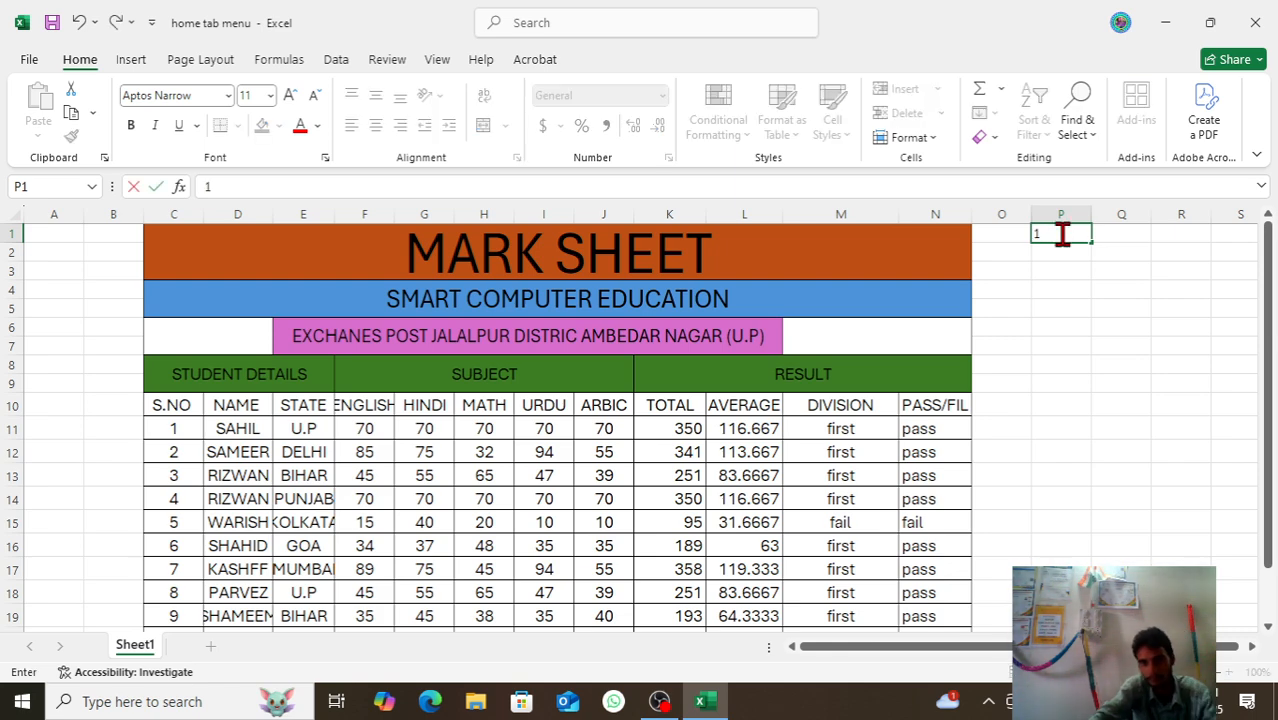
{"action": "key", "text": "Return"}
{"action": "left_click", "coordinate": [1067, 240]}
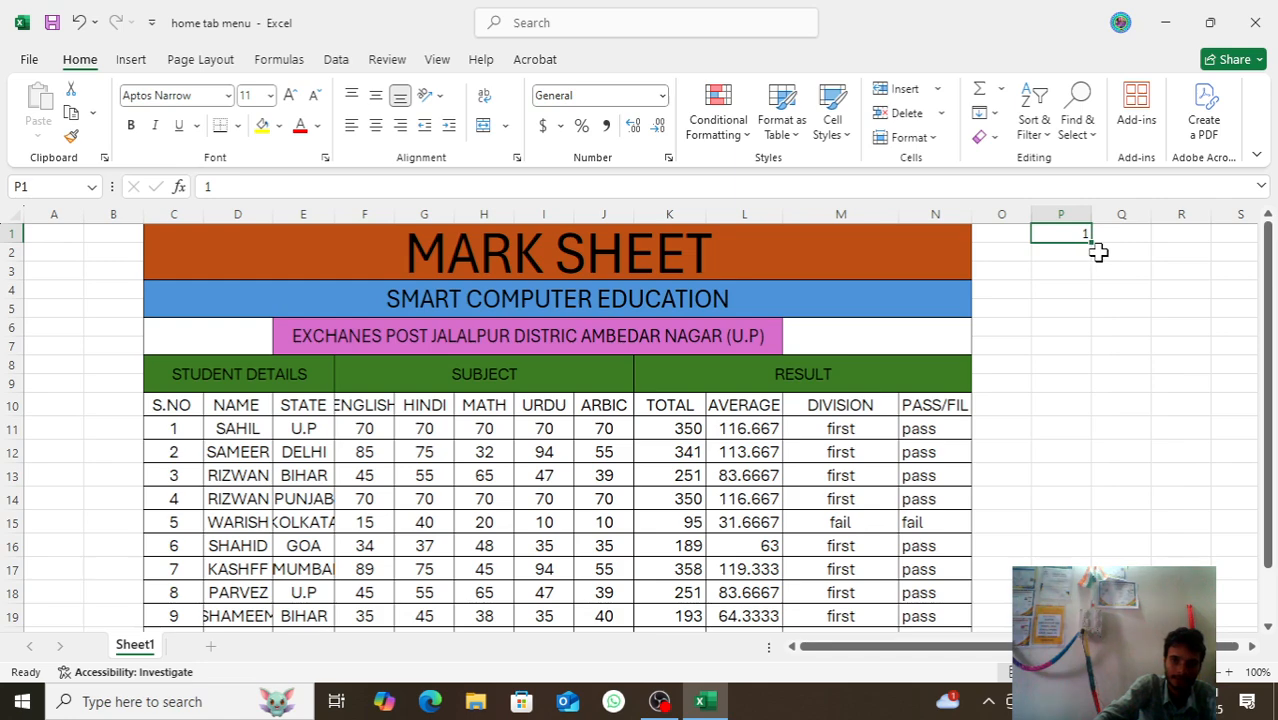
{"action": "mouse_move", "coordinate": [1094, 245]}
{"action": "left_mouse_down"}
{"action": "mouse_move", "coordinate": [1095, 625]}
{"action": "mouse_move", "coordinate": [1101, 274]}
{"action": "mouse_move", "coordinate": [1090, 220]}
{"action": "left_mouse_up"}
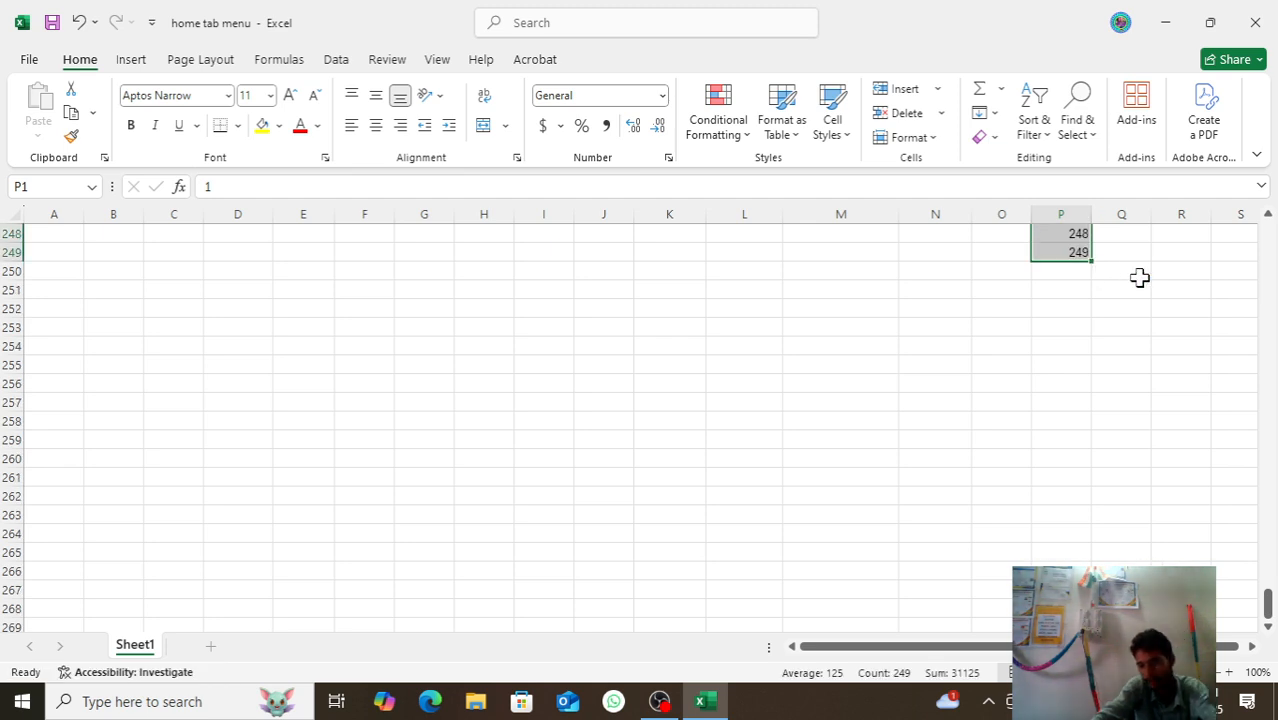
- Clear the number series in P1:P249 and enter 1 in P1
{"action": "key", "text": "Delete"}
{"action": "left_click", "coordinate": [1059, 249]}
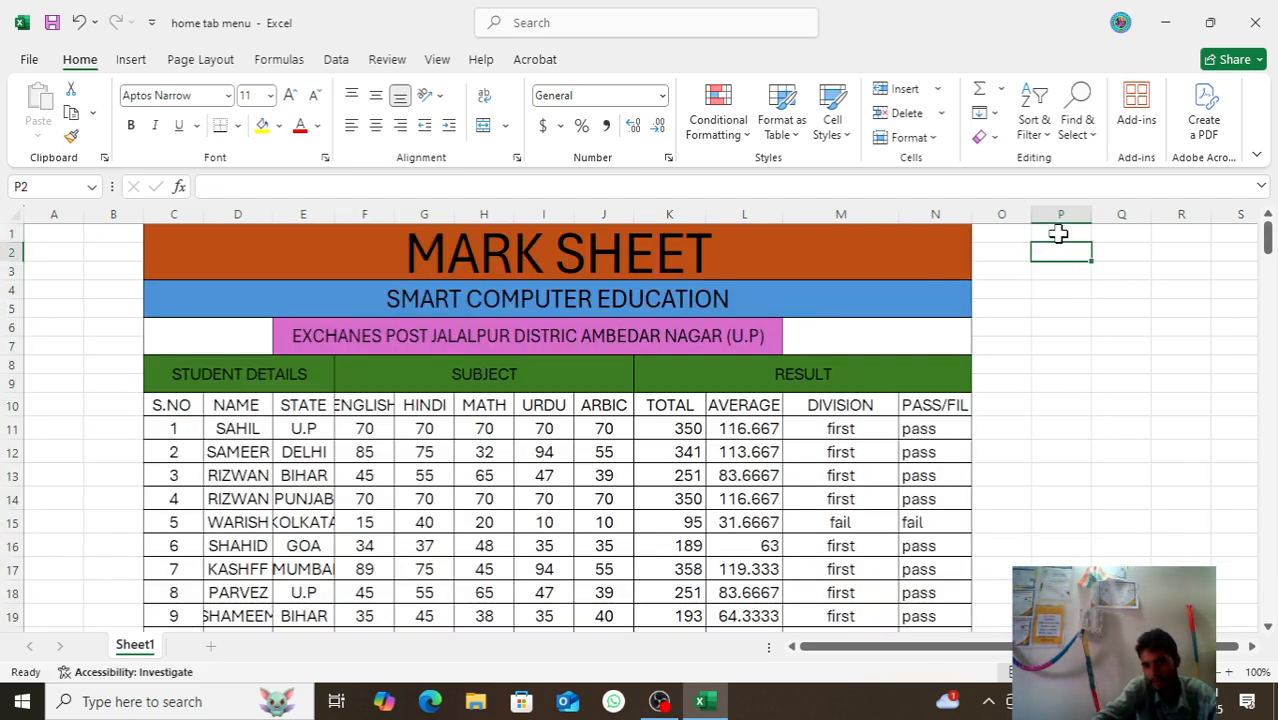
{"action": "left_click", "coordinate": [1058, 233]}
{"action": "type", "text": "1"}
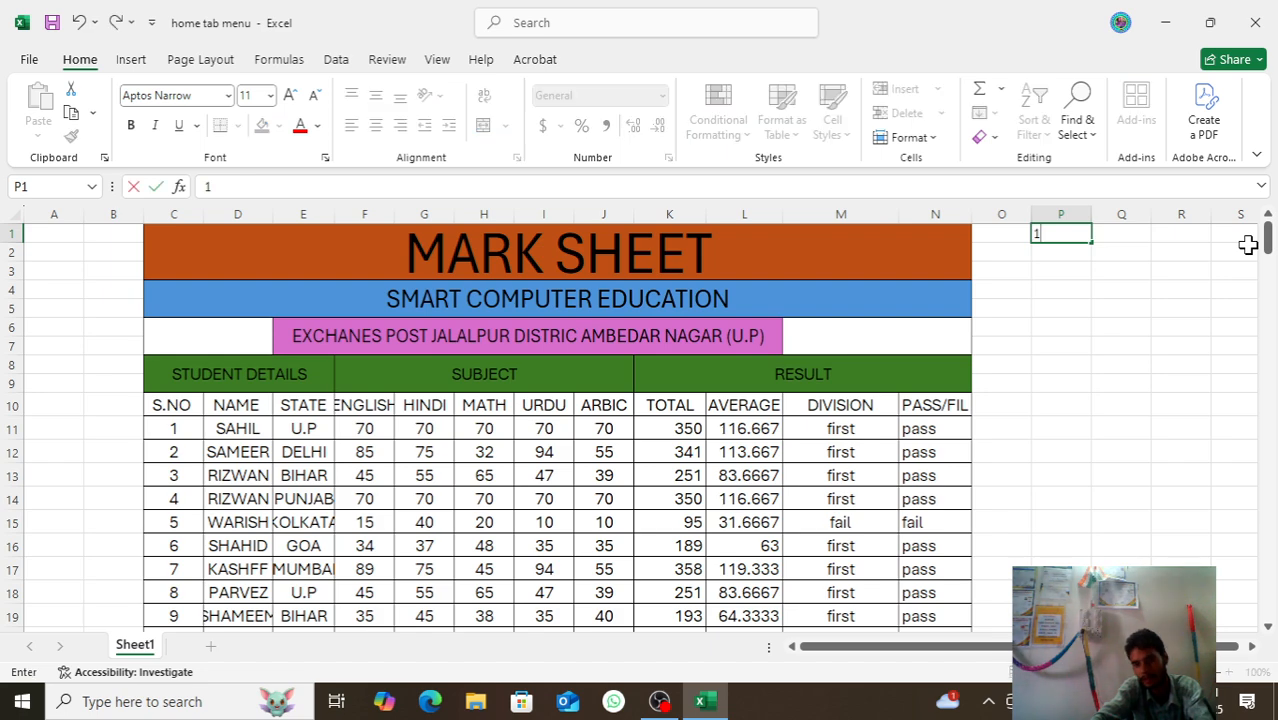
{"action": "left_click", "coordinate": [1050, 294]}
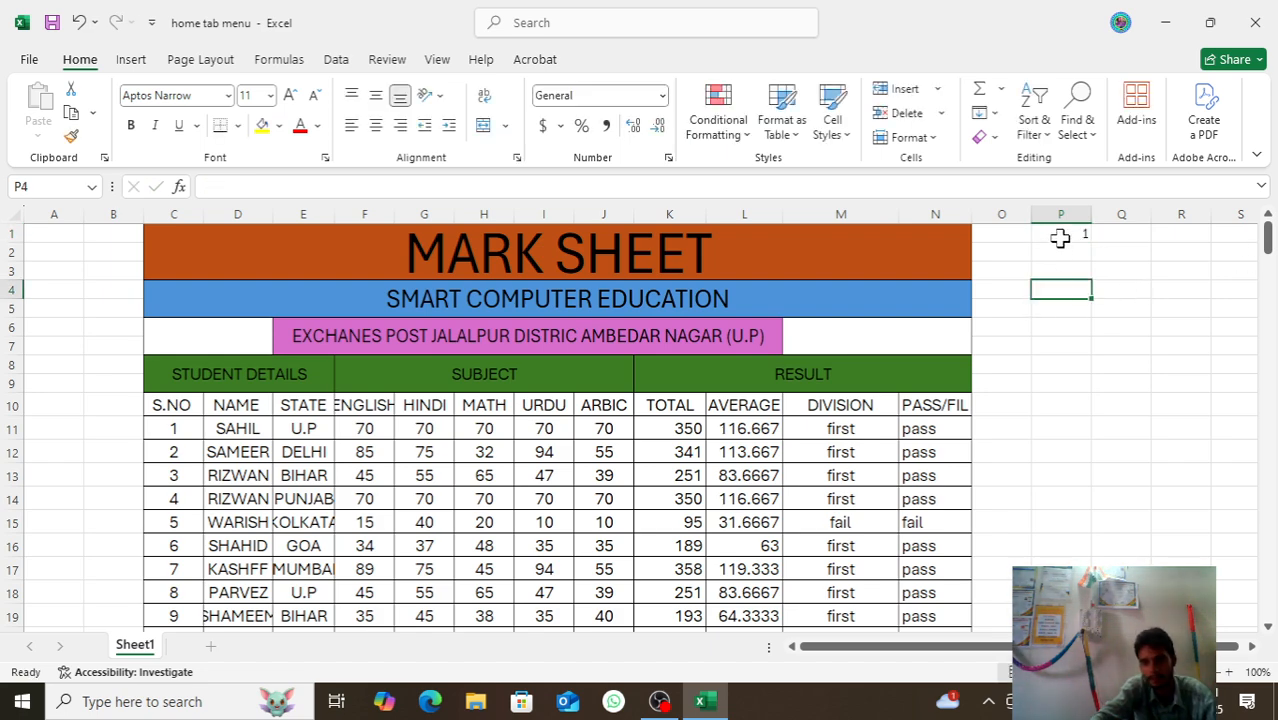
- Fill a linear series down the column from P1 with step value 1 and stop value 1000
{"action": "left_click", "coordinate": [1060, 237]}
{"action": "left_click", "coordinate": [995, 113]}
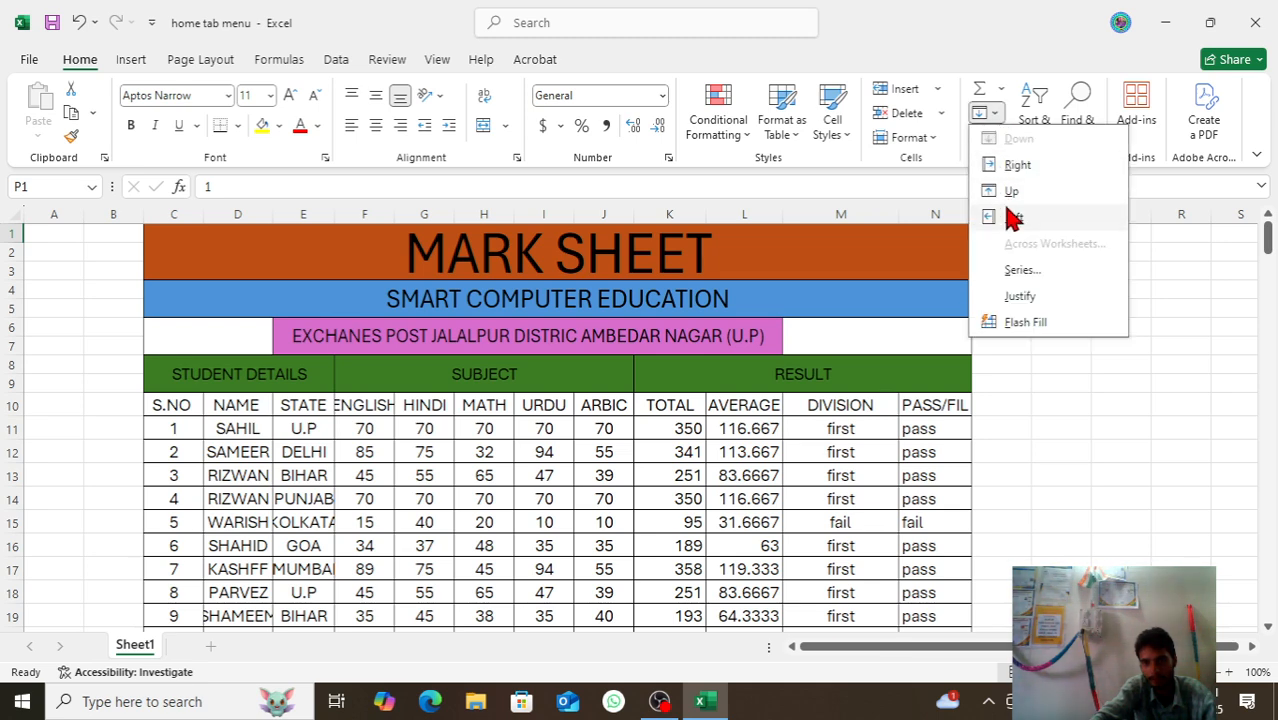
{"action": "left_click", "coordinate": [1043, 276]}
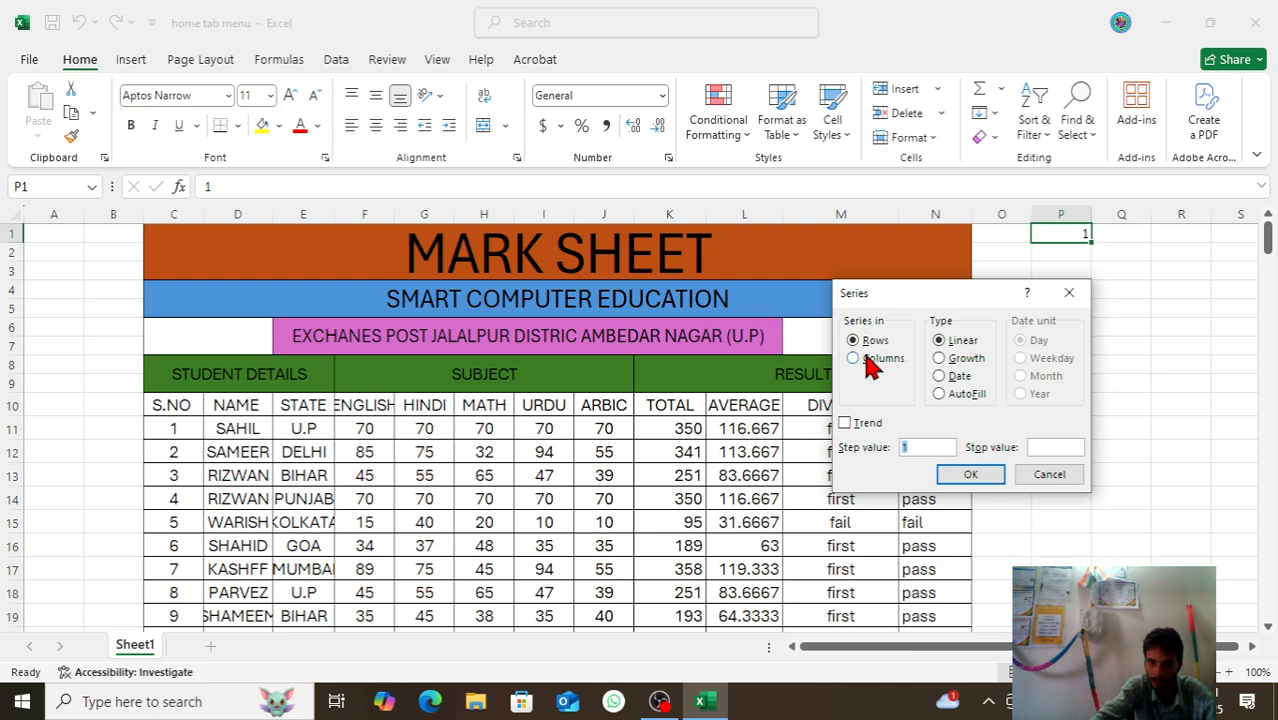
{"action": "left_click_drag", "start_coordinate": [905, 294], "coordinate": [676, 251]}
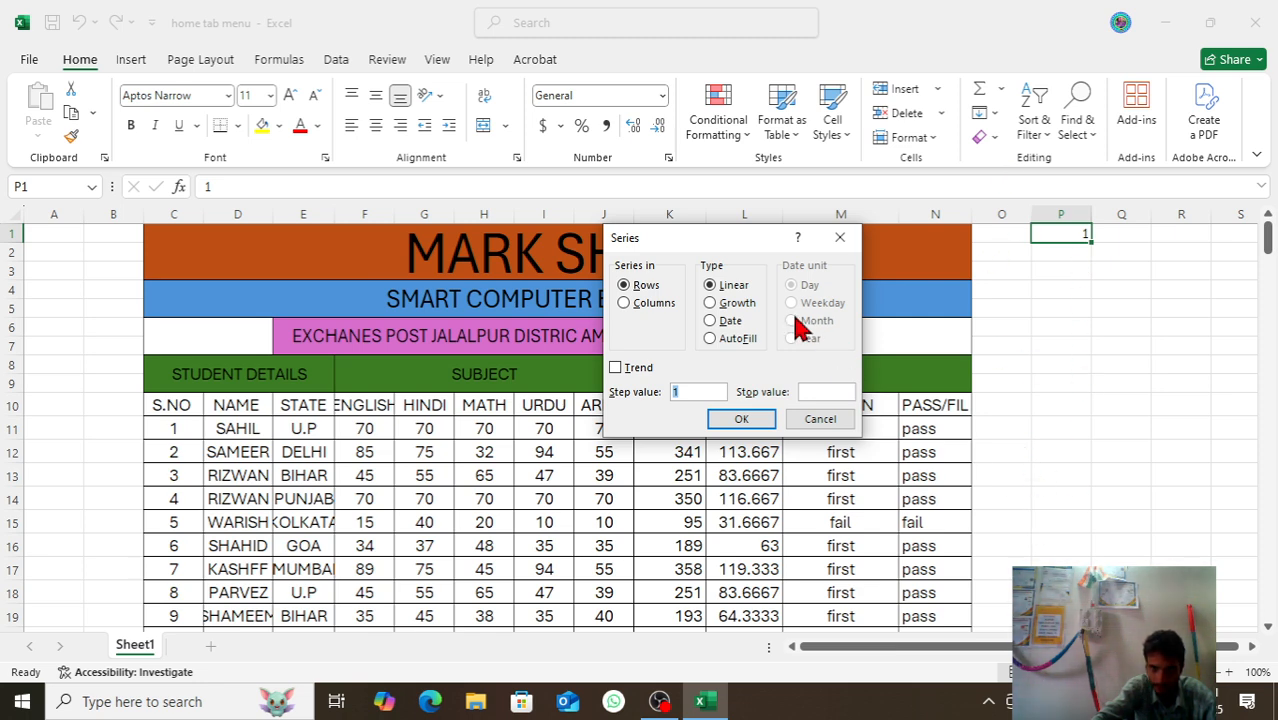
{"action": "left_click", "coordinate": [646, 308]}
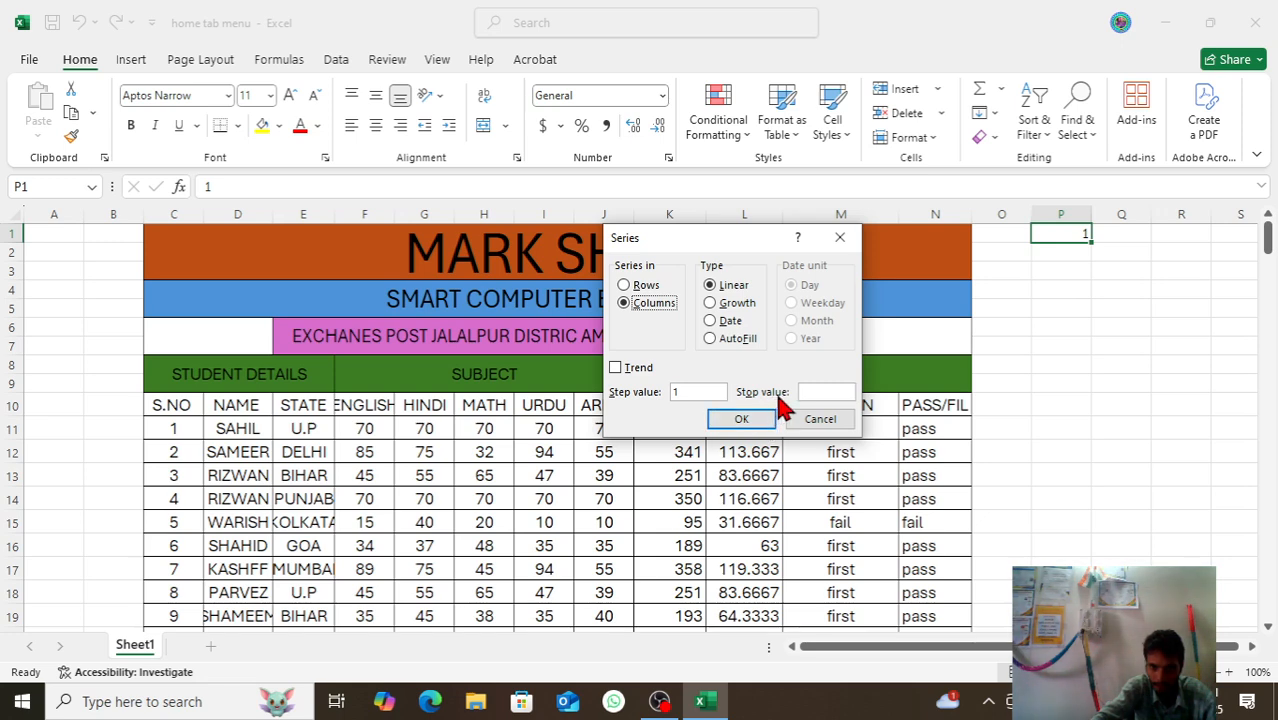
{"action": "left_click", "coordinate": [813, 395]}
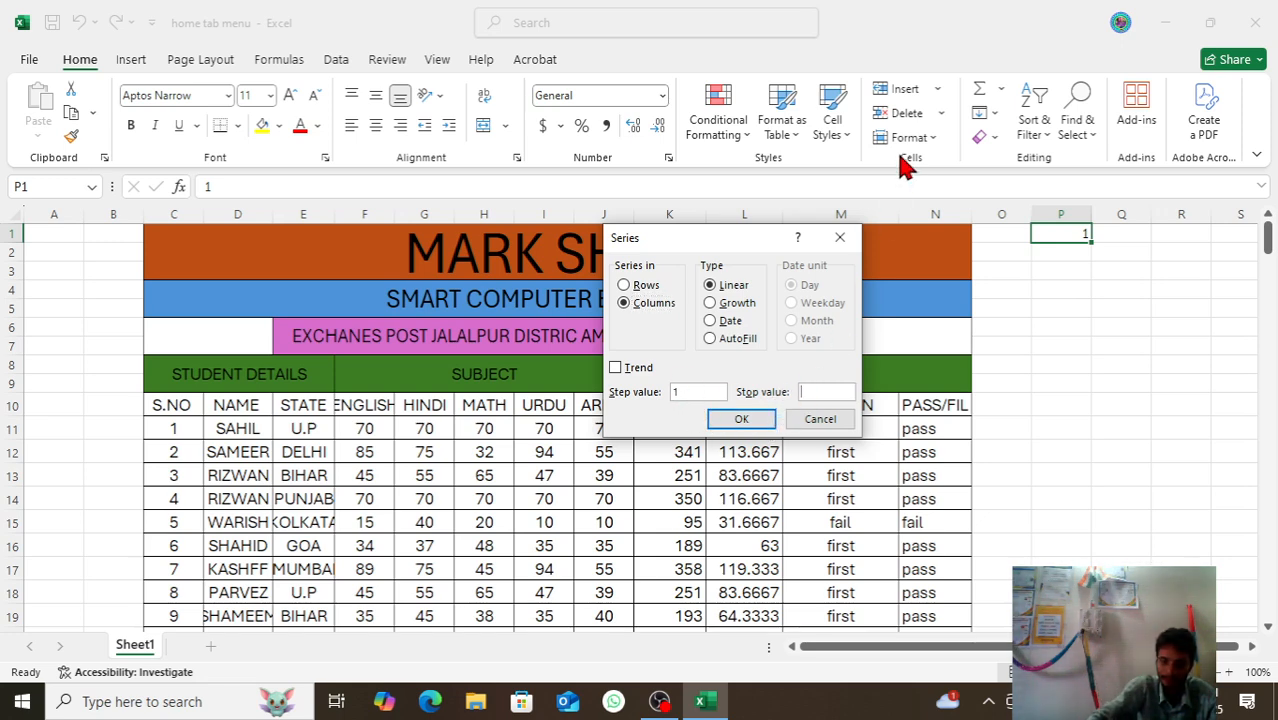
{"action": "type", "text": "1000"}
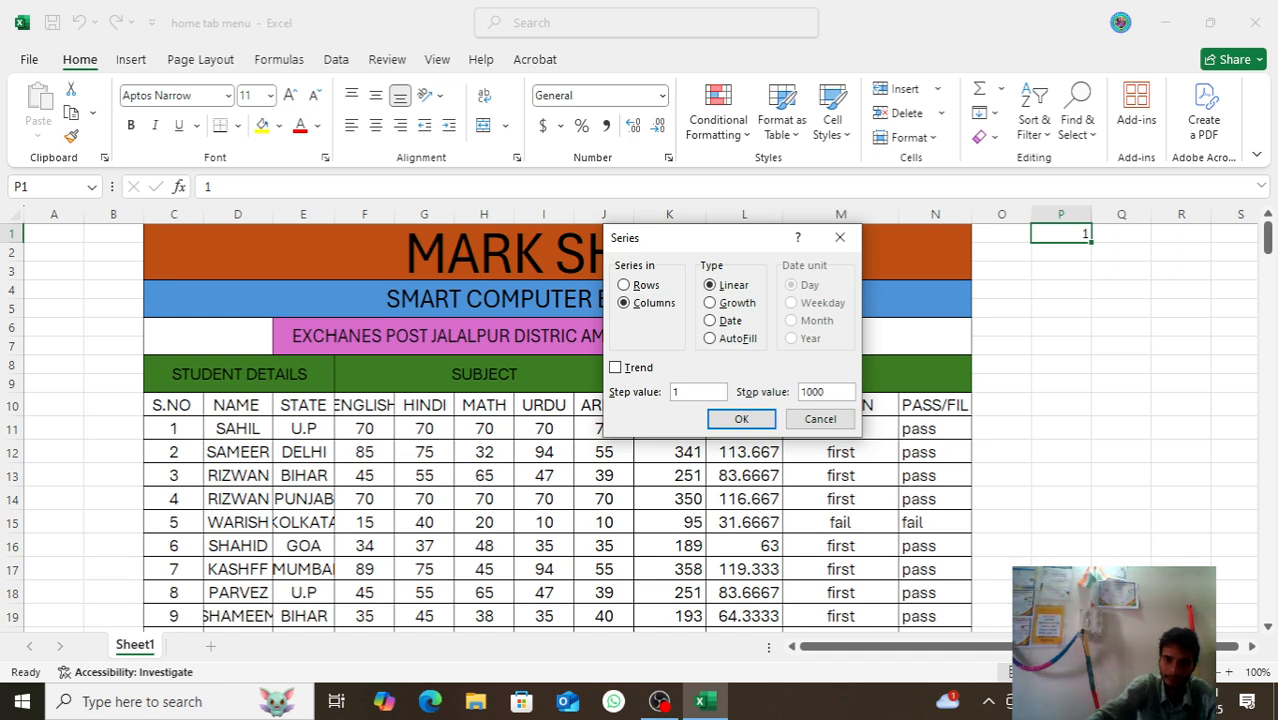
{"action": "left_click", "coordinate": [730, 423]}
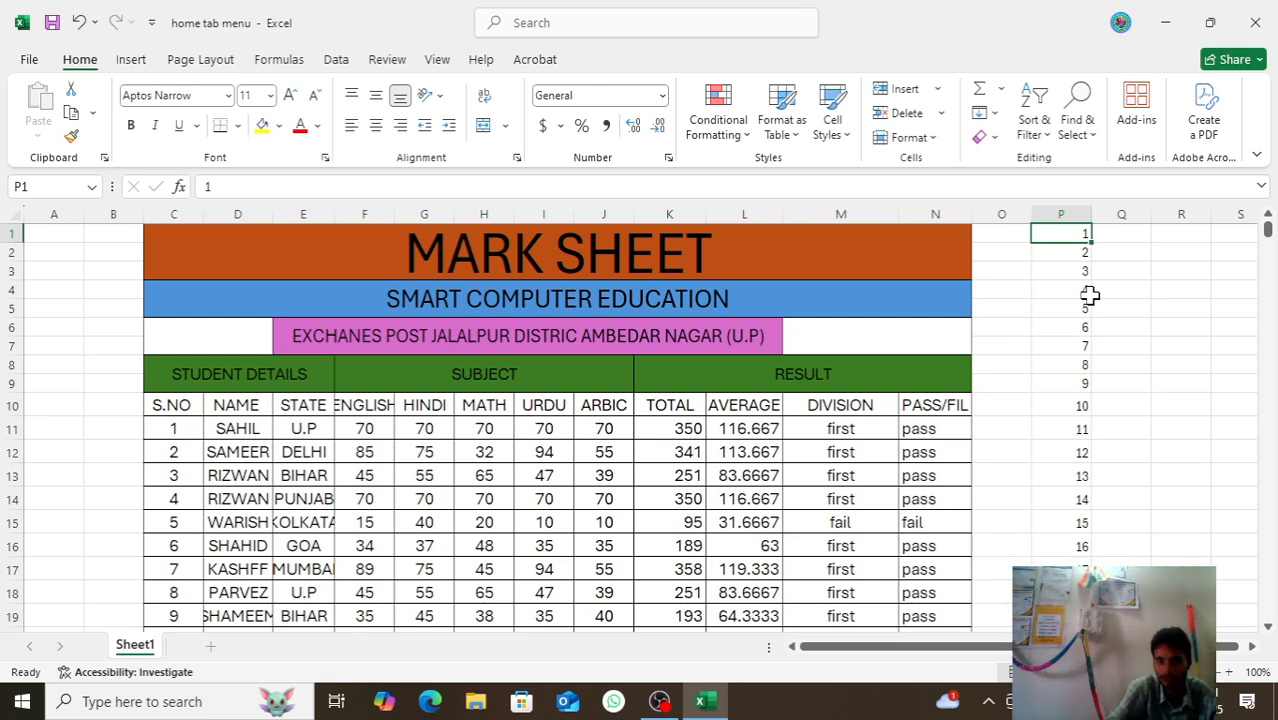
- Check the end of the series in column P and clear the numbers in P1:P1000
{"action": "key", "text": "ctrl+Down"}
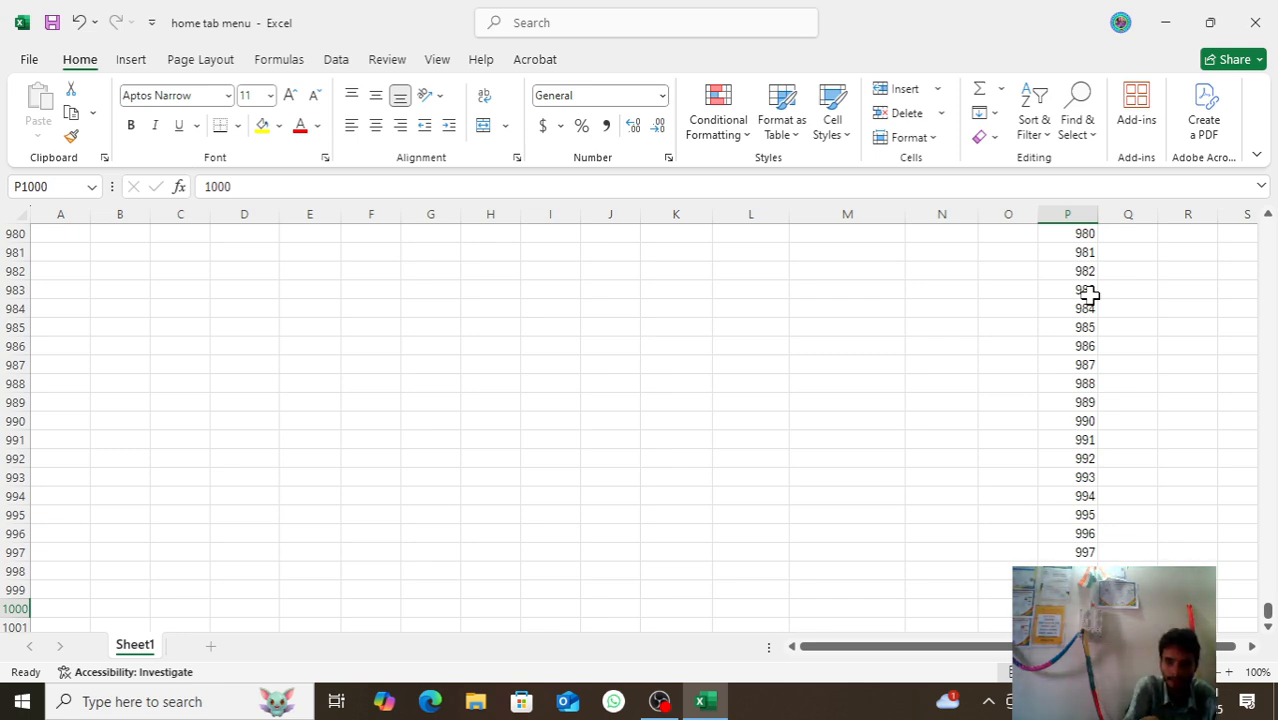
{"action": "key", "text": "ctrl+Up"}
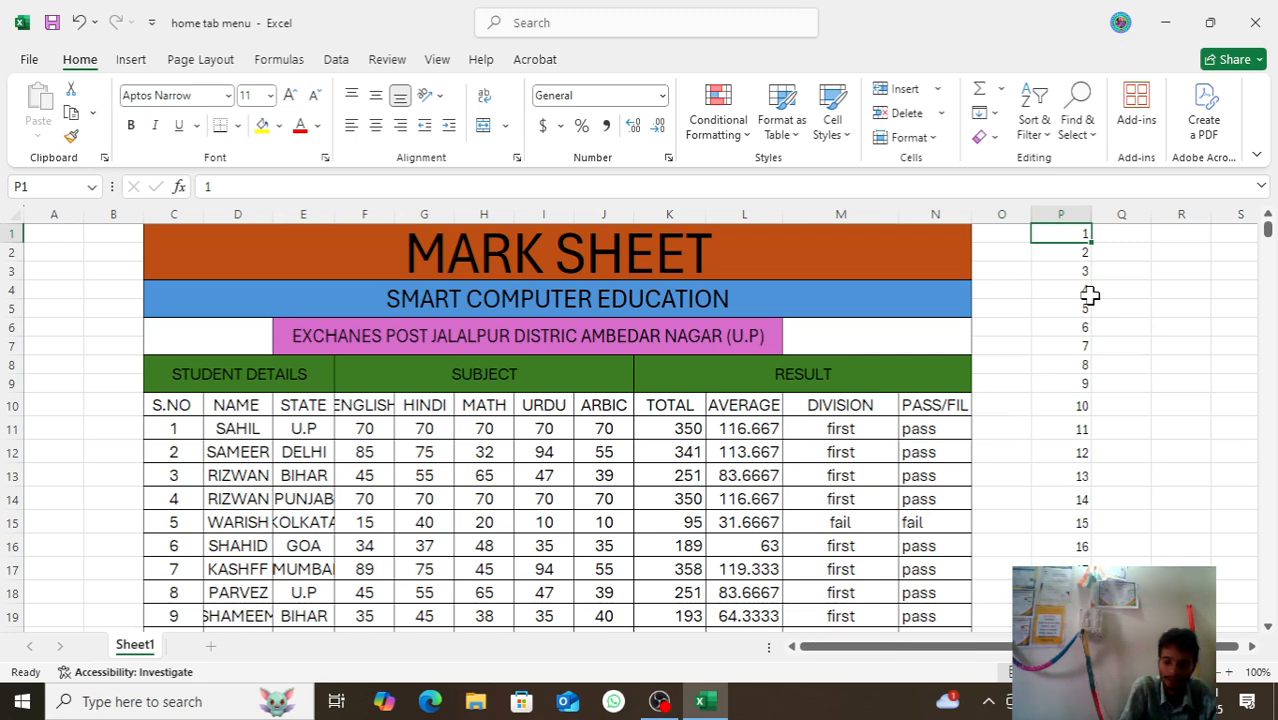
{"action": "key", "text": "ctrl+shift+Down"}
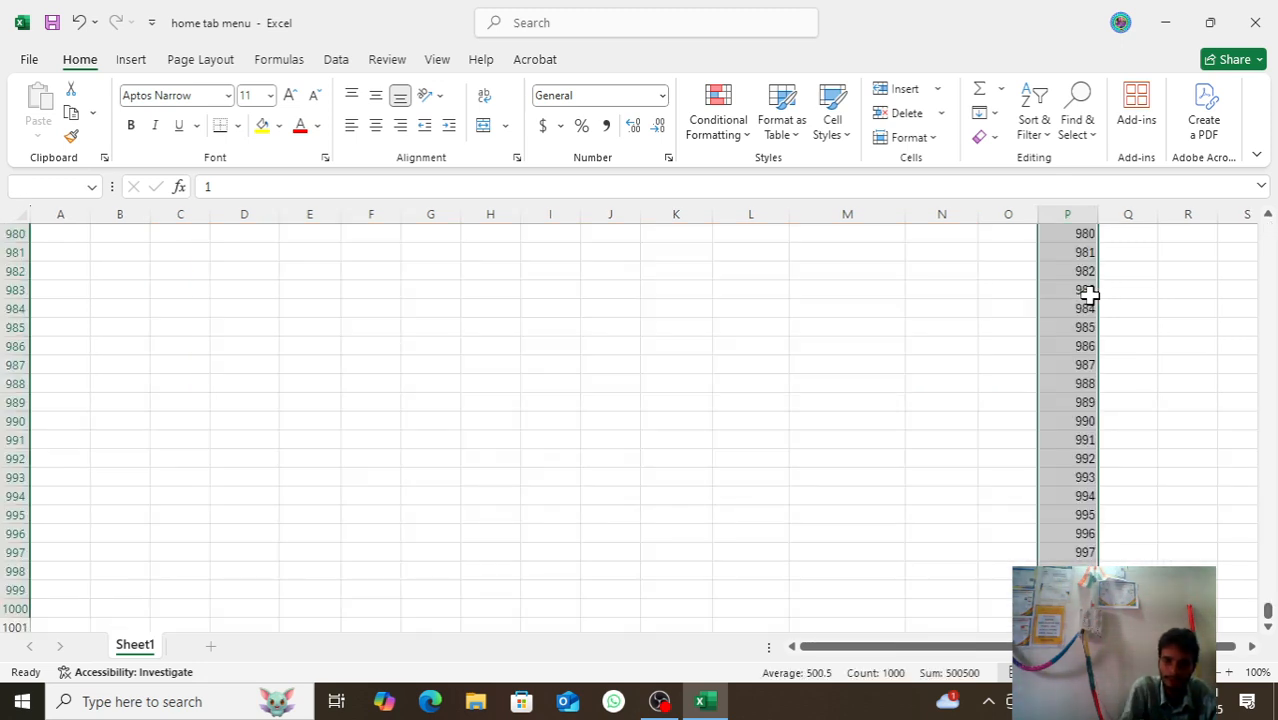
{"action": "key", "text": "Delete"}
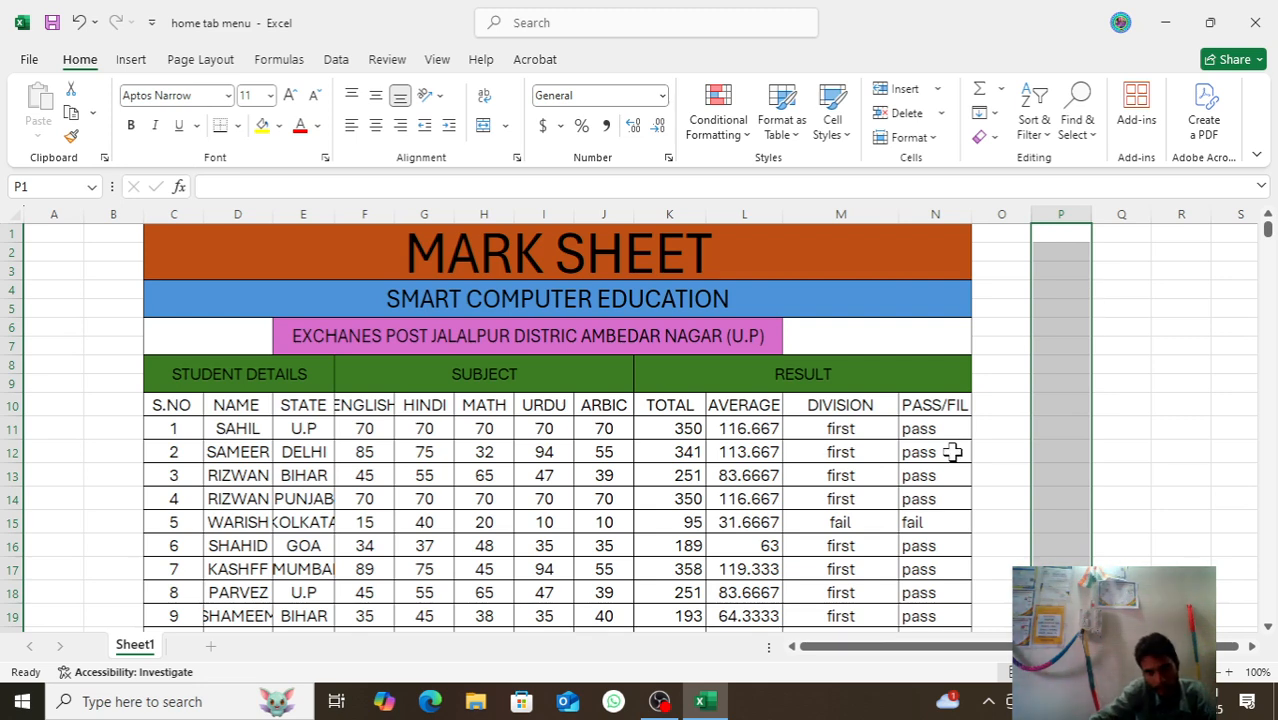
{"action": "left_click_drag", "start_coordinate": [953, 450], "coordinate": [924, 203]}
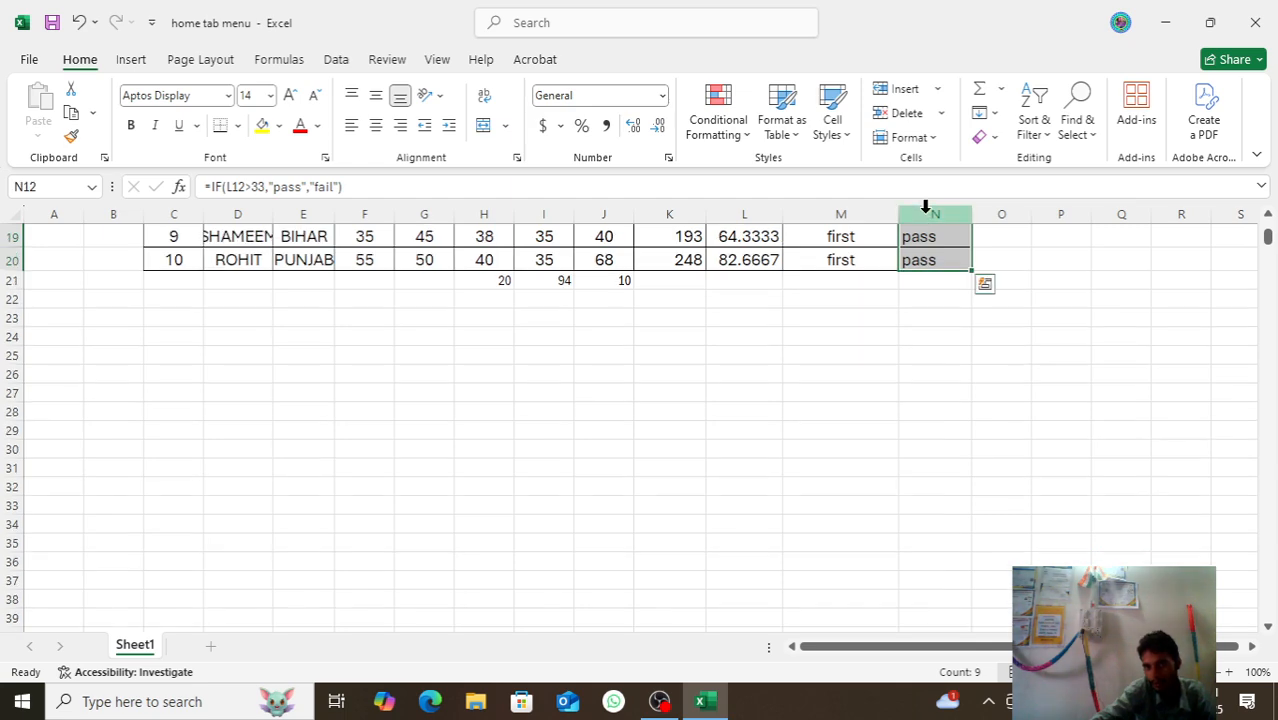
{"action": "left_click", "coordinate": [1087, 281]}
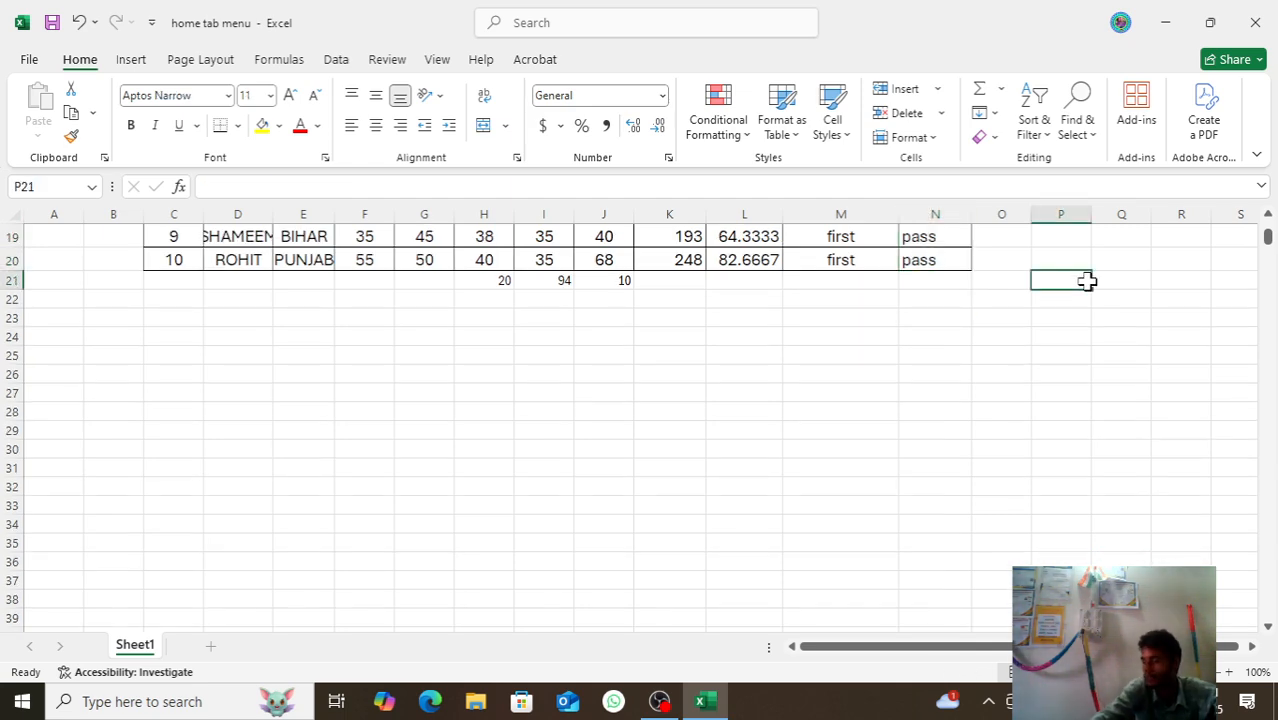
{"action": "scroll", "coordinate": [1012, 320], "scroll_direction": "up", "scroll_amount": 5}
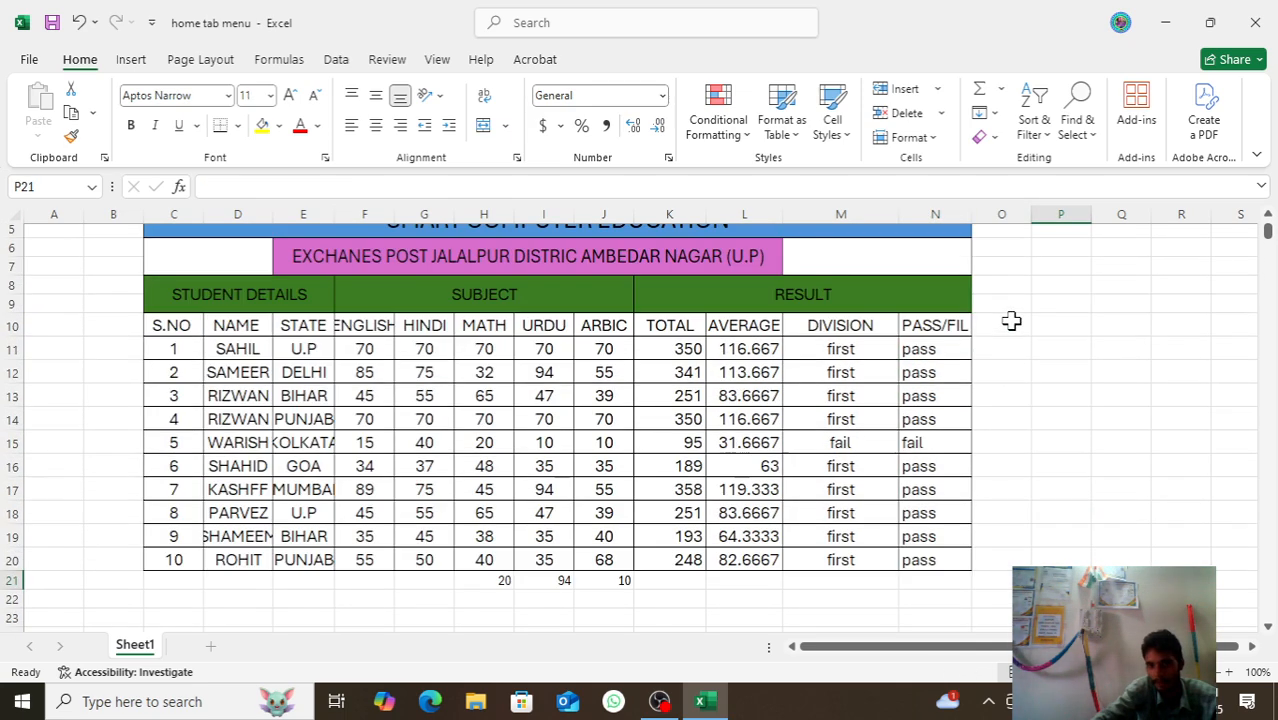
{"action": "scroll", "coordinate": [1012, 320], "scroll_direction": "up", "scroll_amount": 2}
{"action": "left_click", "coordinate": [1068, 238]}
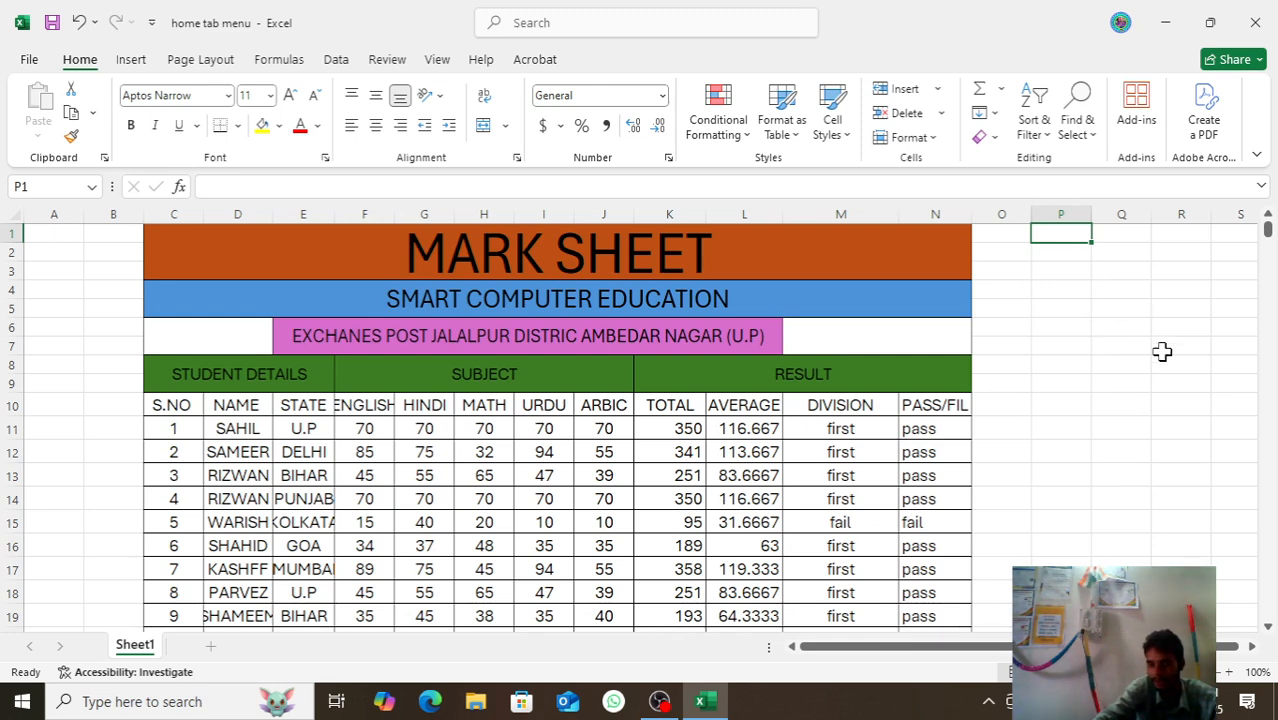
- Enter the current date in P5 with the formula =TODAY()
{"action": "left_click", "coordinate": [1050, 308]}
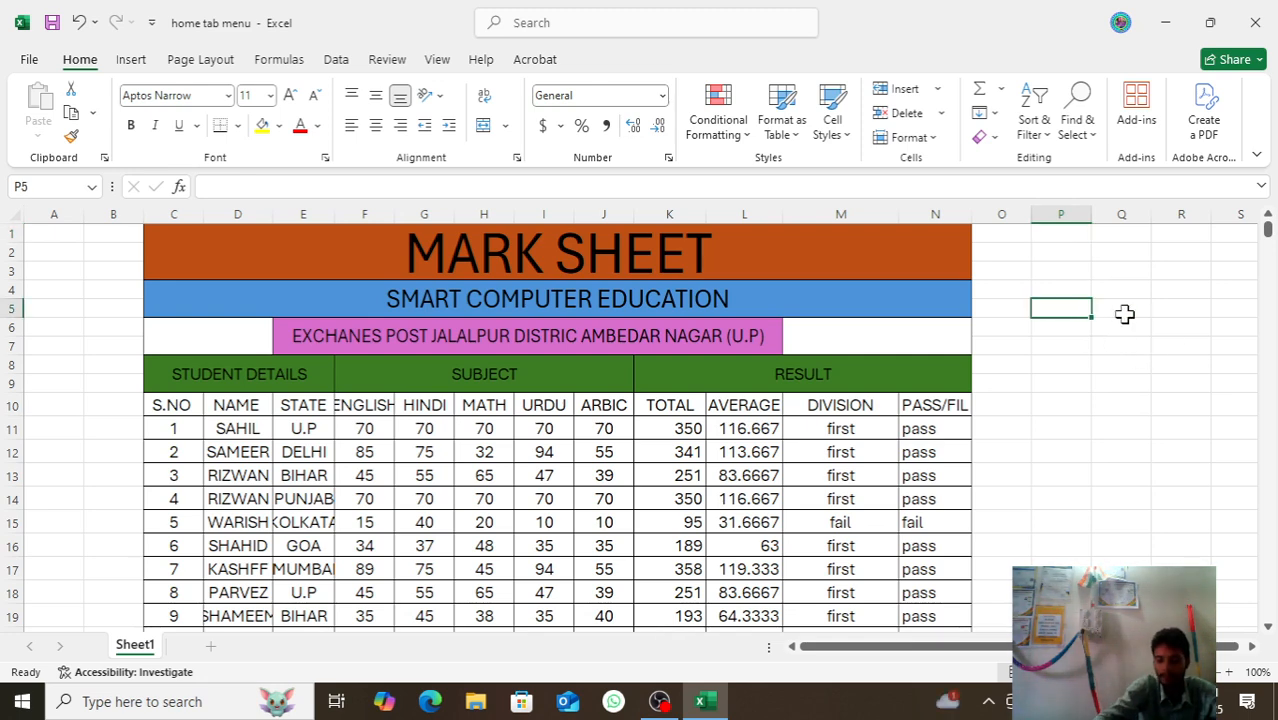
{"action": "type", "text": "="}
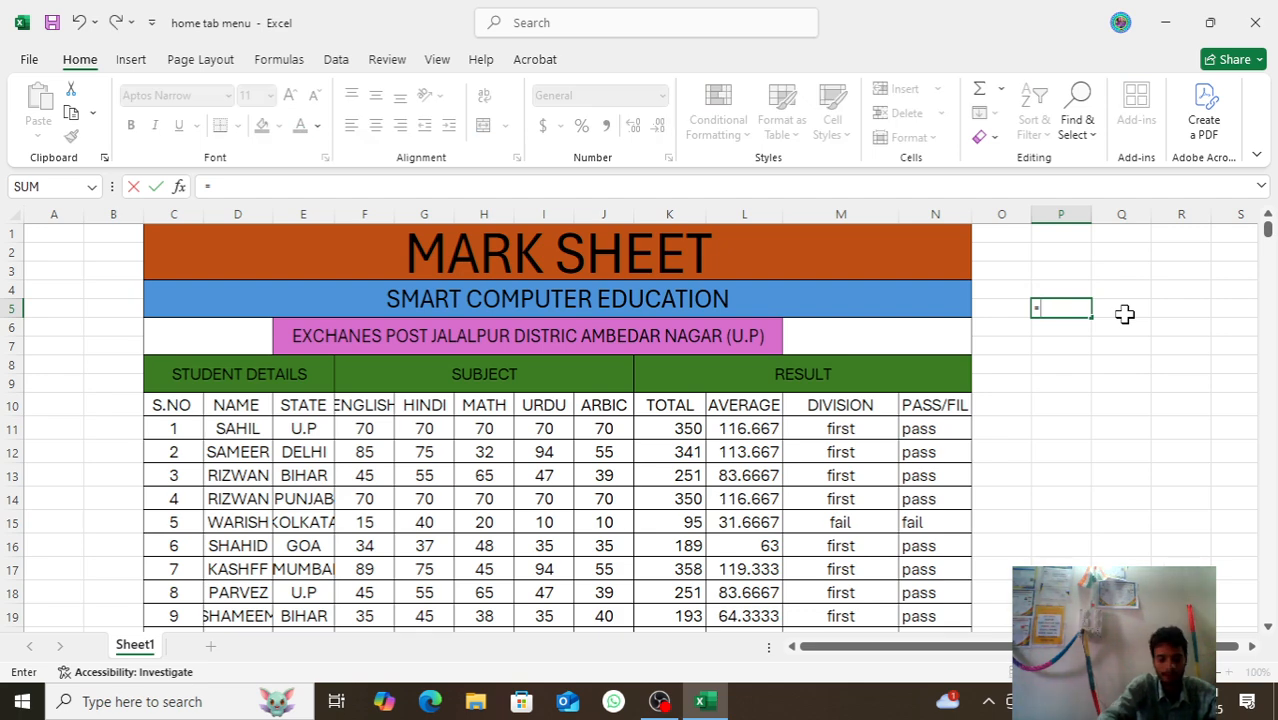
{"action": "type", "text": "tod"}
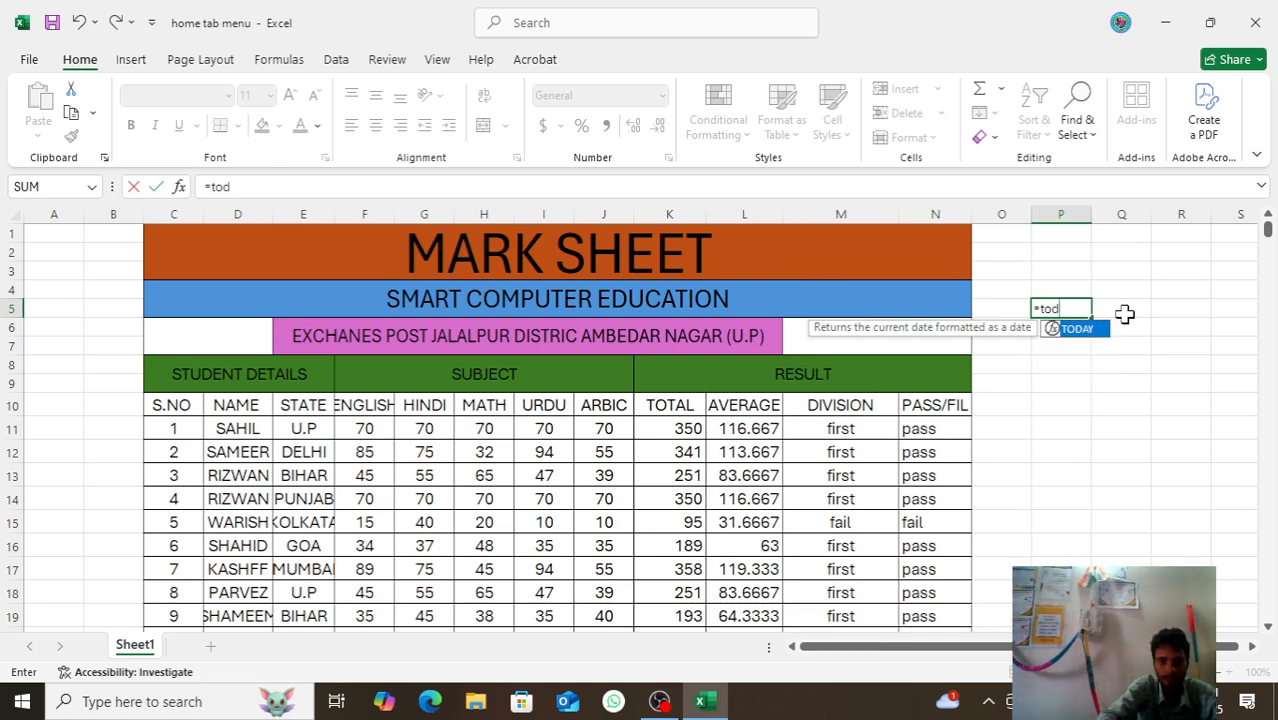
{"action": "key", "text": "Tab"}
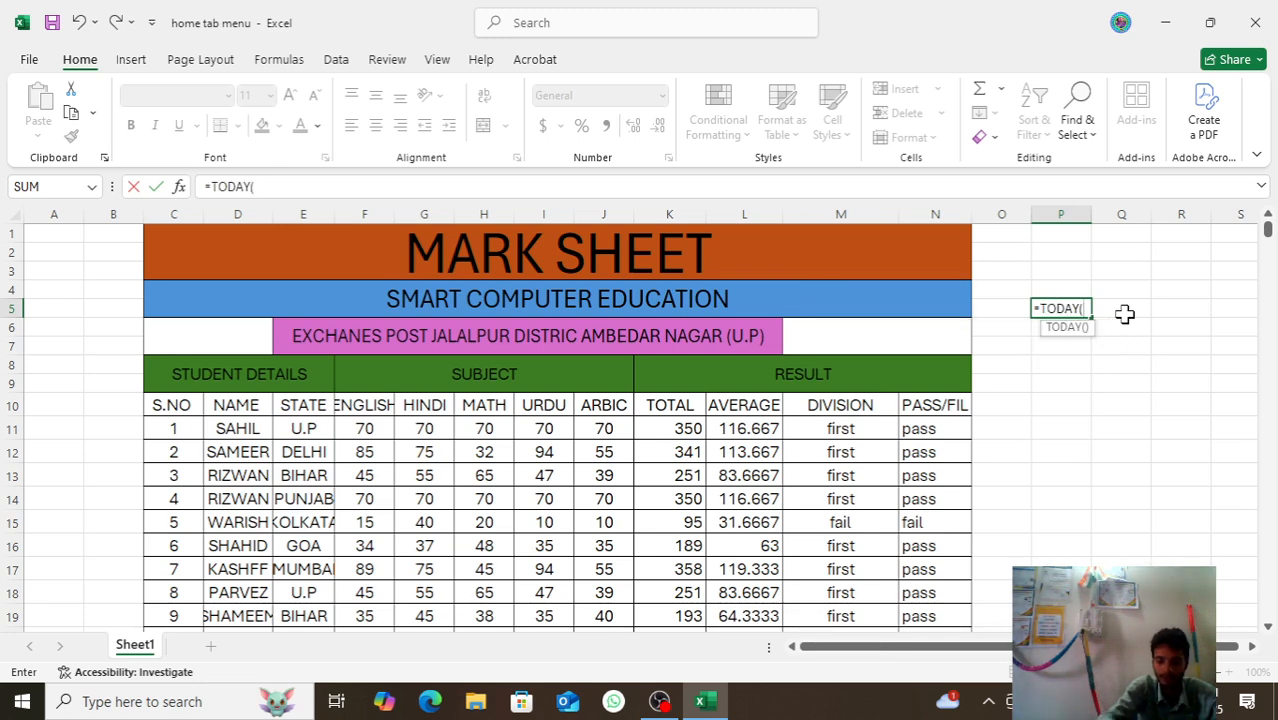
{"action": "type", "text": ")"}
{"action": "key", "text": "Return"}
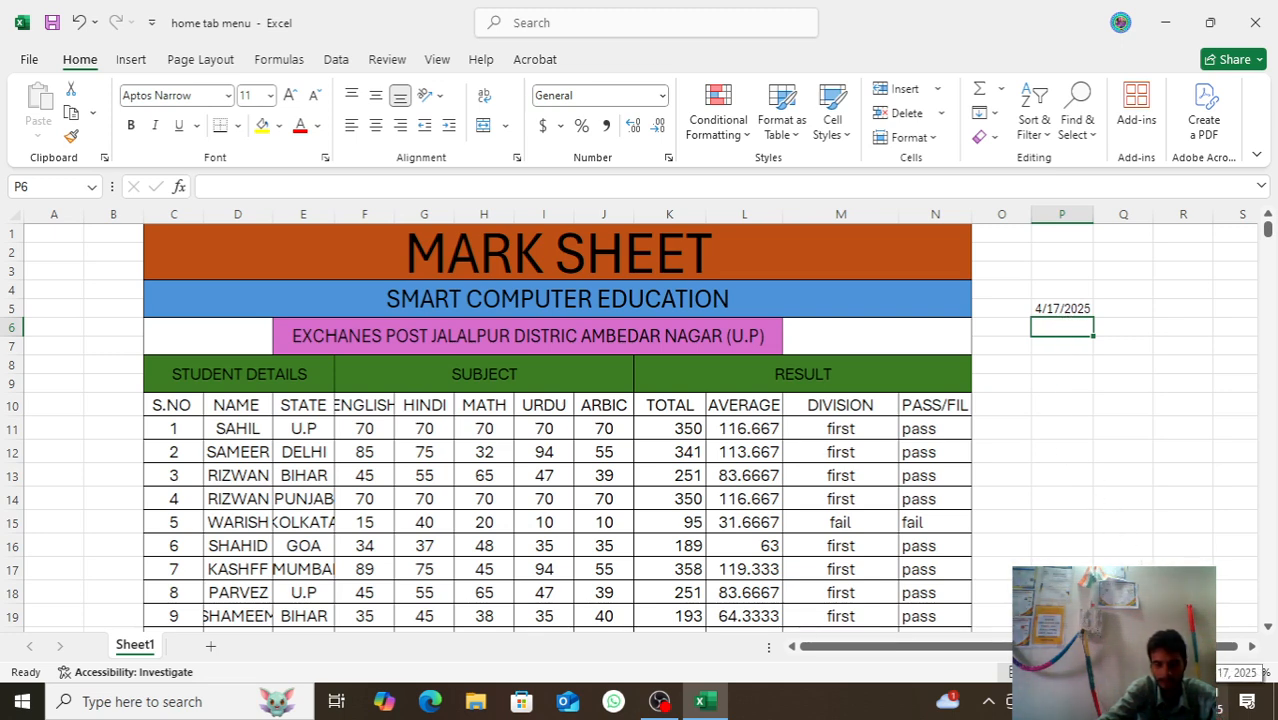
- Fill a daily date series down the column from P5 with step value 1 and stop value 8/15/2025, and review the dates
{"action": "left_click", "coordinate": [1064, 310]}
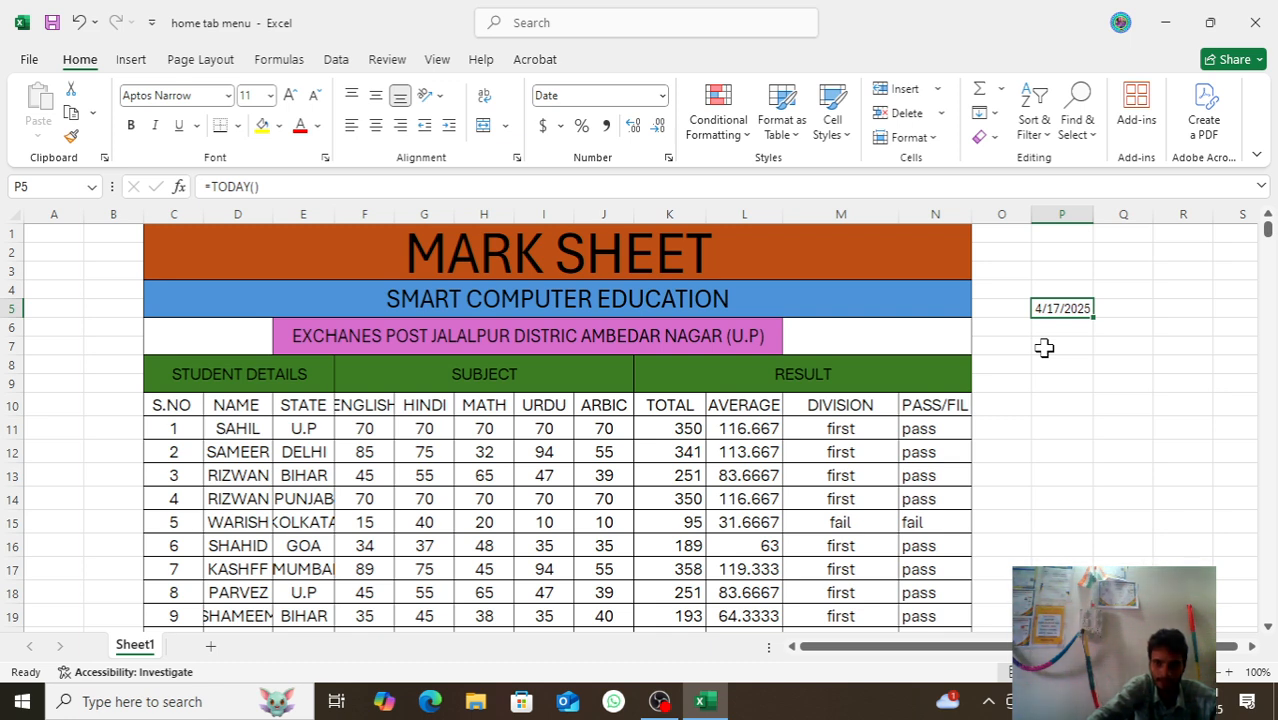
{"action": "left_click", "coordinate": [1071, 346]}
{"action": "left_click", "coordinate": [1067, 312]}
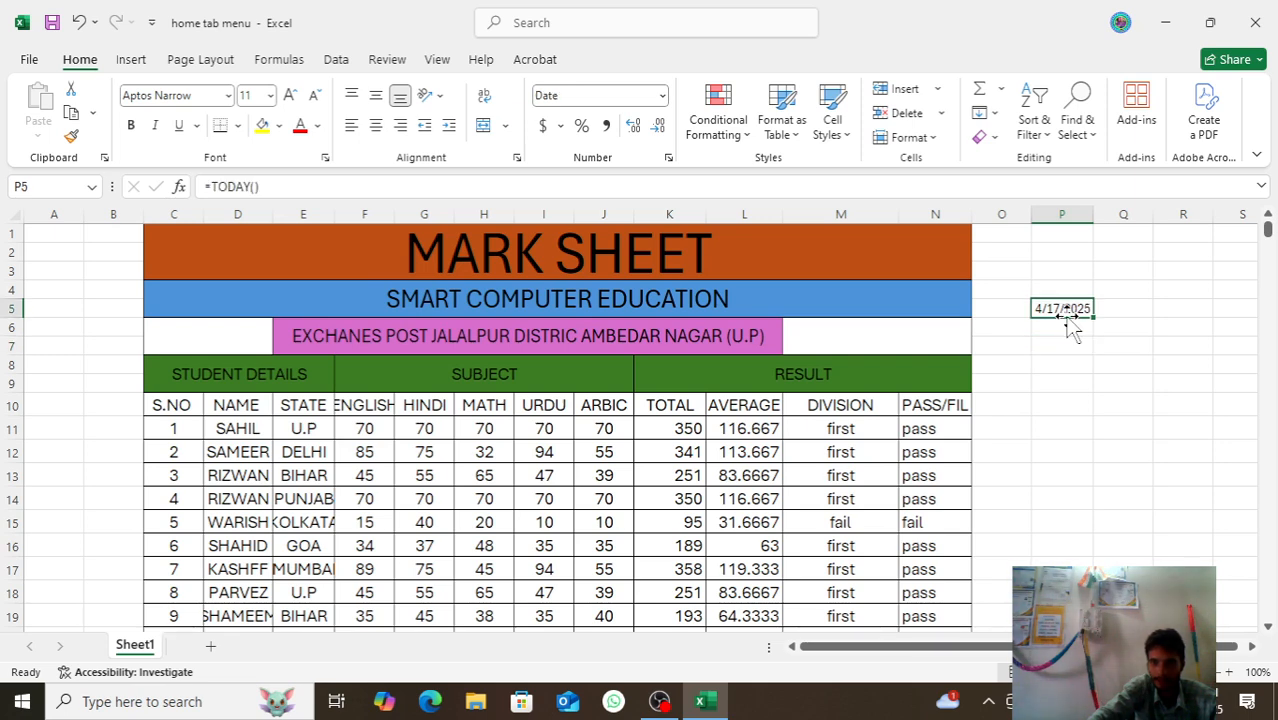
{"action": "left_click", "coordinate": [988, 114]}
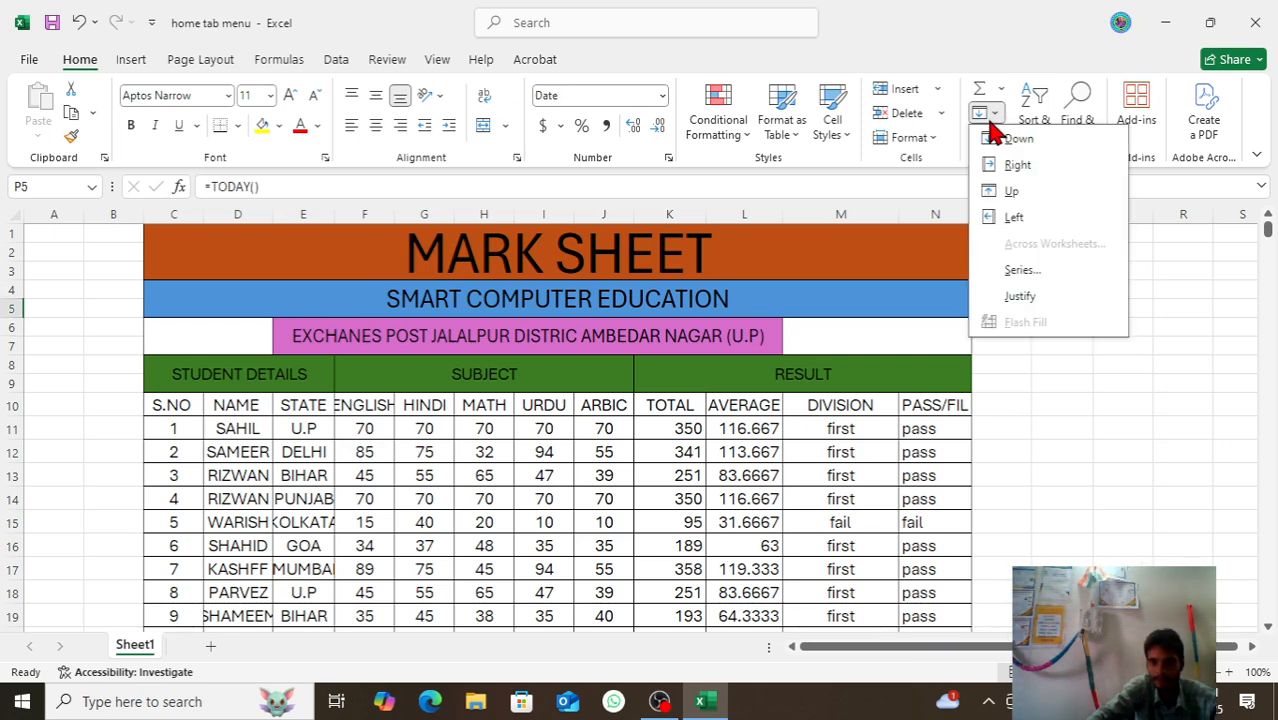
{"action": "left_click", "coordinate": [1025, 272]}
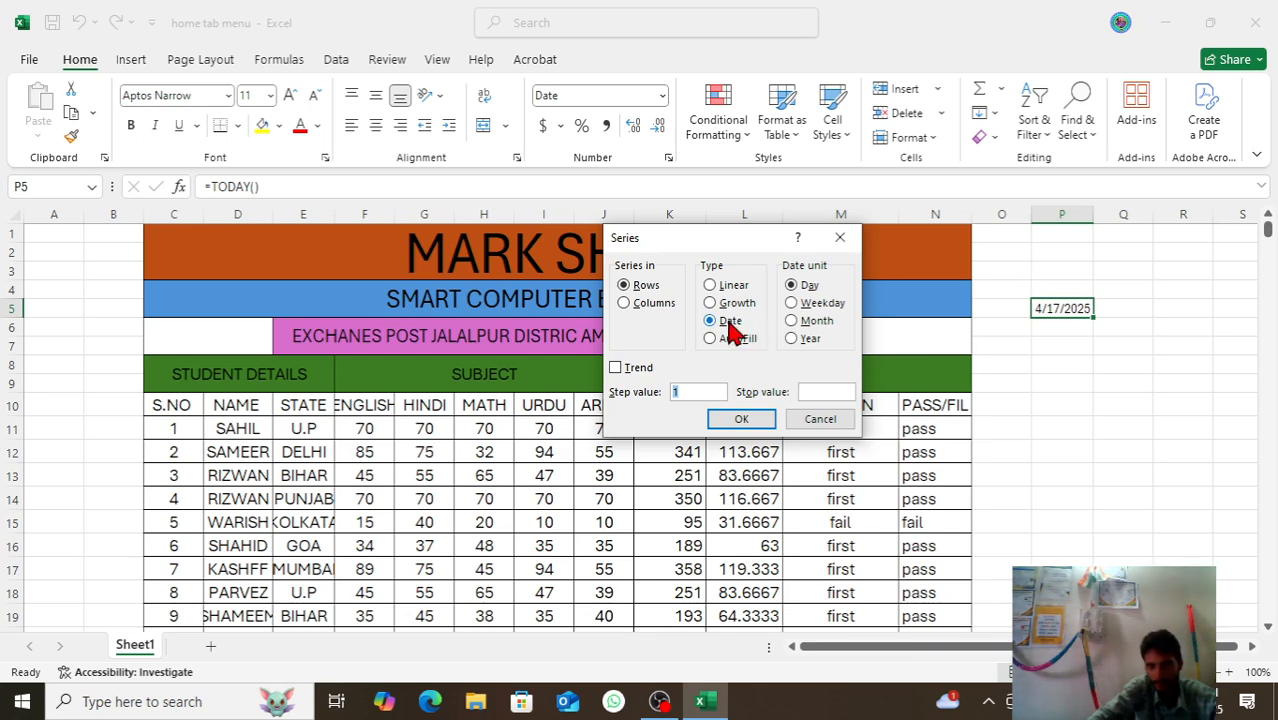
{"action": "left_click", "coordinate": [643, 306]}
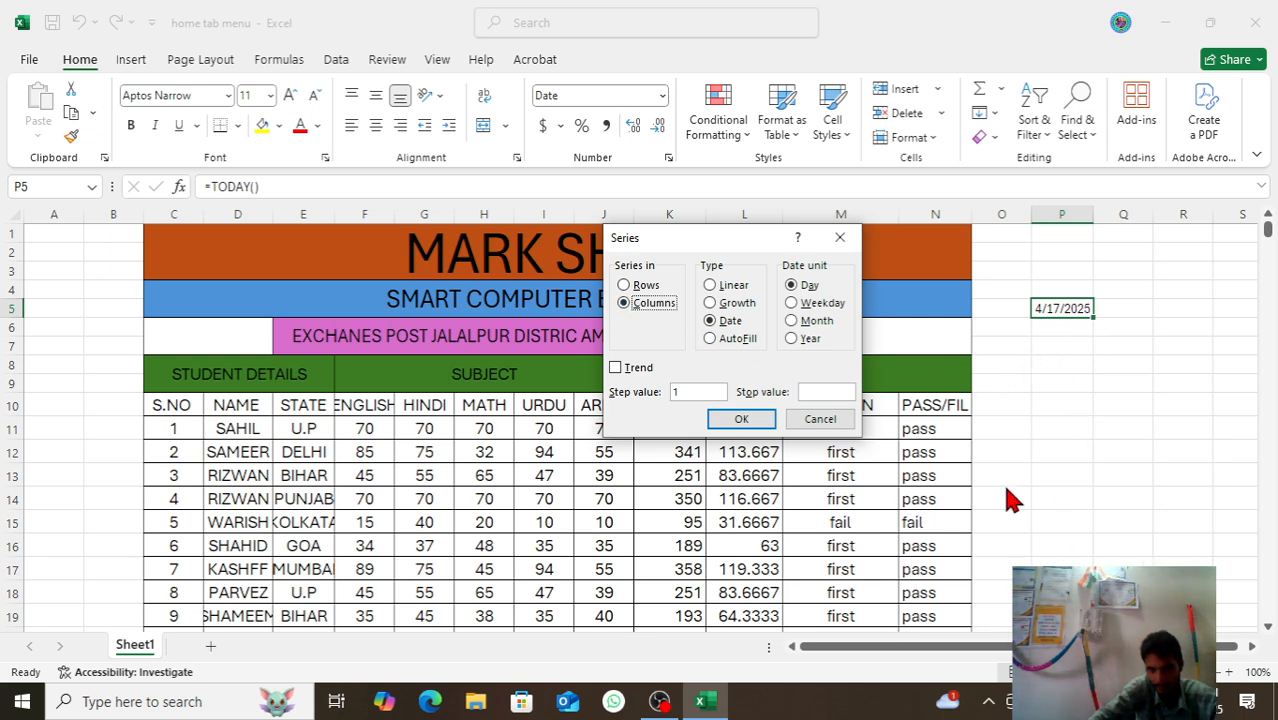
{"action": "left_click", "coordinate": [820, 393]}
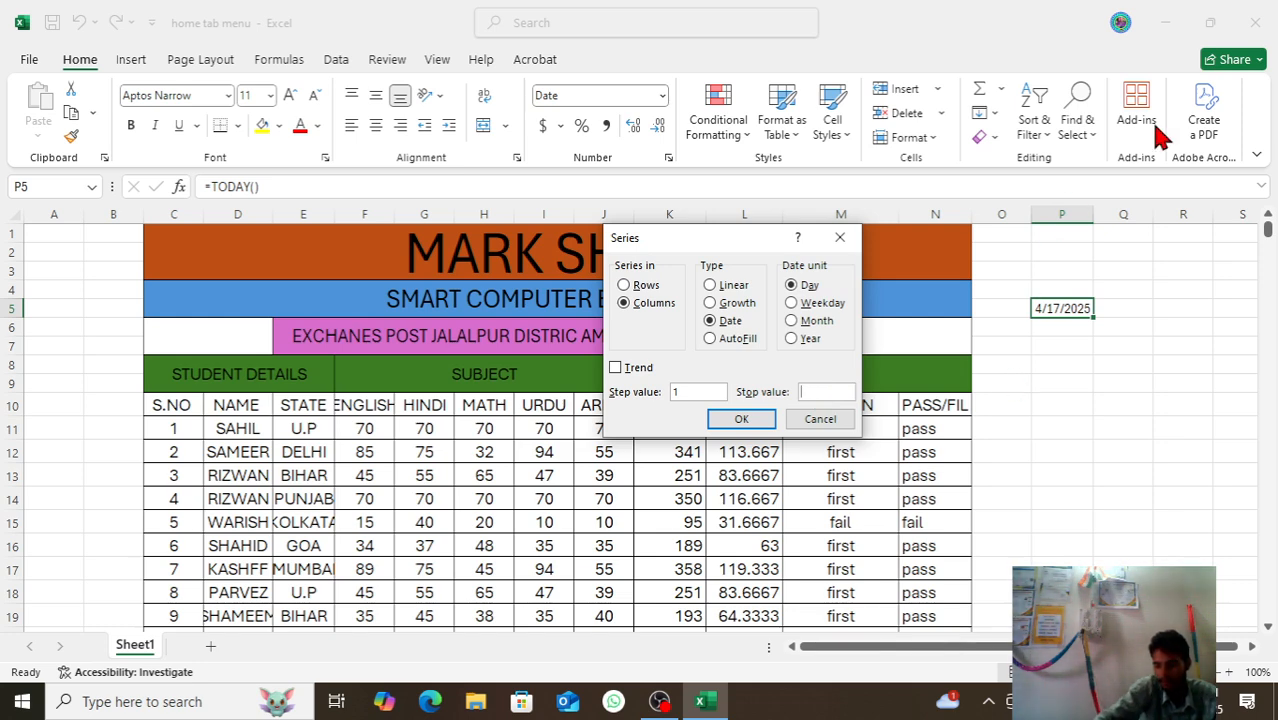
{"action": "type", "text": "8/"}
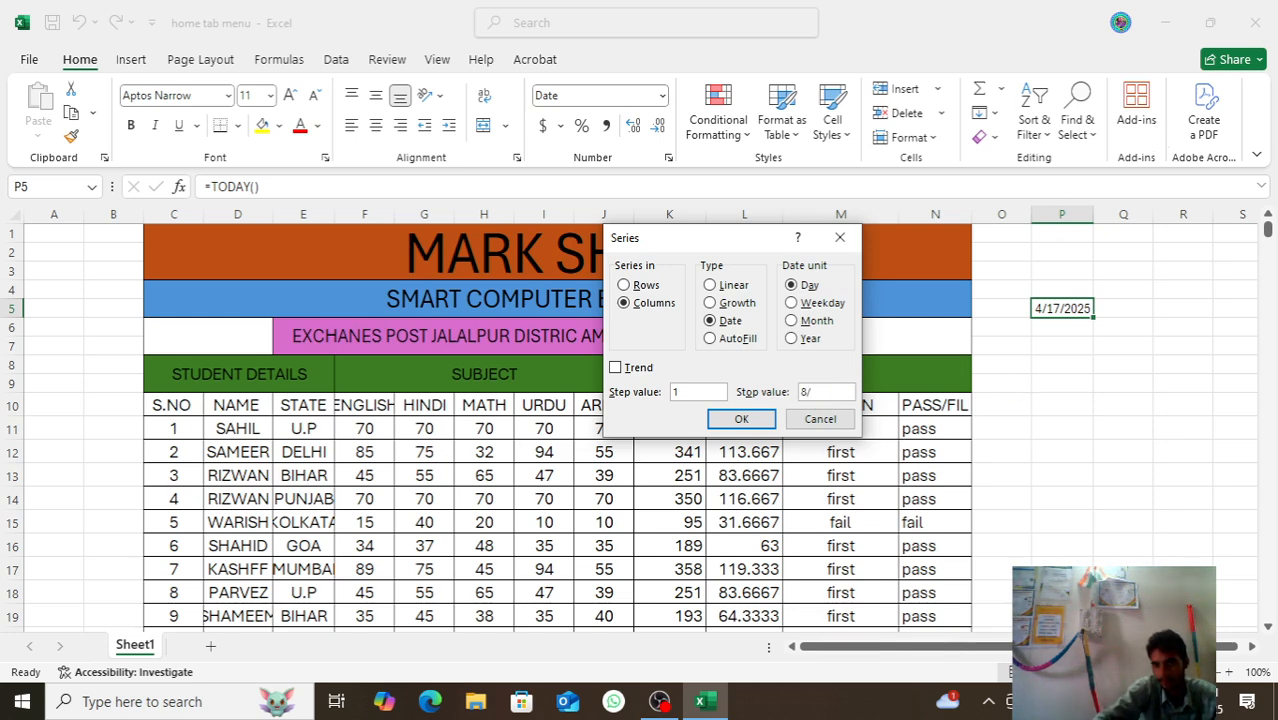
{"action": "type", "text": "1"}
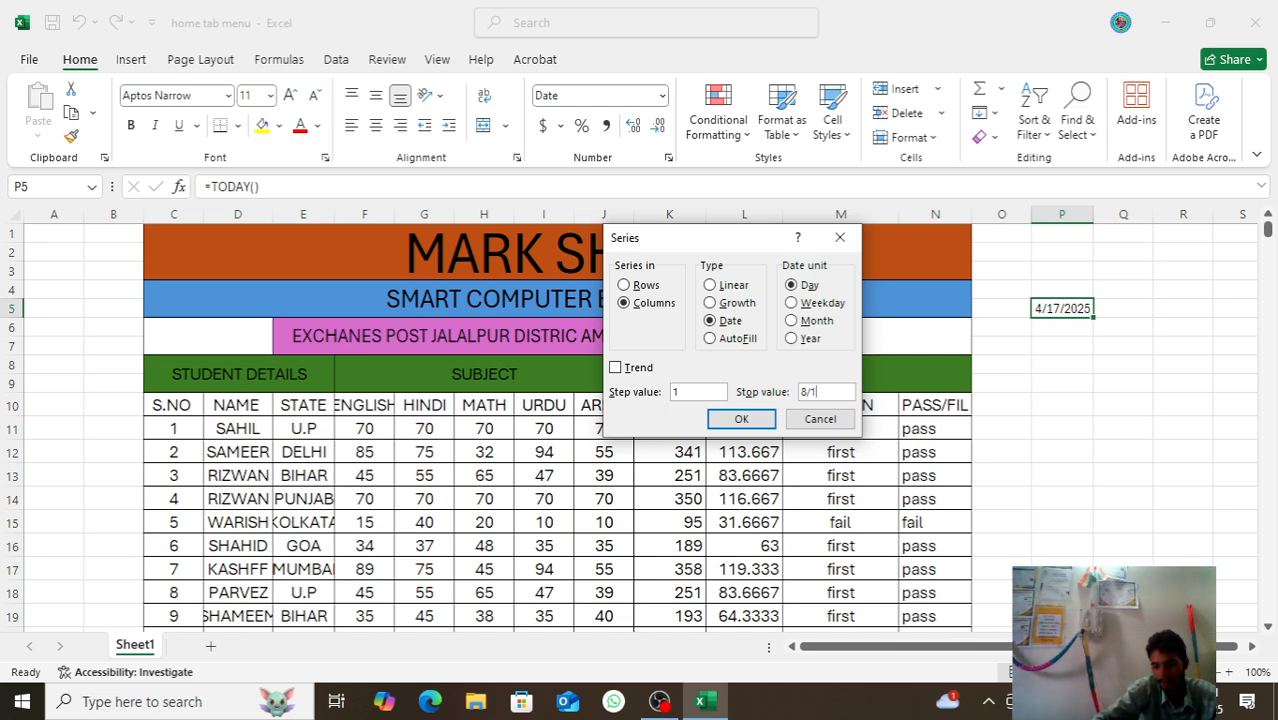
{"action": "type", "text": "5/202"}
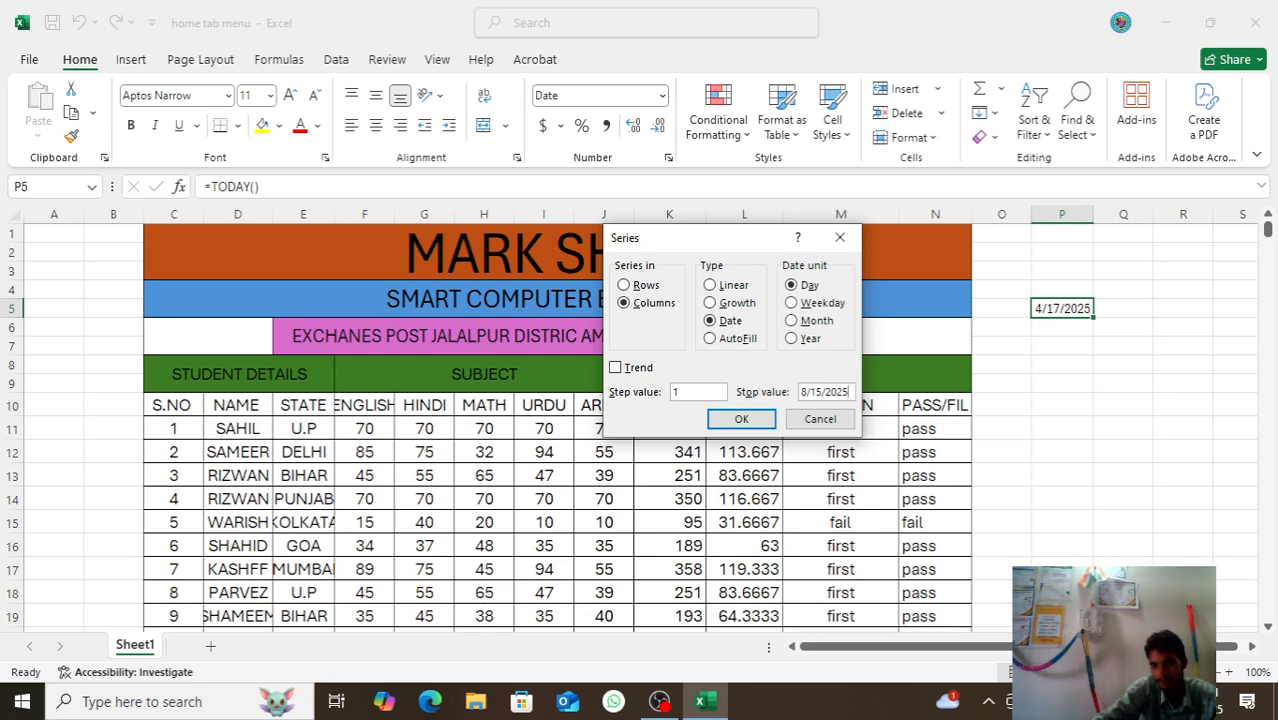
{"action": "type", "text": "5"}
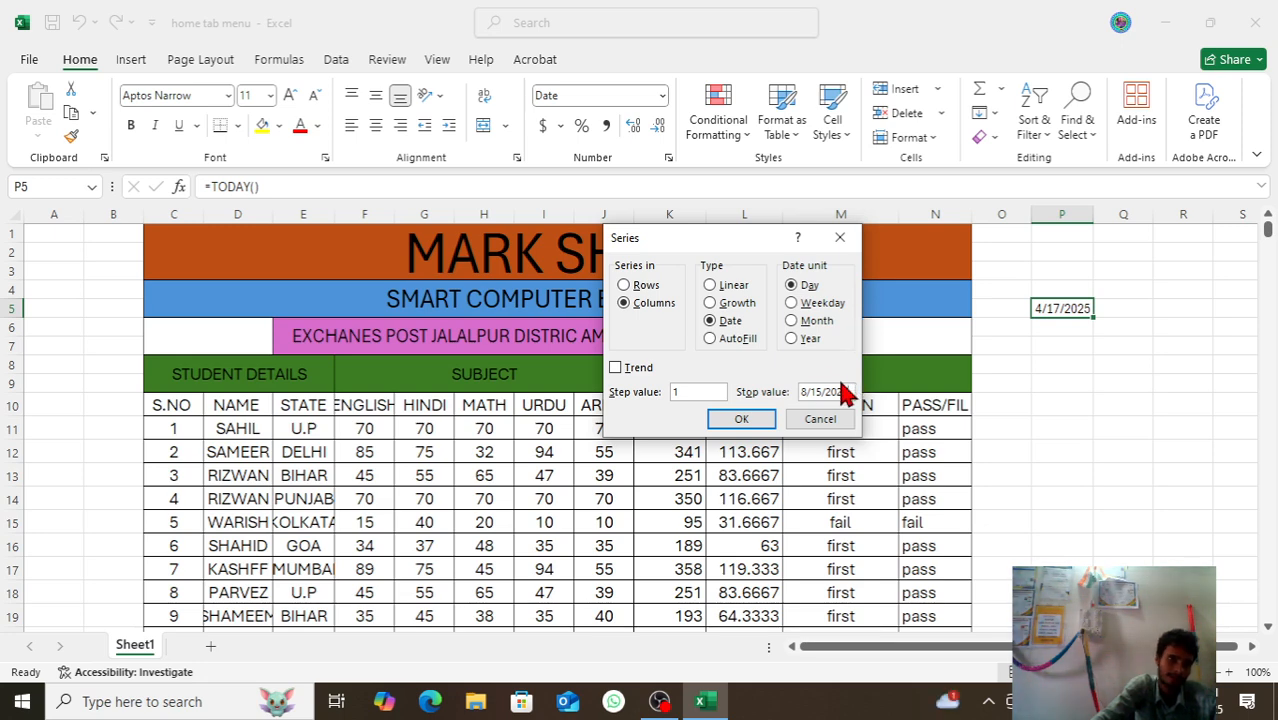
{"action": "left_click", "coordinate": [742, 419]}
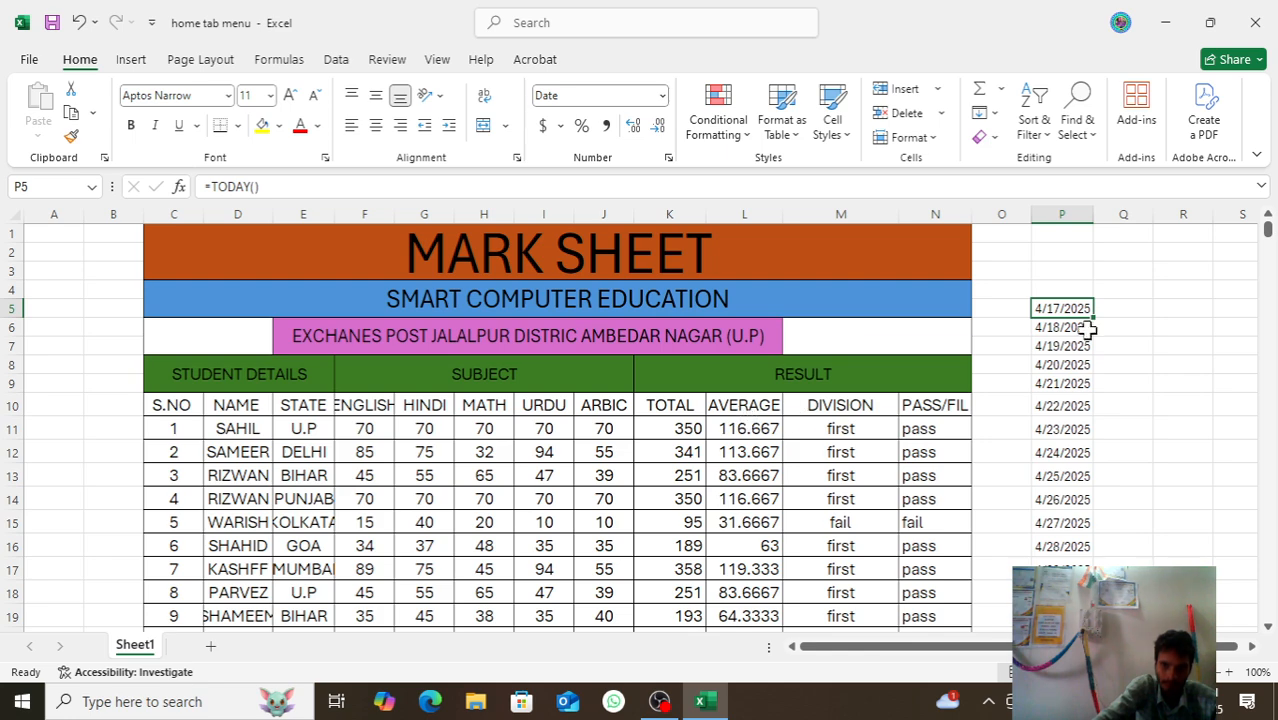
{"action": "scroll", "coordinate": [1066, 456], "scroll_direction": "down", "scroll_amount": 4}
{"action": "scroll", "coordinate": [1066, 456], "scroll_direction": "down", "scroll_amount": 20}
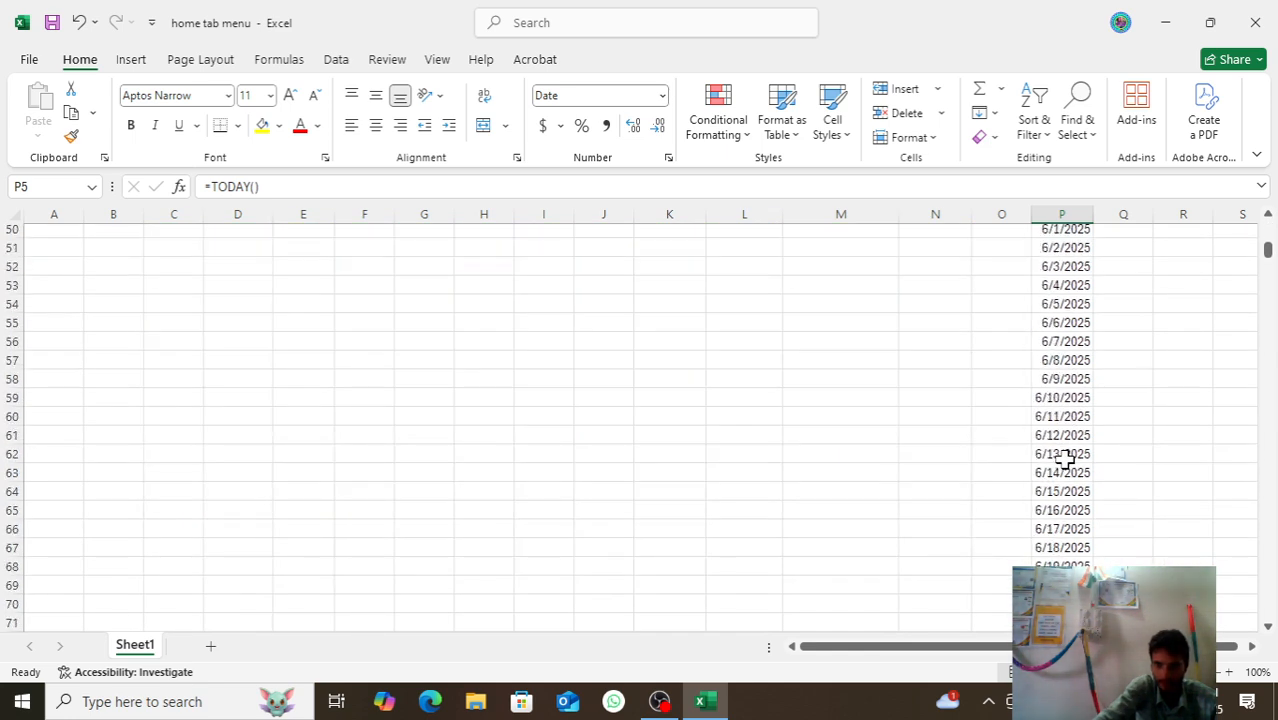
- Examine the date series in column P, from its last date back up to the individual dates near the start
{"action": "scroll", "coordinate": [1064, 457], "scroll_direction": "down", "scroll_amount": 10}
{"action": "scroll", "coordinate": [1064, 450], "scroll_direction": "up", "scroll_amount": 4}
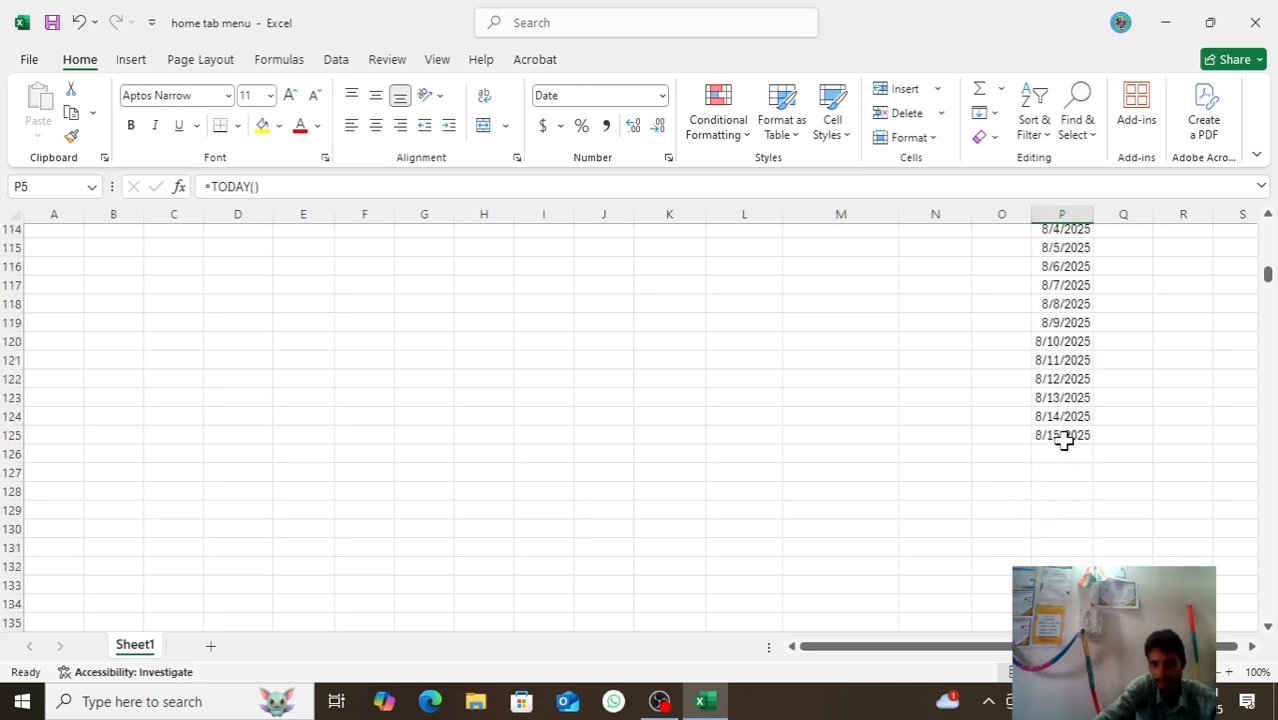
{"action": "scroll", "coordinate": [1064, 436], "scroll_direction": "up", "scroll_amount": 20}
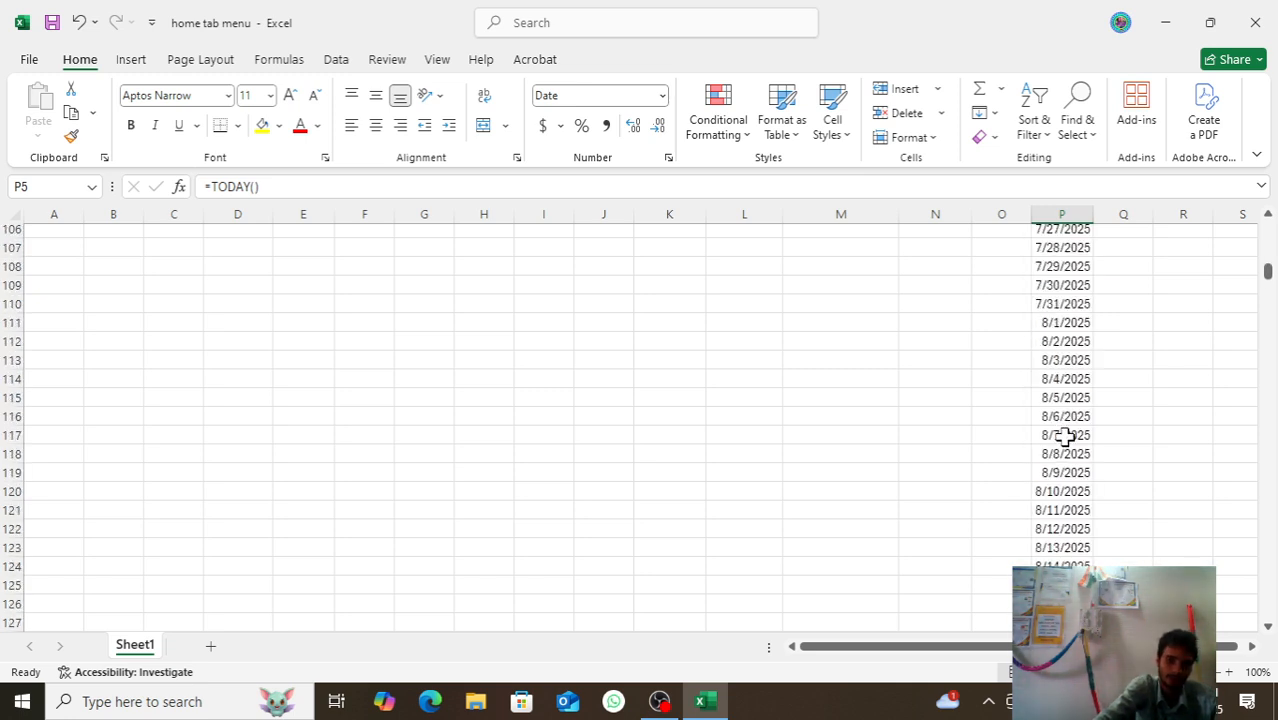
{"action": "scroll", "coordinate": [1064, 436], "scroll_direction": "up", "scroll_amount": 14}
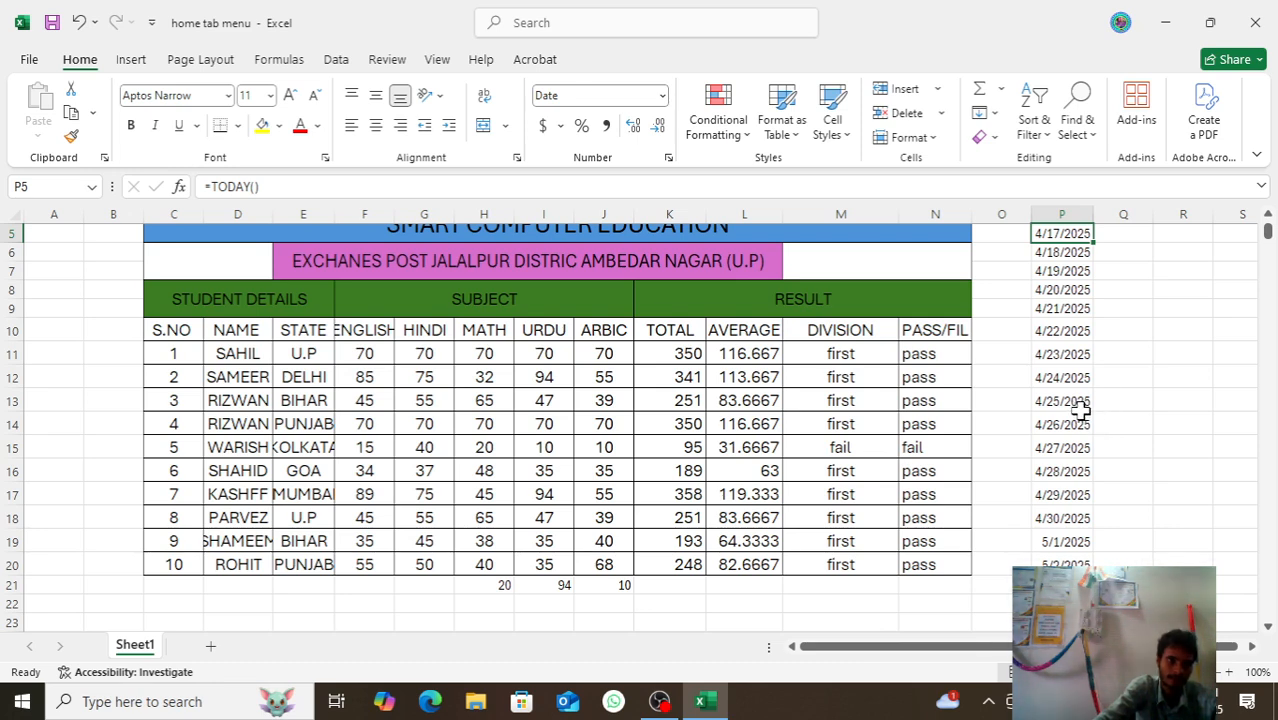
{"action": "scroll", "coordinate": [1081, 410], "scroll_direction": "up", "scroll_amount": 1}
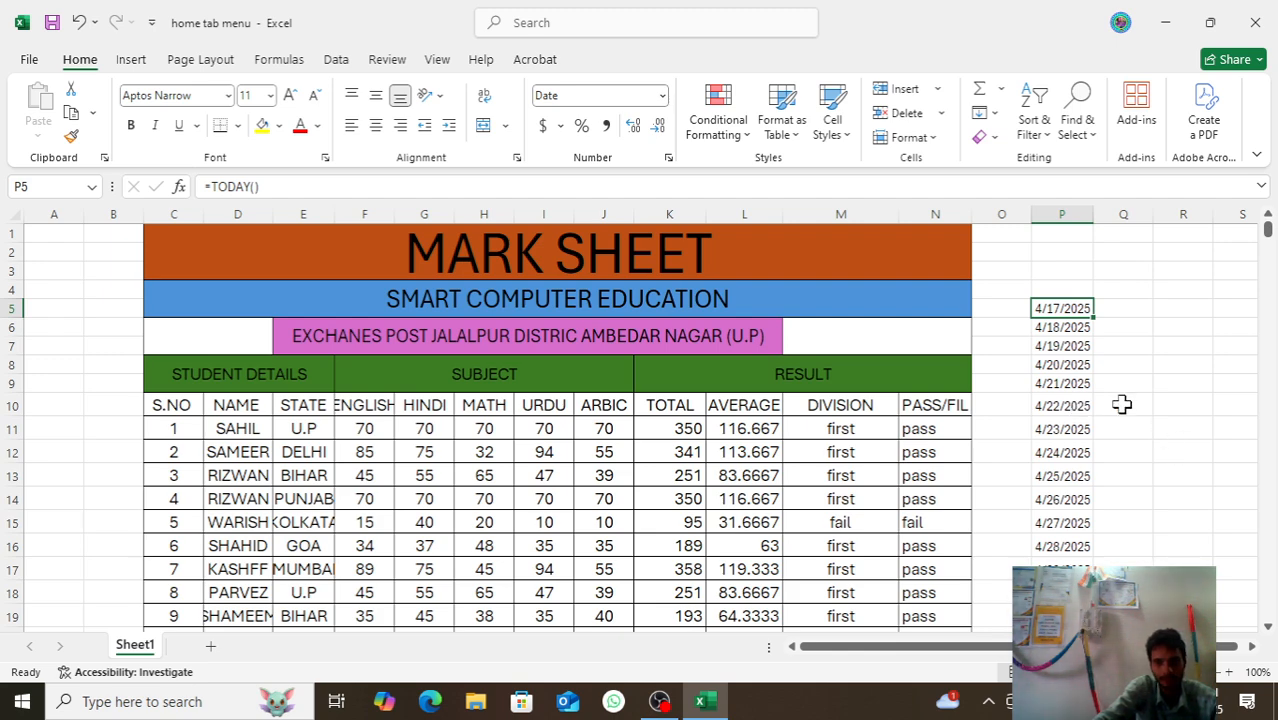
{"action": "left_click", "coordinate": [1072, 362]}
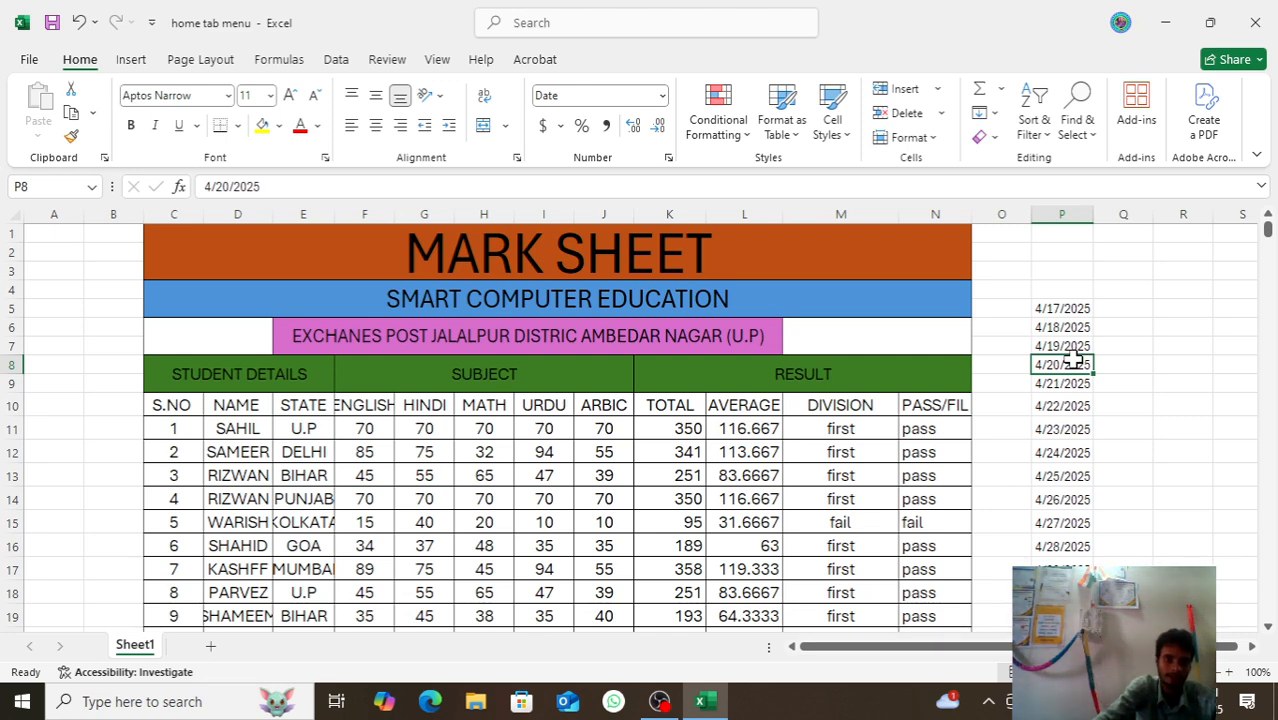
{"action": "left_click", "coordinate": [1072, 431]}
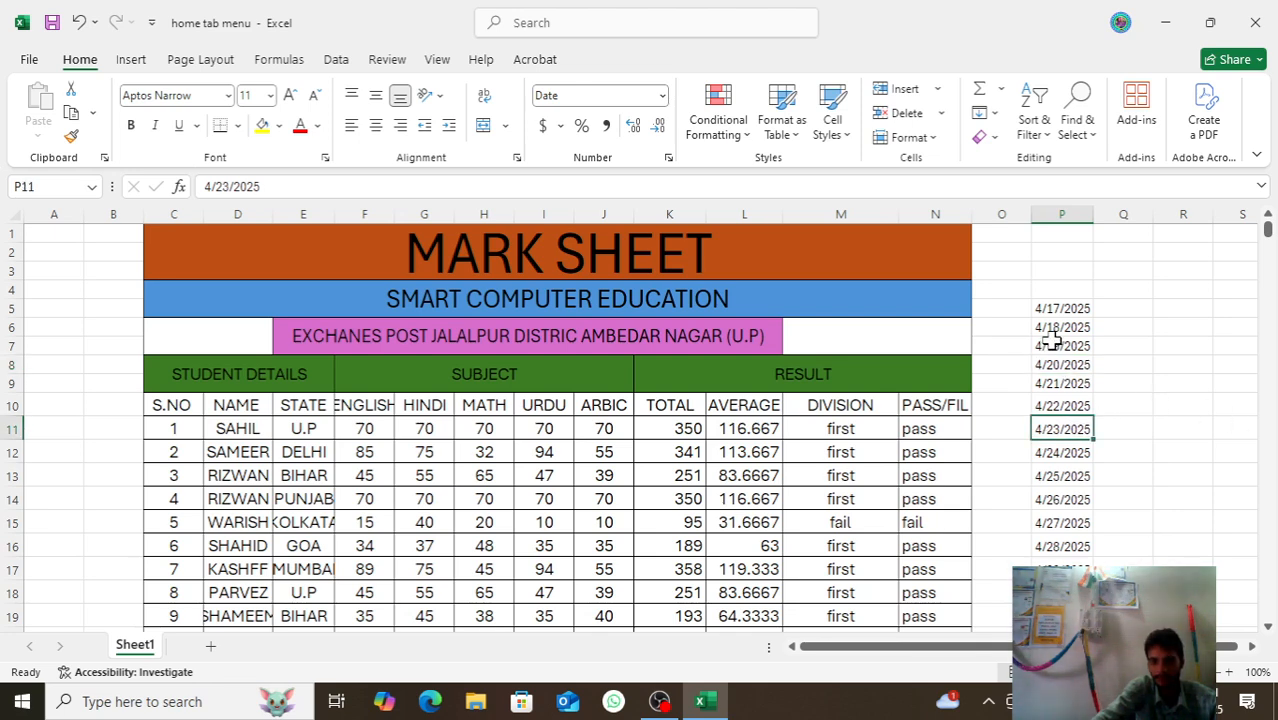
{"action": "left_click", "coordinate": [1046, 450]}
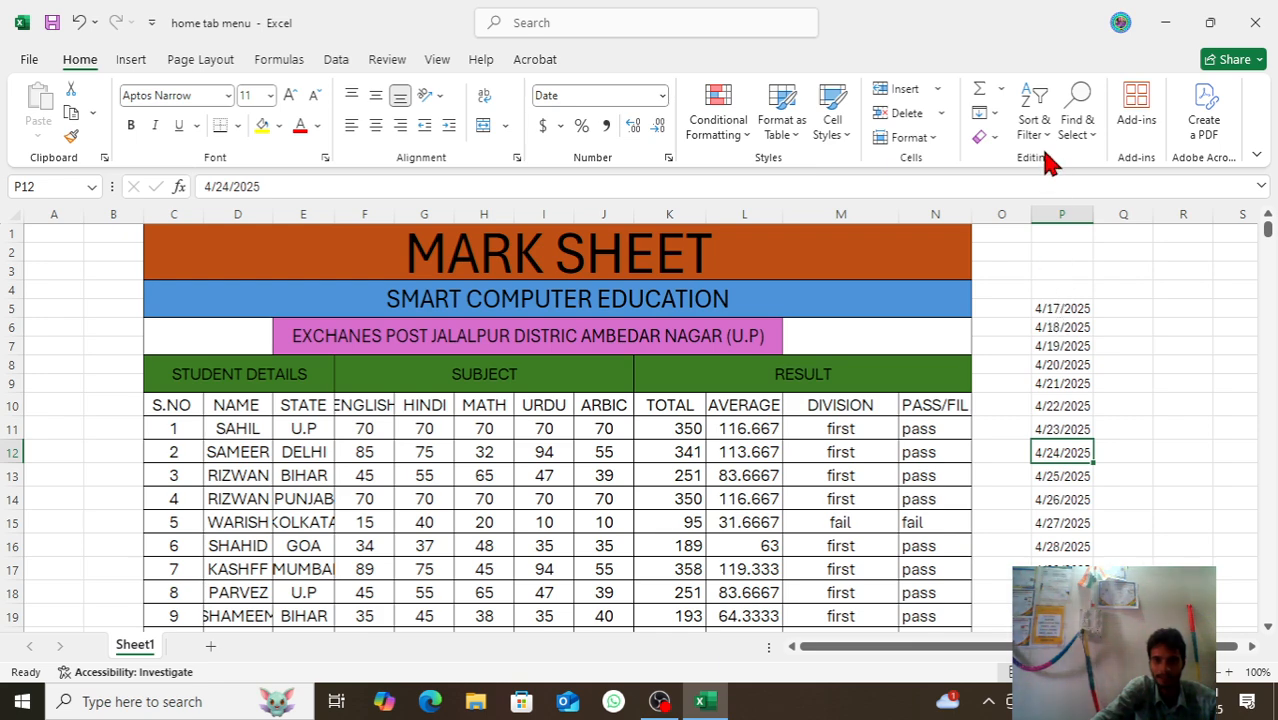
- Try to apply the Fill Justify command to the date in P12
{"action": "left_click", "coordinate": [986, 112]}
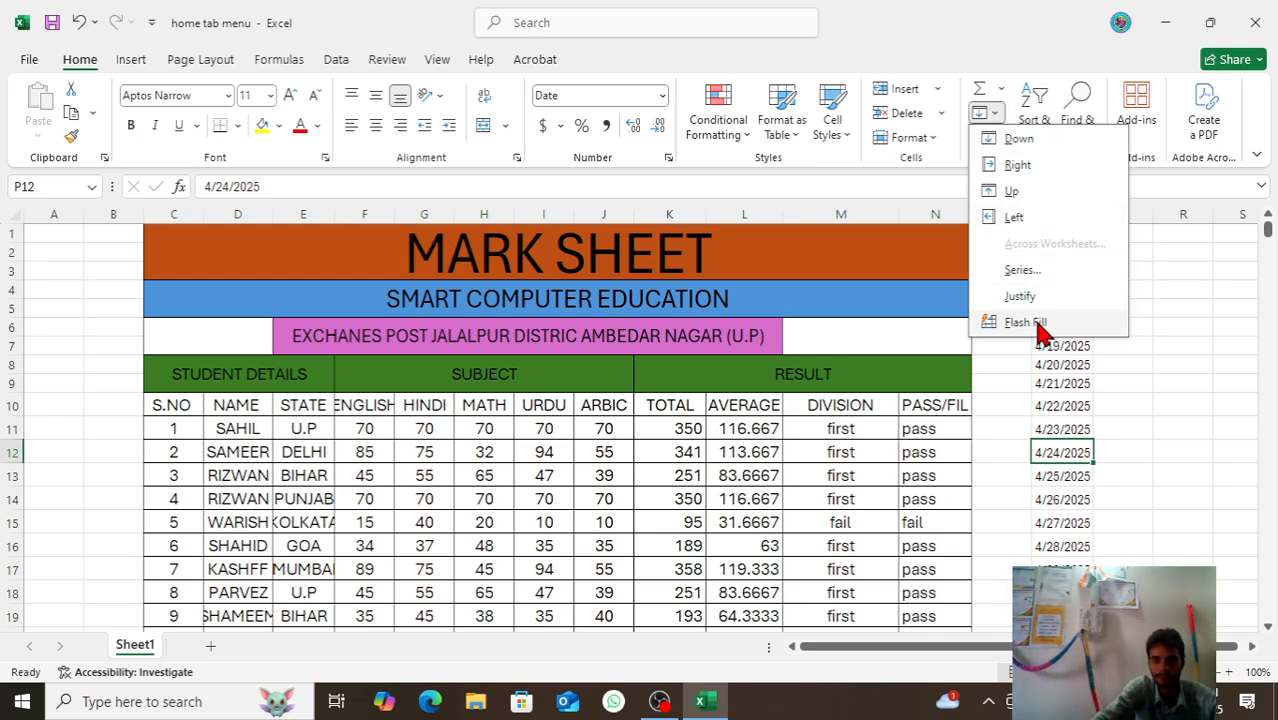
{"action": "left_click", "coordinate": [1021, 296]}
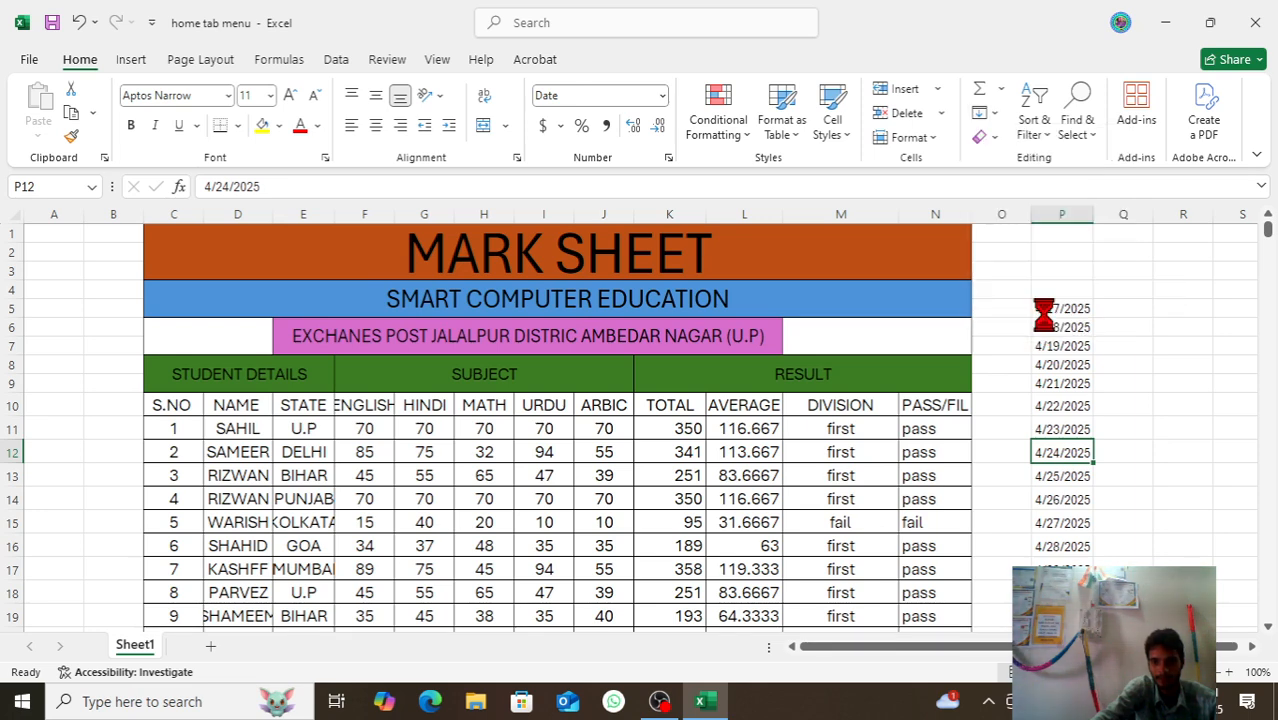
{"action": "left_click", "coordinate": [646, 404]}
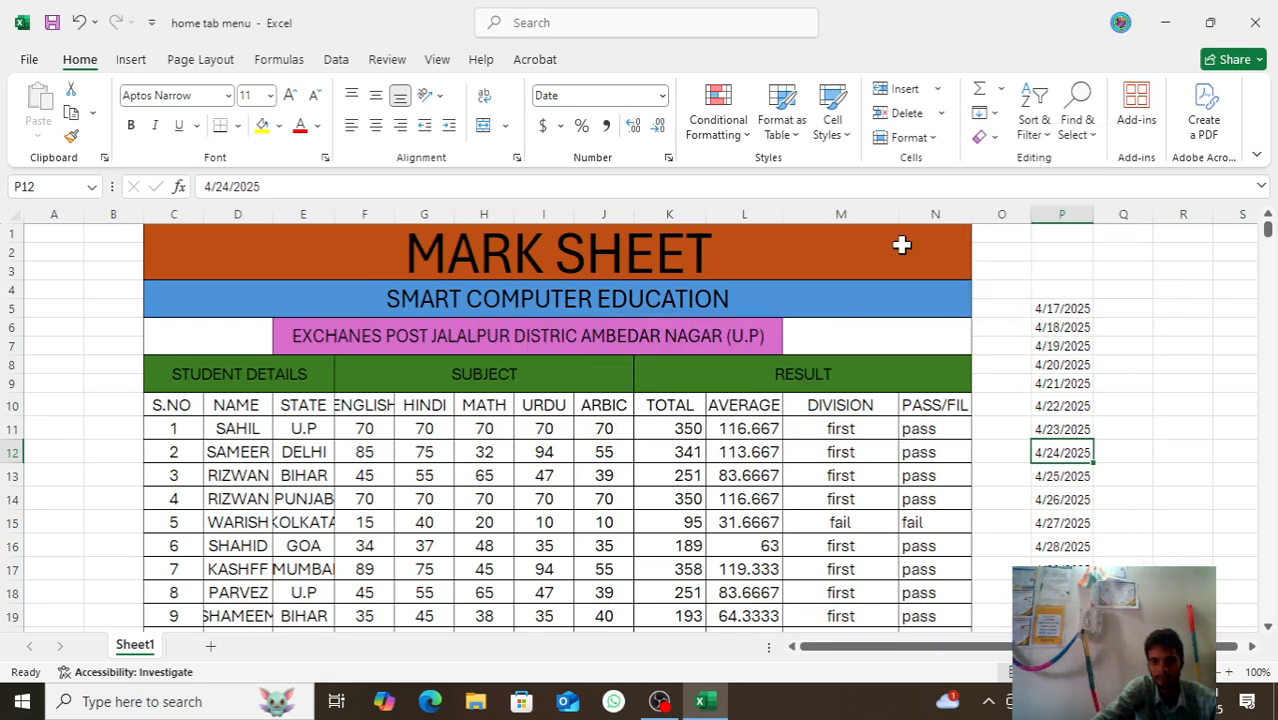
{"action": "left_click", "coordinate": [996, 113]}
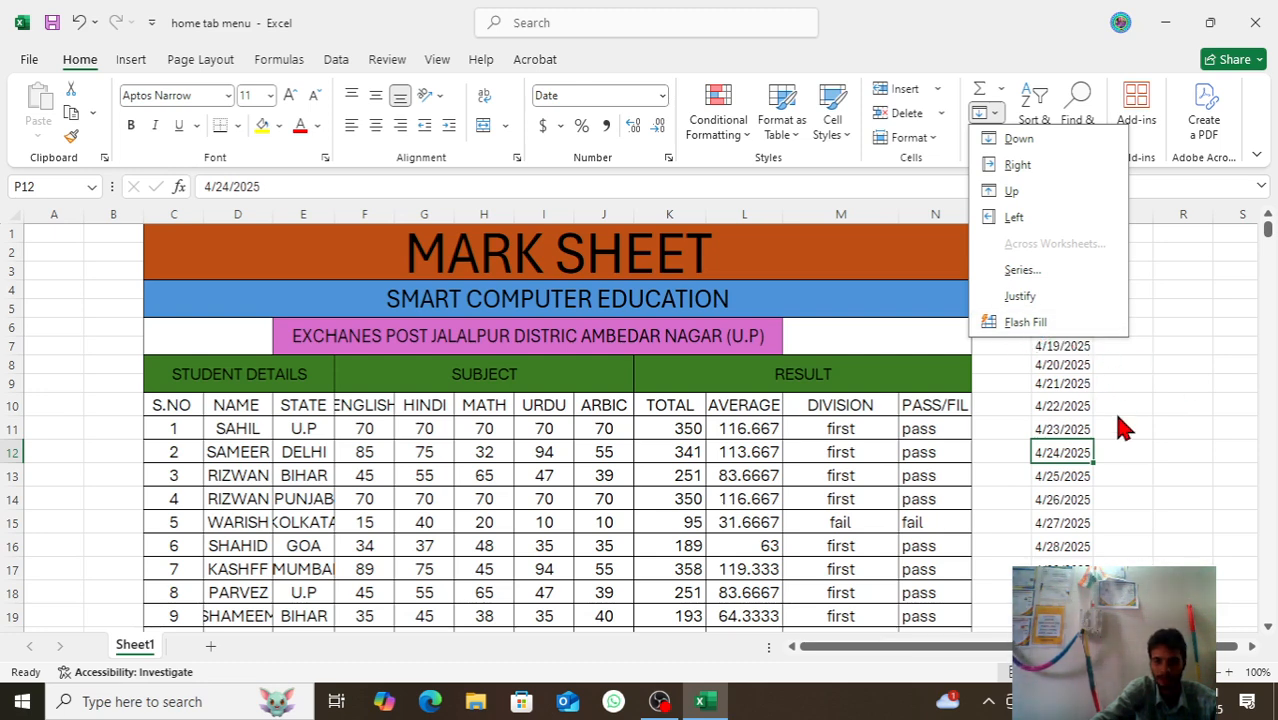
{"action": "left_click", "coordinate": [1129, 458]}
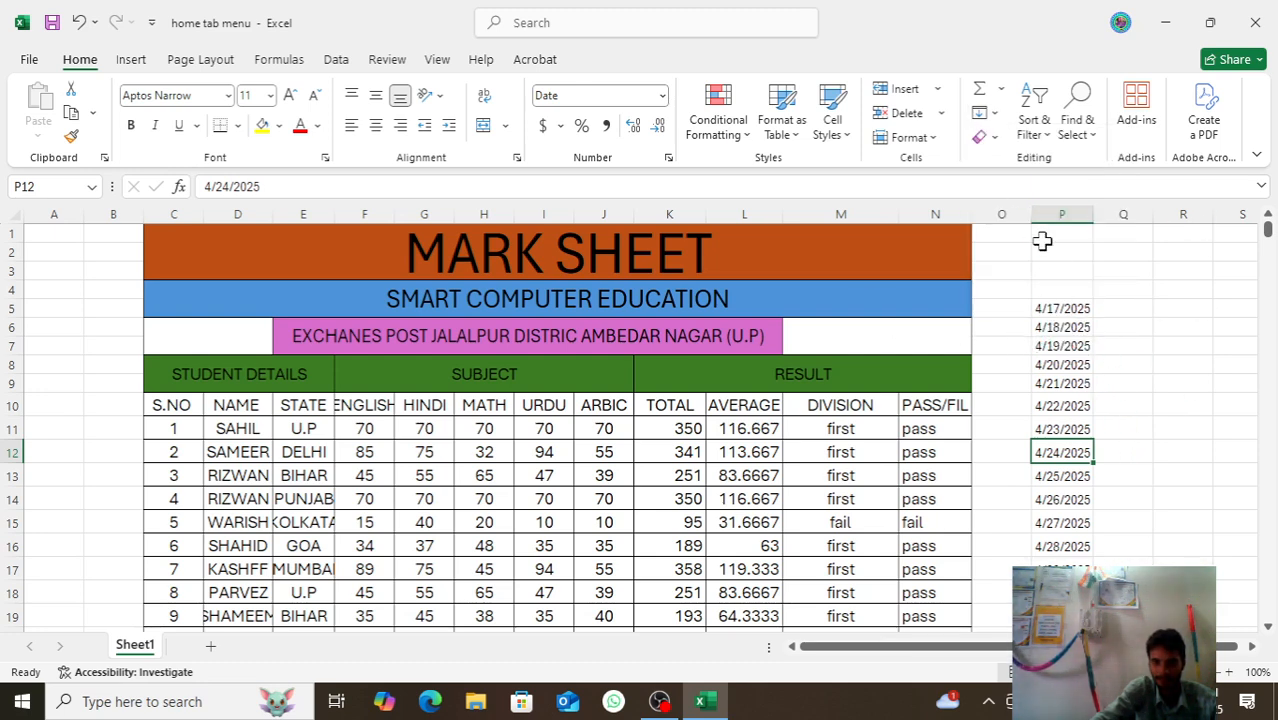
- Add a new worksheet and enter the headers name, upper case, lowercase and proper case in A1:D1
{"action": "left_click", "coordinate": [214, 648]}
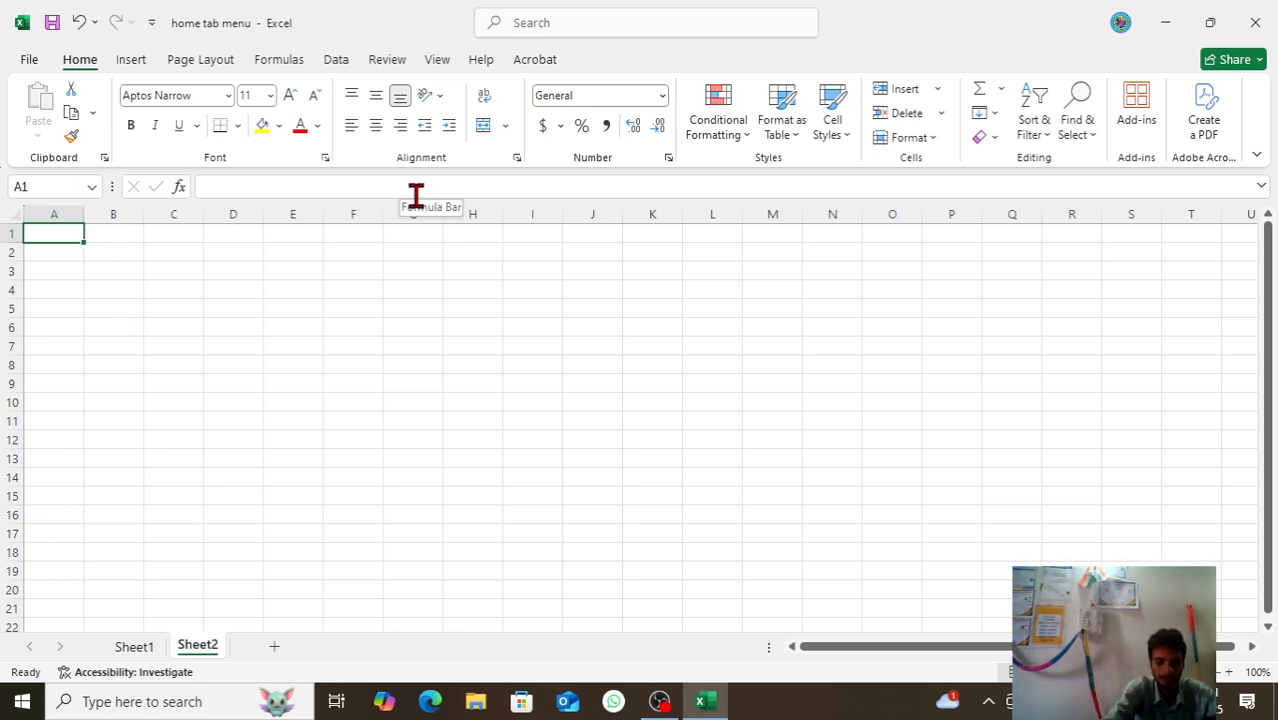
{"action": "type", "text": "name"}
{"action": "key", "text": "Tab"}
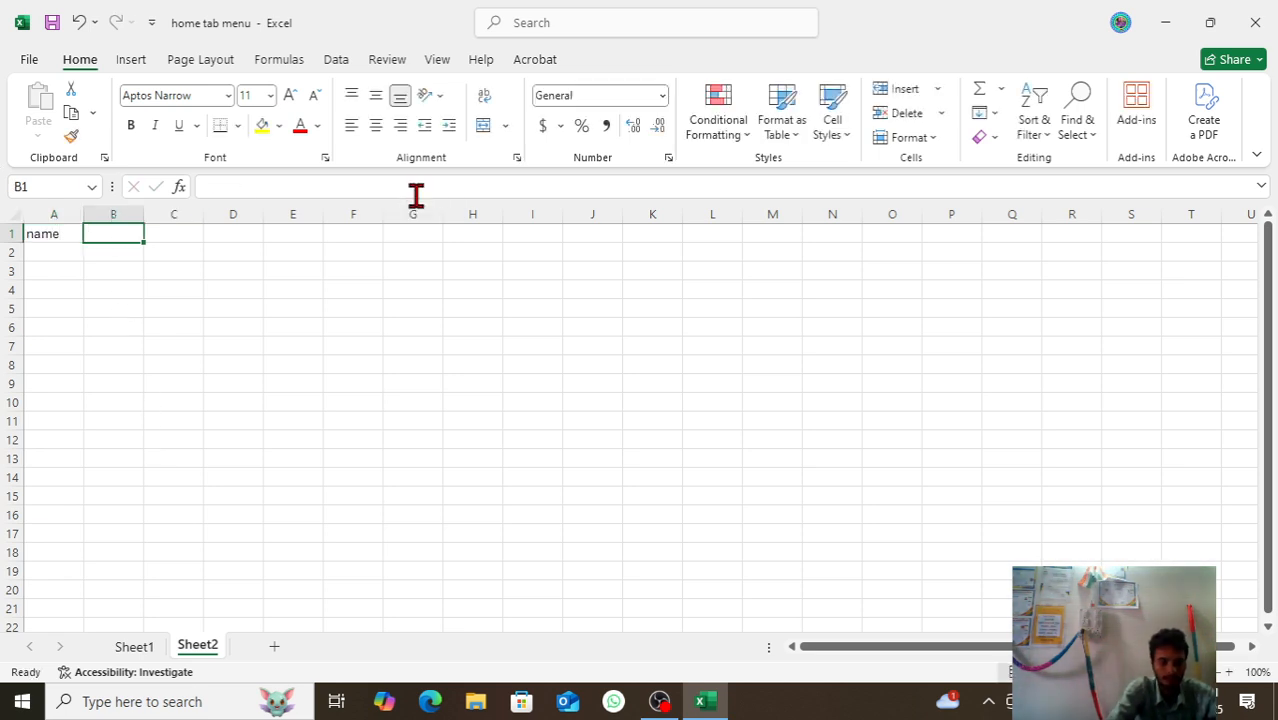
{"action": "type", "text": "upper case"}
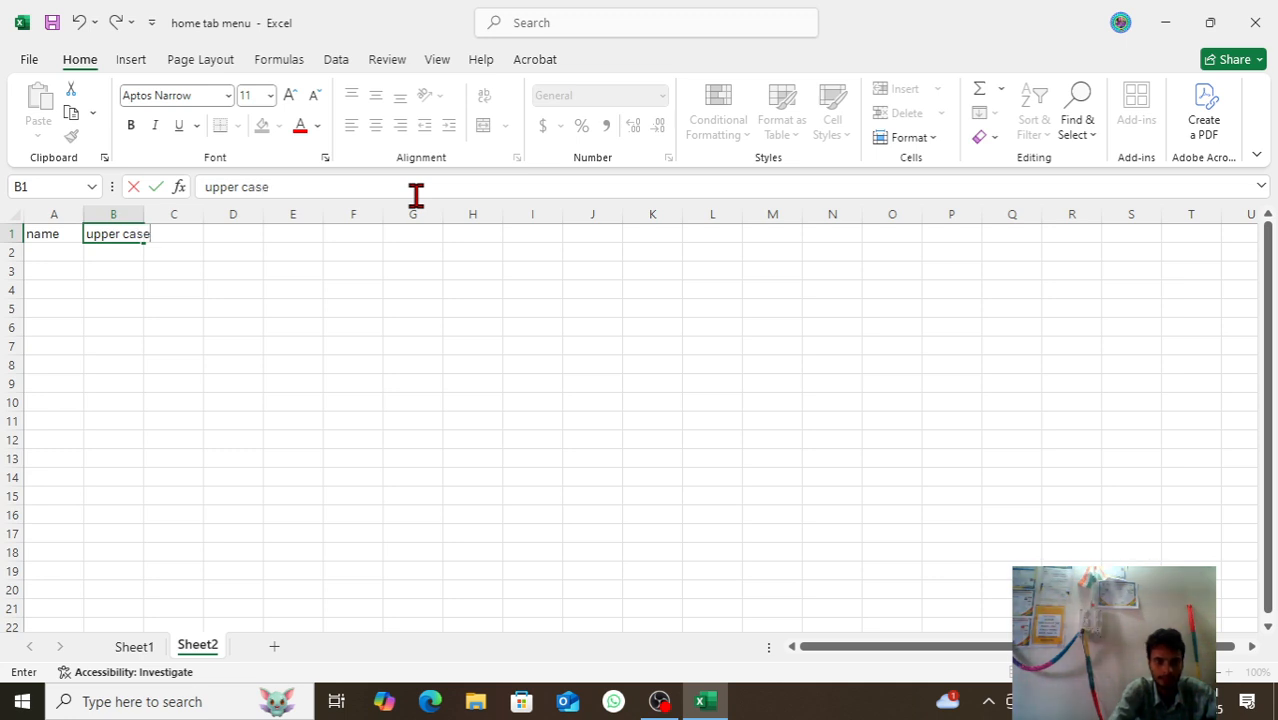
{"action": "key", "text": "Tab"}
{"action": "type", "text": "low"}
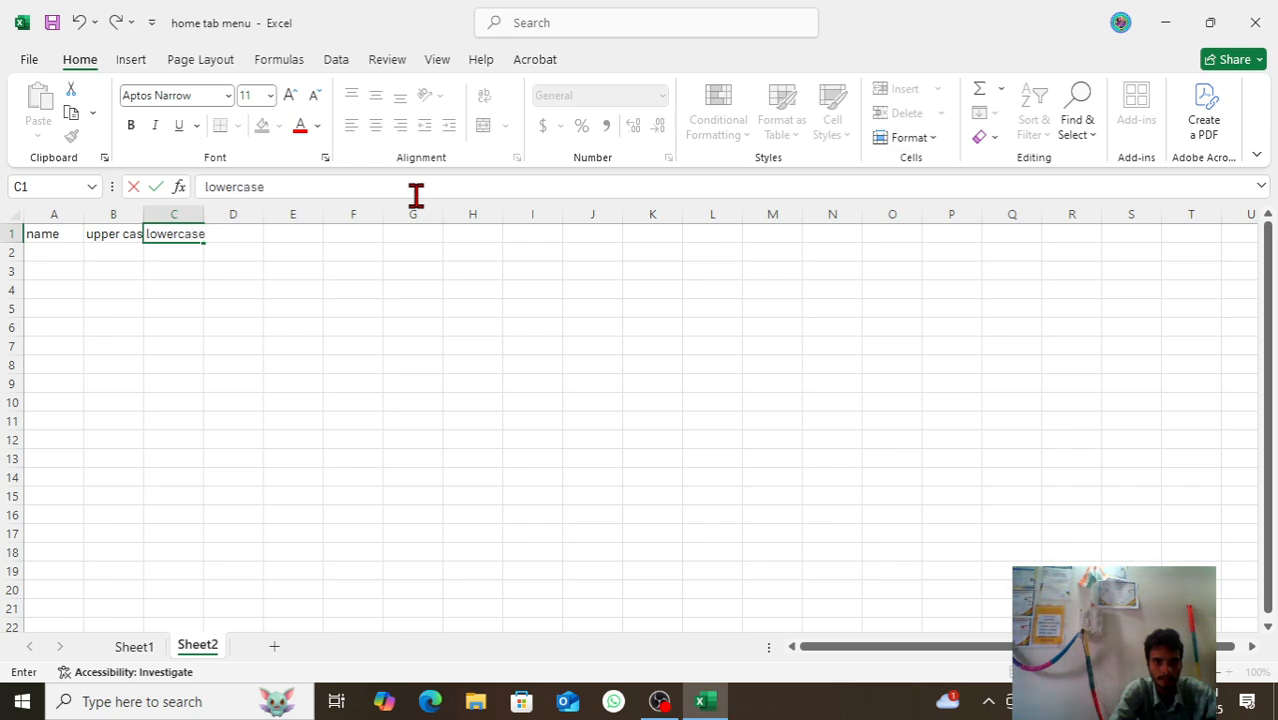
{"action": "key", "text": "Tab"}
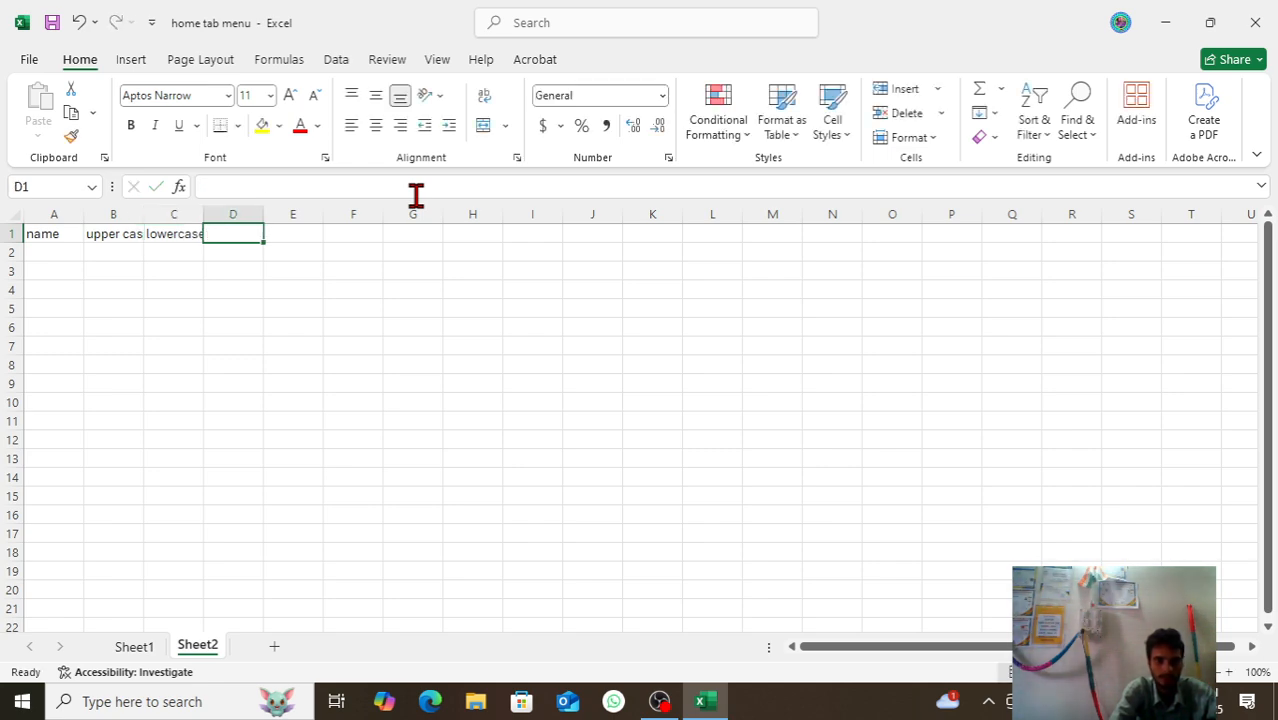
{"action": "type", "text": "proper case"}
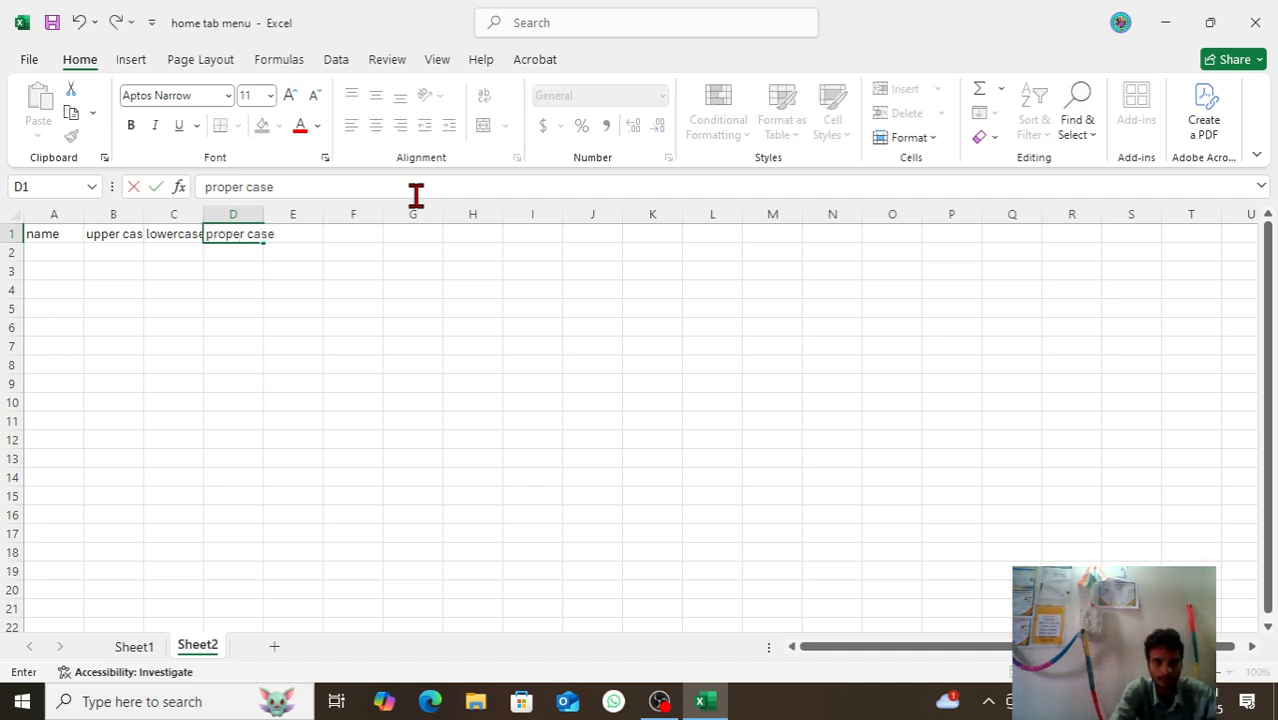
{"action": "key", "text": "Return"}
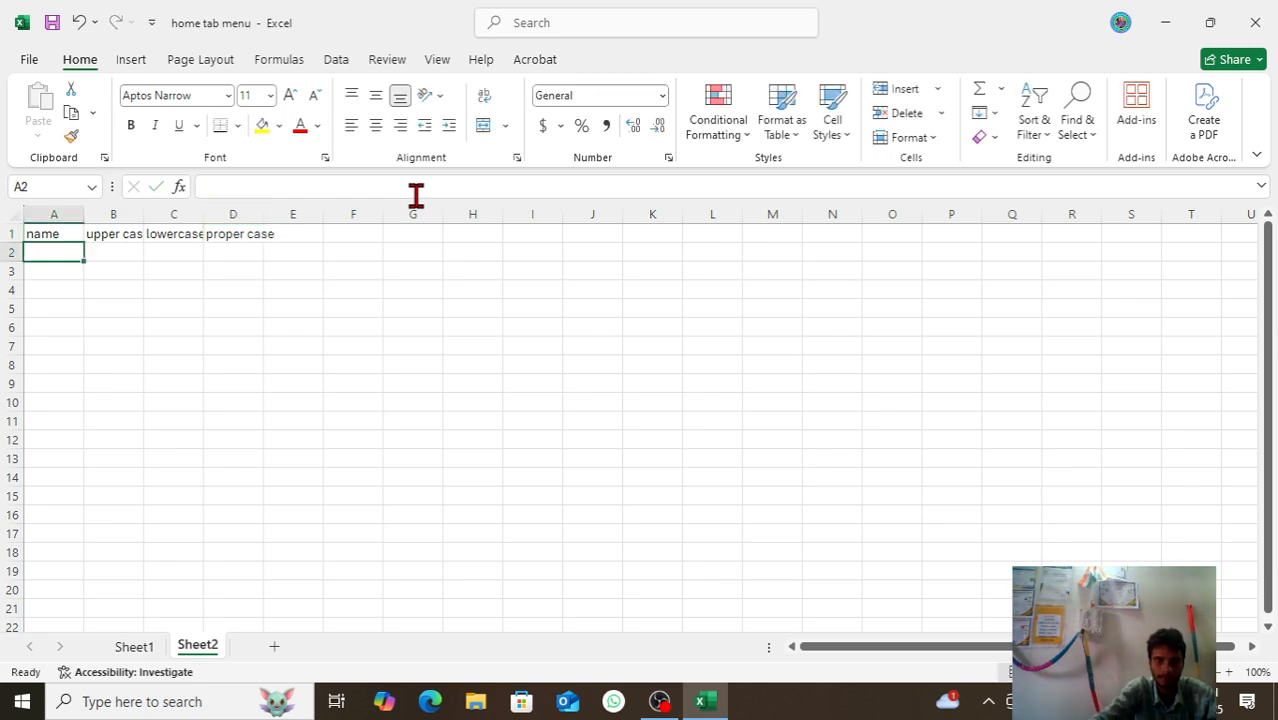
- Autofit the widths of columns B, C and D to their header text
{"action": "left_click", "coordinate": [118, 238]}
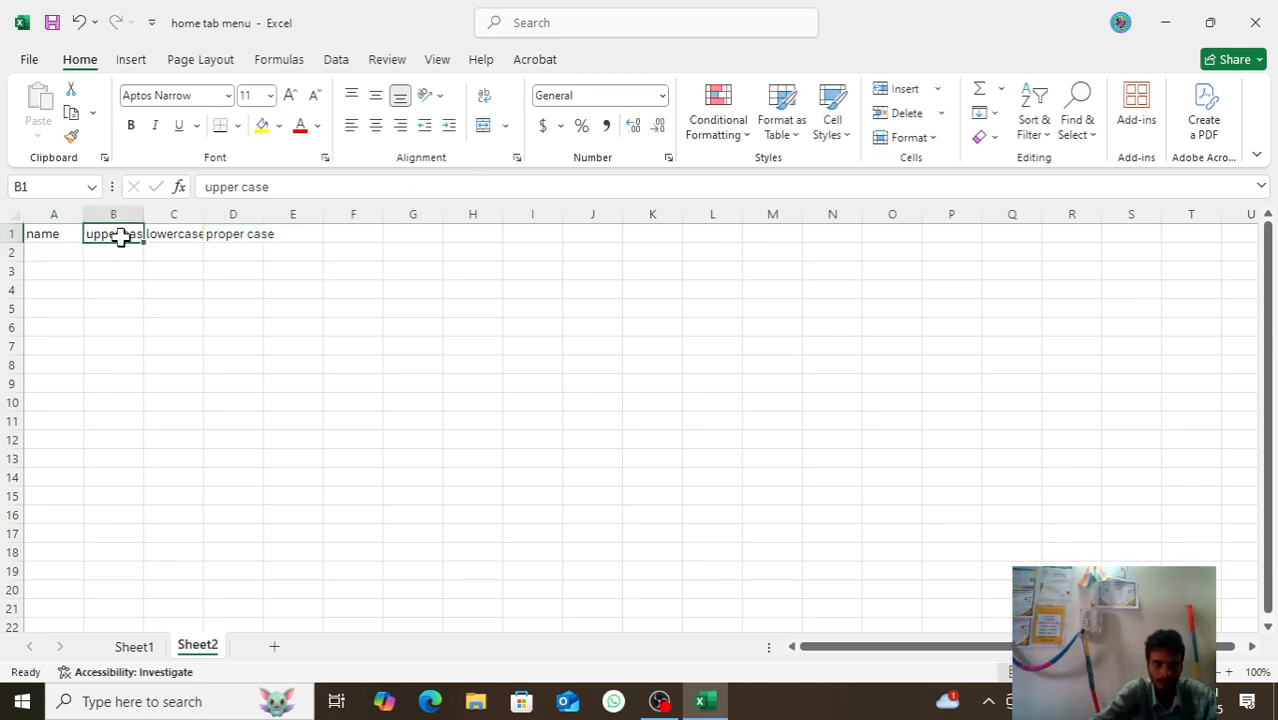
{"action": "double_click", "coordinate": [142, 219]}
{"action": "left_click", "coordinate": [165, 251]}
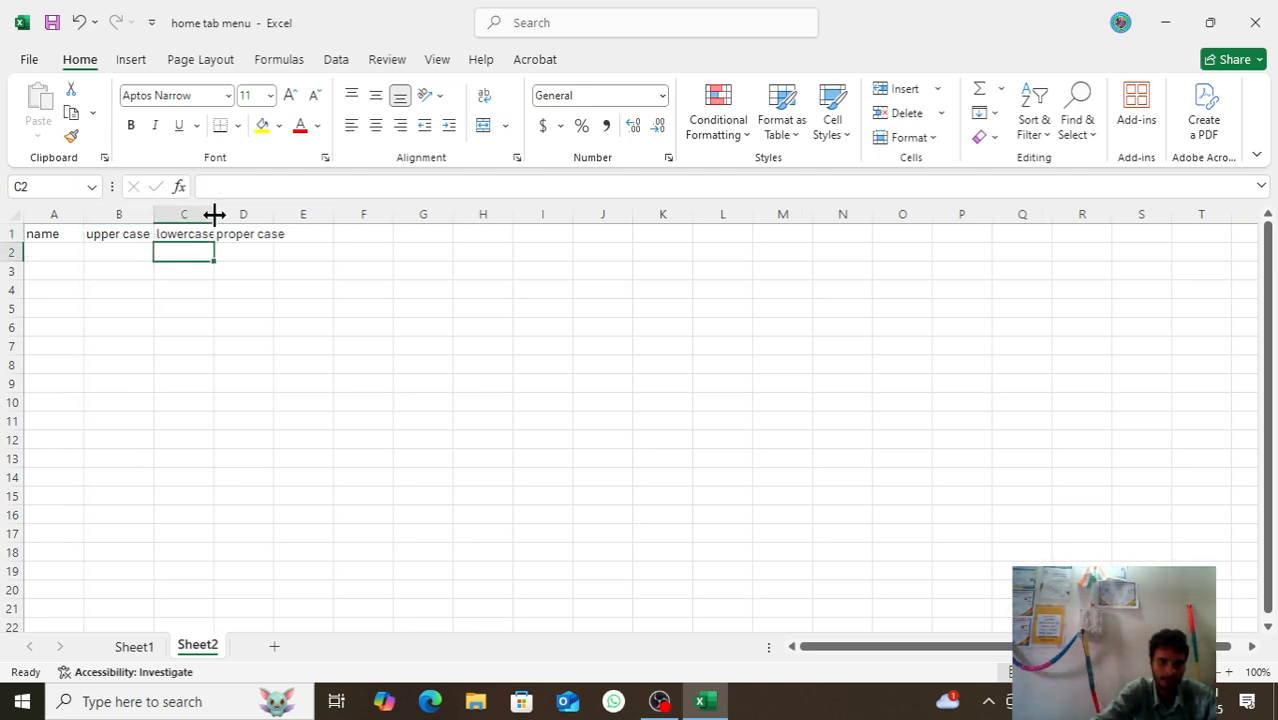
{"action": "double_click", "coordinate": [214, 214]}
{"action": "left_click", "coordinate": [254, 254]}
{"action": "double_click", "coordinate": [277, 214]}
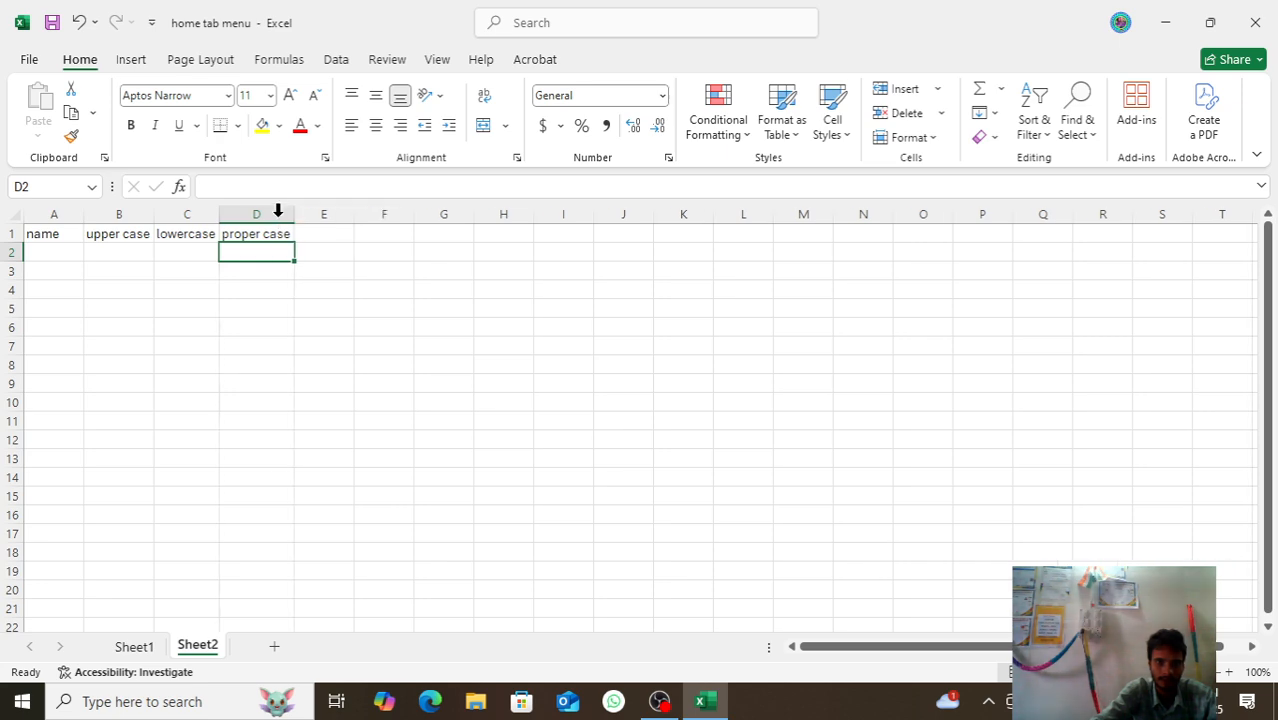
{"action": "left_click", "coordinate": [248, 346]}
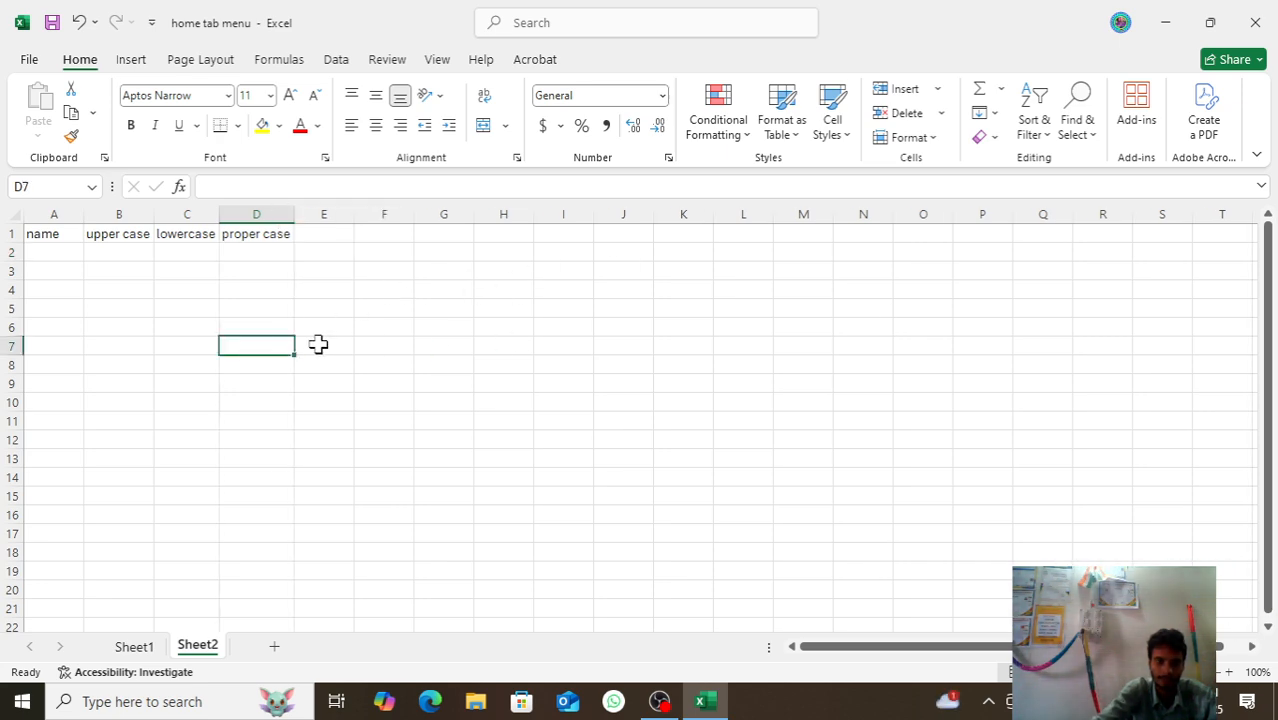
{"action": "left_click", "coordinate": [177, 380]}
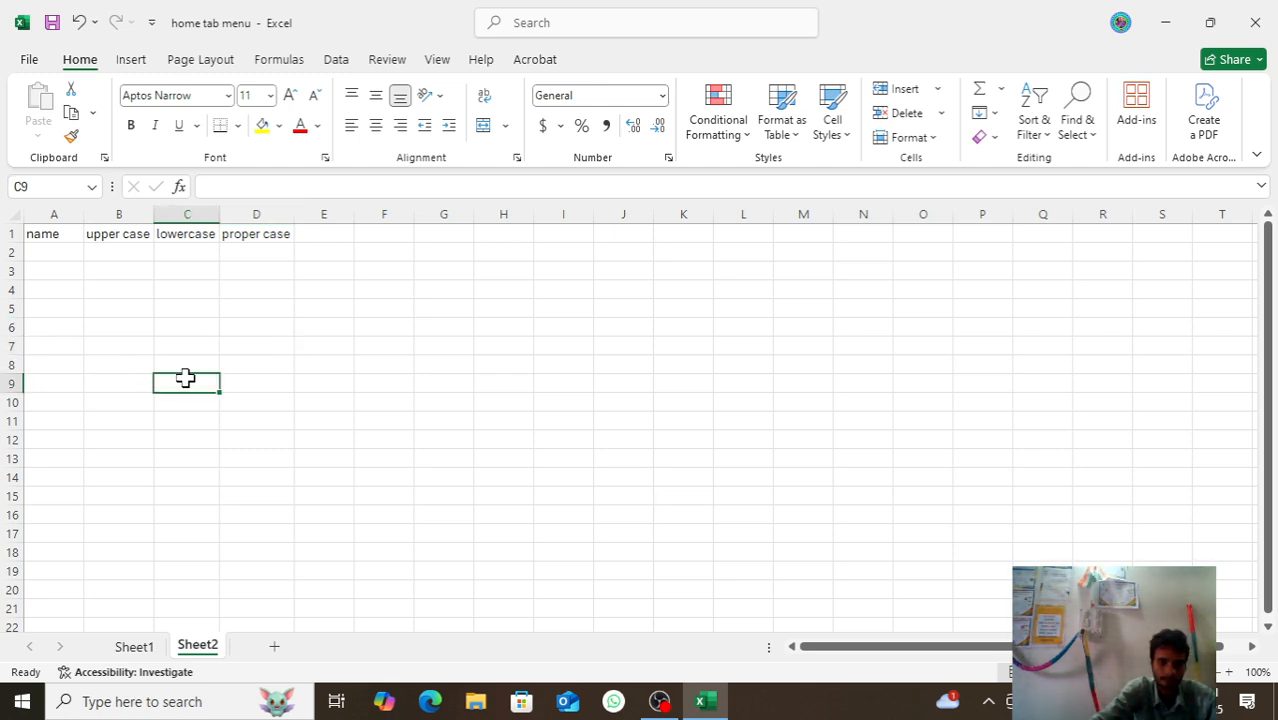
- Open Sheet2's code module and create a Worksheet SelectionChange event procedure
{"action": "right_click", "coordinate": [197, 654]}
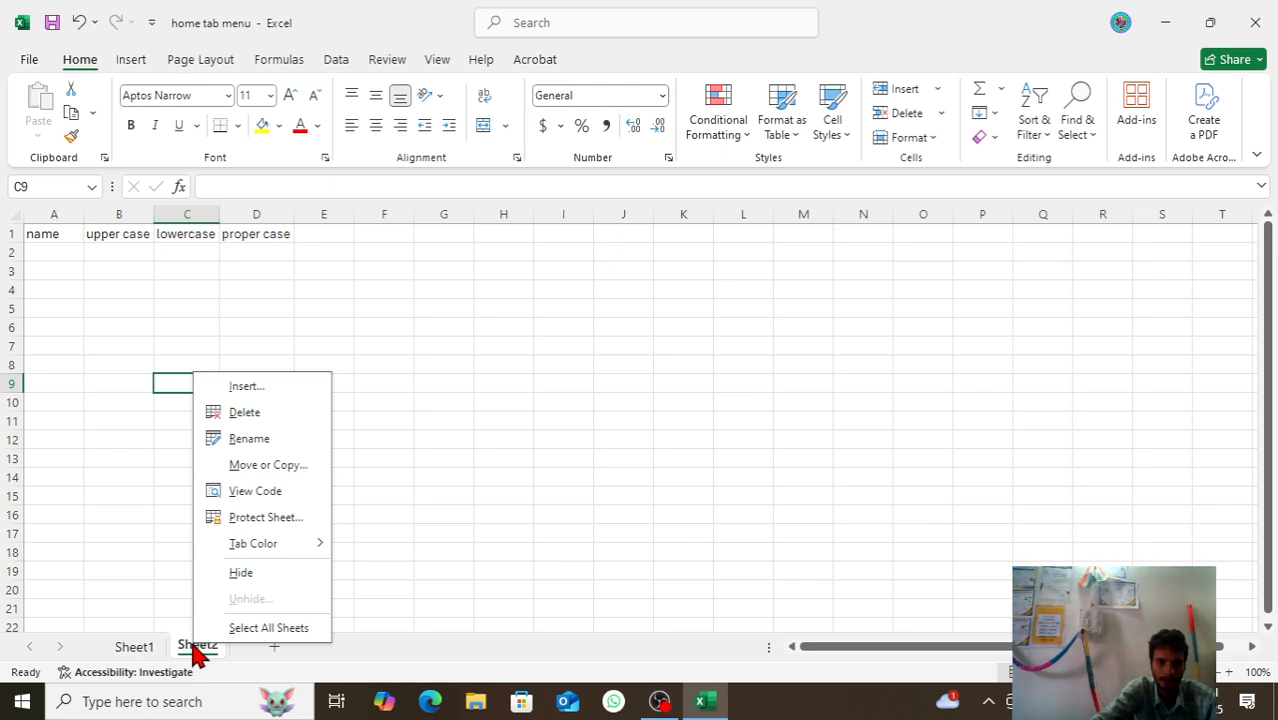
{"action": "left_click", "coordinate": [245, 492]}
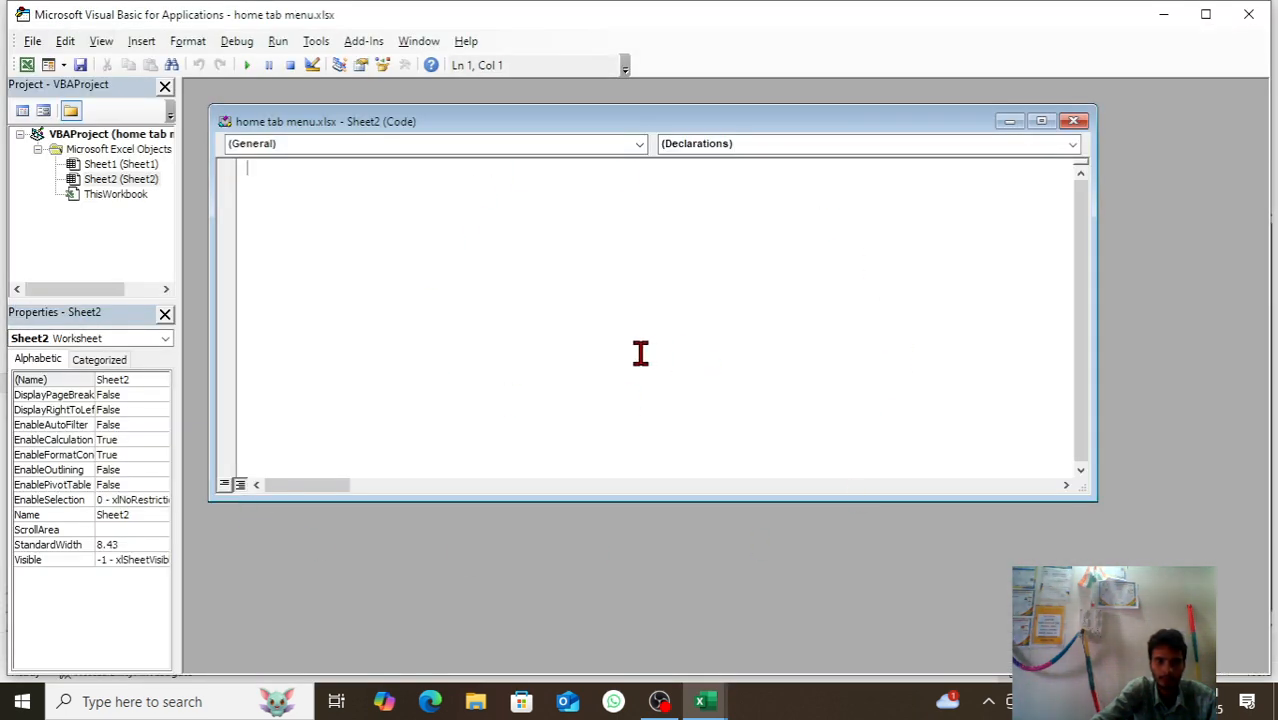
{"action": "left_click", "coordinate": [641, 145]}
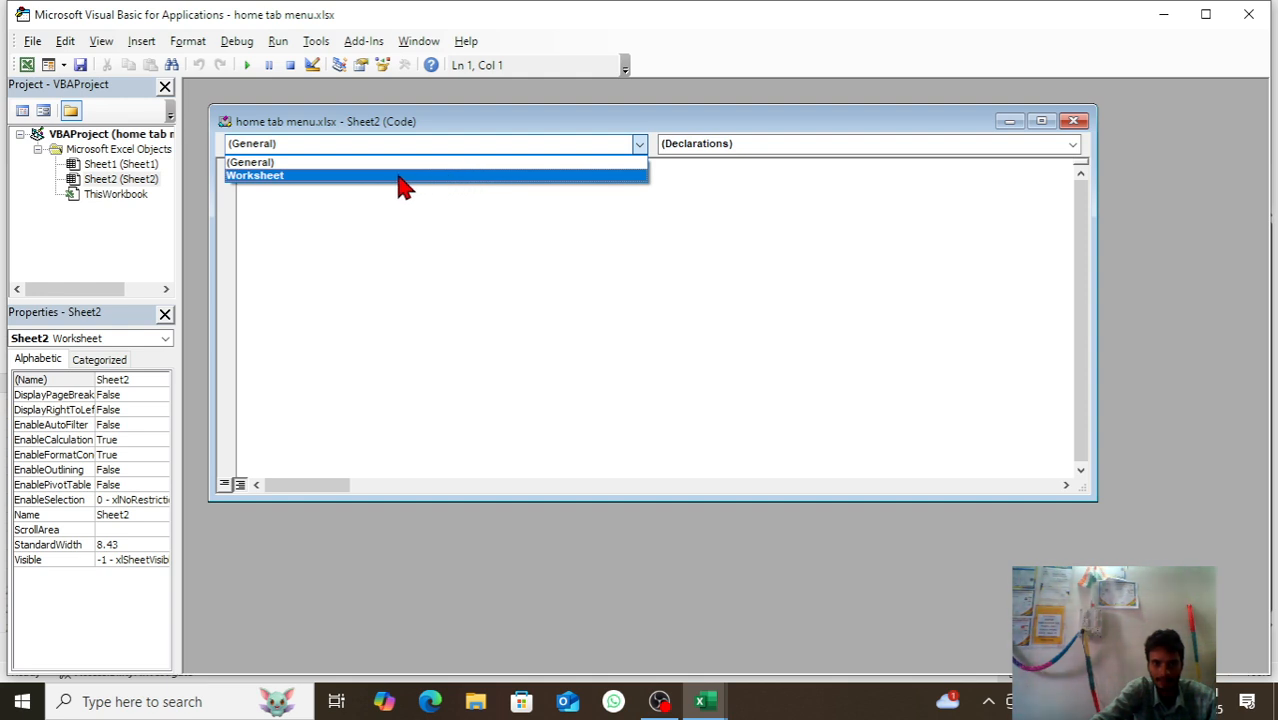
{"action": "left_click", "coordinate": [364, 178]}
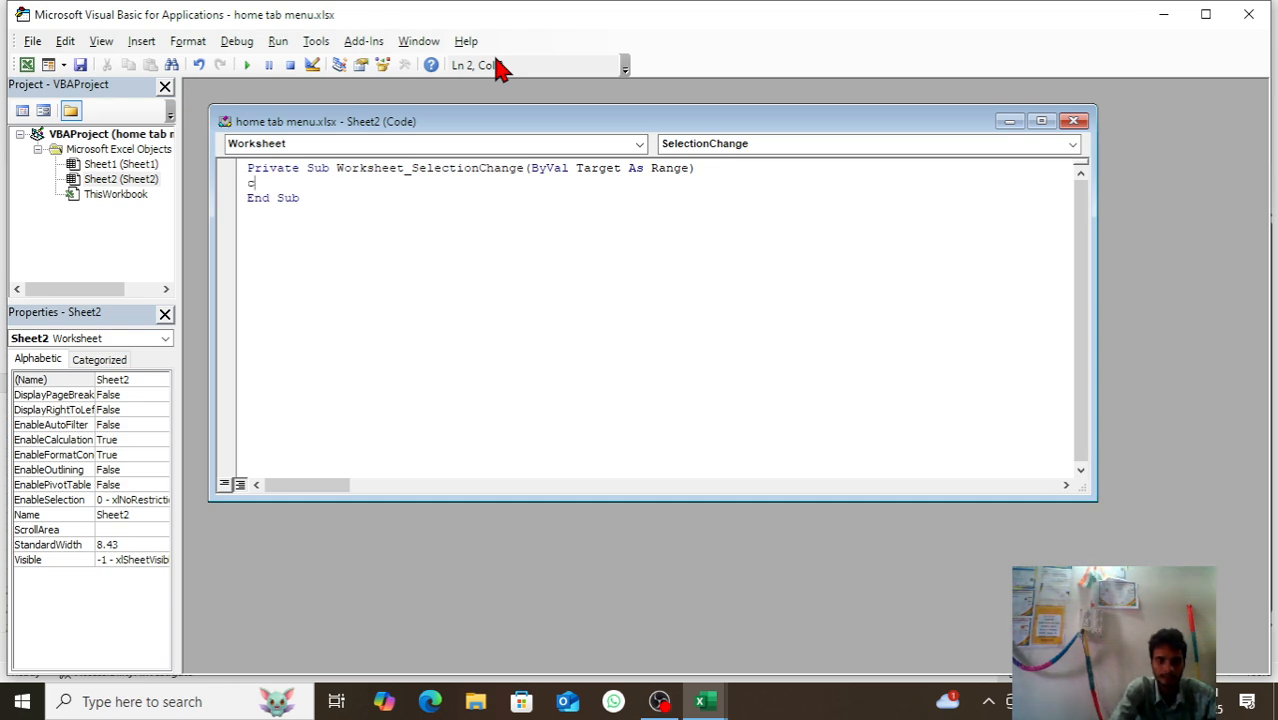
- Write the statement cells.EntireColumn.AutoFit inside the Worksheet_SelectionChange procedure
{"action": "type", "text": "cells"}
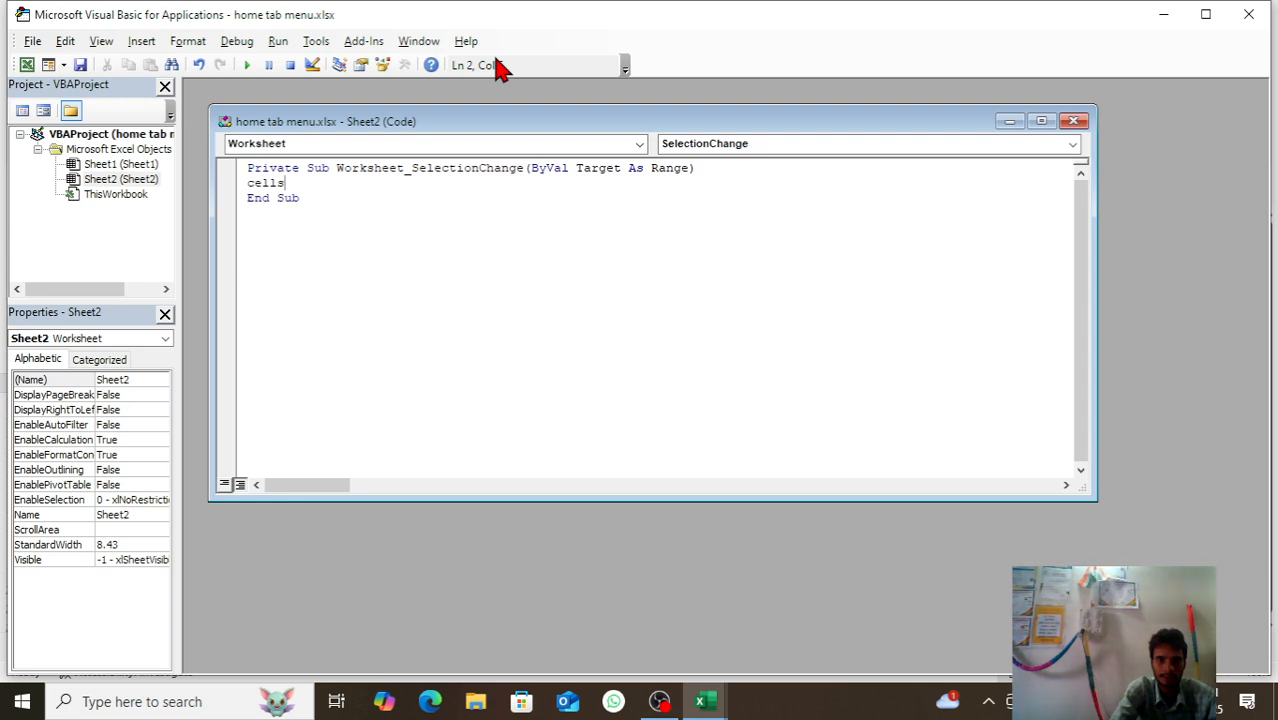
{"action": "type", "text": "."}
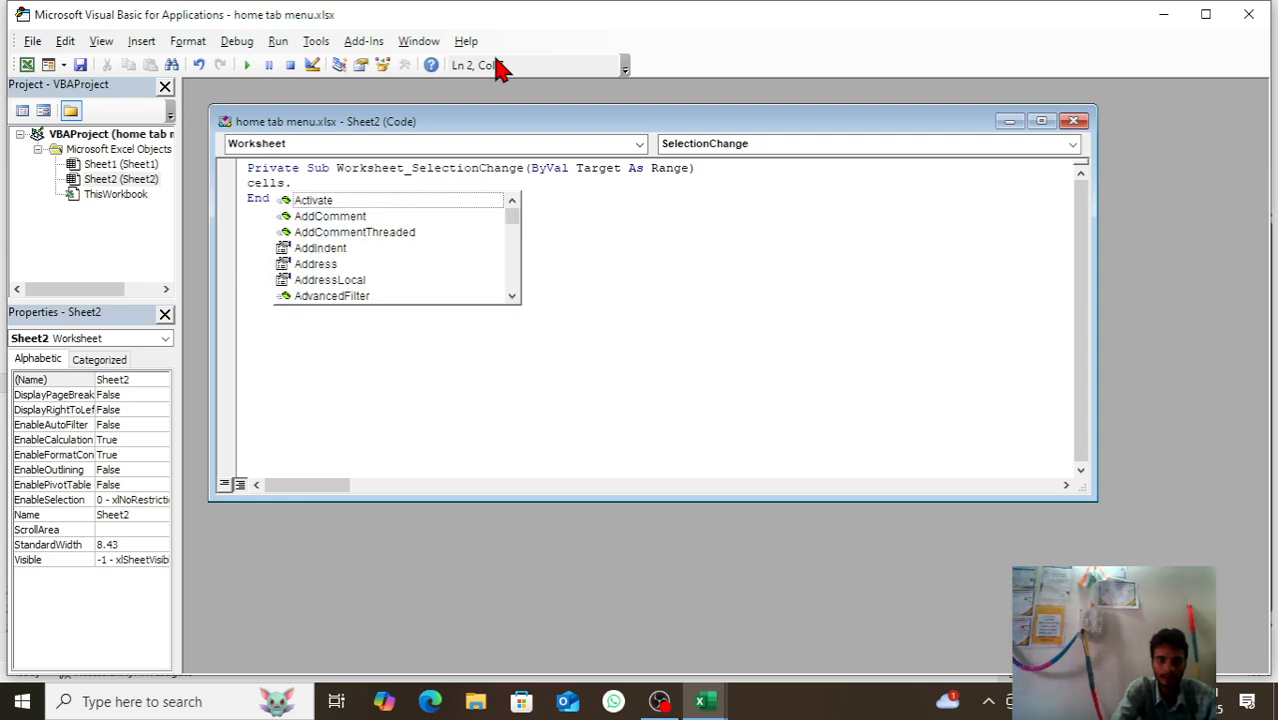
{"action": "type", "text": "ent"}
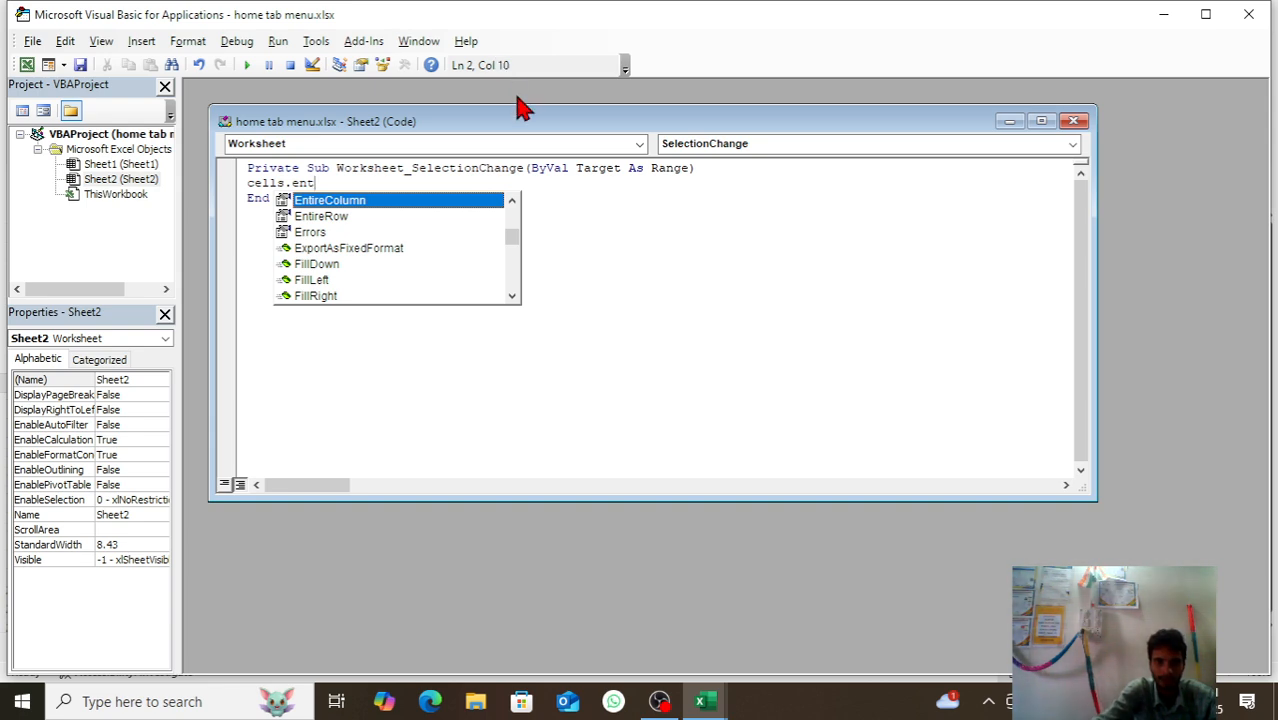
{"action": "double_click", "coordinate": [346, 204]}
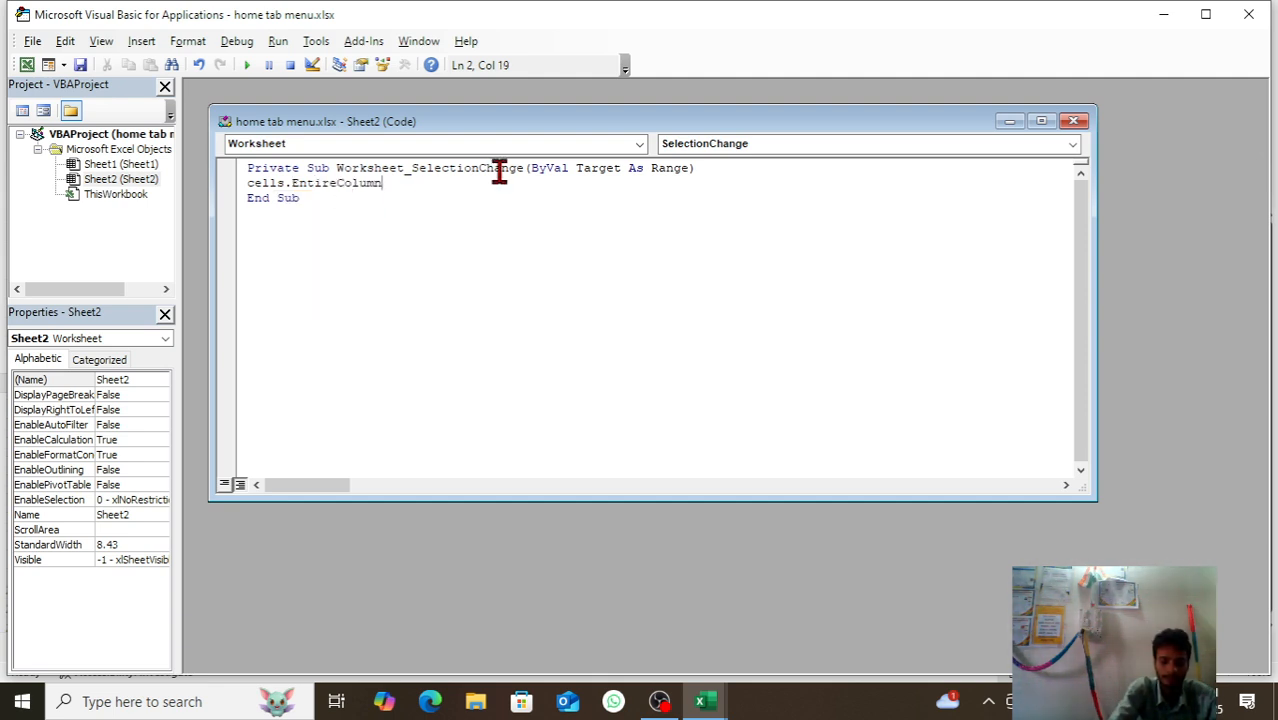
{"action": "type", "text": "."}
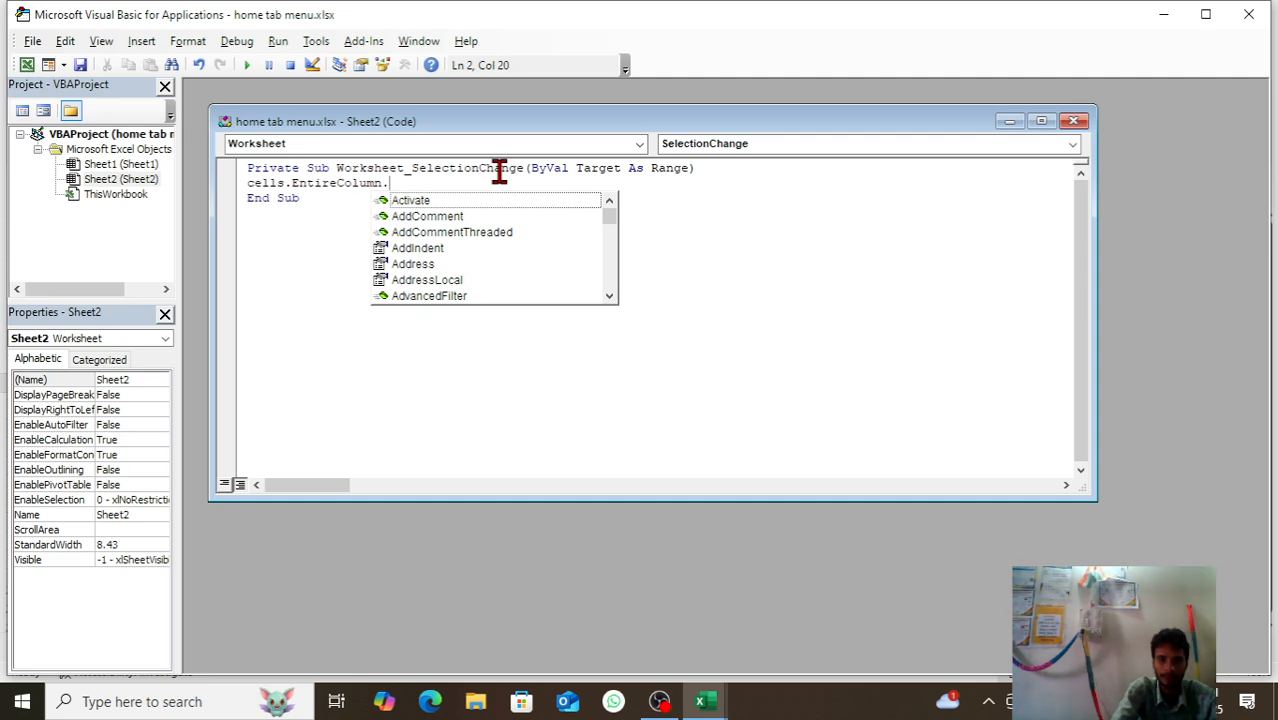
{"action": "type", "text": "a"}
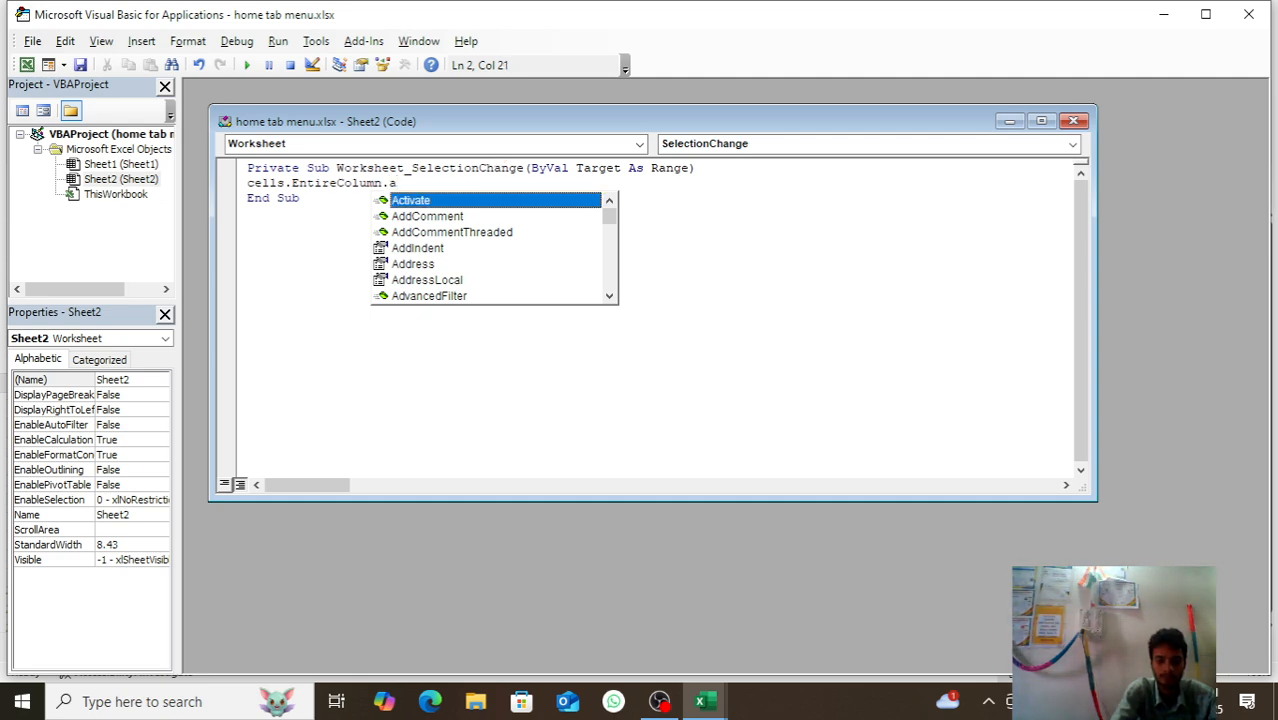
{"action": "type", "text": "uto"}
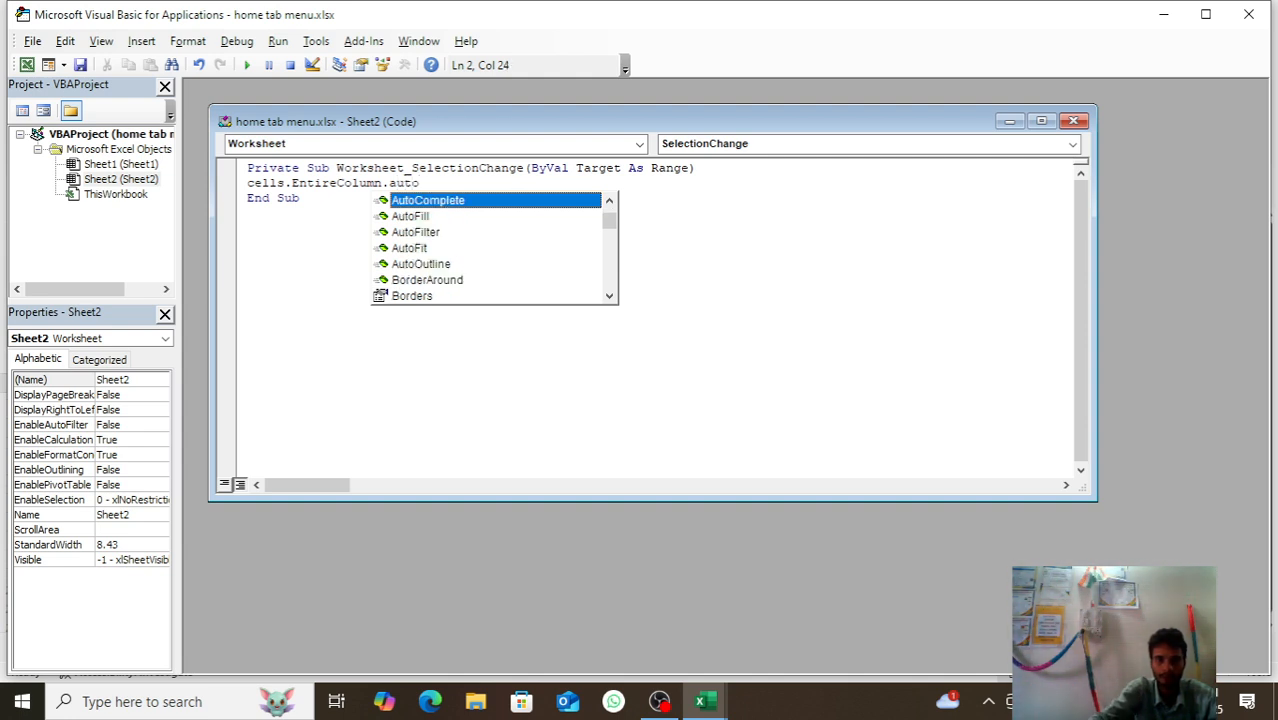
{"action": "left_click", "coordinate": [408, 249]}
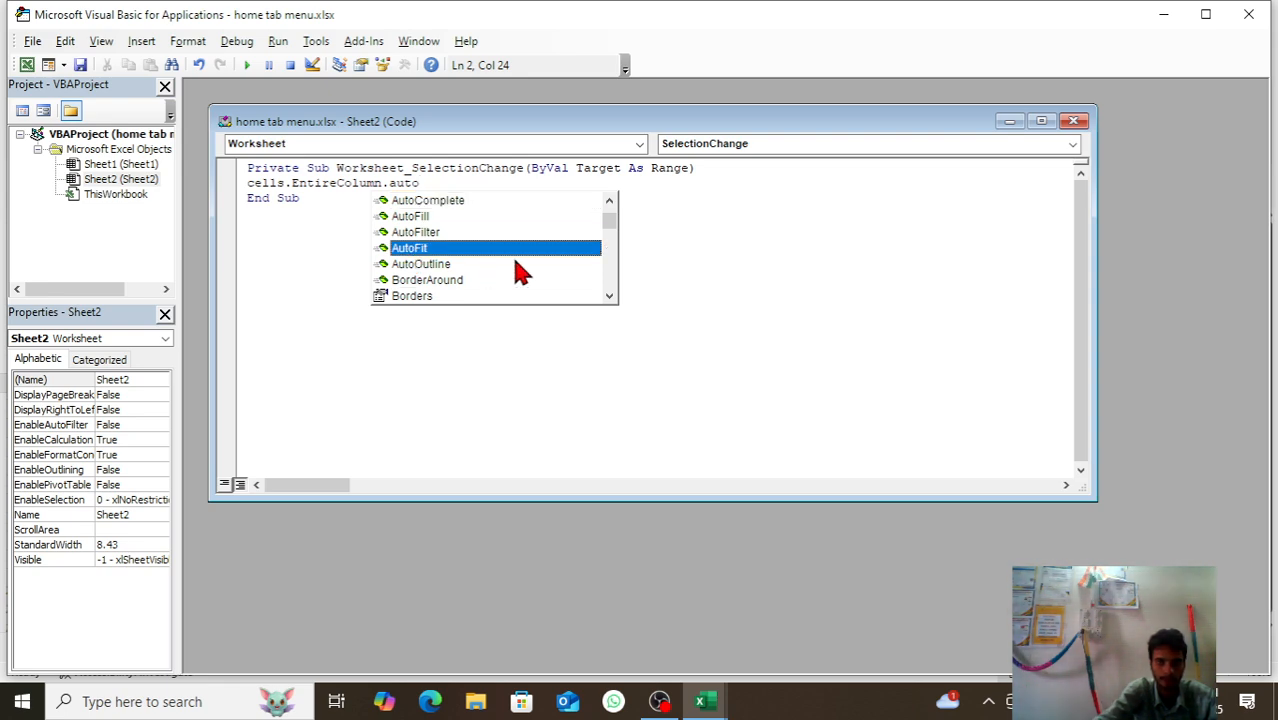
{"action": "key", "text": "Tab"}
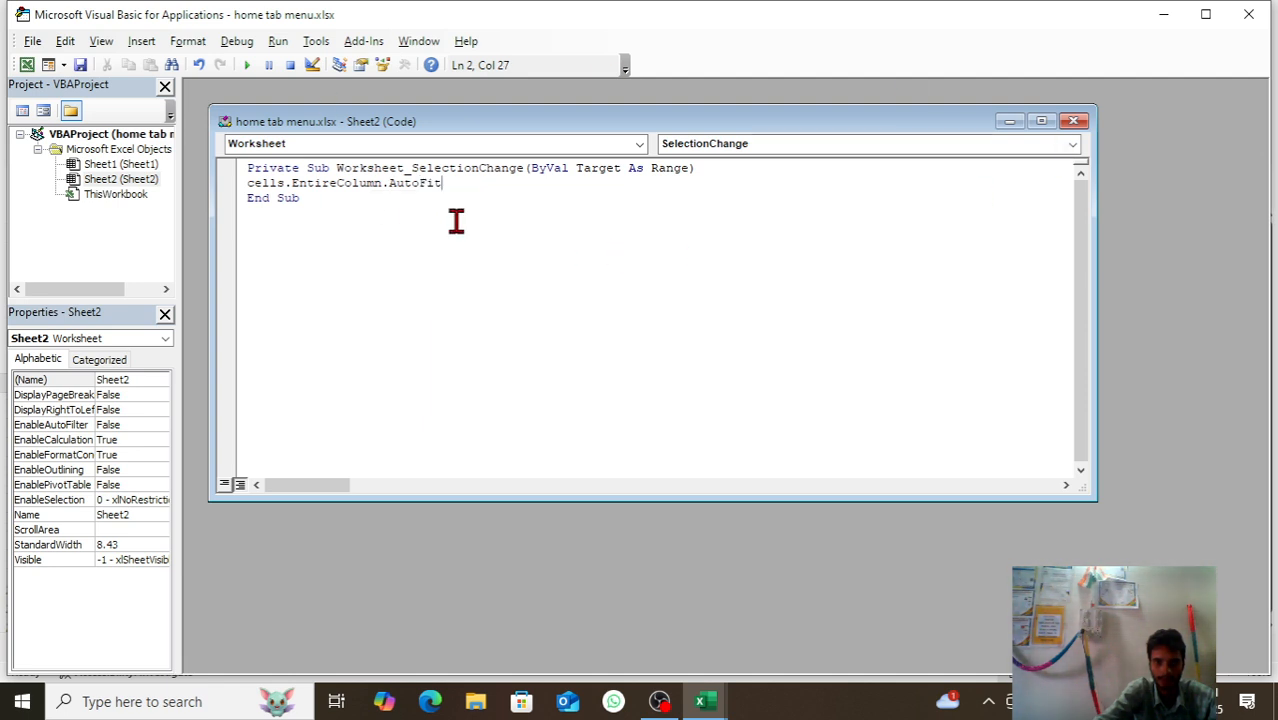
- Close the code editor, return to Sheet2 in Excel, and select empty cells to trigger the column autofit event
{"action": "left_click", "coordinate": [33, 41]}
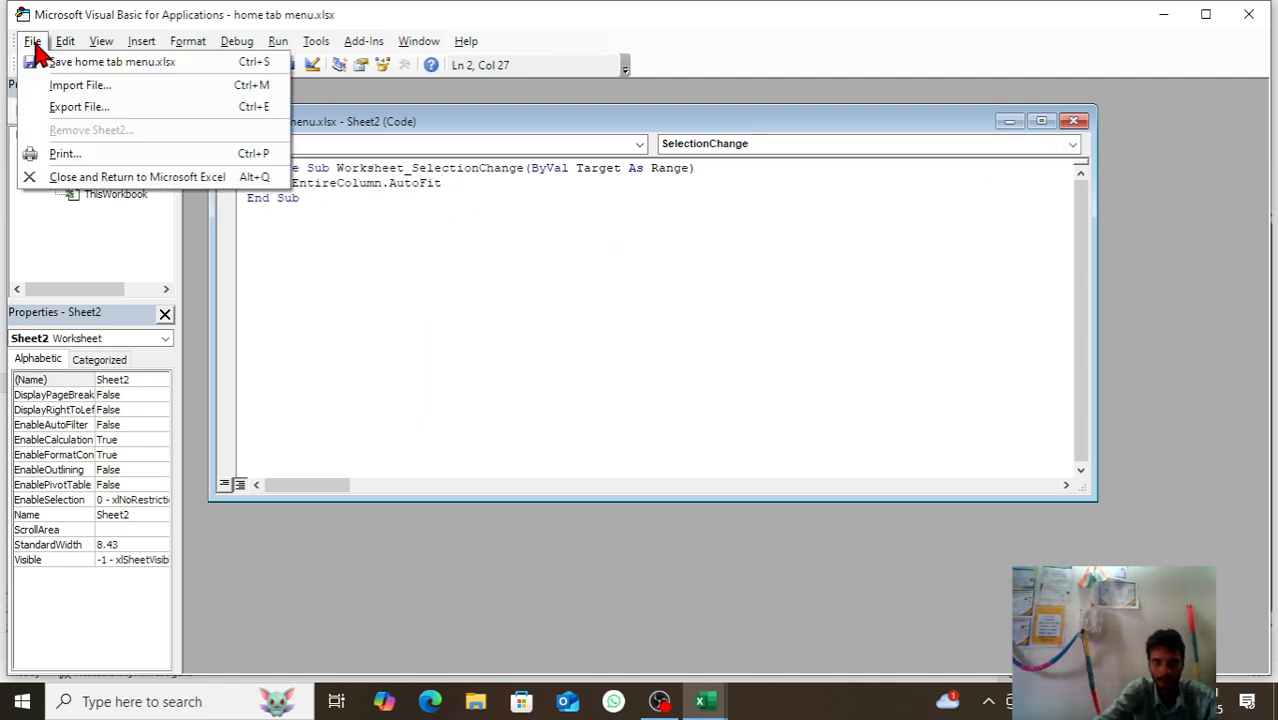
{"action": "left_click", "coordinate": [205, 184]}
{"action": "left_click", "coordinate": [281, 318]}
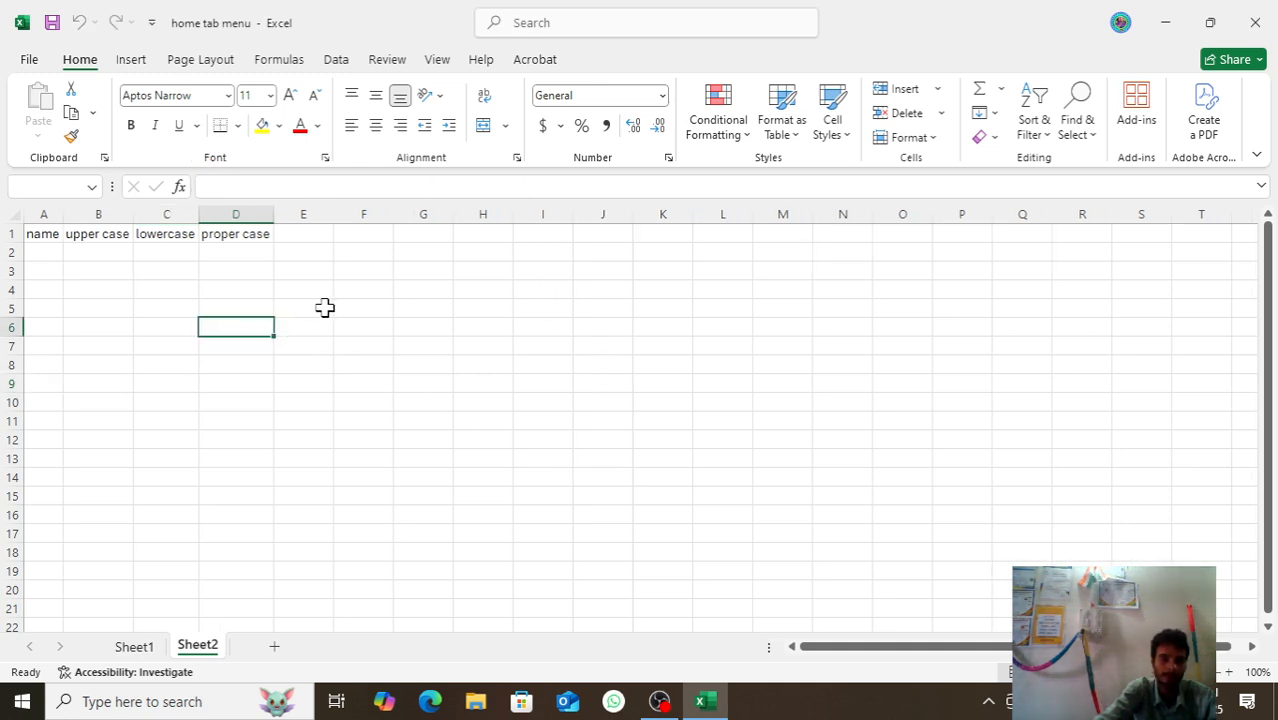
{"action": "left_click", "coordinate": [358, 382]}
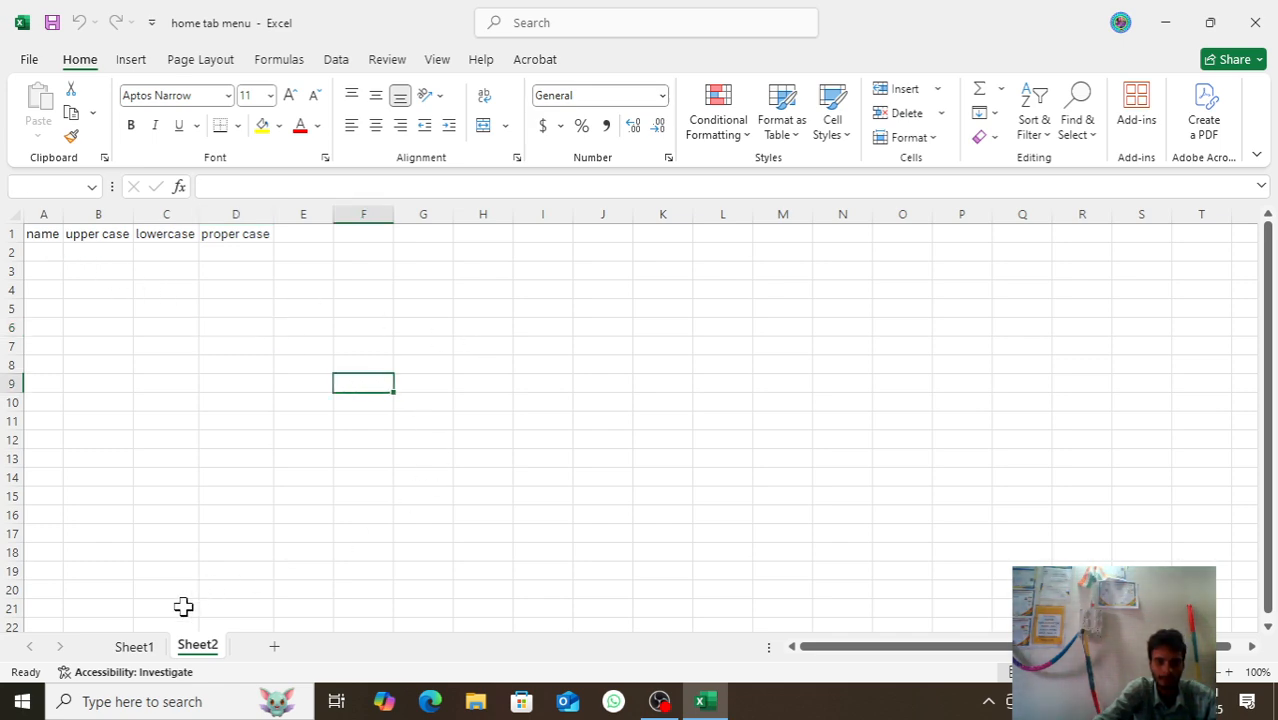
- Copy the student names from D11:D20 on Sheet1 and paste them under the name header on Sheet2, starting at A2
{"action": "left_click", "coordinate": [138, 648]}
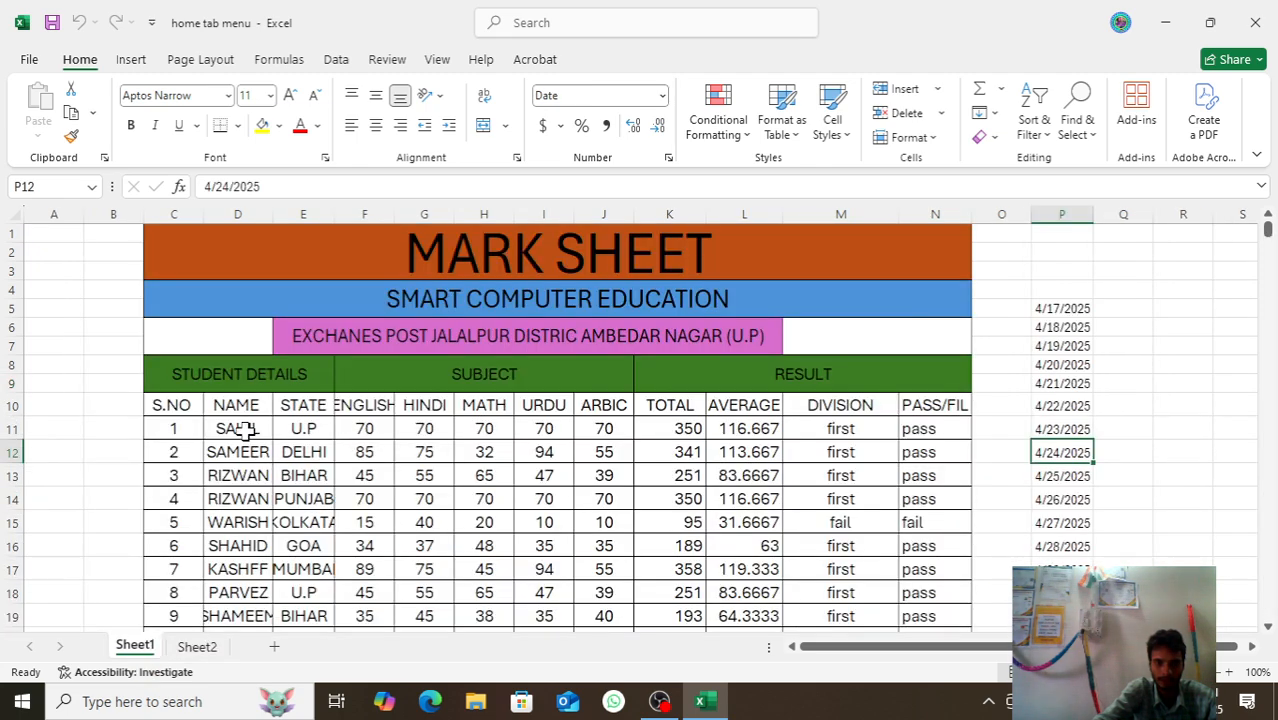
{"action": "left_click_drag", "start_coordinate": [245, 428], "coordinate": [243, 580]}
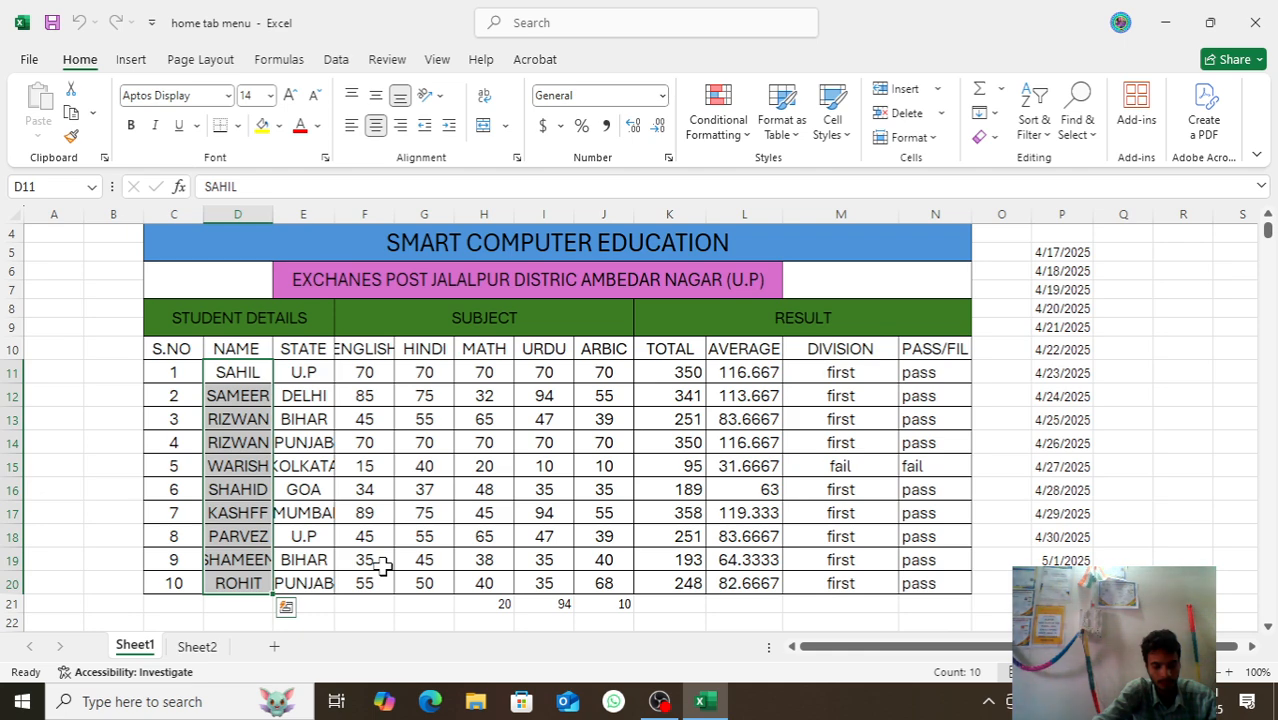
{"action": "key", "text": "ctrl+c"}
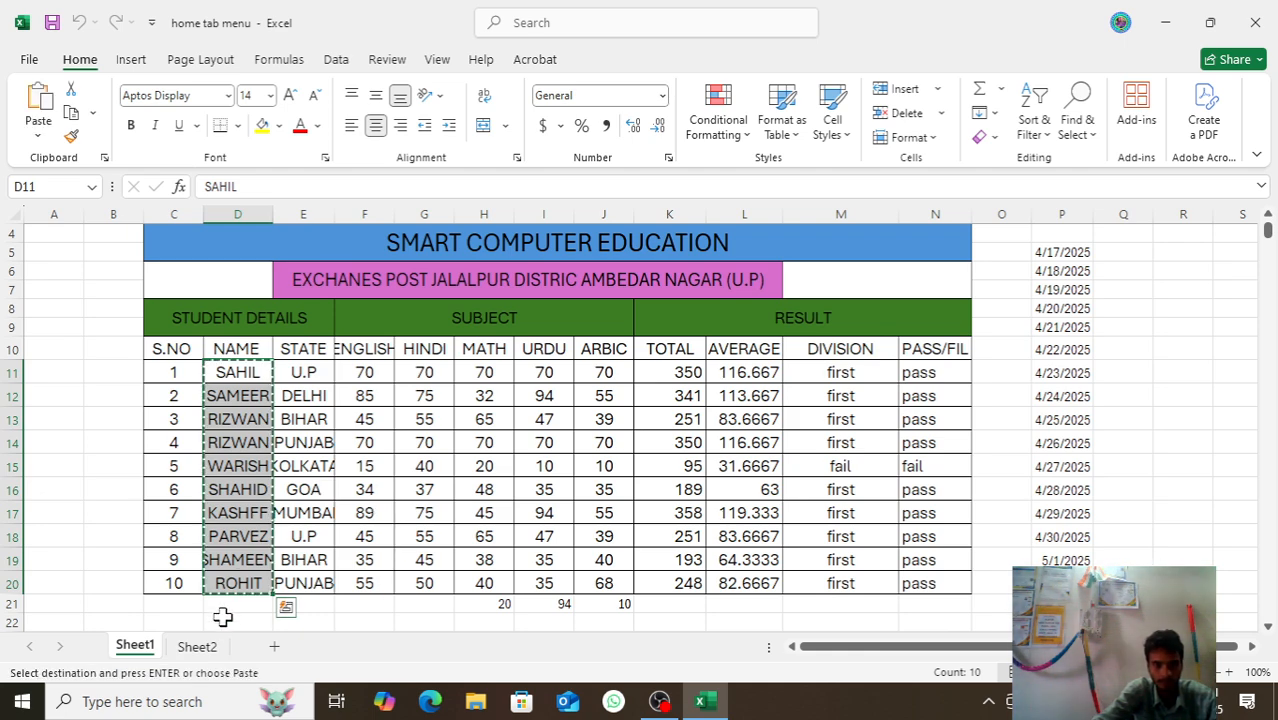
{"action": "left_click", "coordinate": [210, 647]}
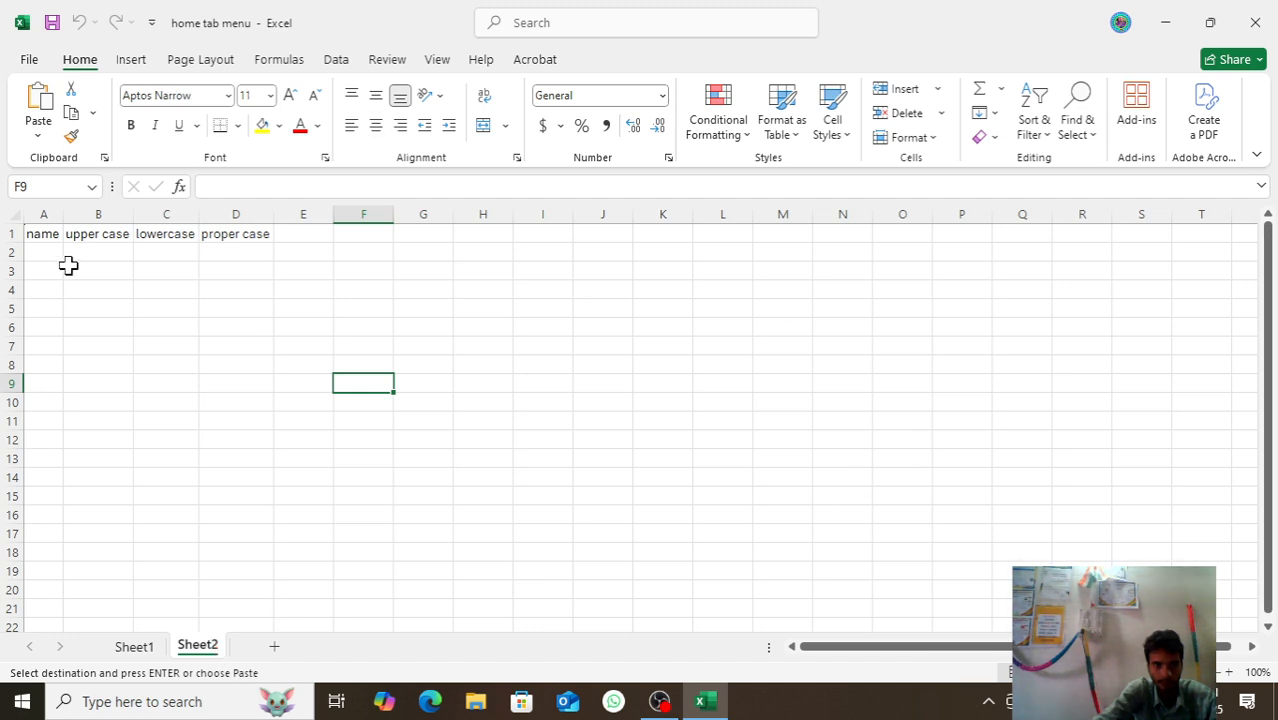
{"action": "left_click_drag", "start_coordinate": [47, 254], "coordinate": [37, 537]}
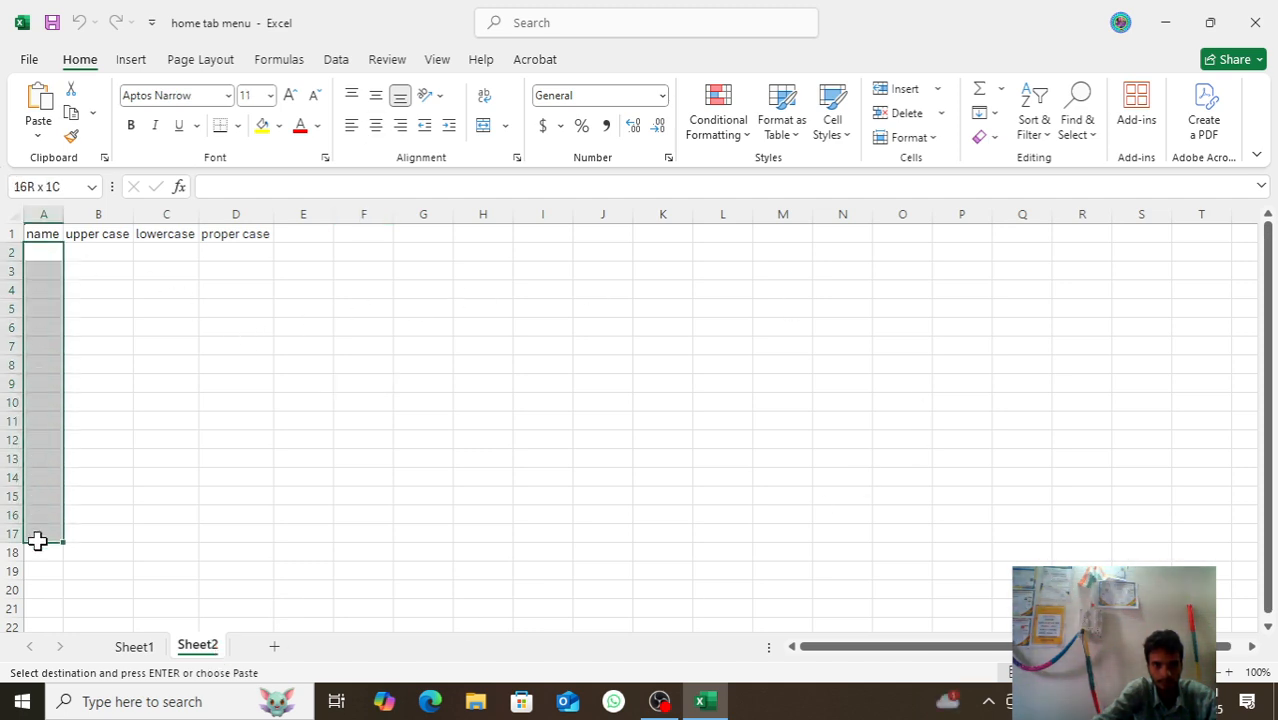
{"action": "key", "text": "ctrl+v"}
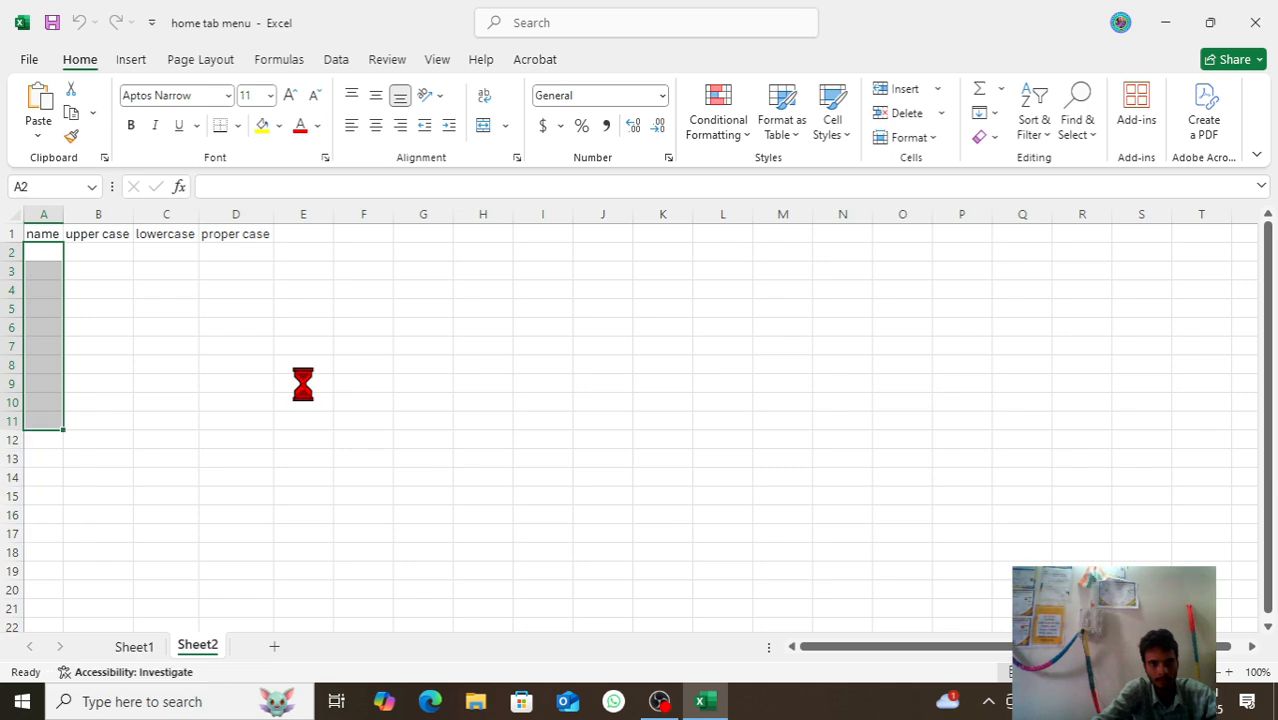
{"action": "left_click", "coordinate": [92, 332]}
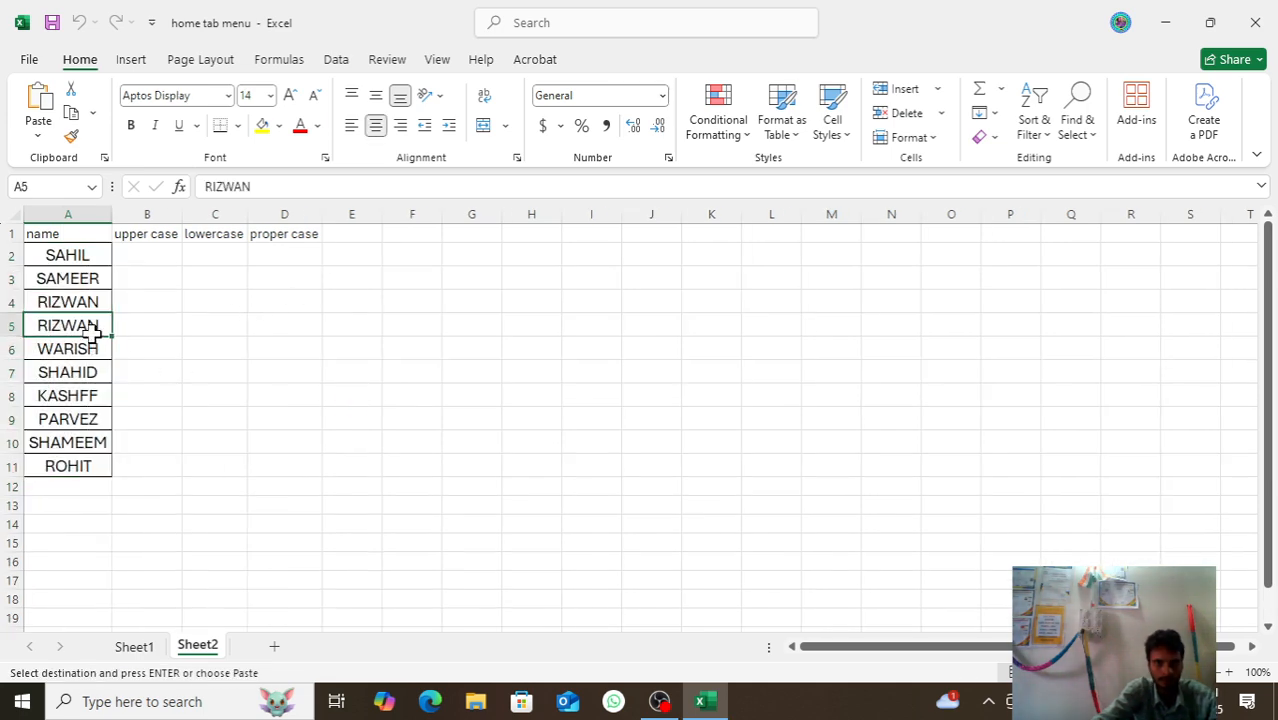
{"action": "left_click", "coordinate": [159, 322]}
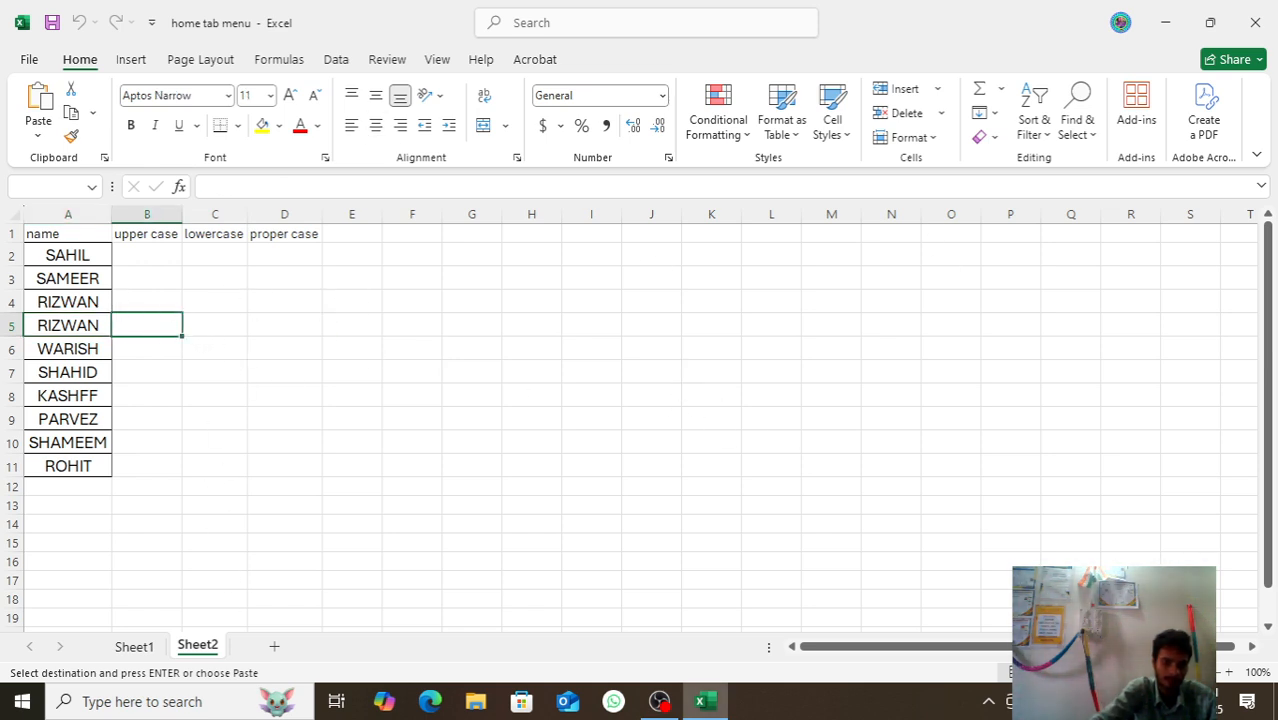
{"action": "left_click", "coordinate": [244, 372]}
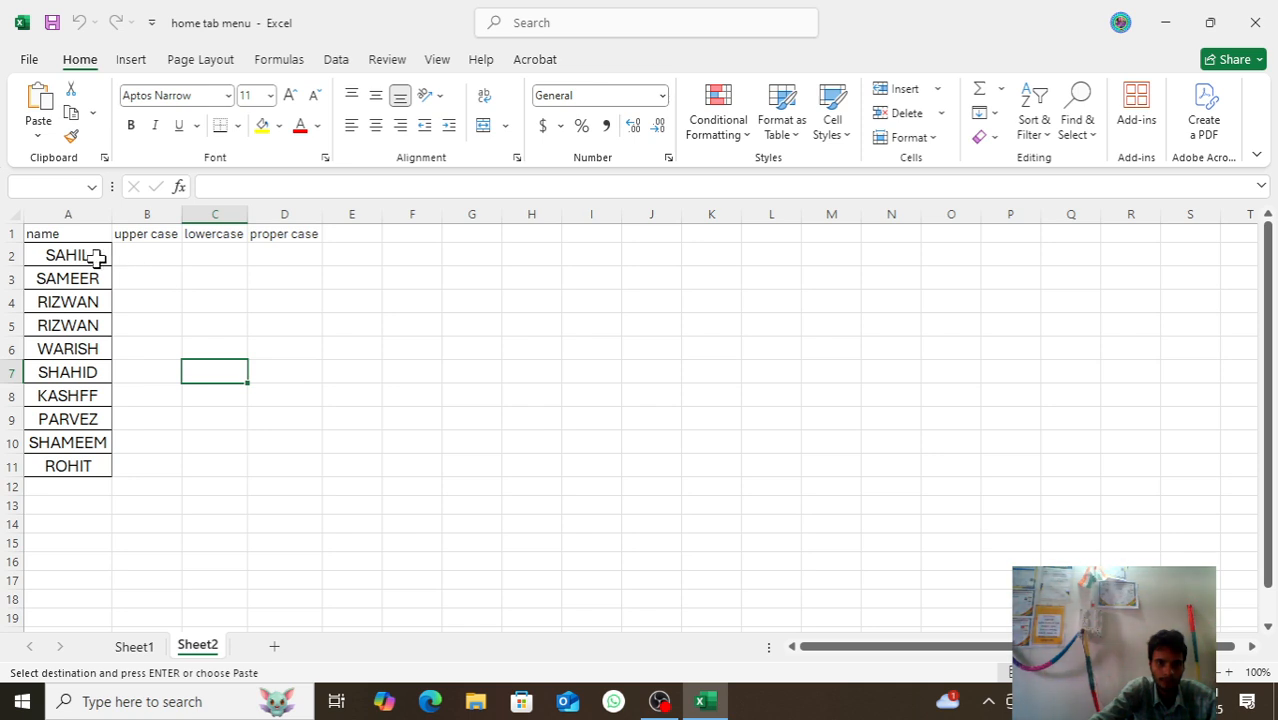
- Remove all borders from the pasted names in A2:A11
{"action": "left_click_drag", "start_coordinate": [91, 257], "coordinate": [94, 466]}
{"action": "key", "text": "ctrl+v"}
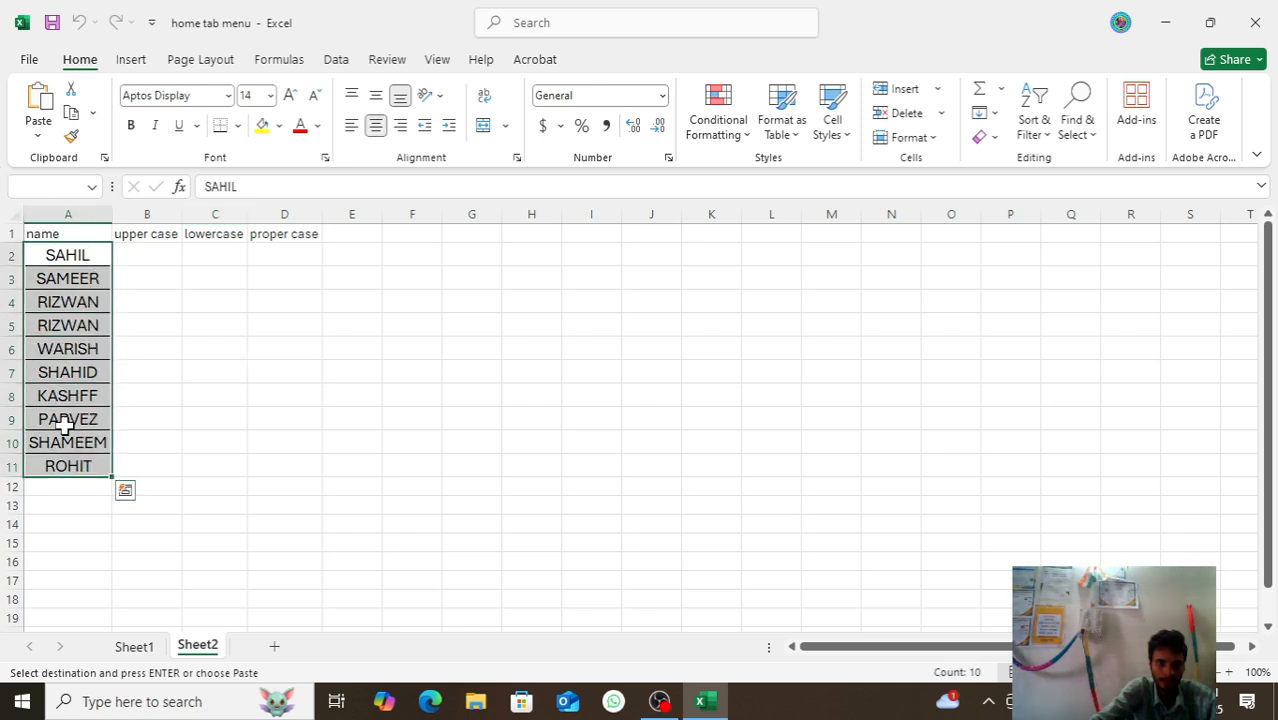
{"action": "left_click", "coordinate": [240, 128]}
{"action": "left_click", "coordinate": [276, 287]}
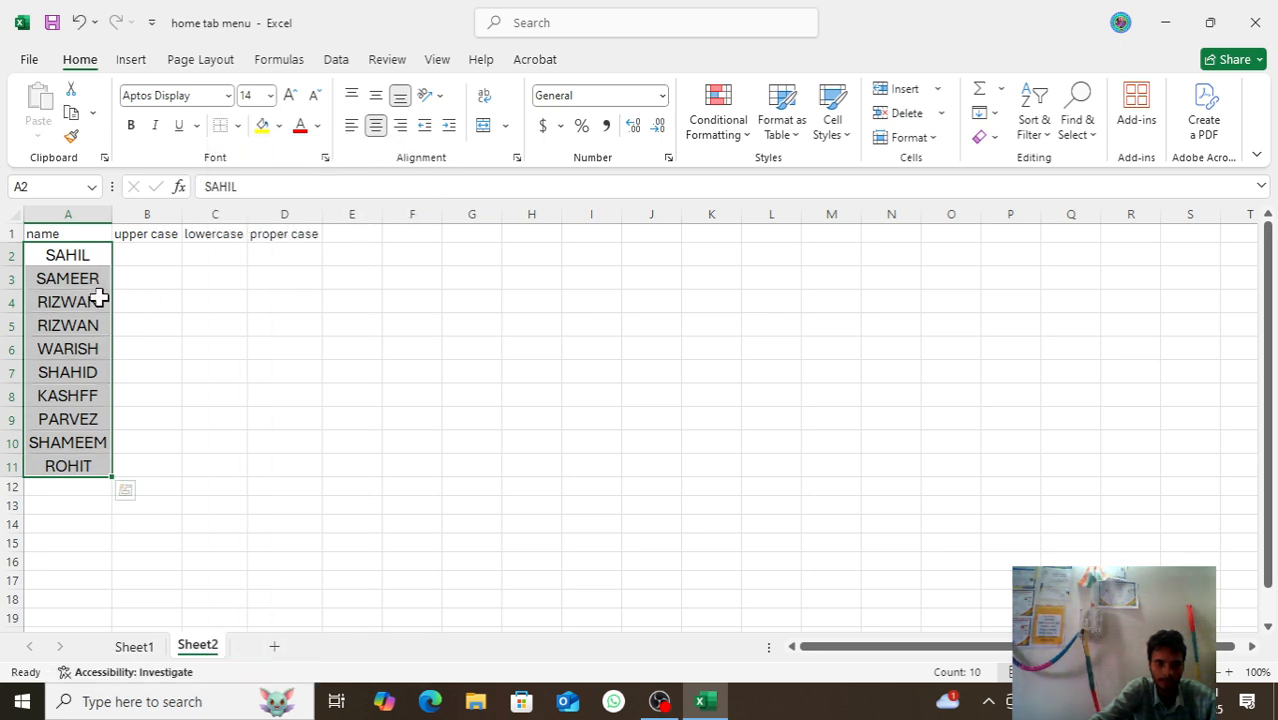
{"action": "left_click", "coordinate": [168, 256]}
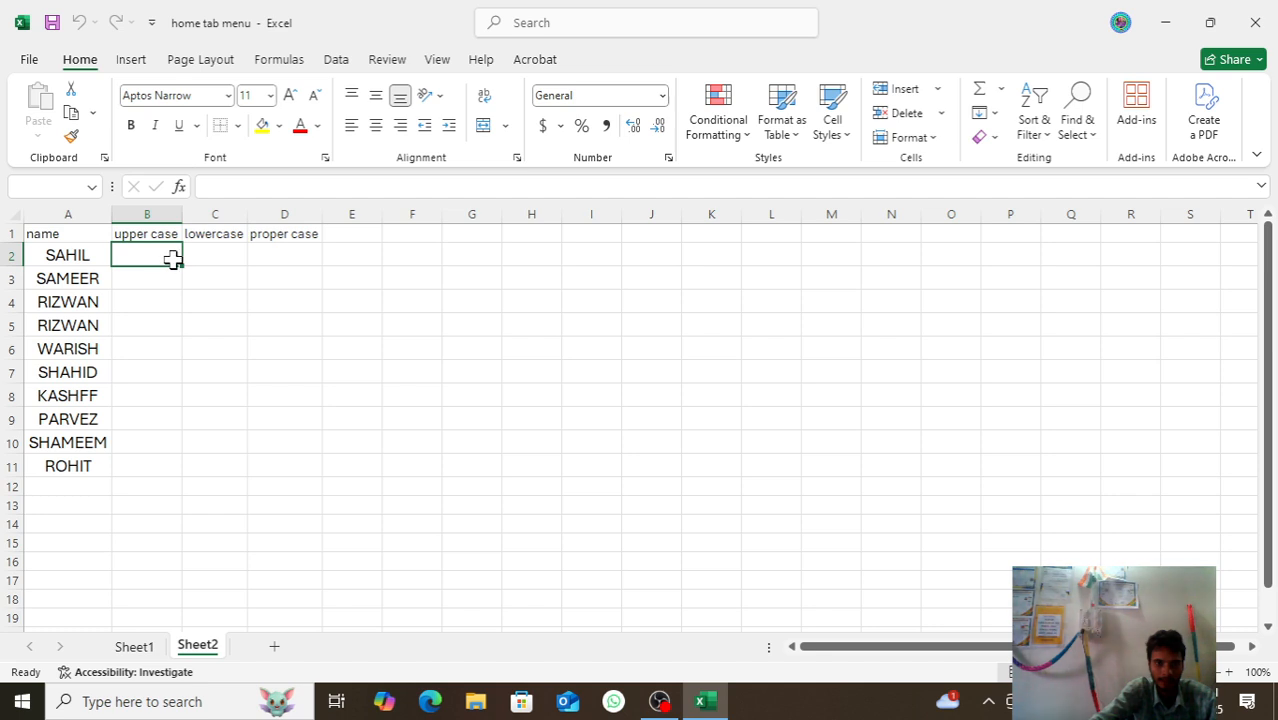
{"action": "left_click", "coordinate": [197, 259]}
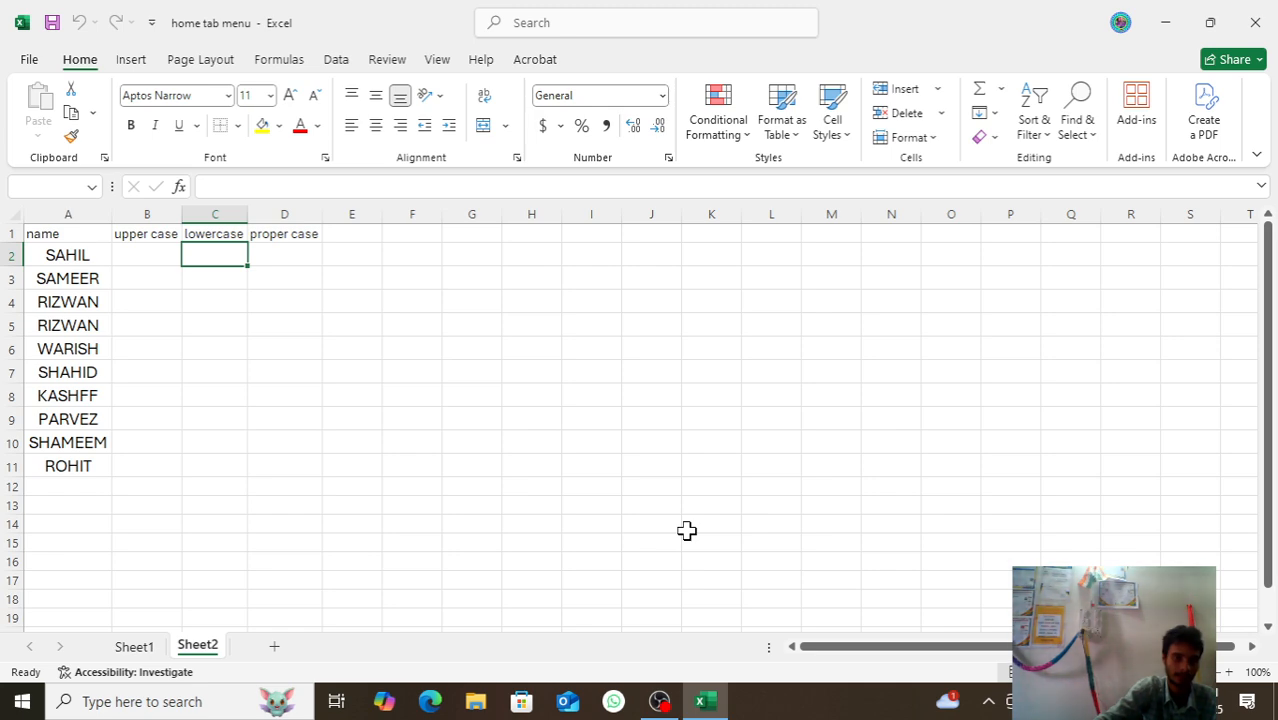
{"action": "left_click", "coordinate": [317, 392]}
{"action": "type", "text": "="}
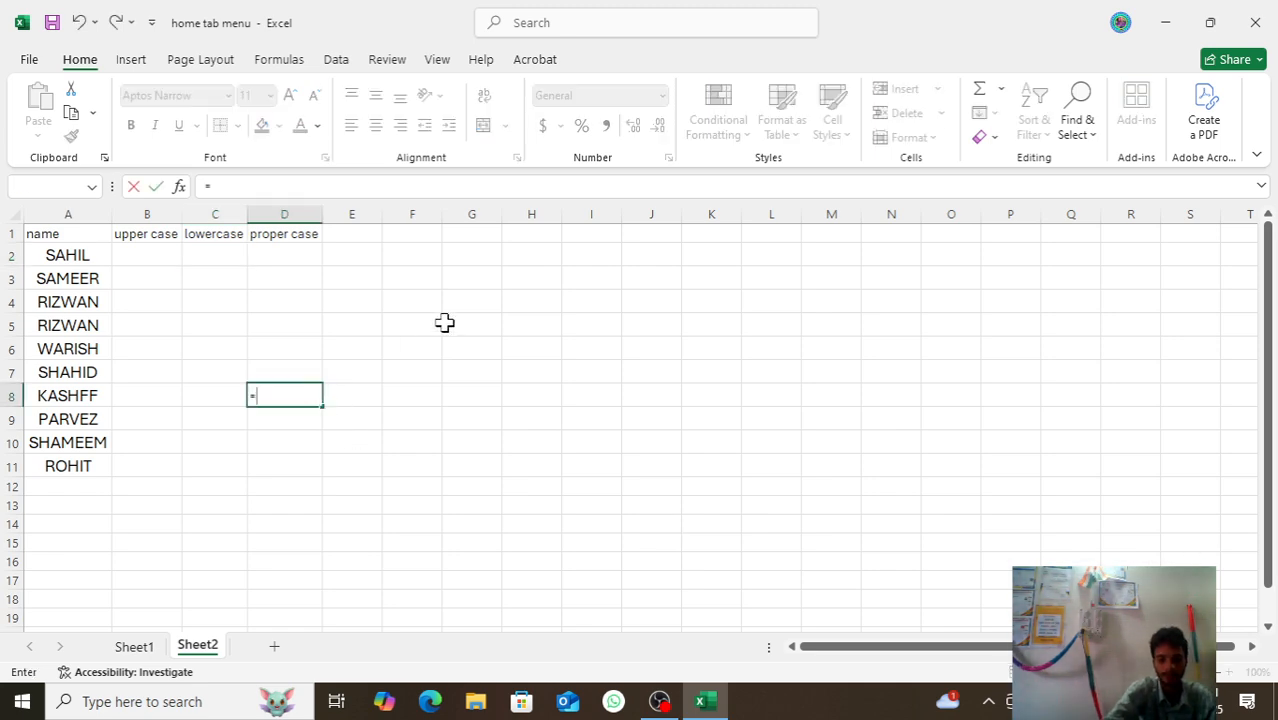
{"action": "type", "text": "up"}
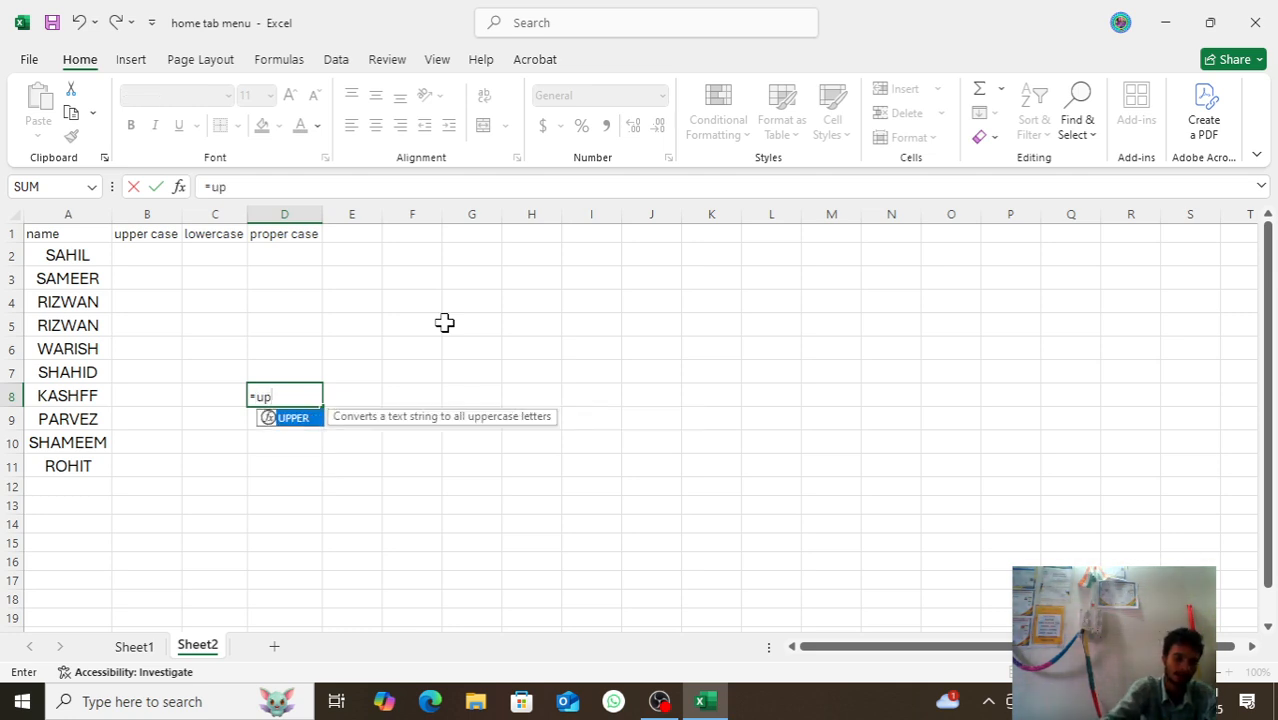
{"action": "key", "text": "BackSpace"}
{"action": "key", "text": "BackSpace"}
{"action": "key", "text": "BackSpace"}
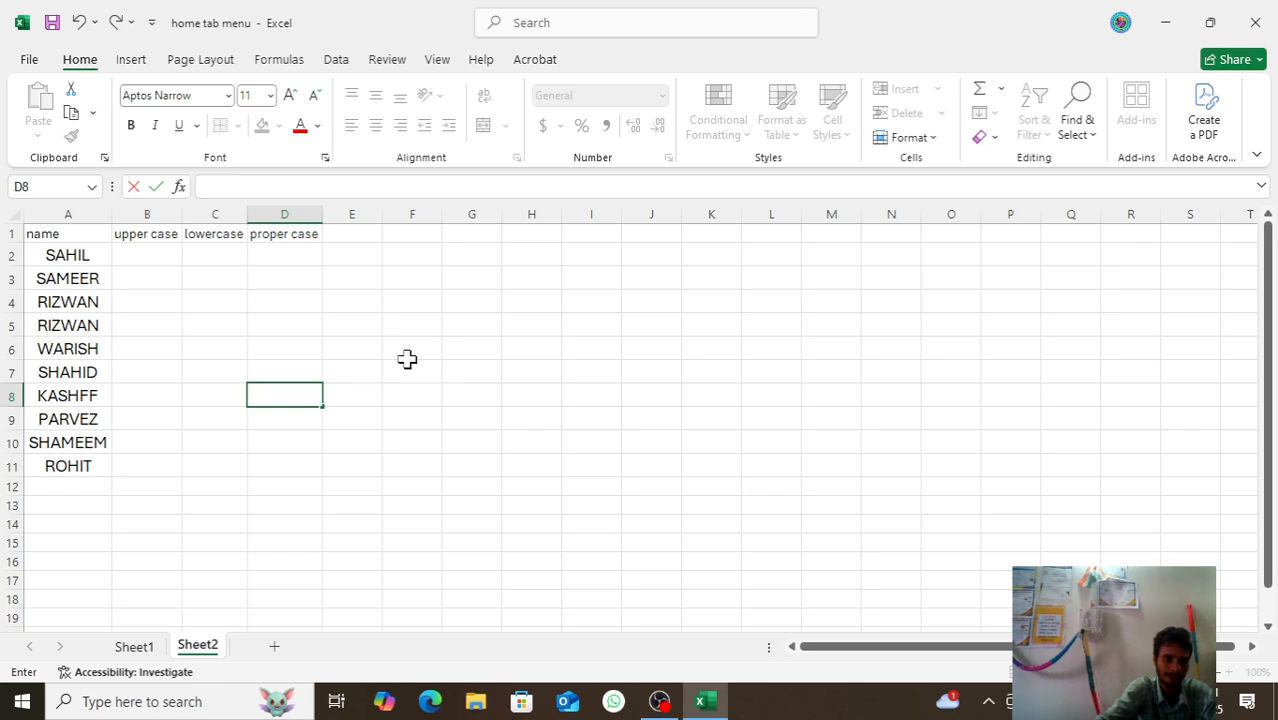
{"action": "left_click", "coordinate": [366, 372]}
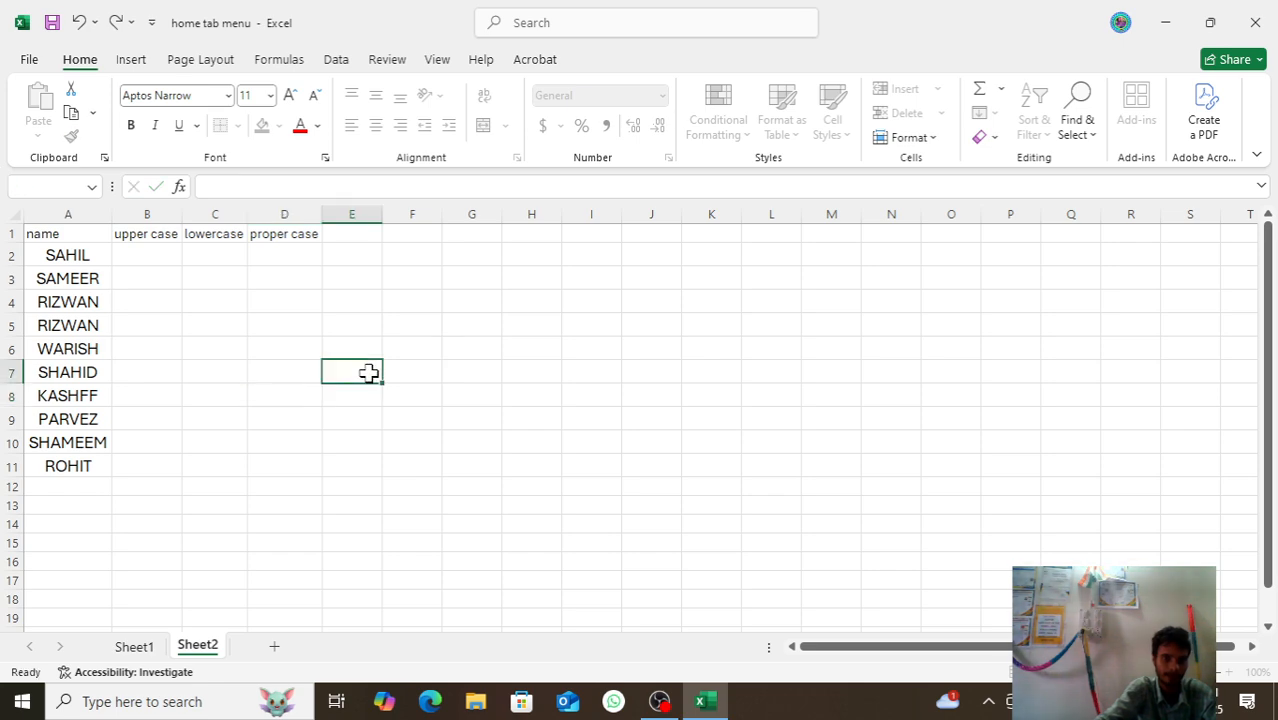
- Enter the first student's name in lowercase in C2, and Flash Fill the rest of the lowercase column from C3
{"action": "left_click", "coordinate": [245, 372]}
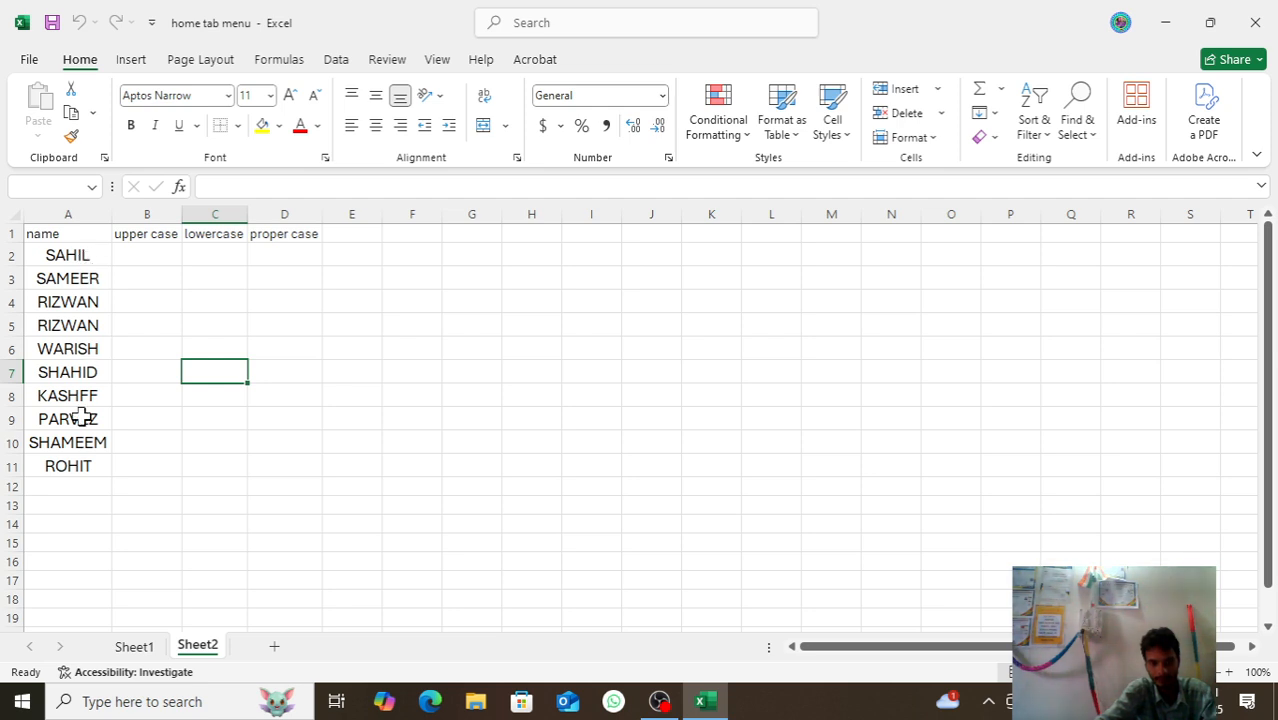
{"action": "left_click", "coordinate": [206, 259]}
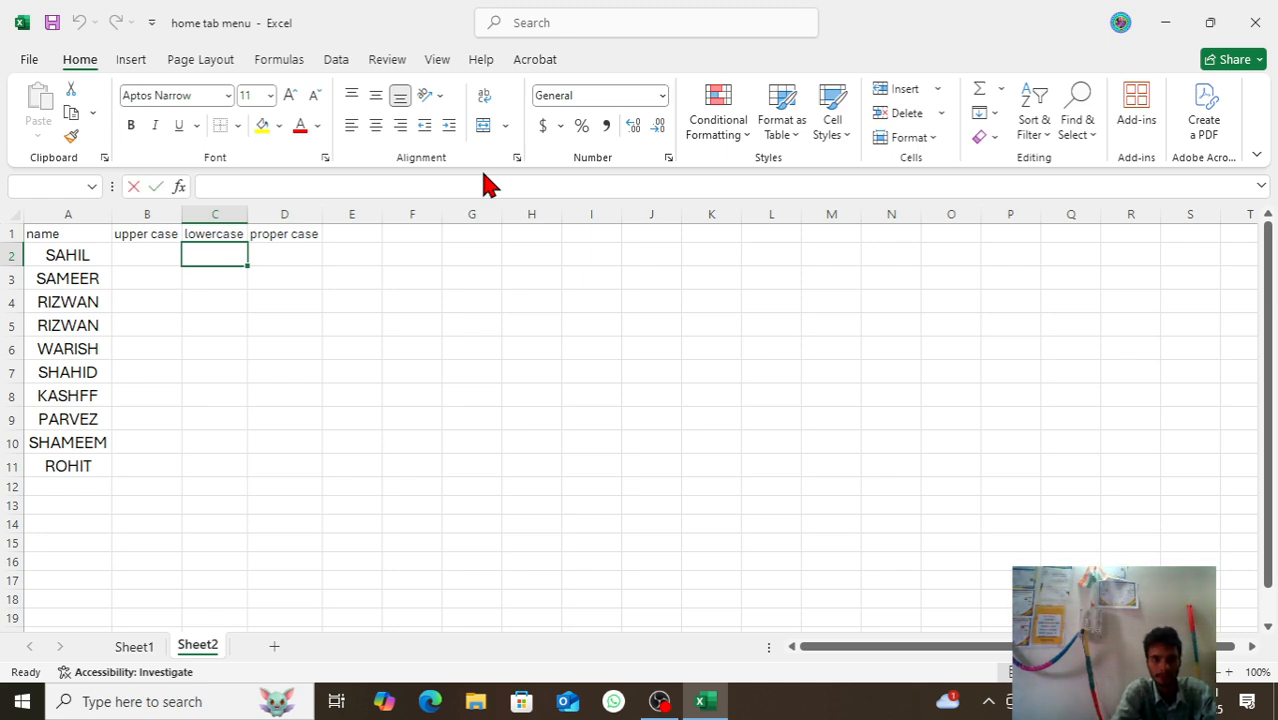
{"action": "type", "text": "sahil"}
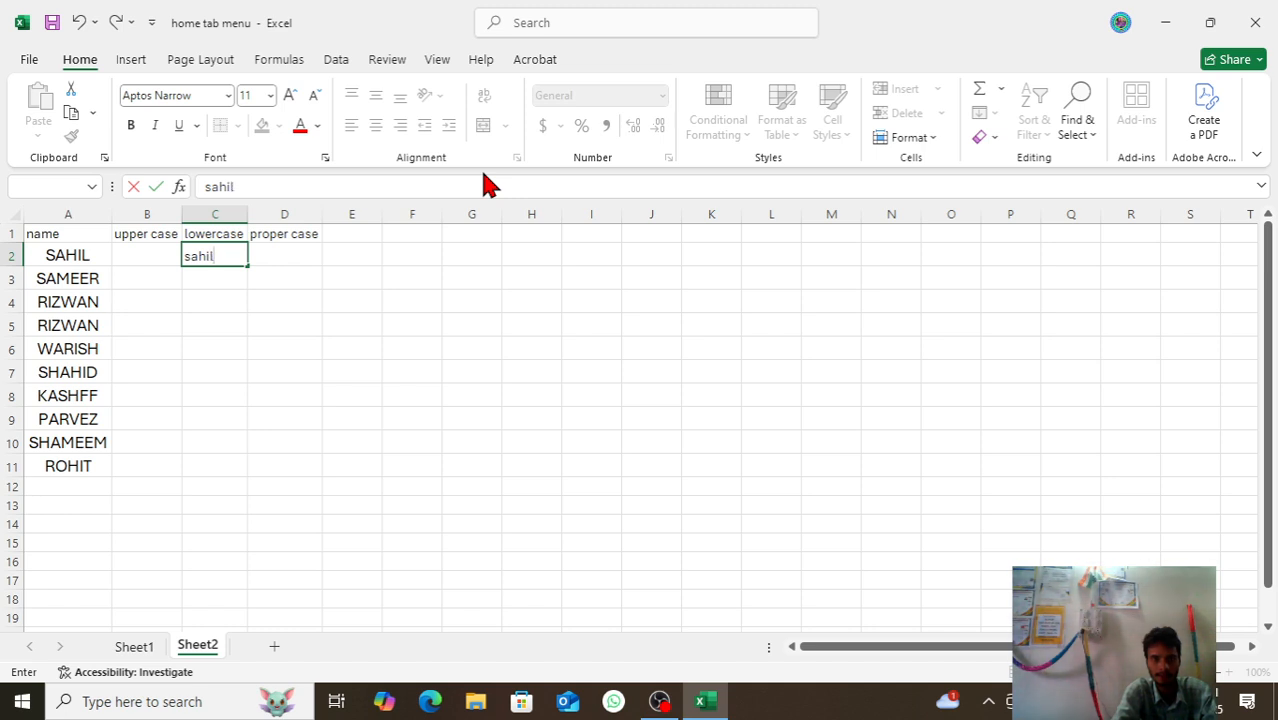
{"action": "key", "text": "Return"}
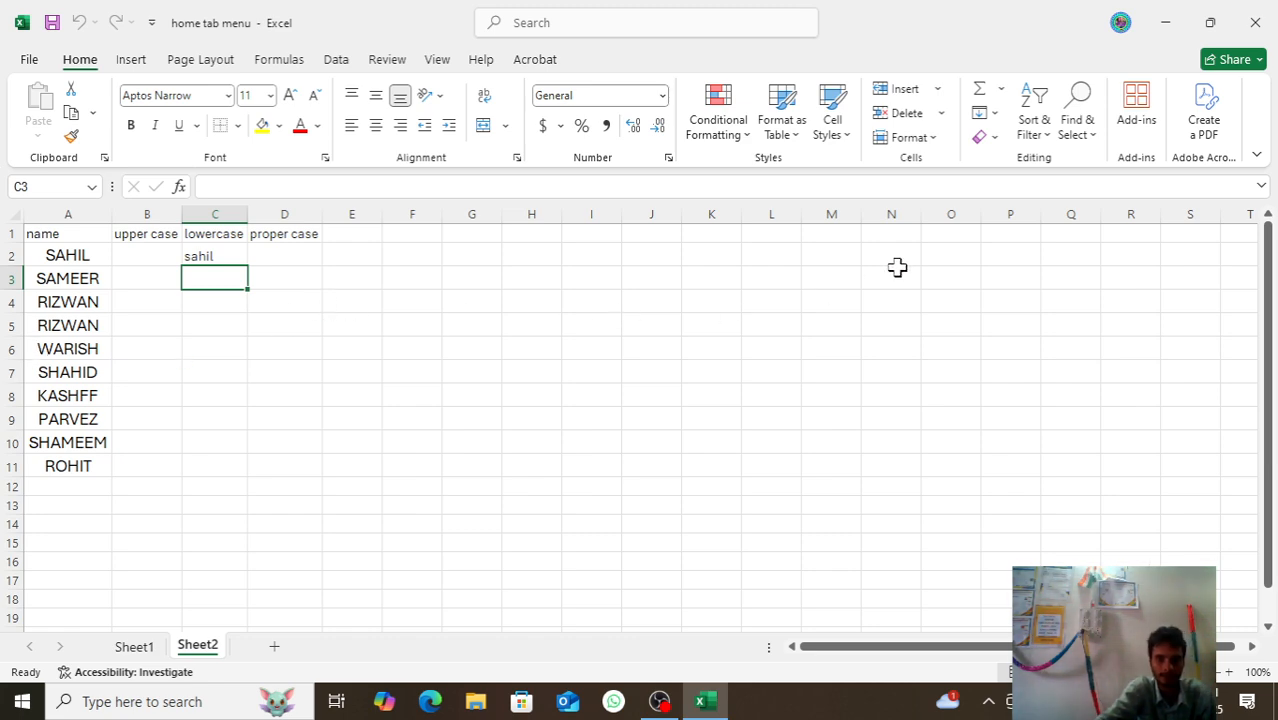
{"action": "left_click", "coordinate": [990, 113]}
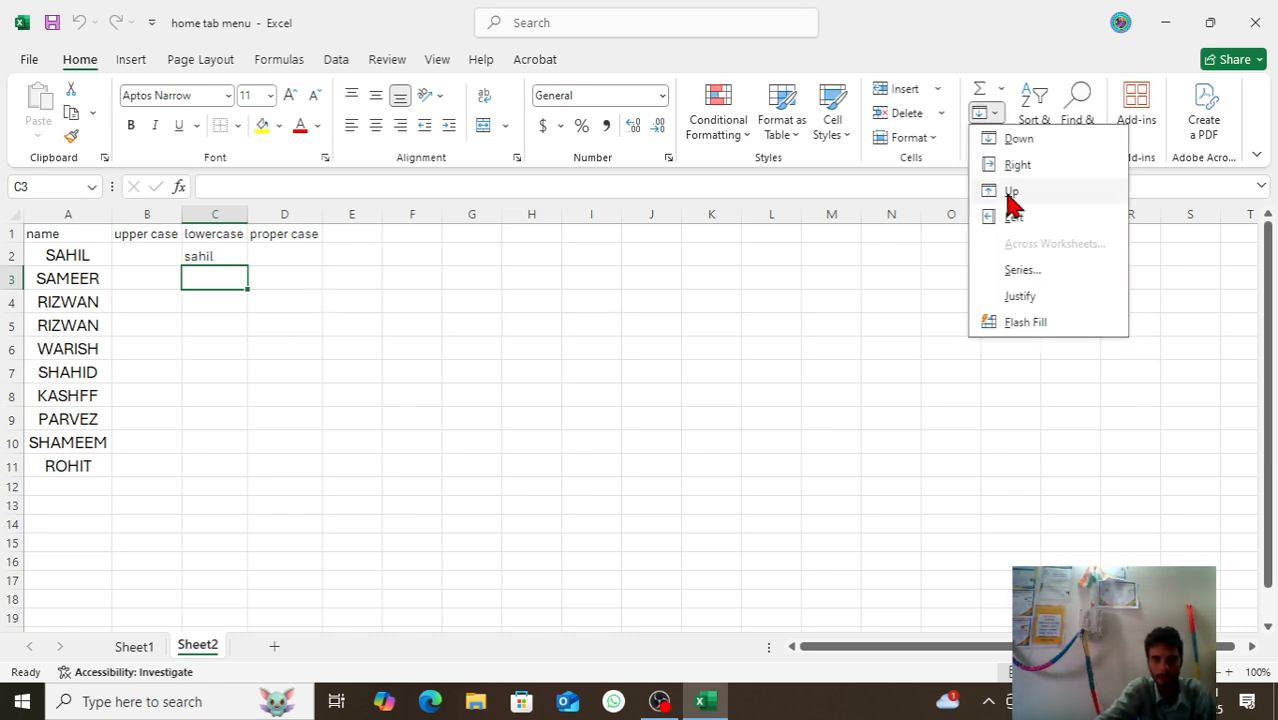
{"action": "left_click", "coordinate": [1024, 322]}
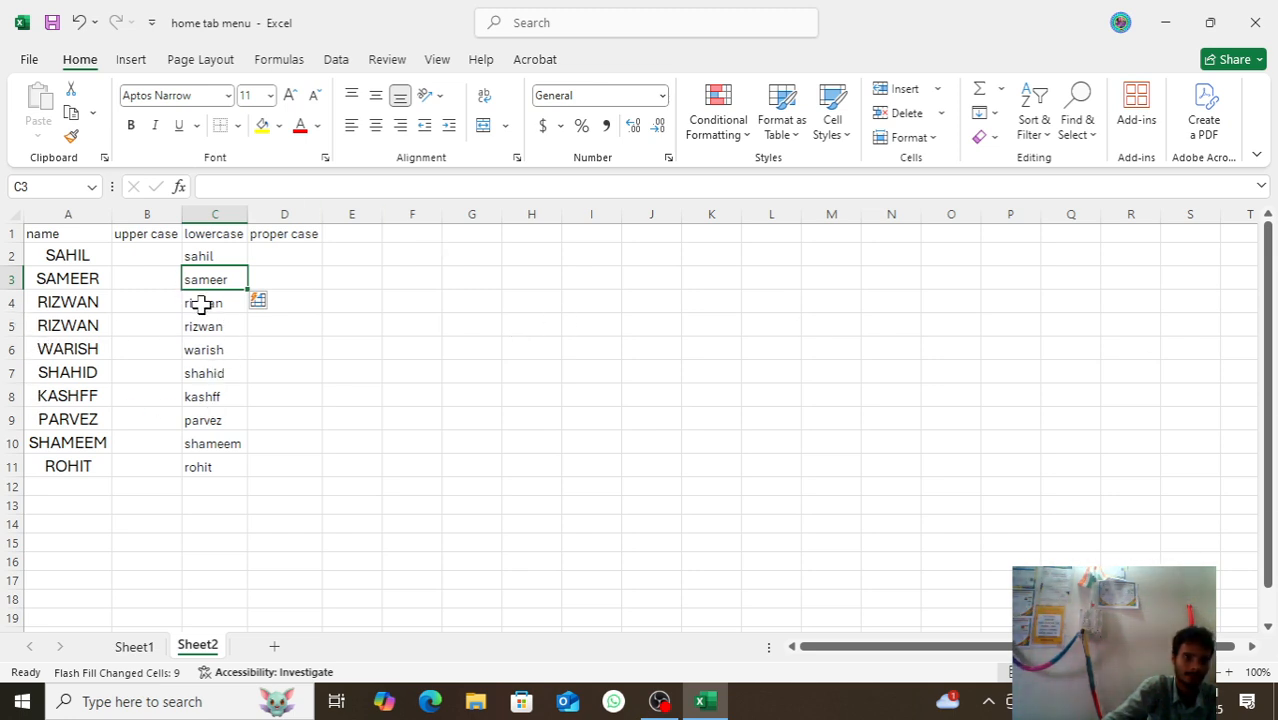
- Enter the first student's name in uppercase in B2, and Flash Fill the rest of the upper case column from B3
{"action": "left_click", "coordinate": [147, 259]}
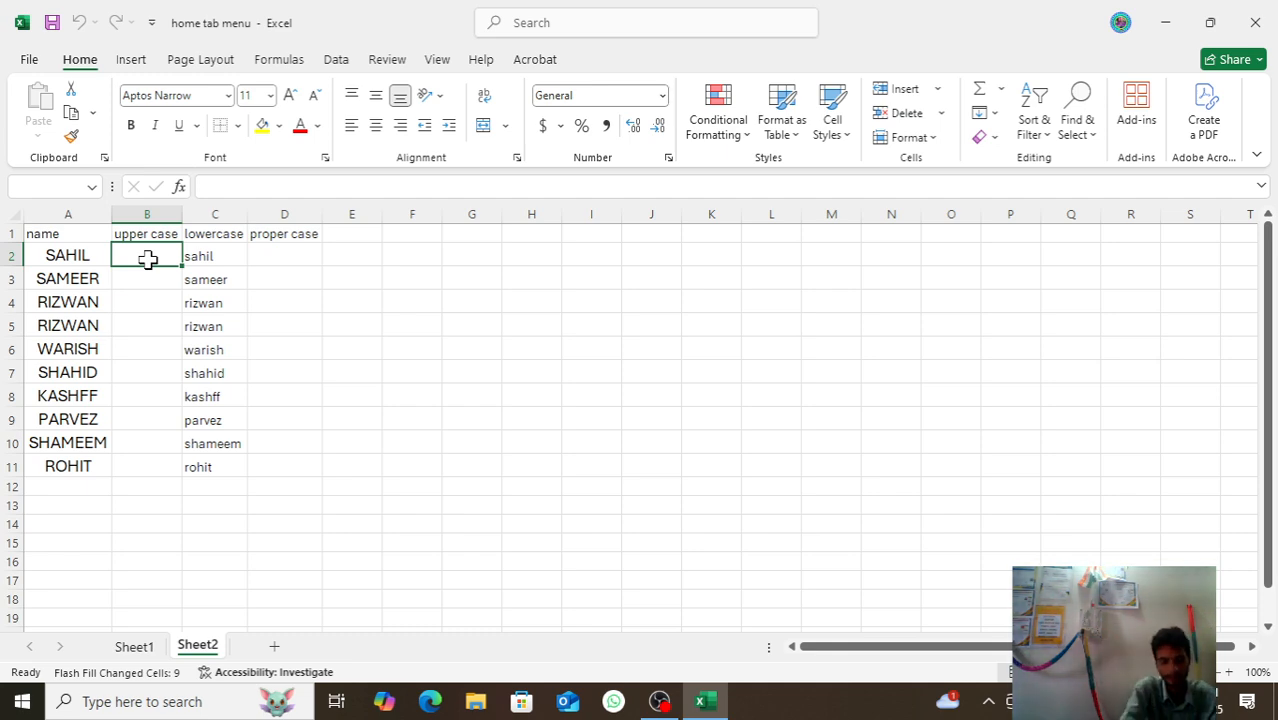
{"action": "type", "text": "sa"}
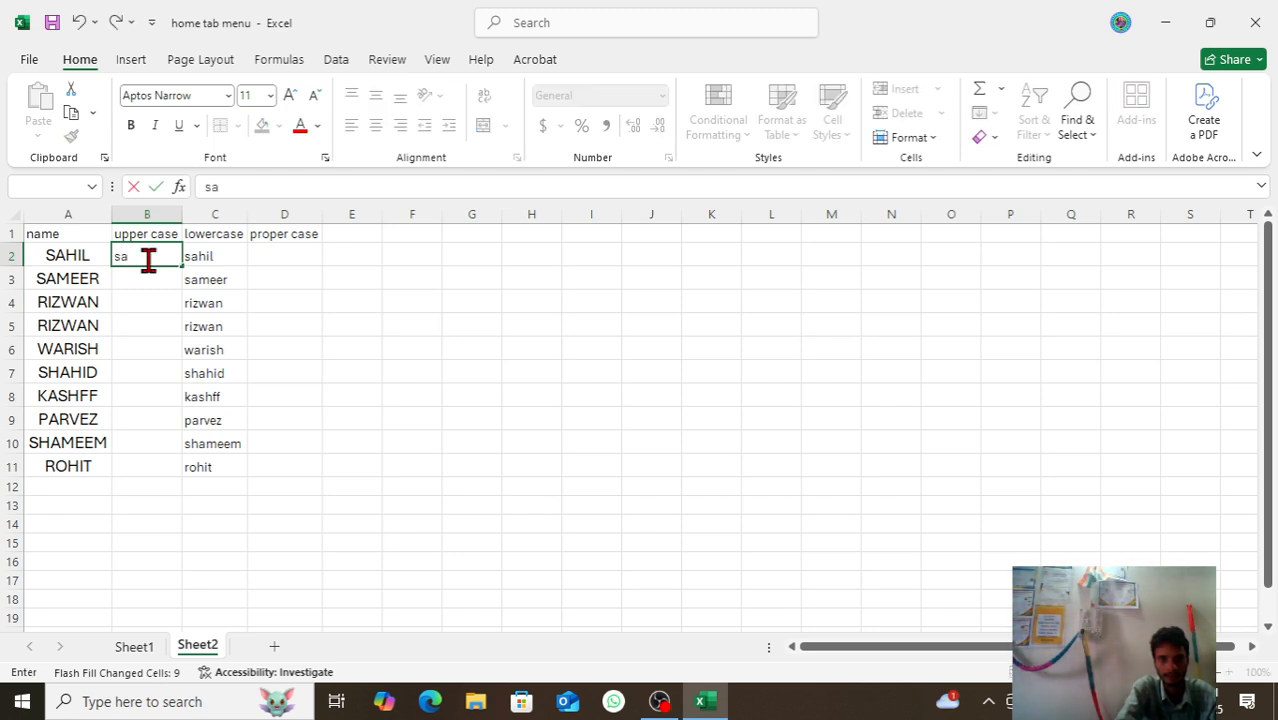
{"action": "type", "text": "hi"}
{"action": "key", "text": "BackSpace"}
{"action": "key", "text": "BackSpace"}
{"action": "key", "text": "BackSpace"}
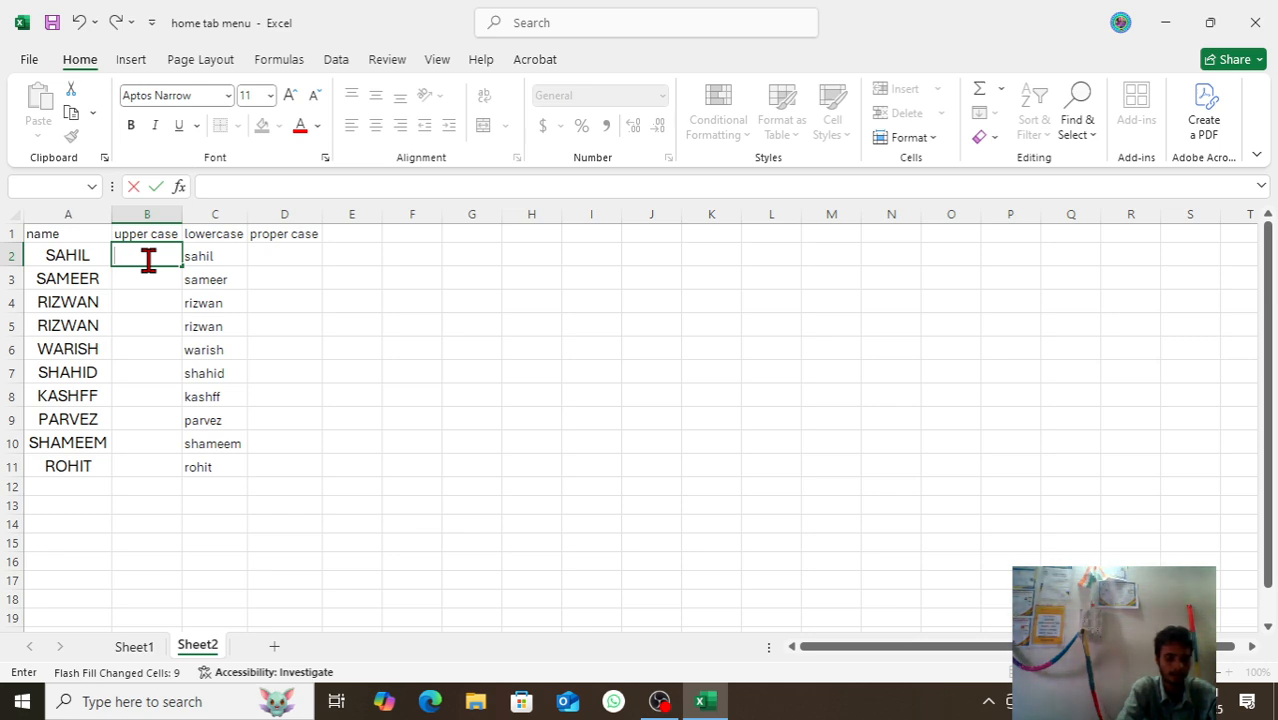
{"action": "type", "text": "SAHIL"}
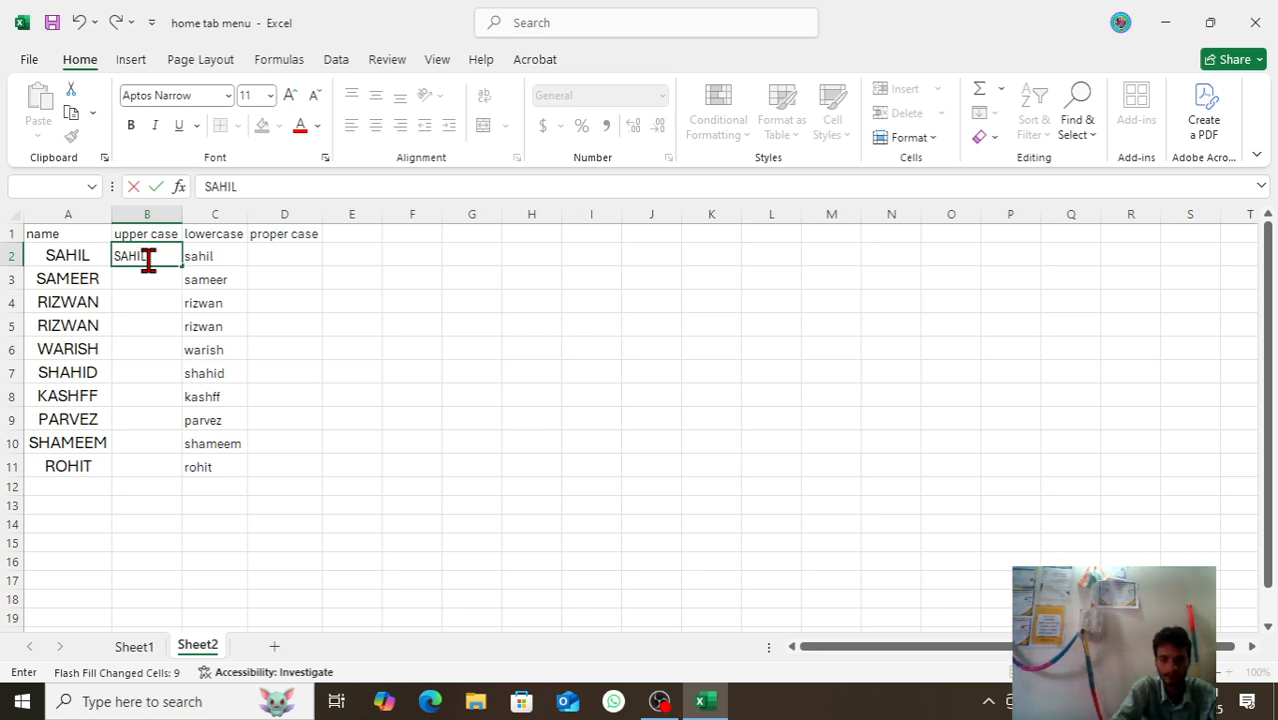
{"action": "key", "text": "Return"}
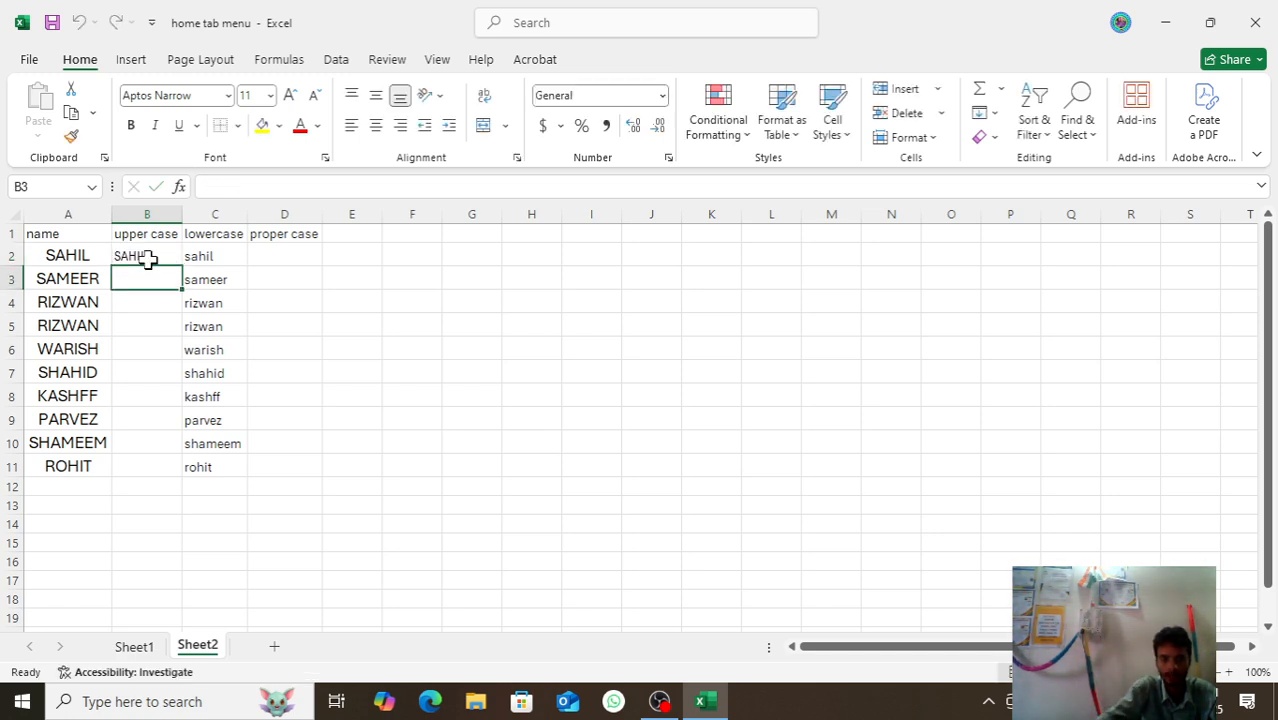
{"action": "left_click", "coordinate": [1003, 115]}
{"action": "left_click", "coordinate": [1008, 318]}
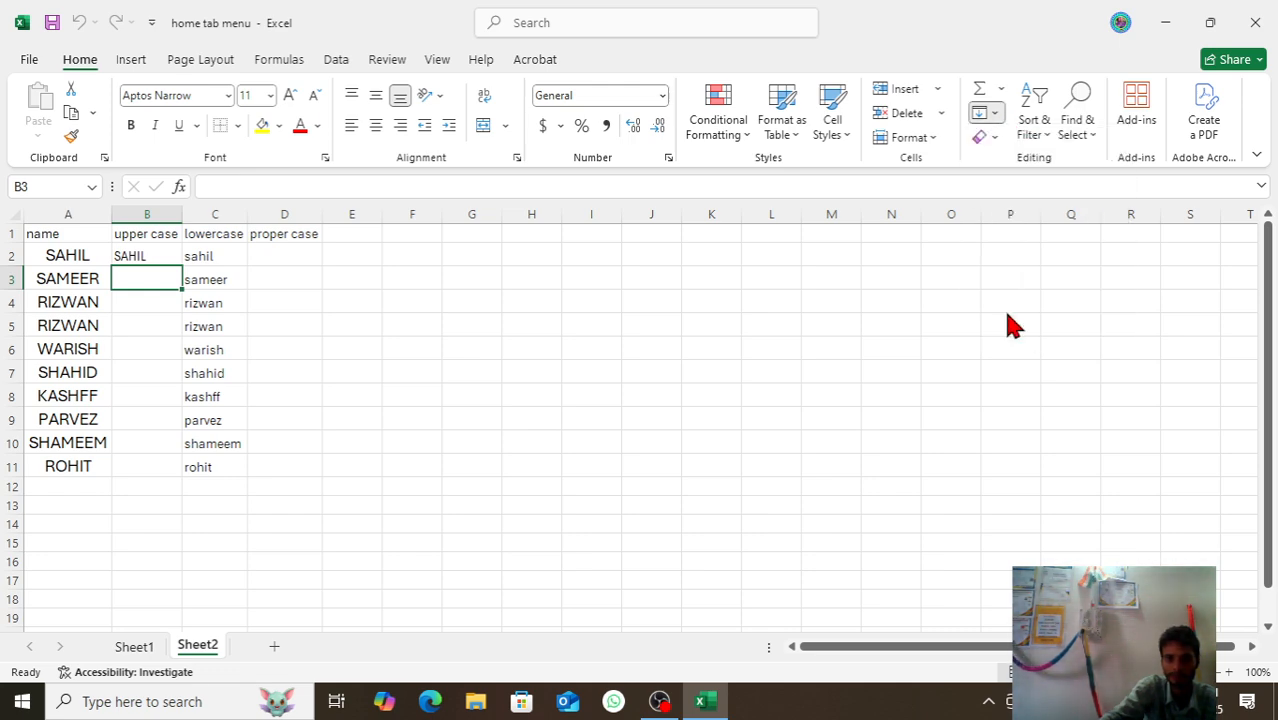
{"action": "left_click", "coordinate": [277, 268]}
{"action": "left_click", "coordinate": [285, 254]}
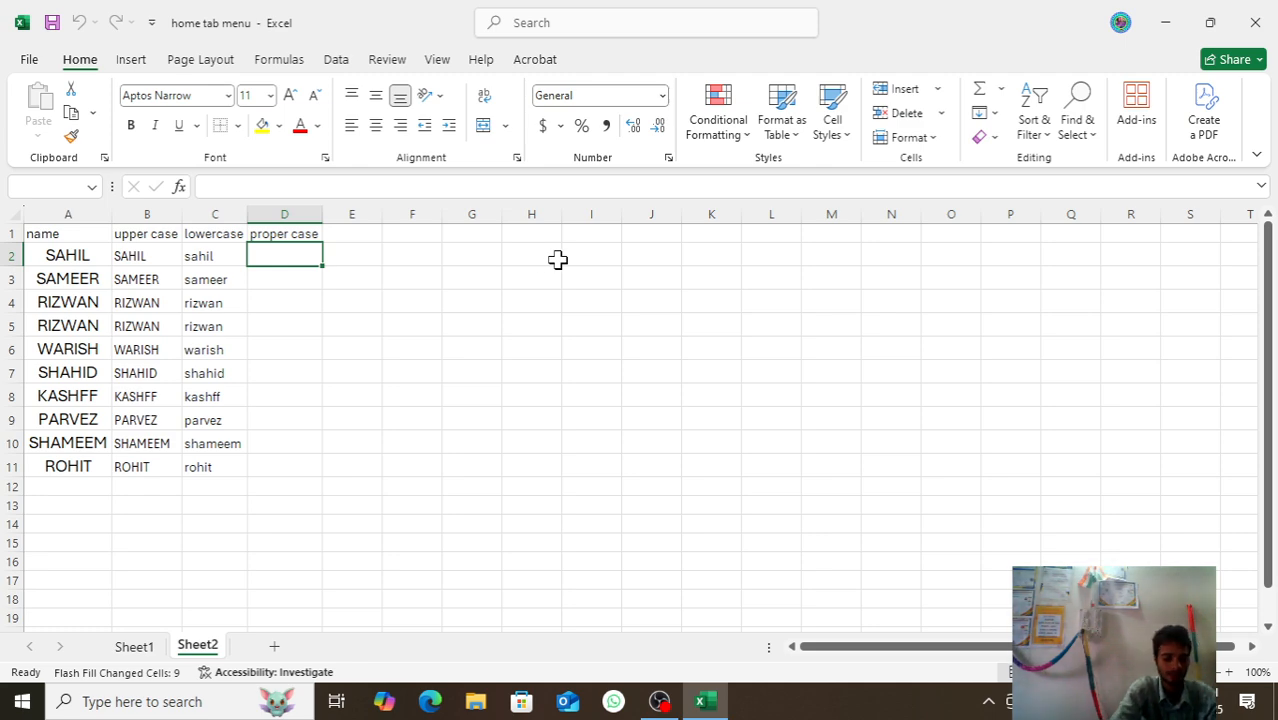
{"action": "type", "text": "pro"}
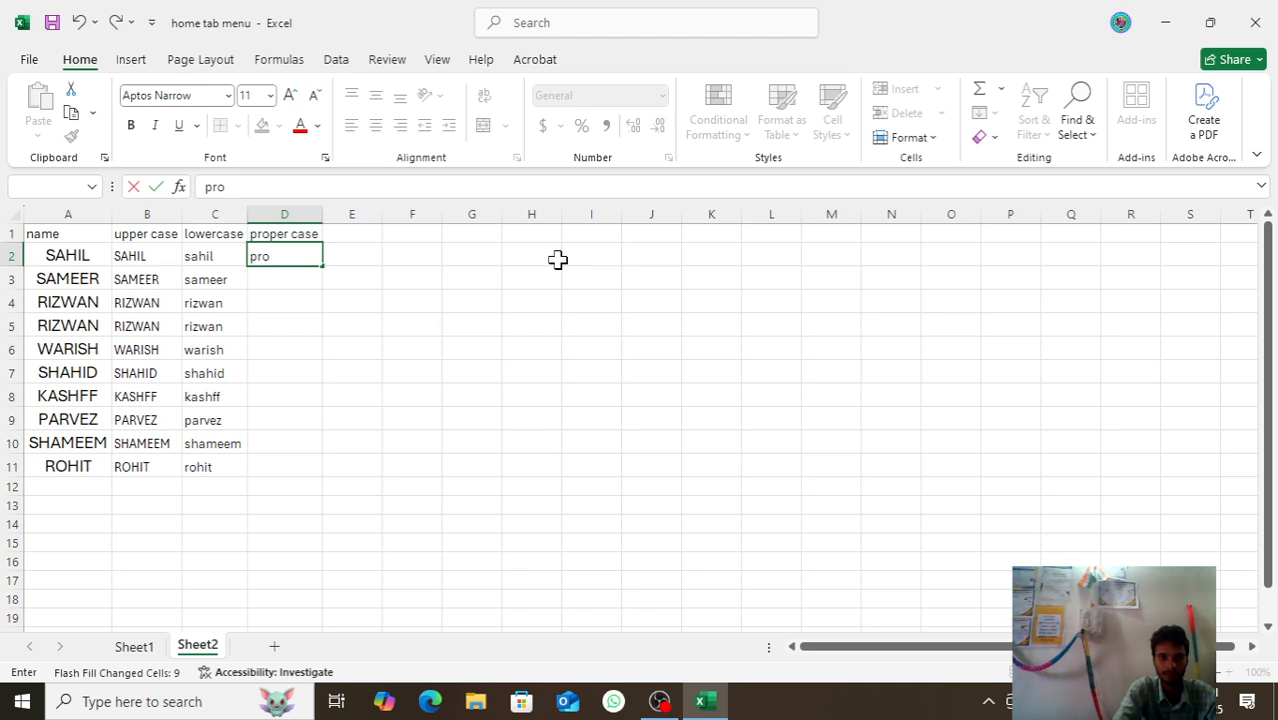
{"action": "key", "text": "BackSpace"}
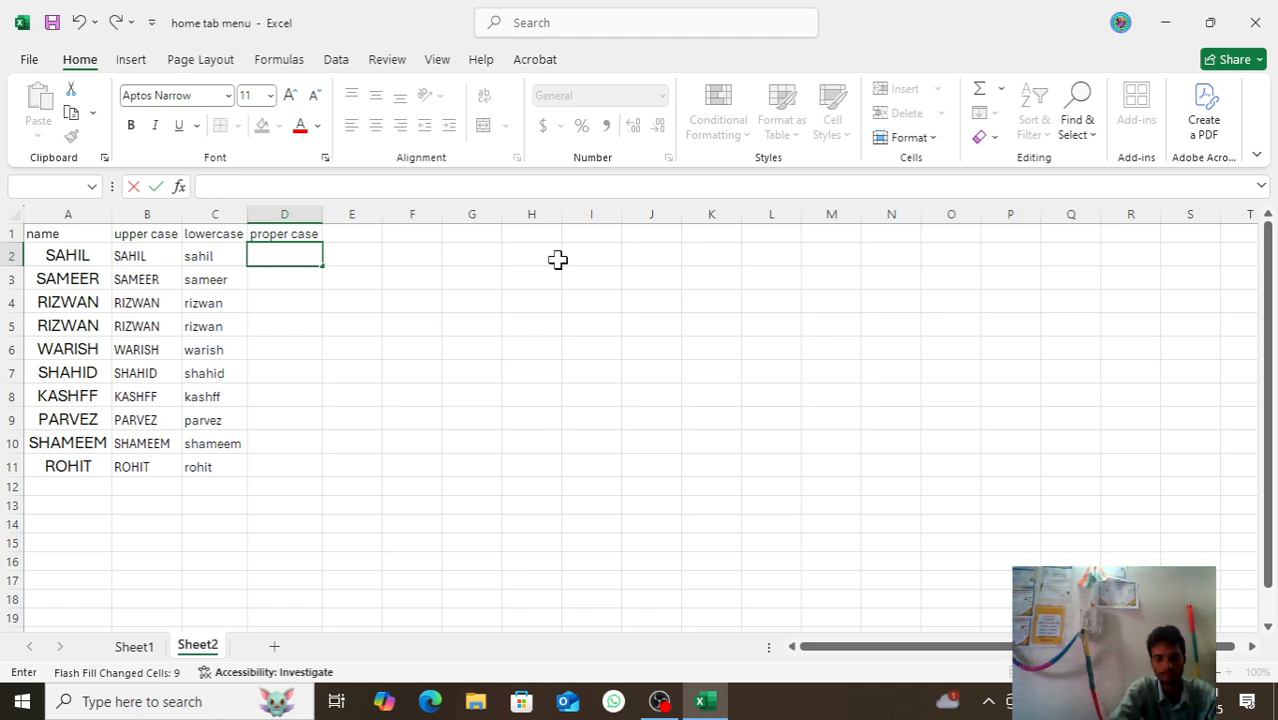
{"action": "type", "text": "P"}
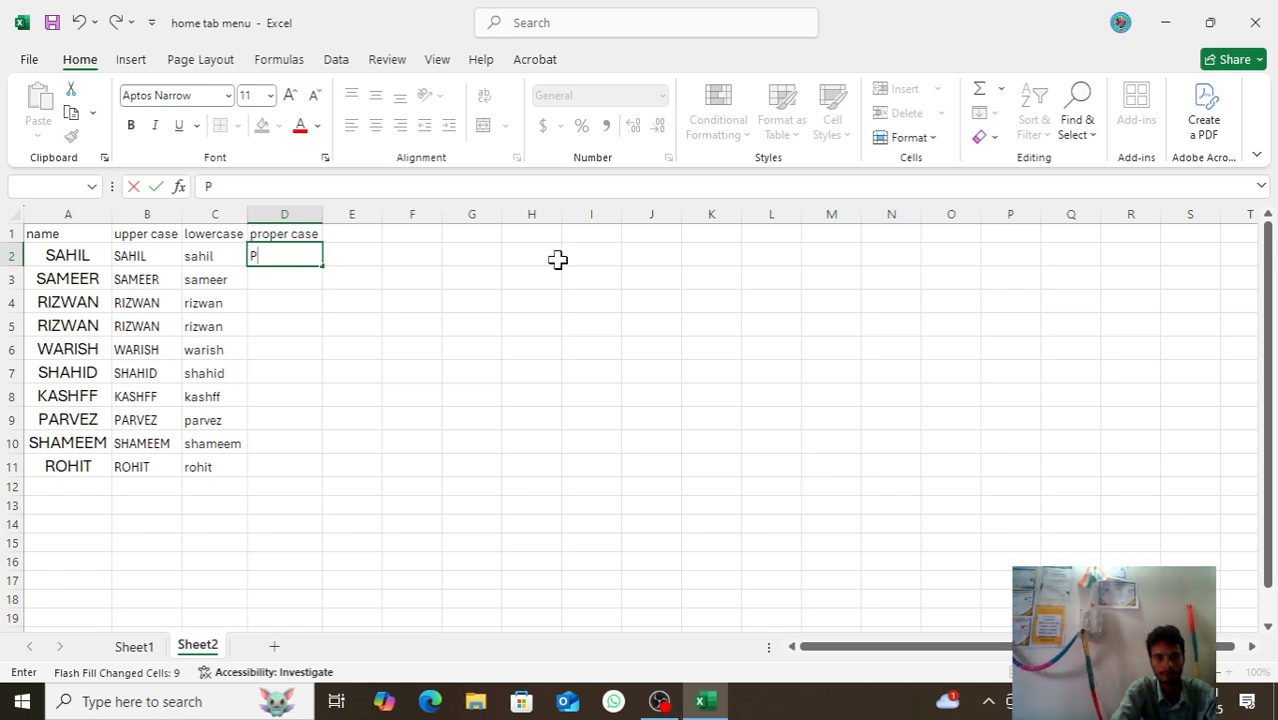
{"action": "type", "text": "to"}
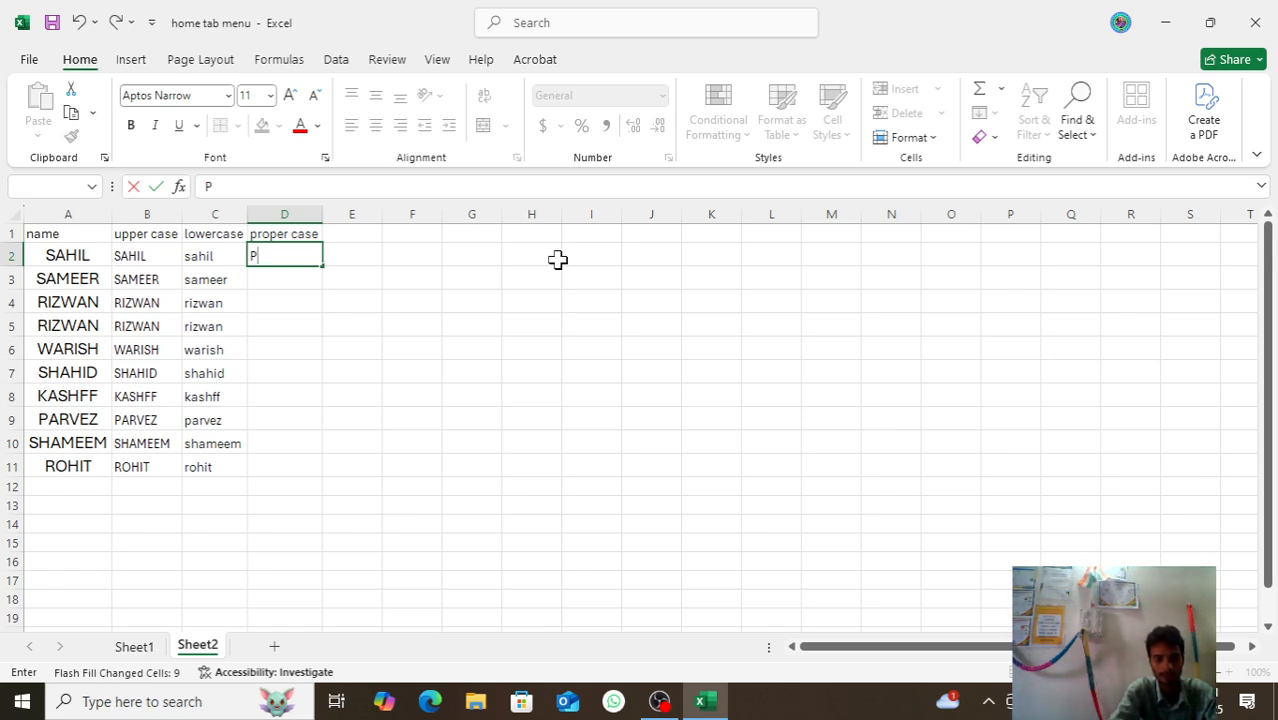
{"action": "type", "text": "per"}
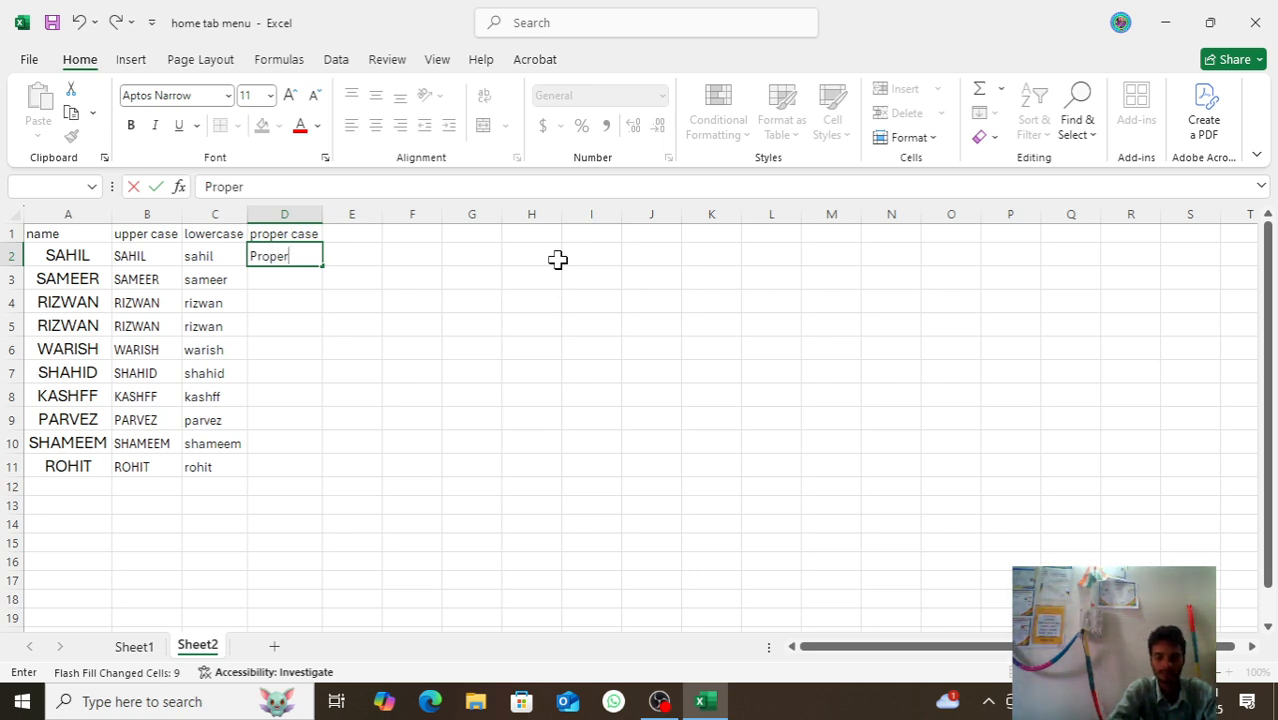
{"action": "key", "text": "BackSpace"}
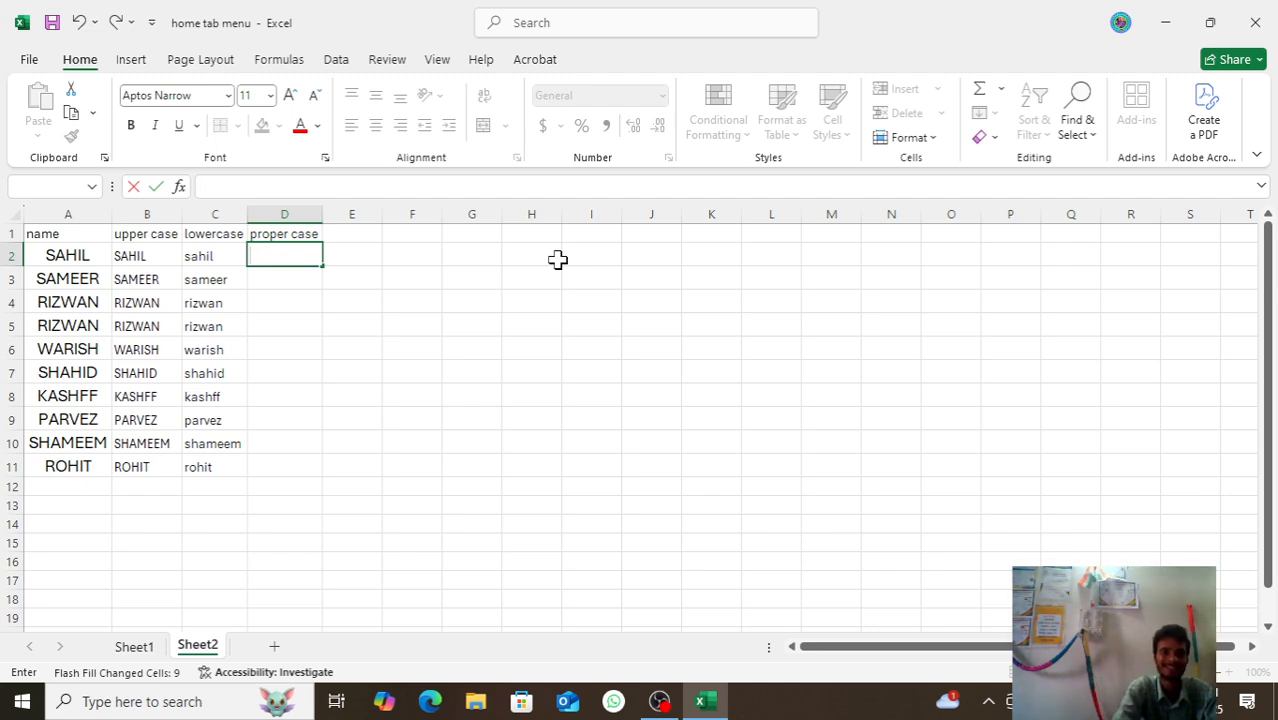
- Enter the first student's name in proper case in D2, and Flash Fill the rest of the proper case column from D3
{"action": "type", "text": "S"}
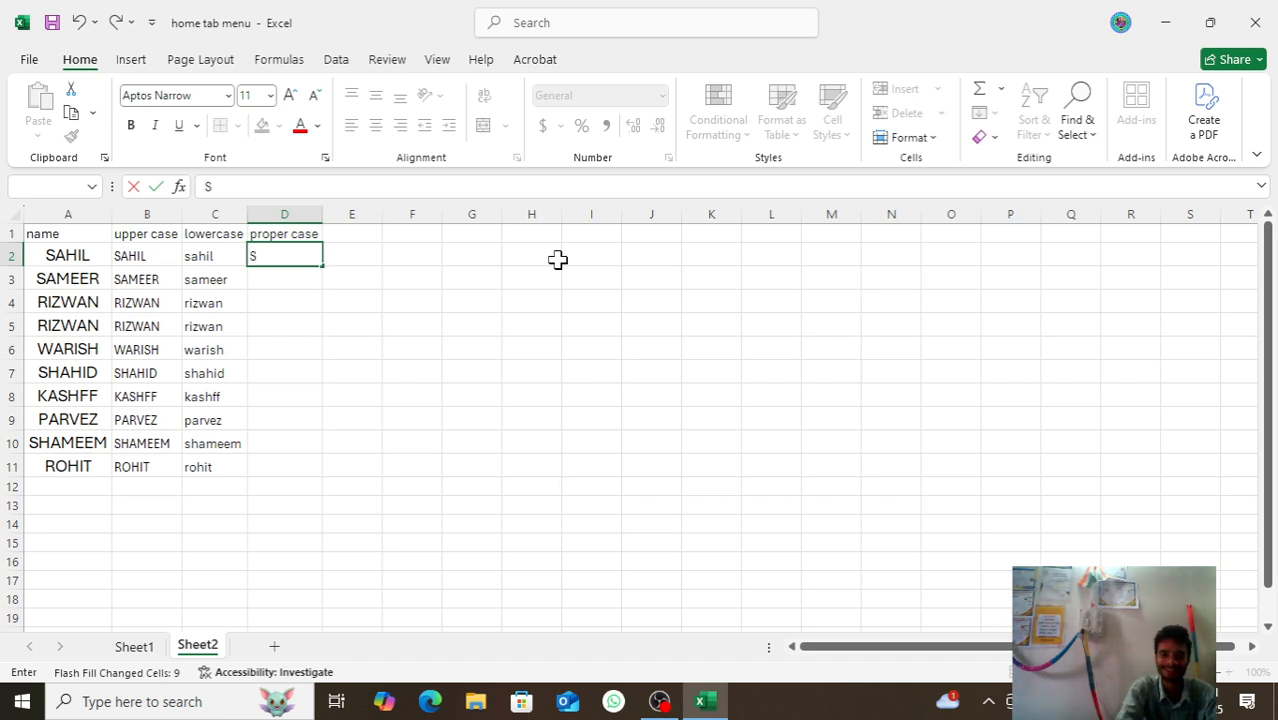
{"action": "type", "text": "ahil"}
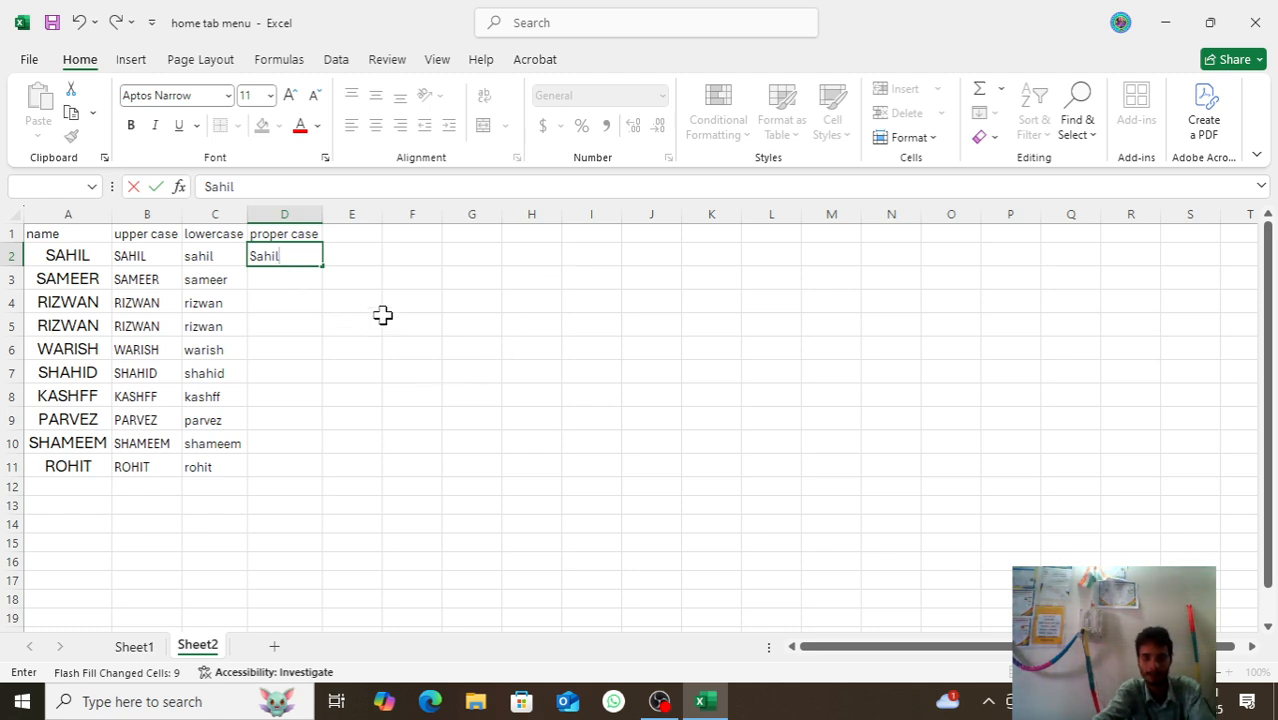
{"action": "key", "text": "Return"}
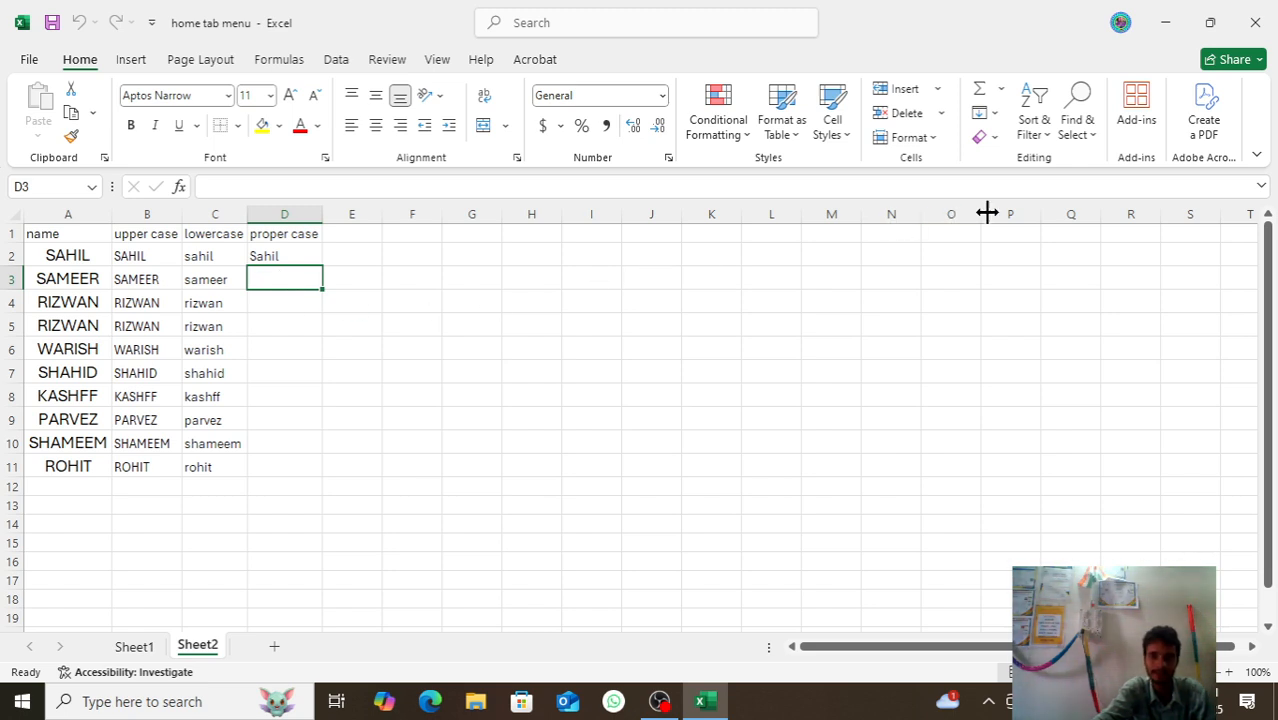
{"action": "left_click", "coordinate": [997, 114]}
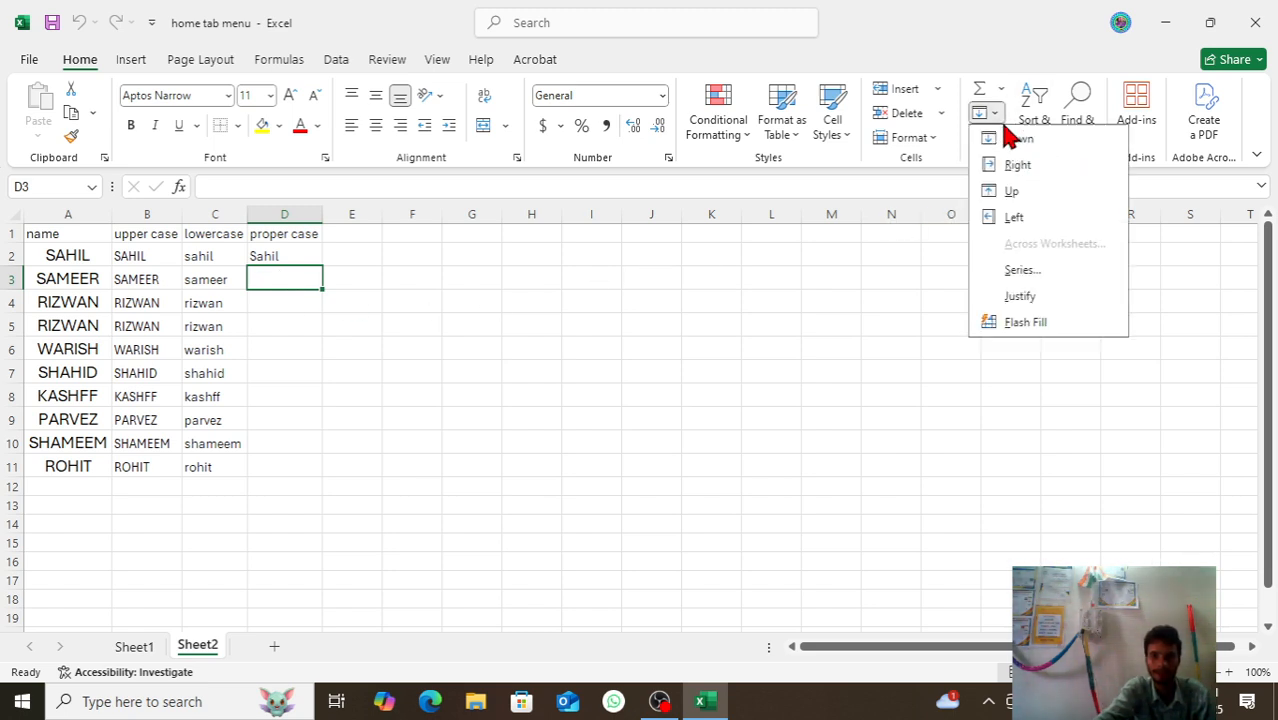
{"action": "left_click", "coordinate": [1025, 324]}
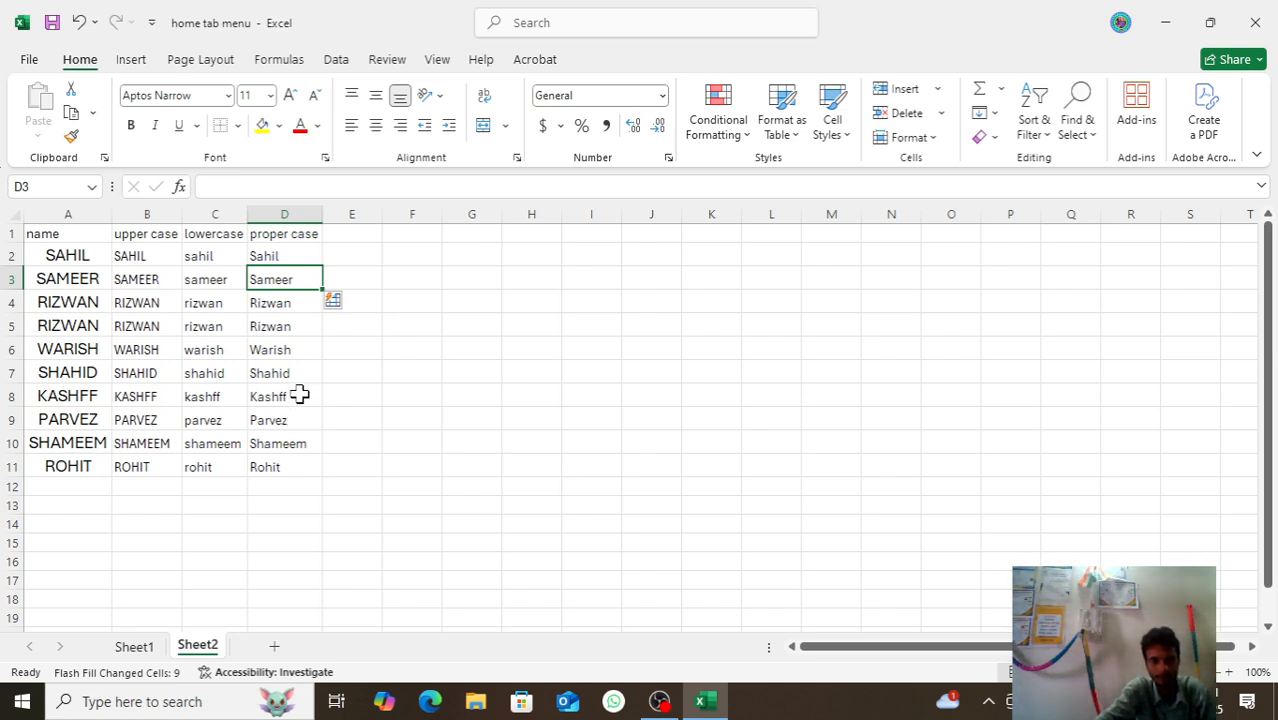
- Enter the headers name, age and santance in G3:I3 for a second table
{"action": "left_click", "coordinate": [465, 346]}
{"action": "left_click", "coordinate": [466, 281]}
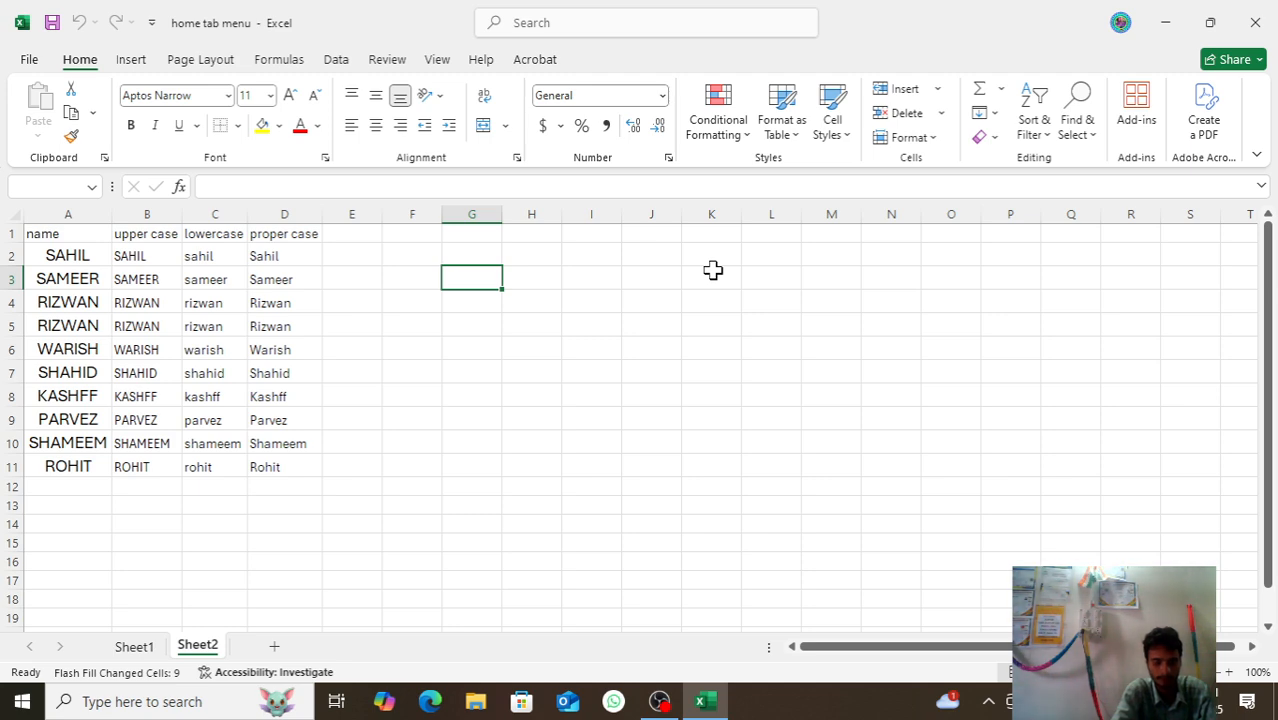
{"action": "type", "text": "name"}
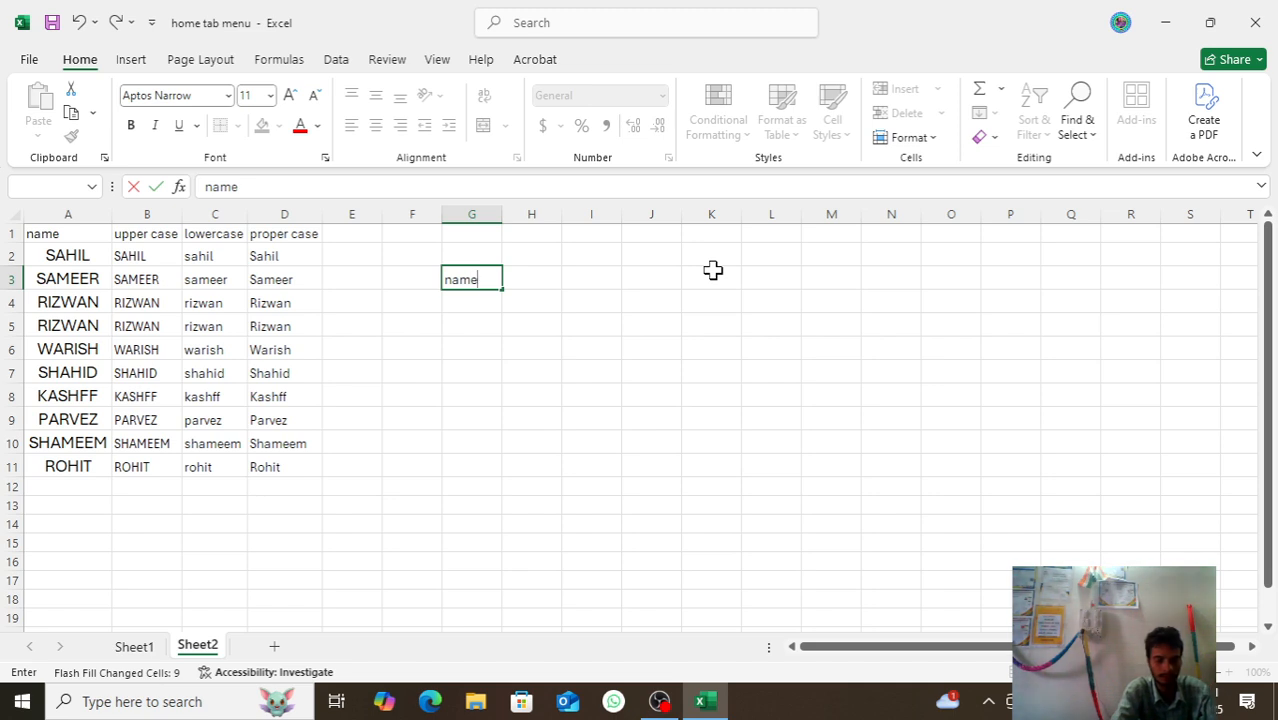
{"action": "key", "text": "Tab"}
{"action": "type", "text": "ag"}
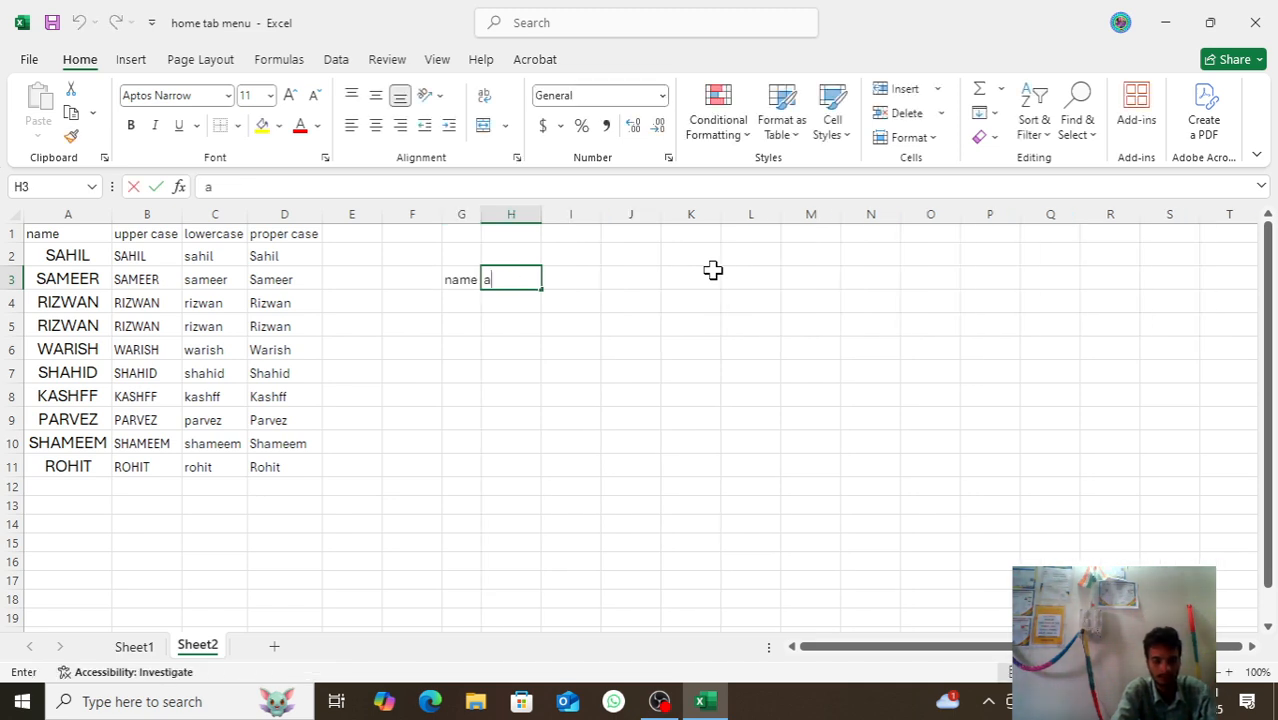
{"action": "key", "text": "Tab"}
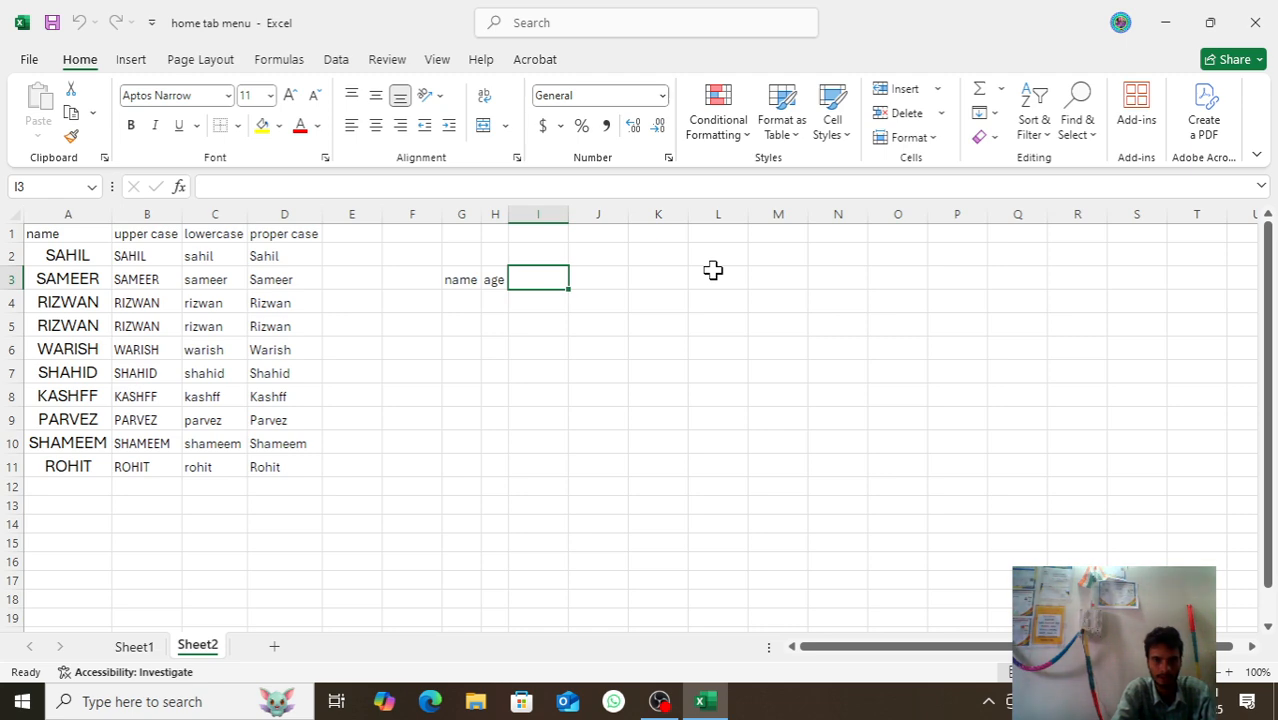
{"action": "type", "text": "san"}
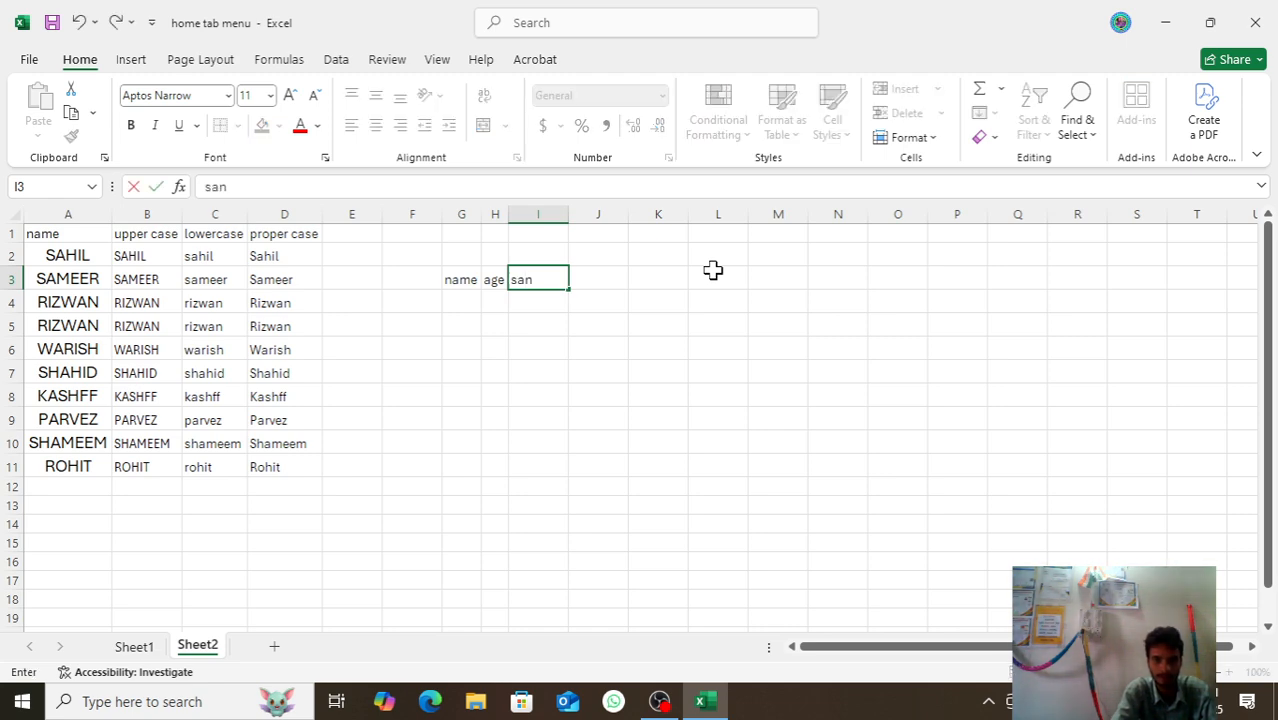
{"action": "type", "text": "tance"}
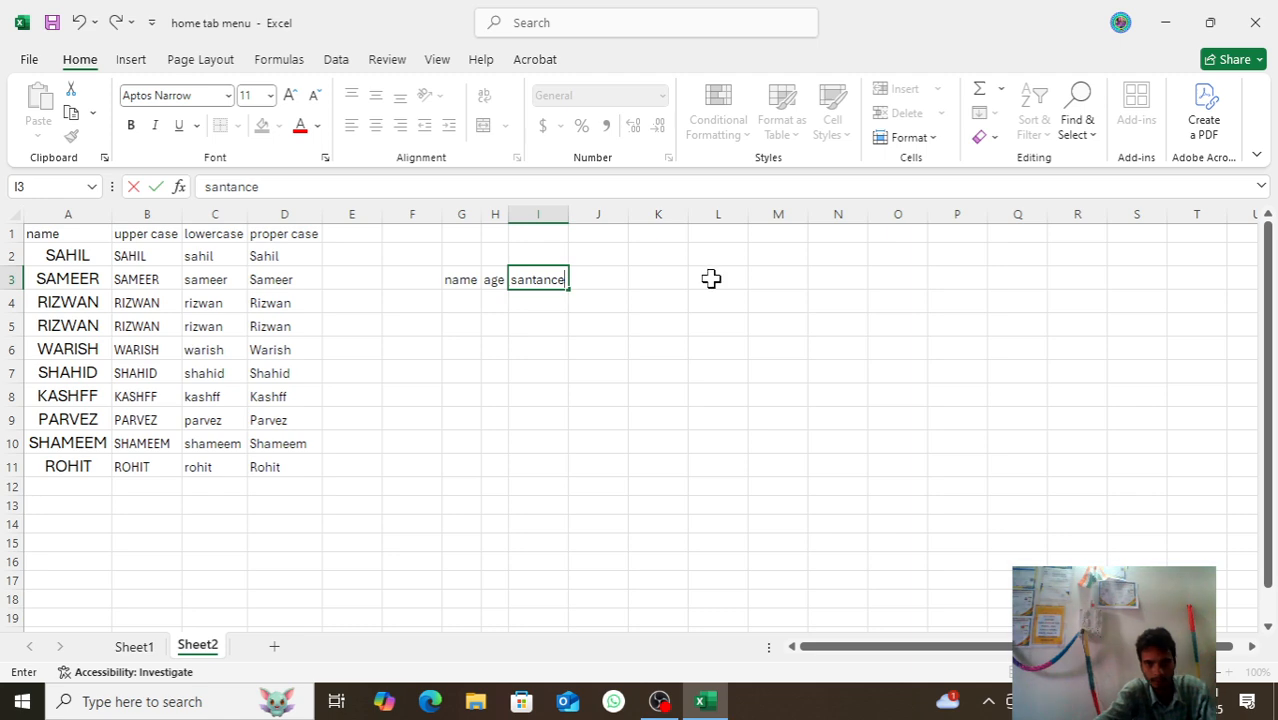
{"action": "left_click", "coordinate": [461, 303]}
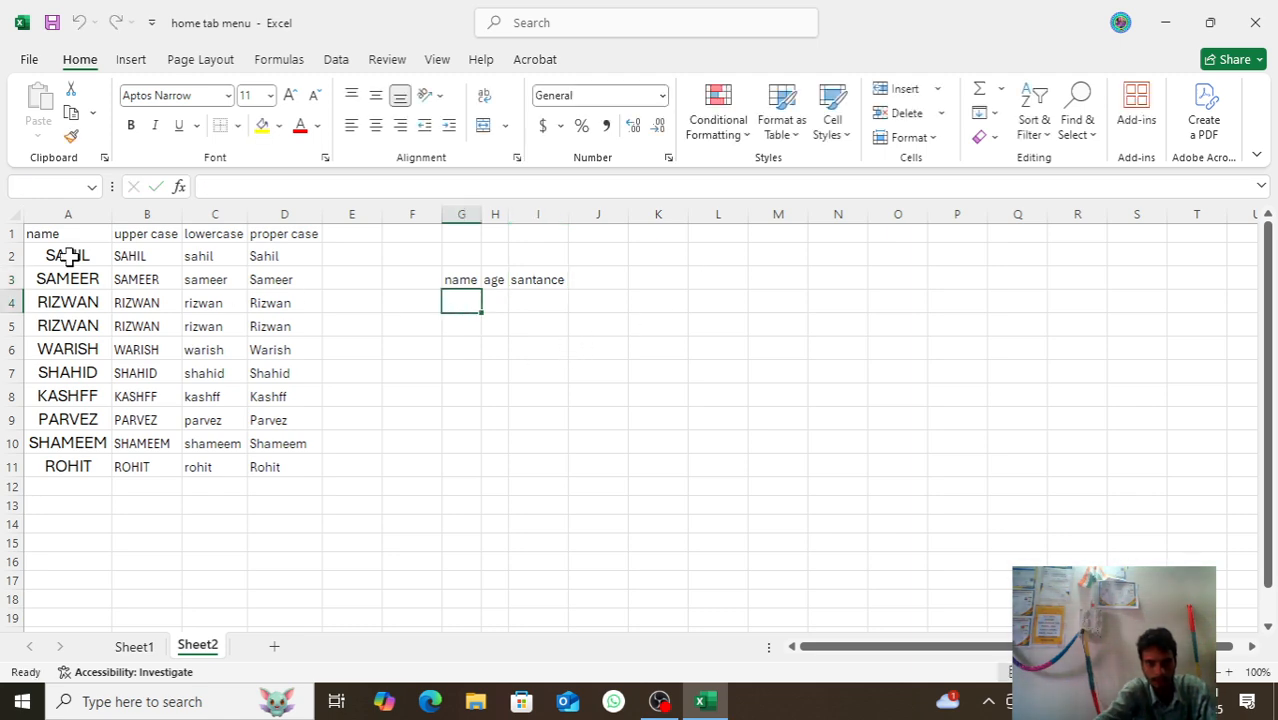
- Copy the student names from A2:A11, paste them into G4:G13, and select a cell in column G to autofit it
{"action": "left_click_drag", "start_coordinate": [71, 252], "coordinate": [83, 460]}
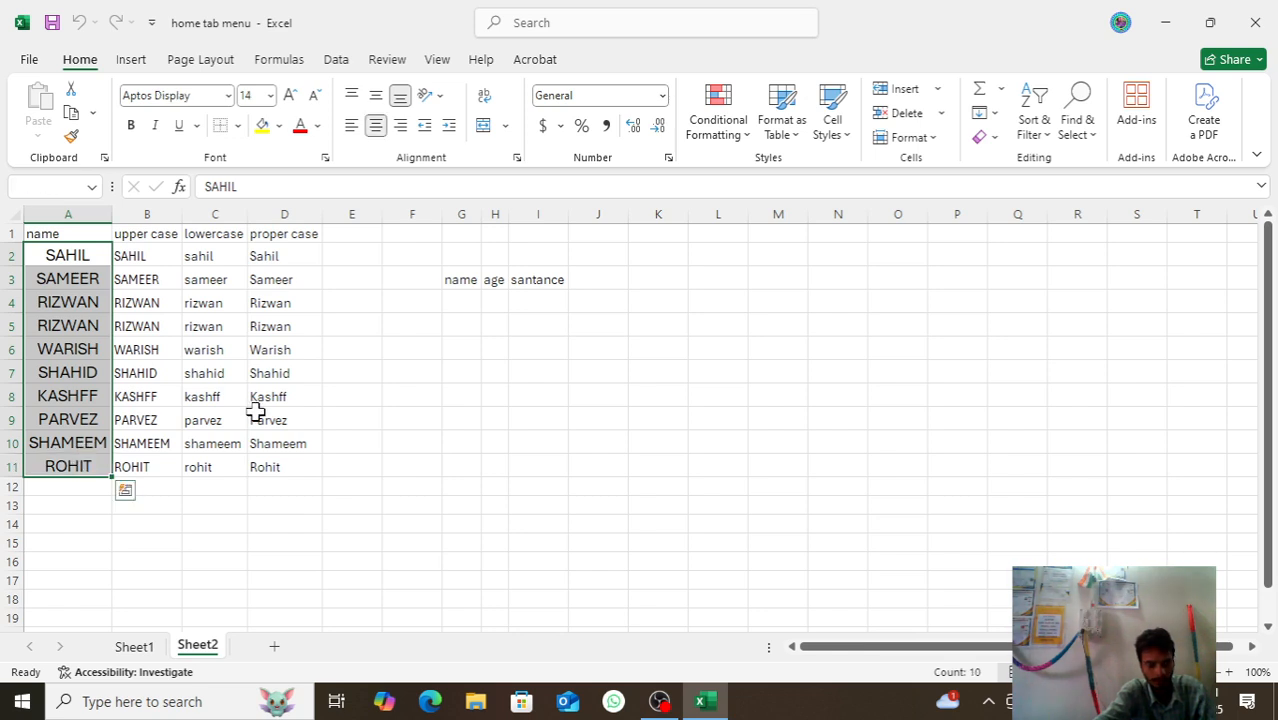
{"action": "key", "text": "ctrl+c"}
{"action": "left_click_drag", "start_coordinate": [458, 305], "coordinate": [462, 514]}
{"action": "key", "text": "ctrl+v"}
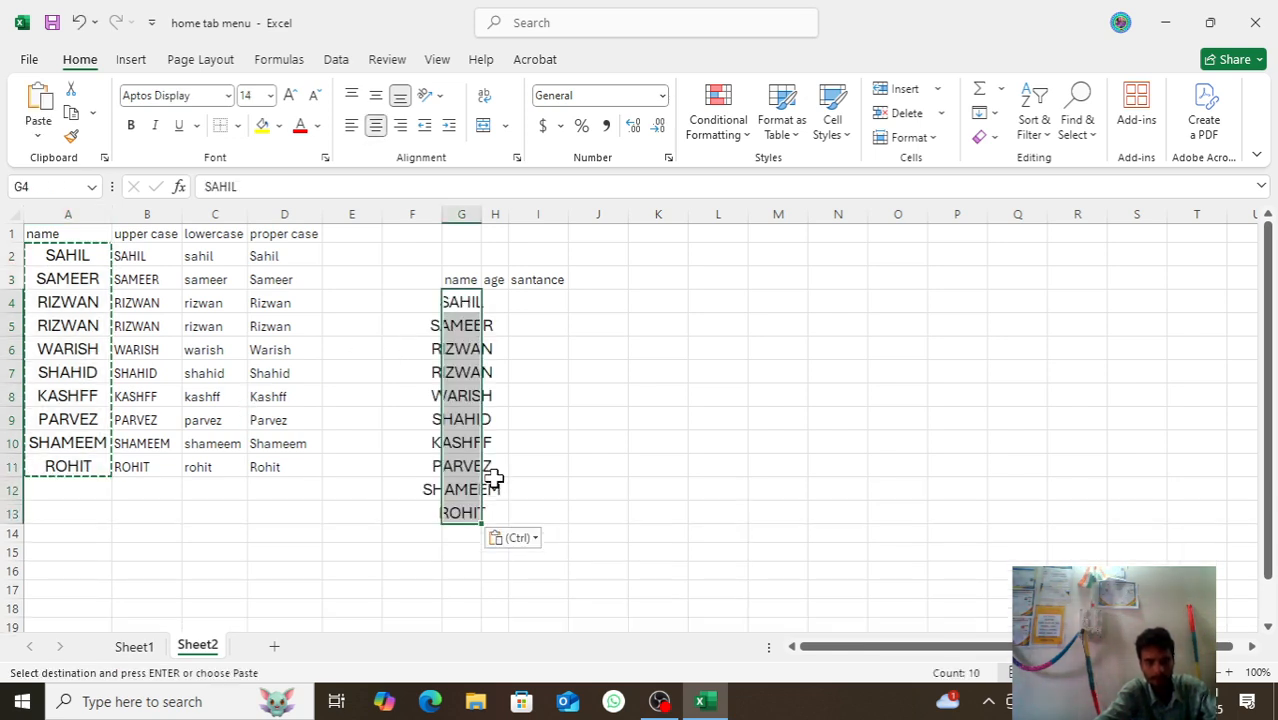
{"action": "left_click", "coordinate": [468, 348]}
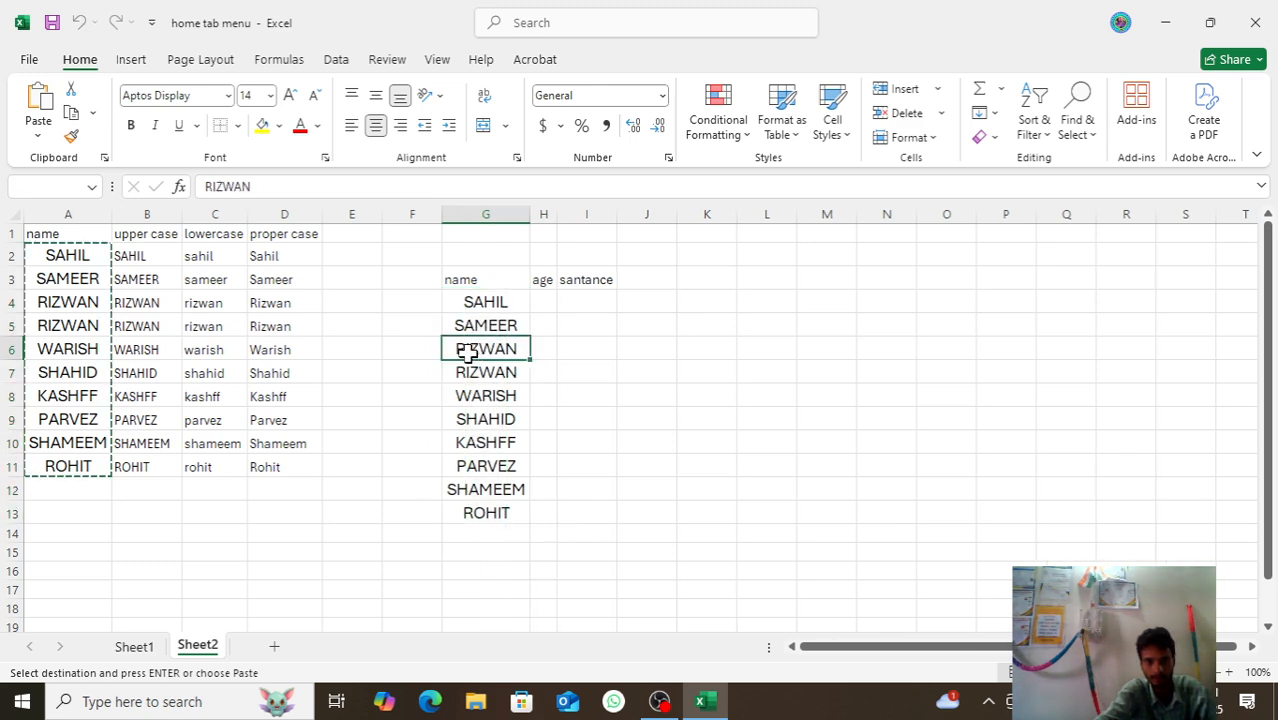
- Enter the ages 23, 36, 25, 32, 14, 25, 54, 32, 20 and 10 in H4:H13
{"action": "left_click", "coordinate": [543, 303]}
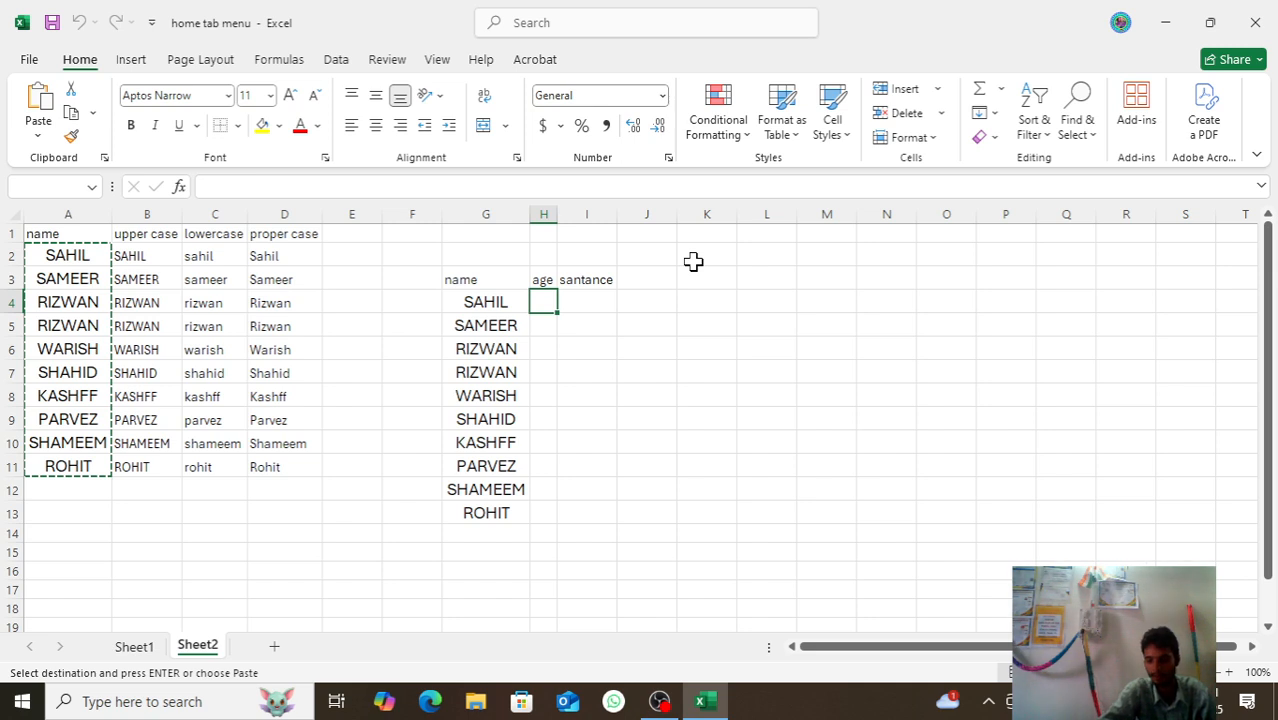
{"action": "type", "text": "23"}
{"action": "key", "text": "Return"}
{"action": "type", "text": "3"}
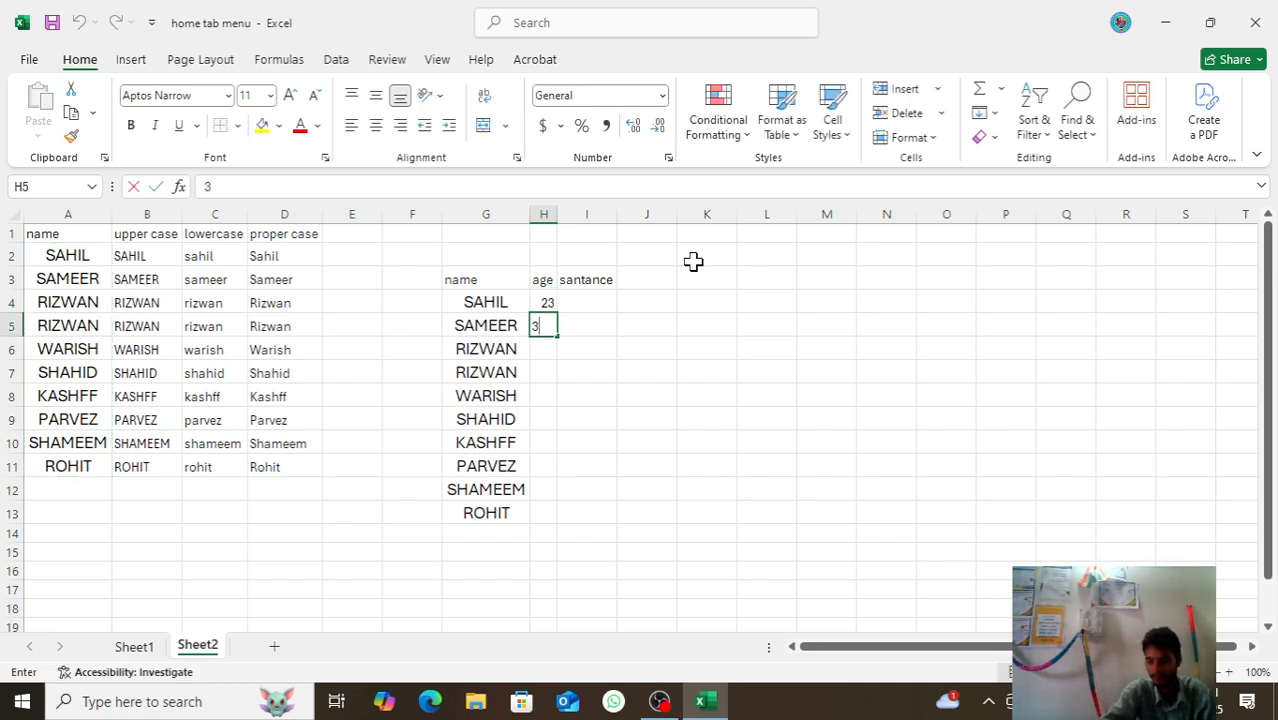
{"action": "type", "text": "6"}
{"action": "key", "text": "Return"}
{"action": "type", "text": "25"}
{"action": "key", "text": "Return"}
{"action": "type", "text": "32"}
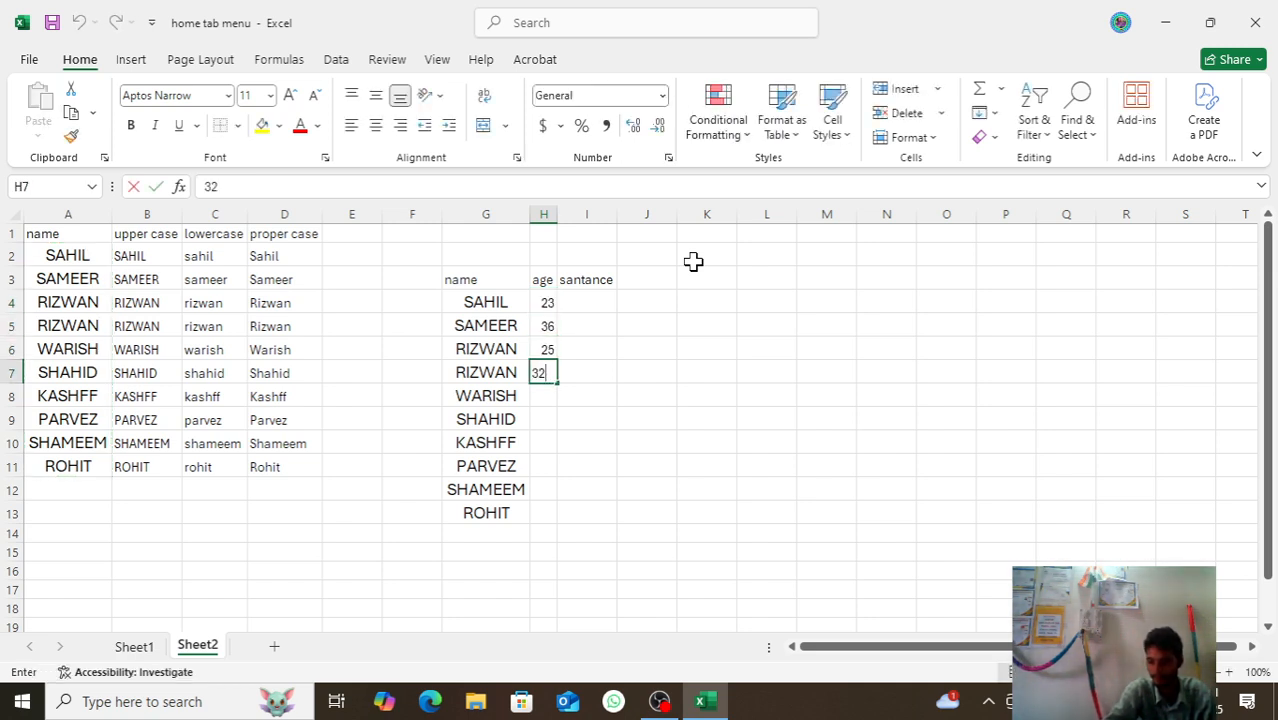
{"action": "key", "text": "Return"}
{"action": "type", "text": "14"}
{"action": "key", "text": "Return"}
{"action": "type", "text": "25"}
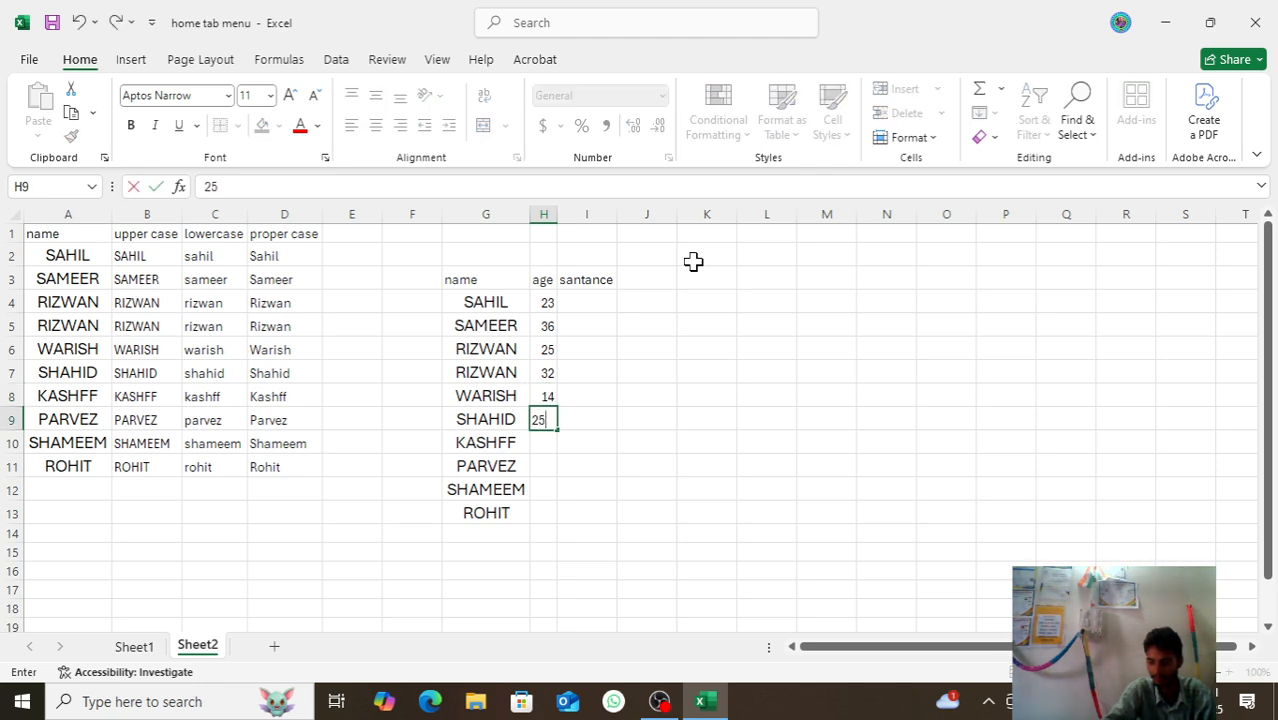
{"action": "key", "text": "Return"}
{"action": "type", "text": "54"}
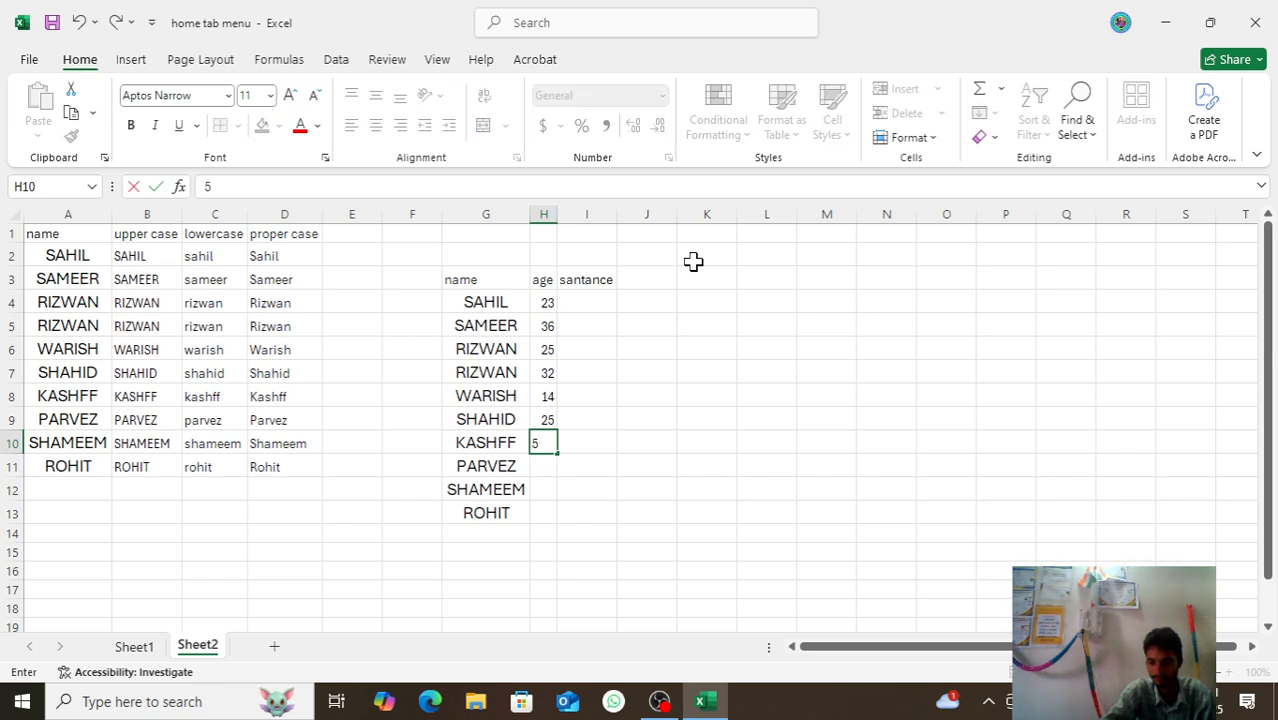
{"action": "key", "text": "Return"}
{"action": "type", "text": "32"}
{"action": "key", "text": "Return"}
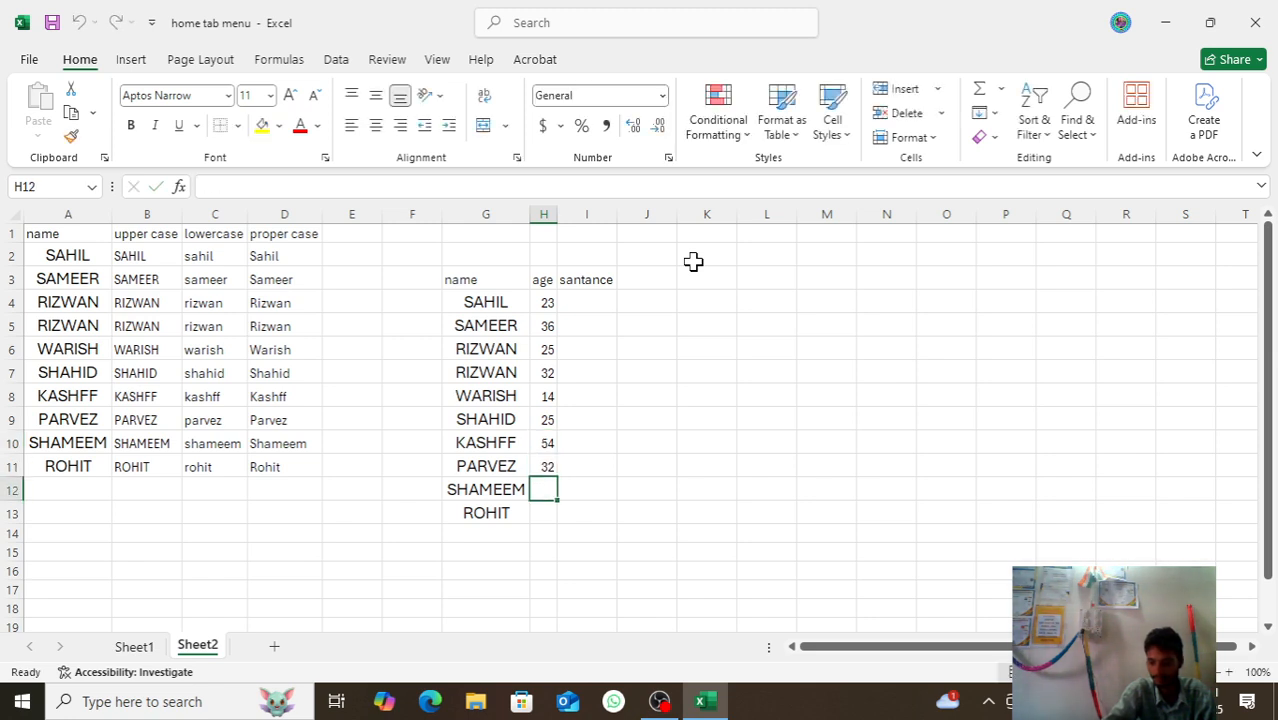
{"action": "type", "text": "20"}
{"action": "key", "text": "Return"}
{"action": "type", "text": "10"}
{"action": "key", "text": "Return"}
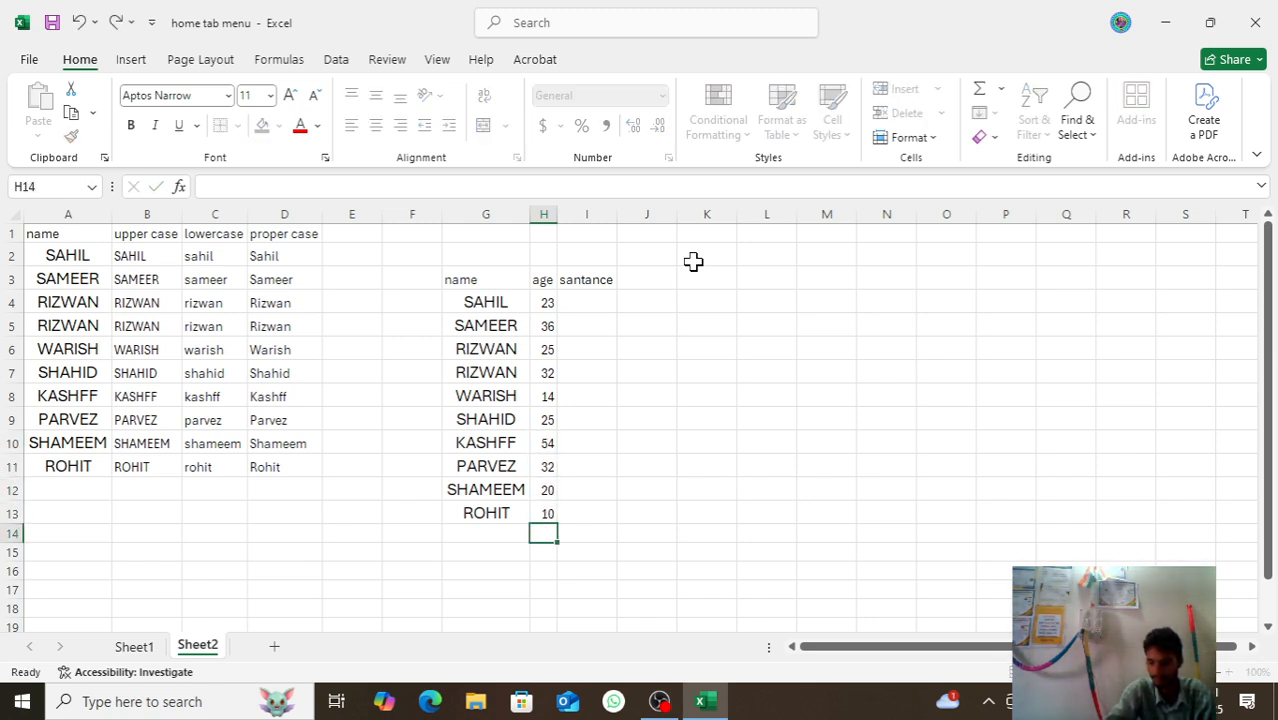
{"action": "type", "text": "30"}
{"action": "key", "text": "Return"}
{"action": "type", "text": "50"}
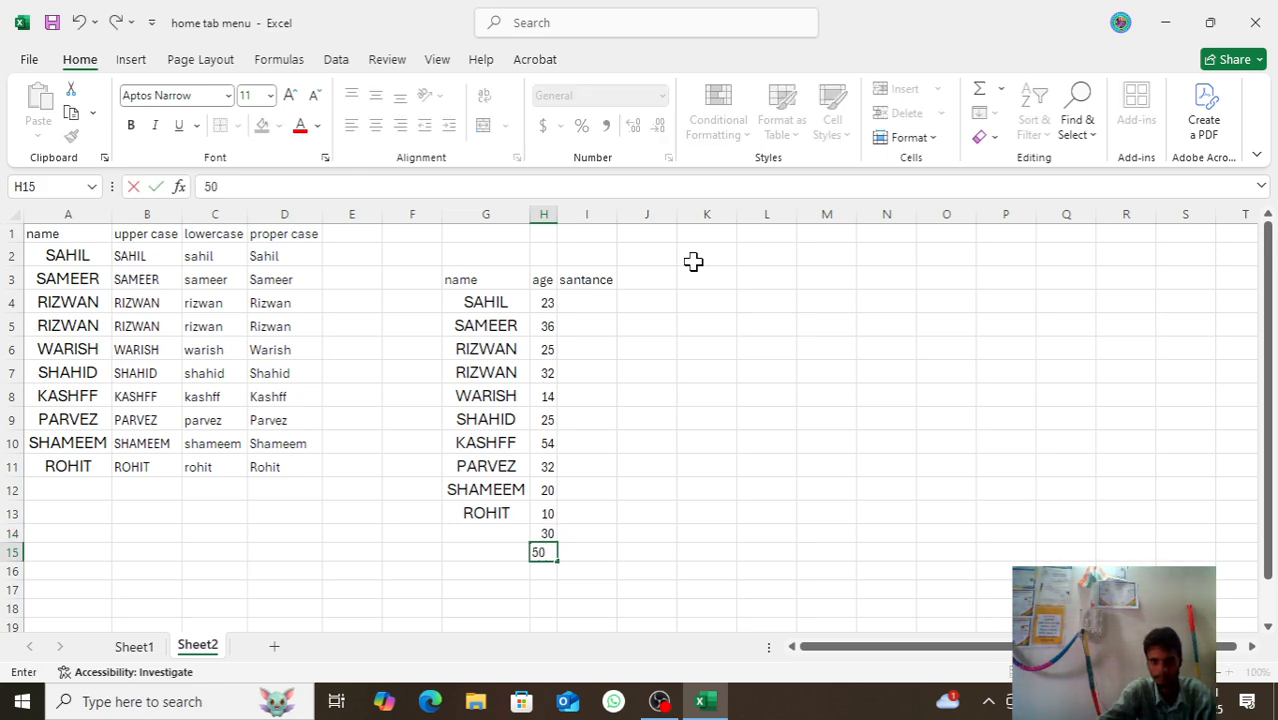
{"action": "left_click", "coordinate": [546, 538]}
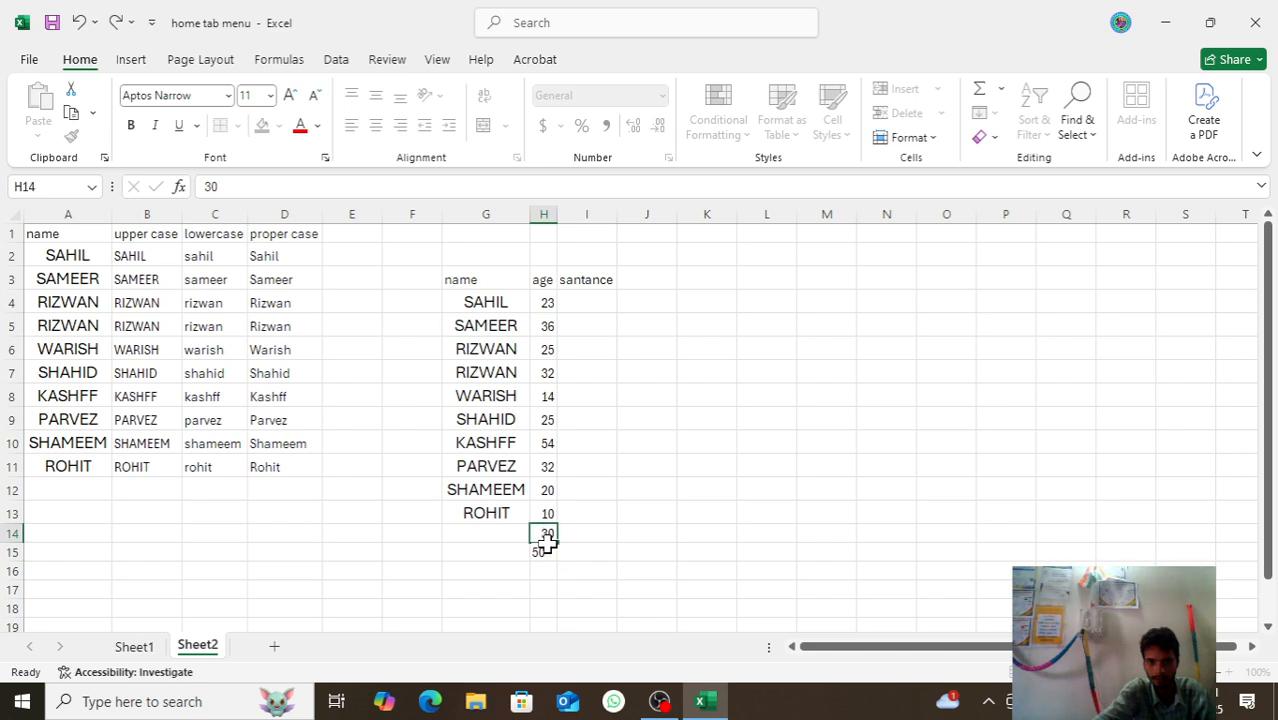
{"action": "left_click_drag", "start_coordinate": [546, 540], "coordinate": [546, 553]}
{"action": "key", "text": "Delete"}
{"action": "left_click", "coordinate": [622, 374]}
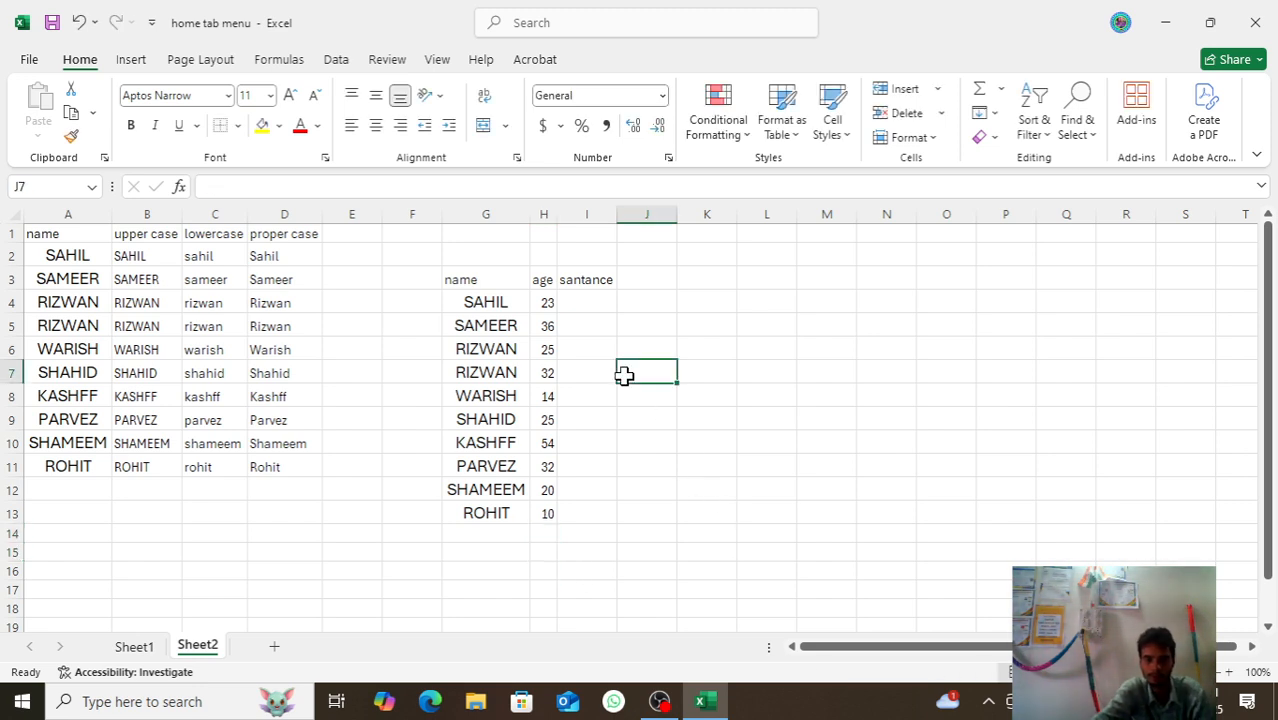
- Enter a sample sentence in I4 made of the first student's name in lowercase followed by "is a 23 age", fitting column I to it
{"action": "left_click", "coordinate": [592, 314]}
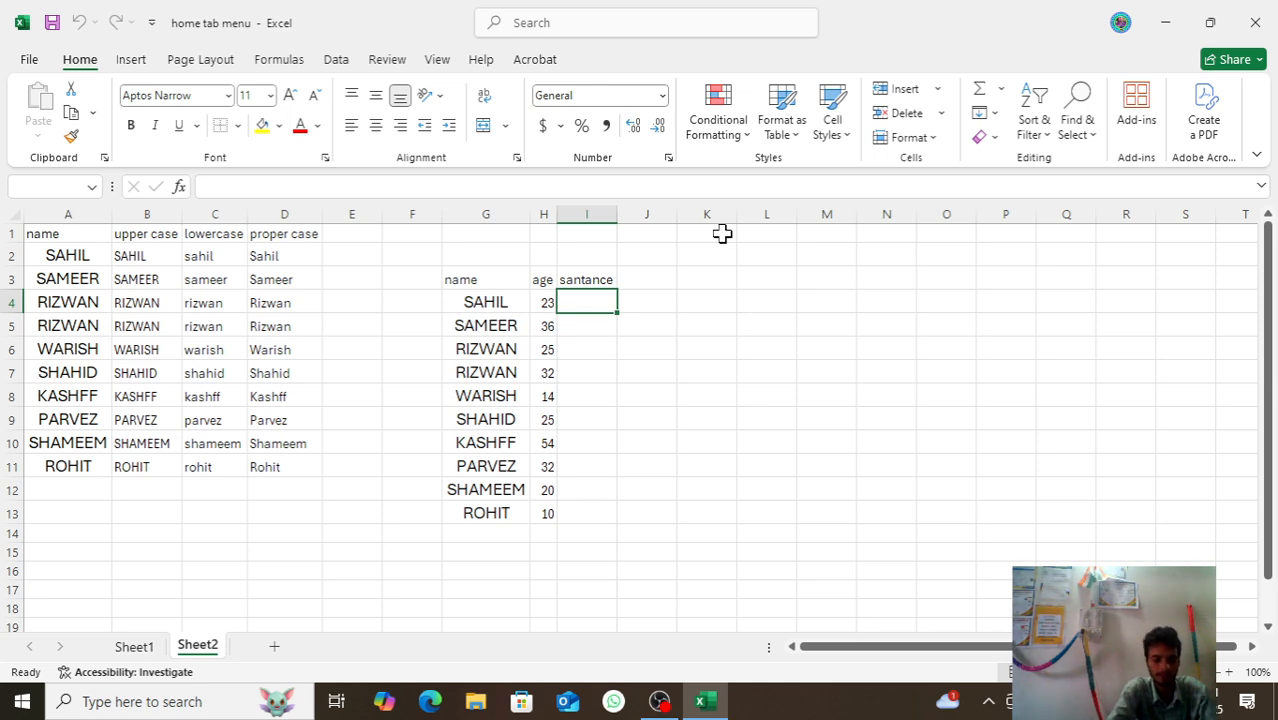
{"action": "type", "text": "sahil"}
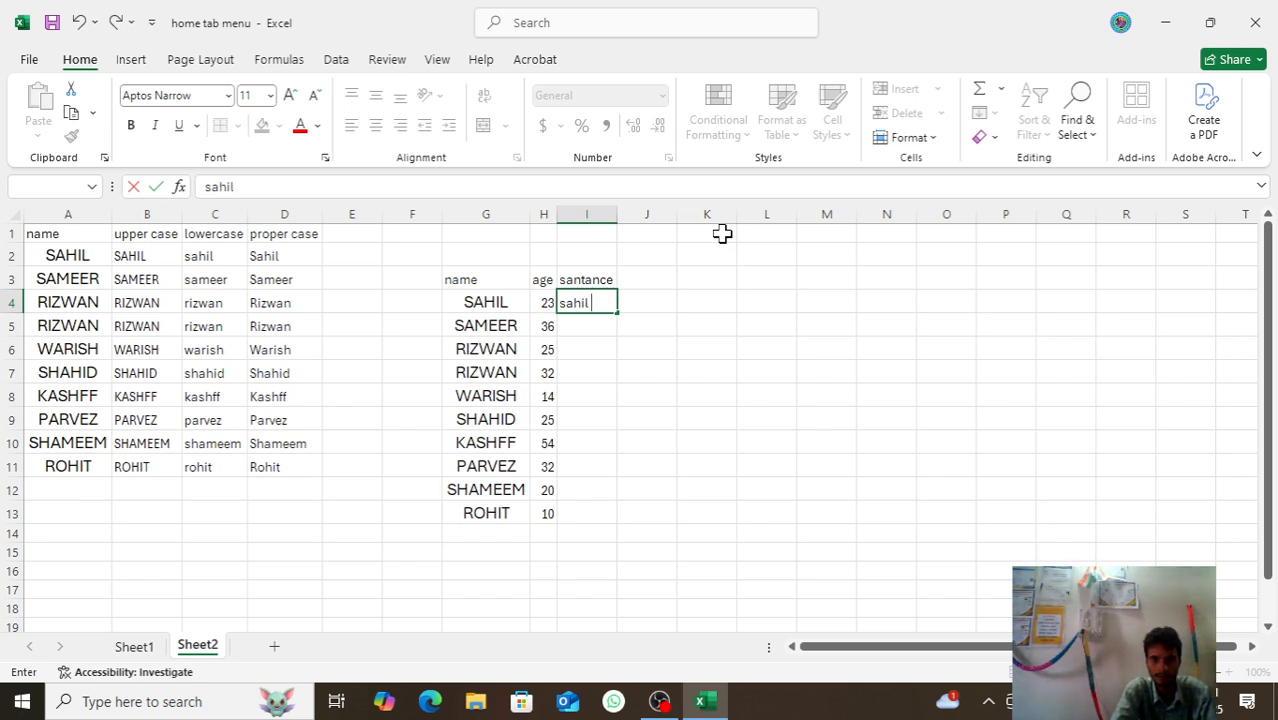
{"action": "type", "text": " is a"}
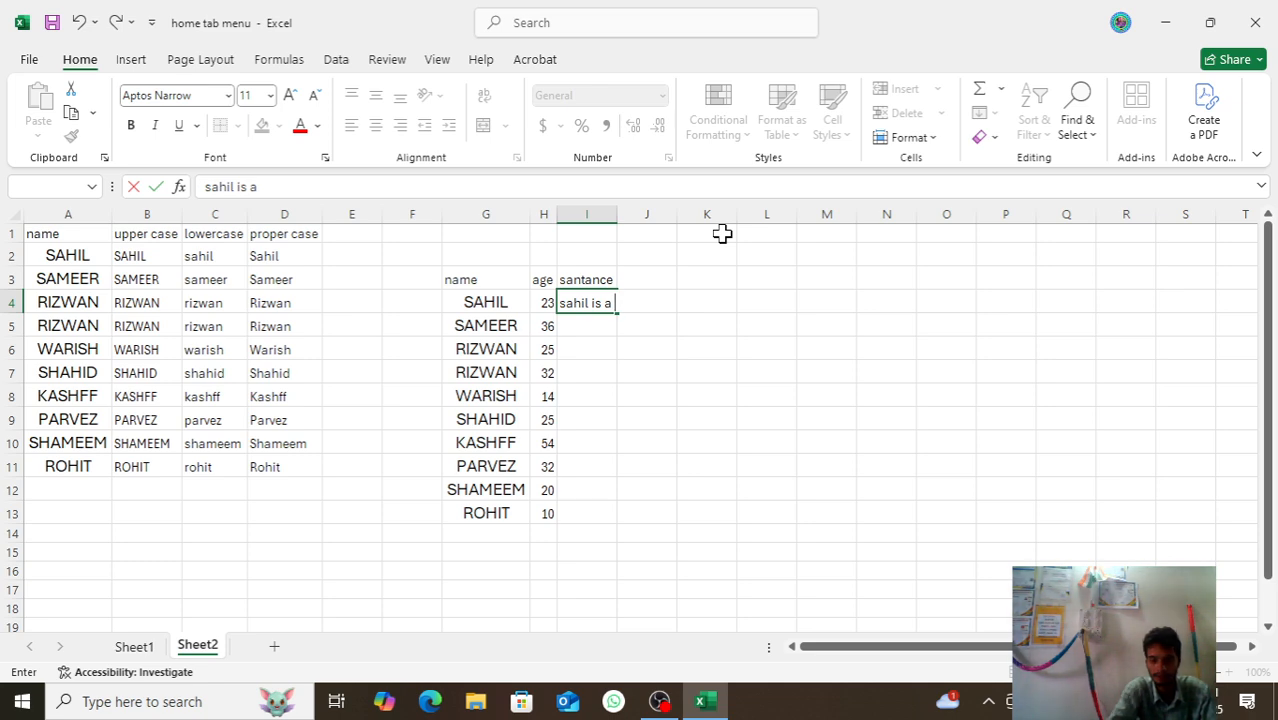
{"action": "type", "text": " 23"}
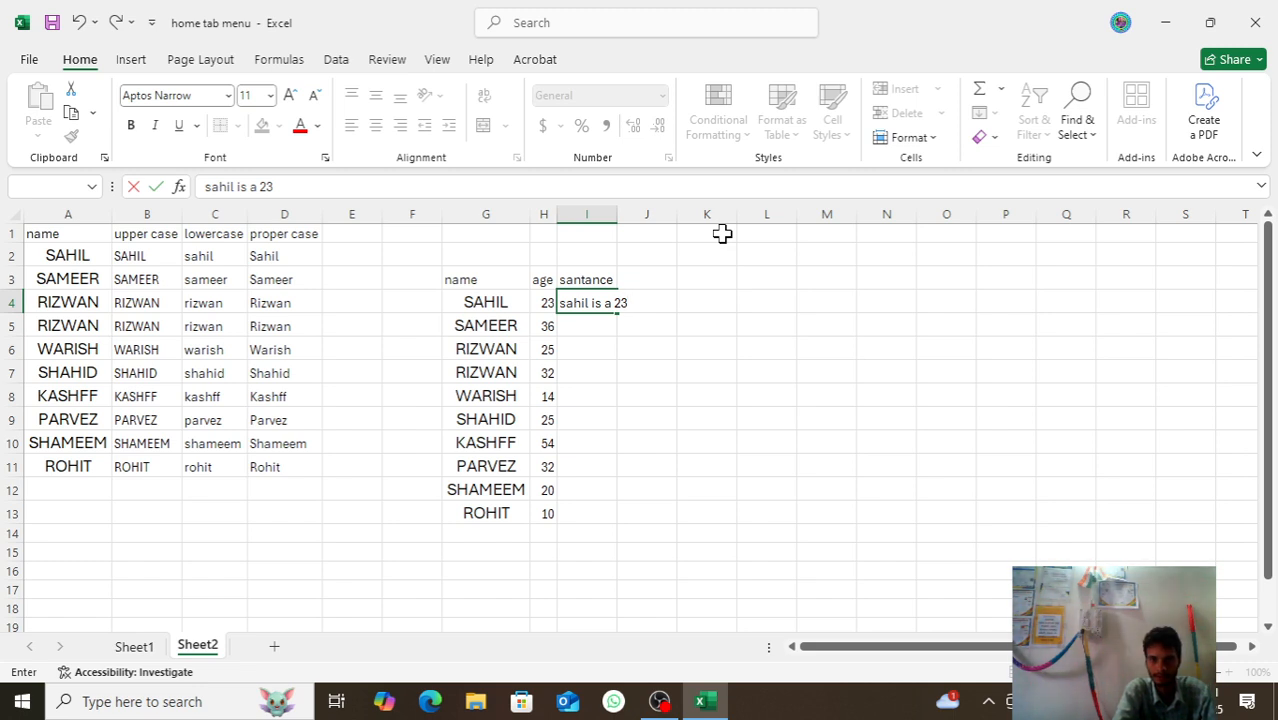
{"action": "type", "text": " age"}
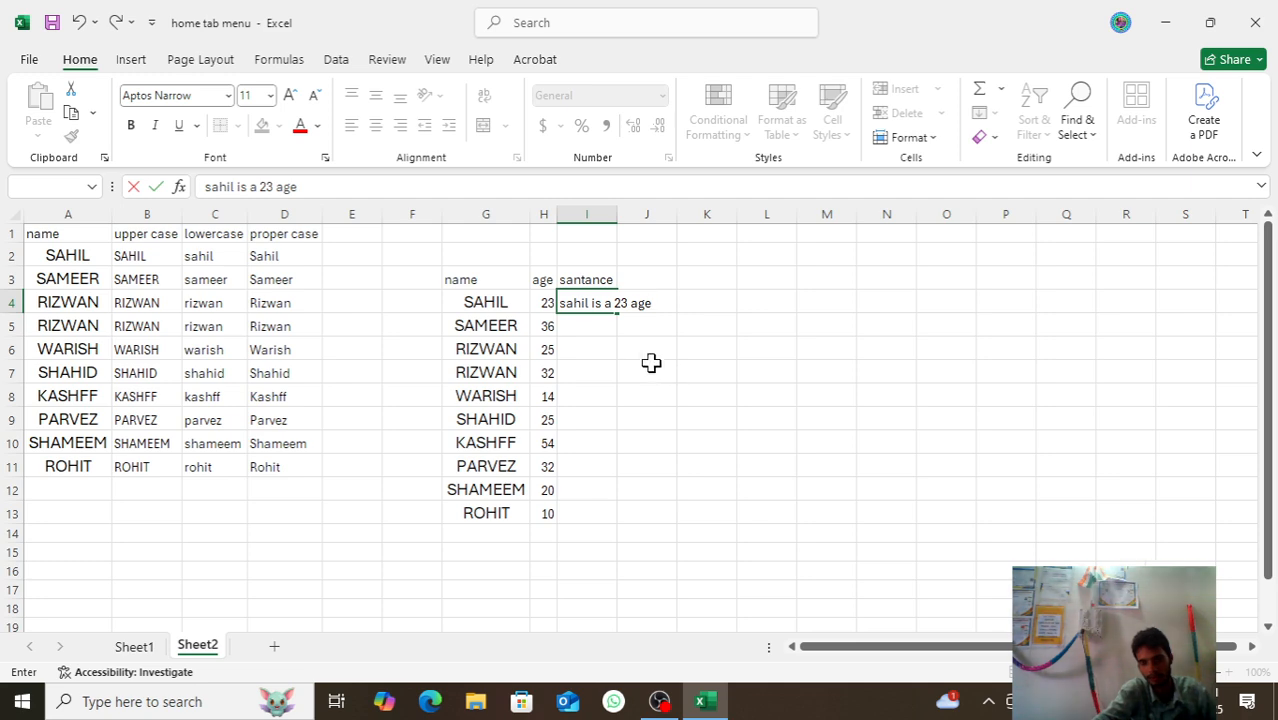
{"action": "key", "text": "Return"}
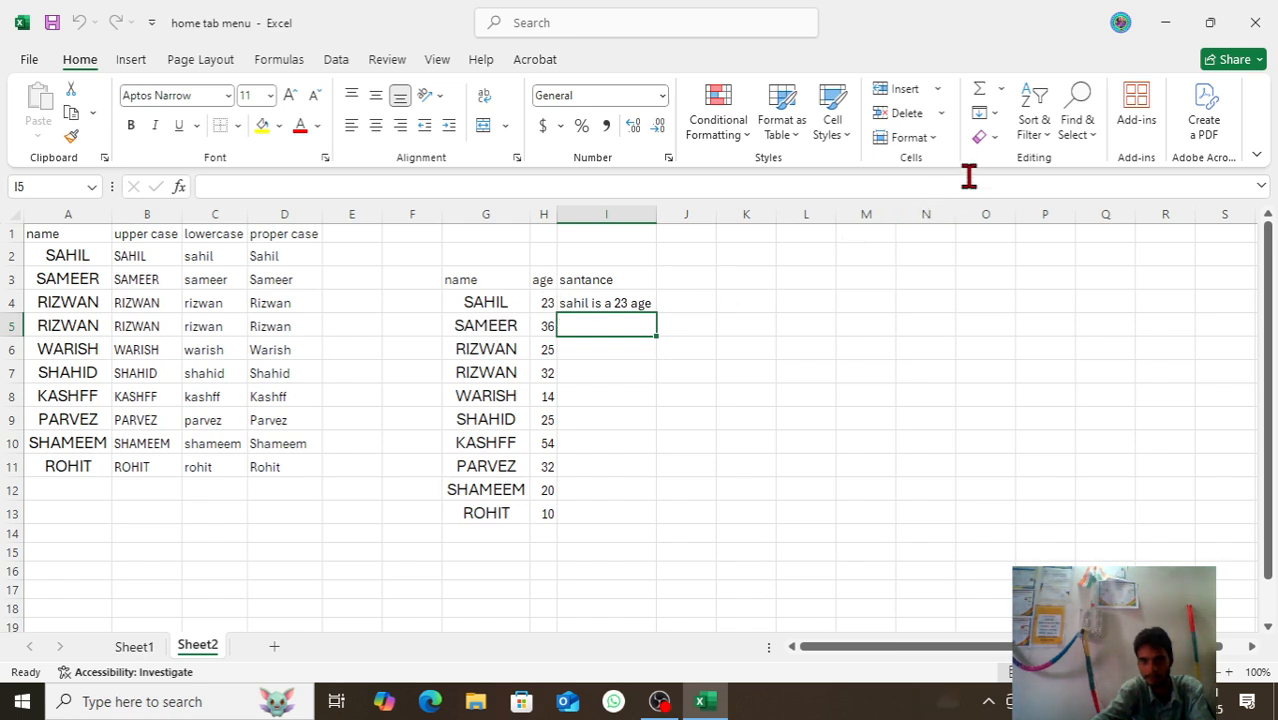
- Flash Fill the remaining sentences in the santance column from I5, and autofit the width of column I
{"action": "left_click", "coordinate": [994, 113]}
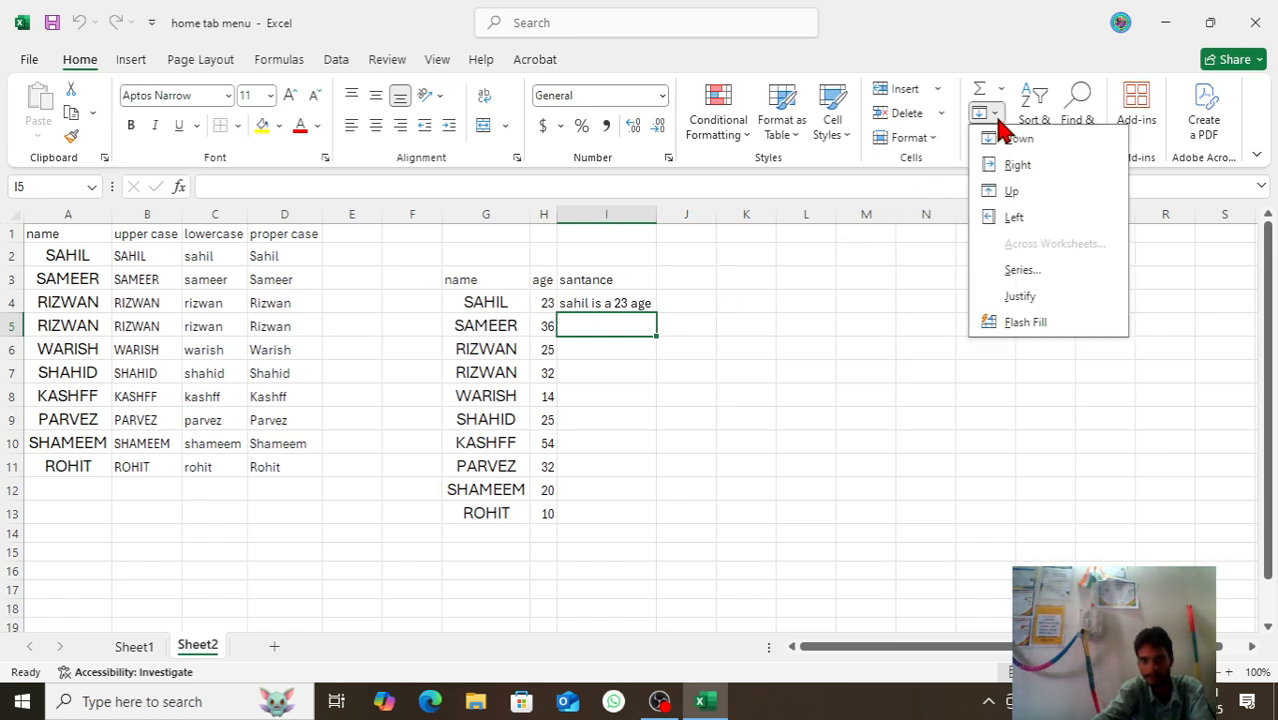
{"action": "left_click", "coordinate": [1025, 322]}
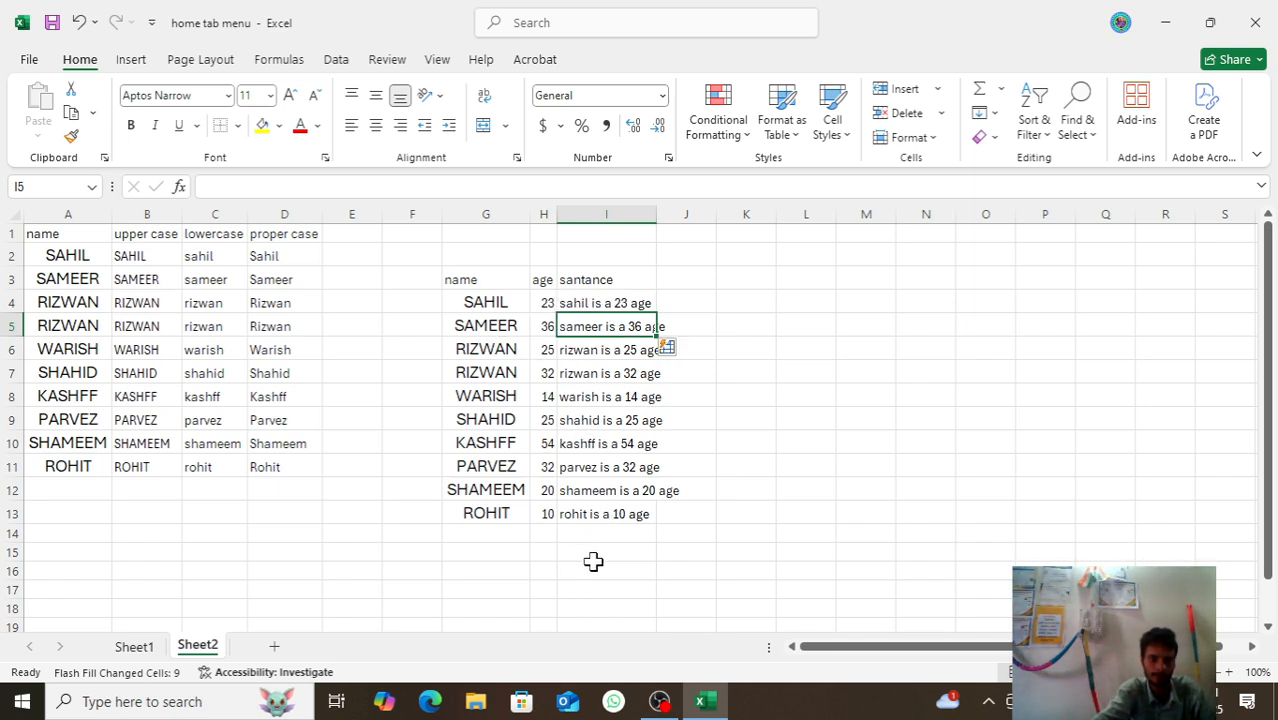
{"action": "left_click", "coordinate": [607, 467]}
{"action": "left_click", "coordinate": [633, 376]}
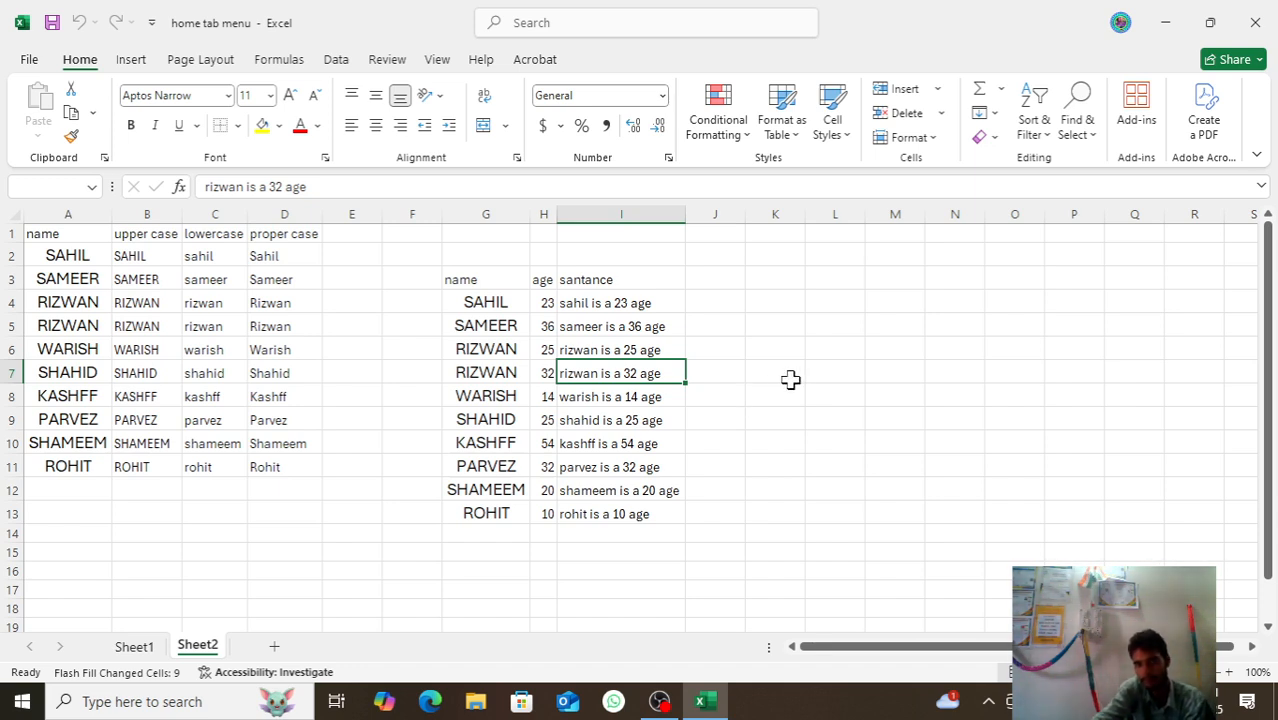
{"action": "left_click", "coordinate": [990, 113]}
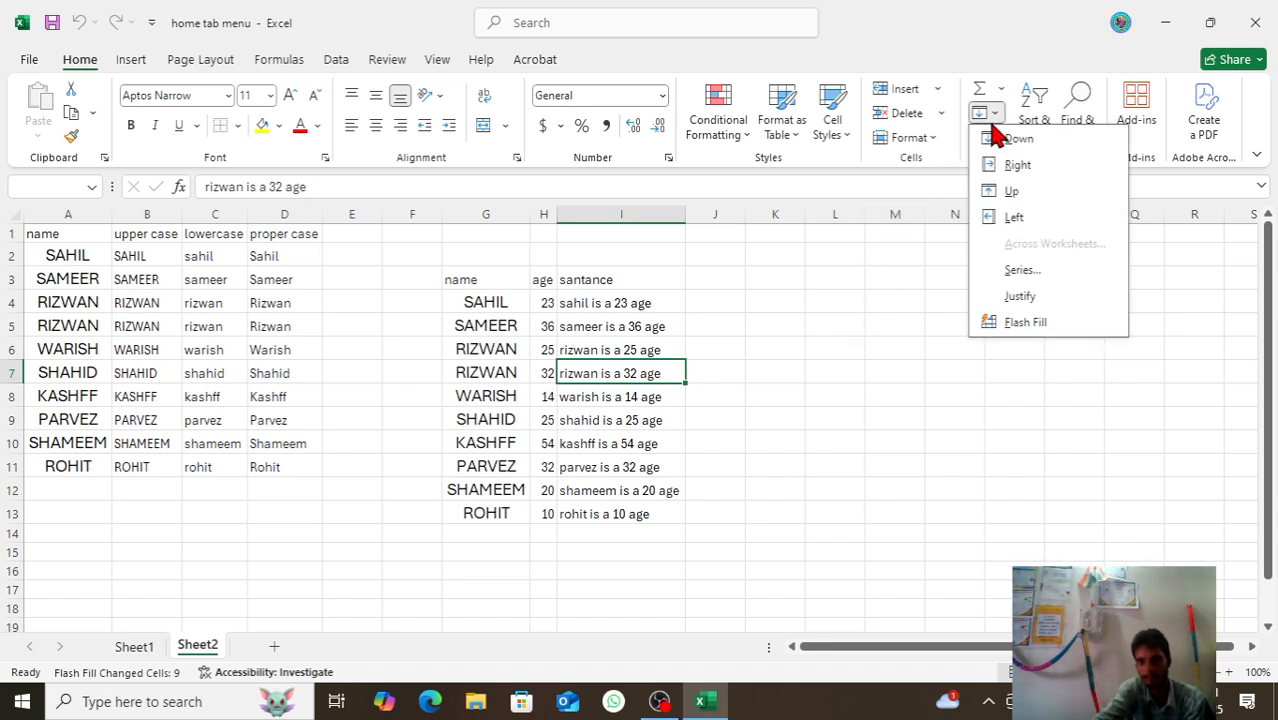
{"action": "left_click", "coordinate": [930, 298]}
{"action": "left_click", "coordinate": [988, 137]}
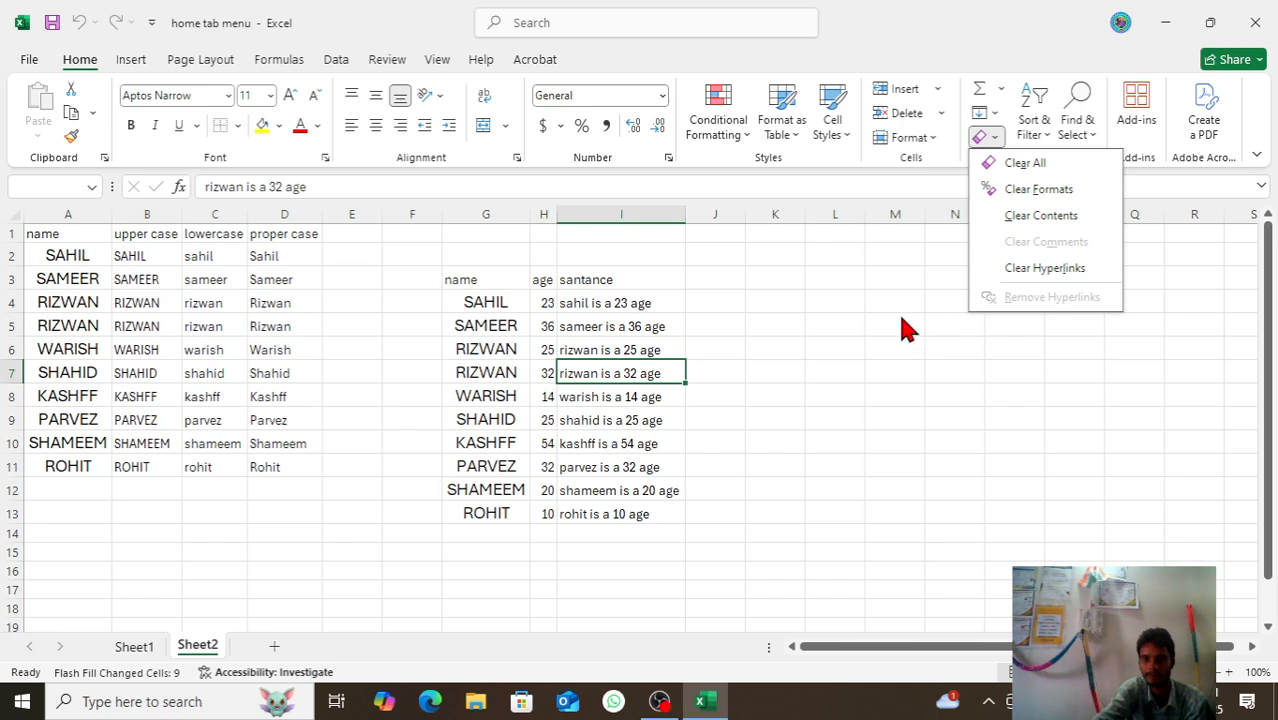
{"action": "left_click", "coordinate": [873, 334]}
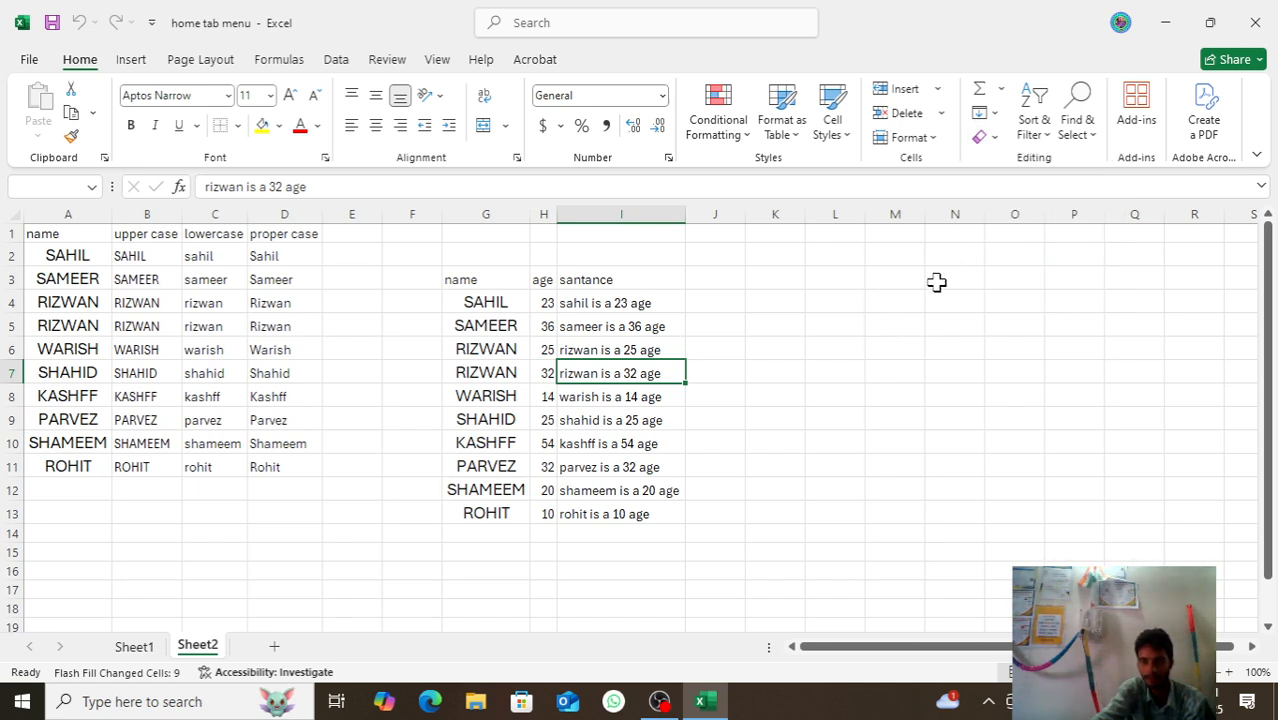